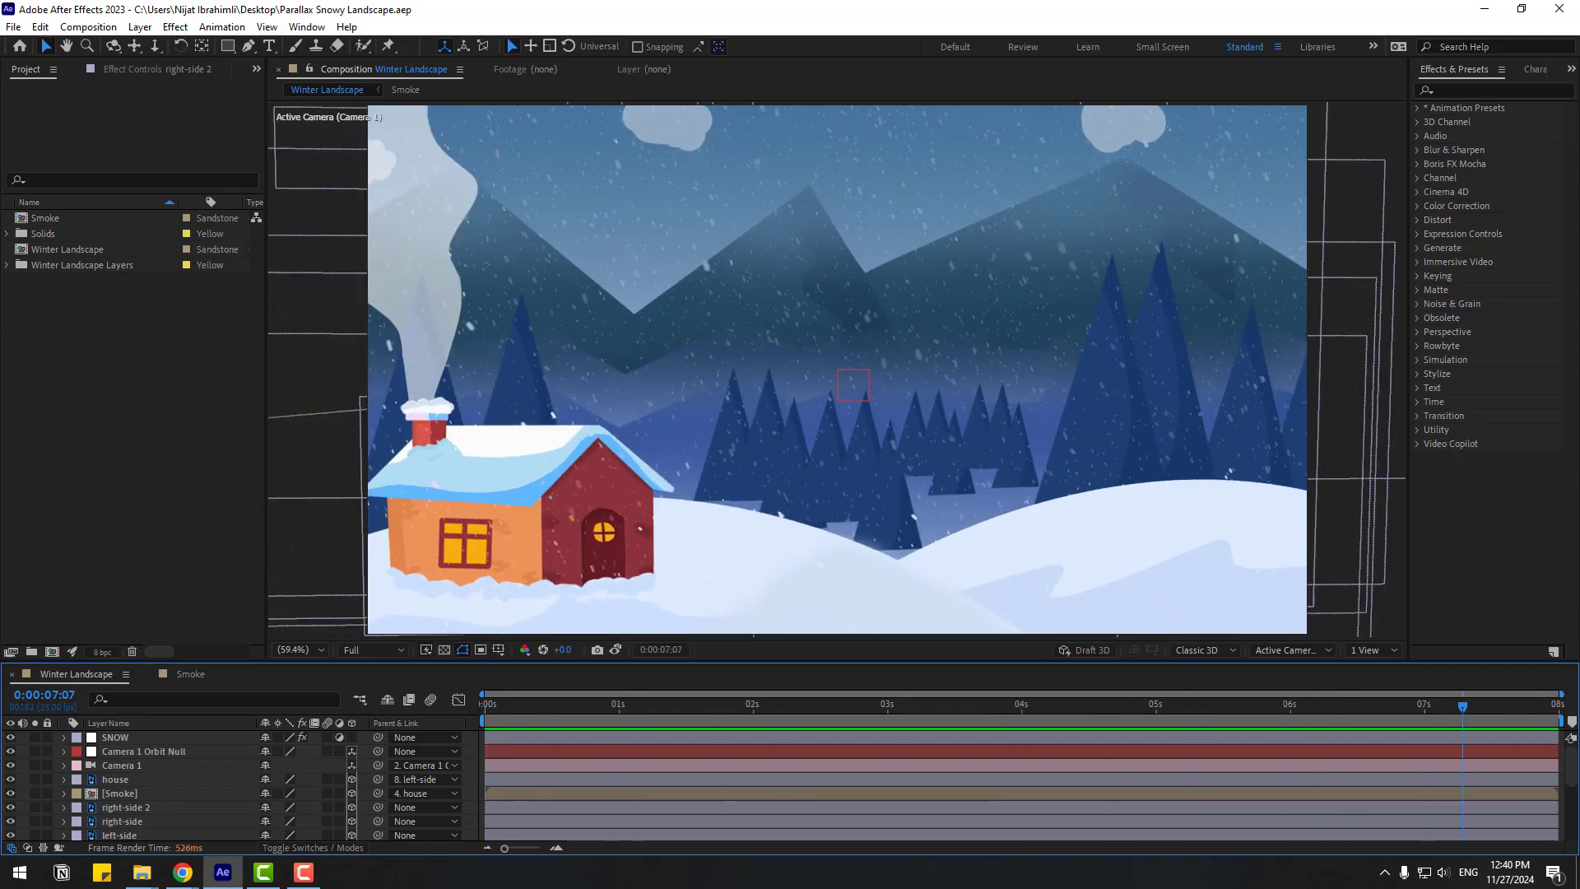
pyautogui.hotkey('ctrl', 'a')
pyautogui.press('space')
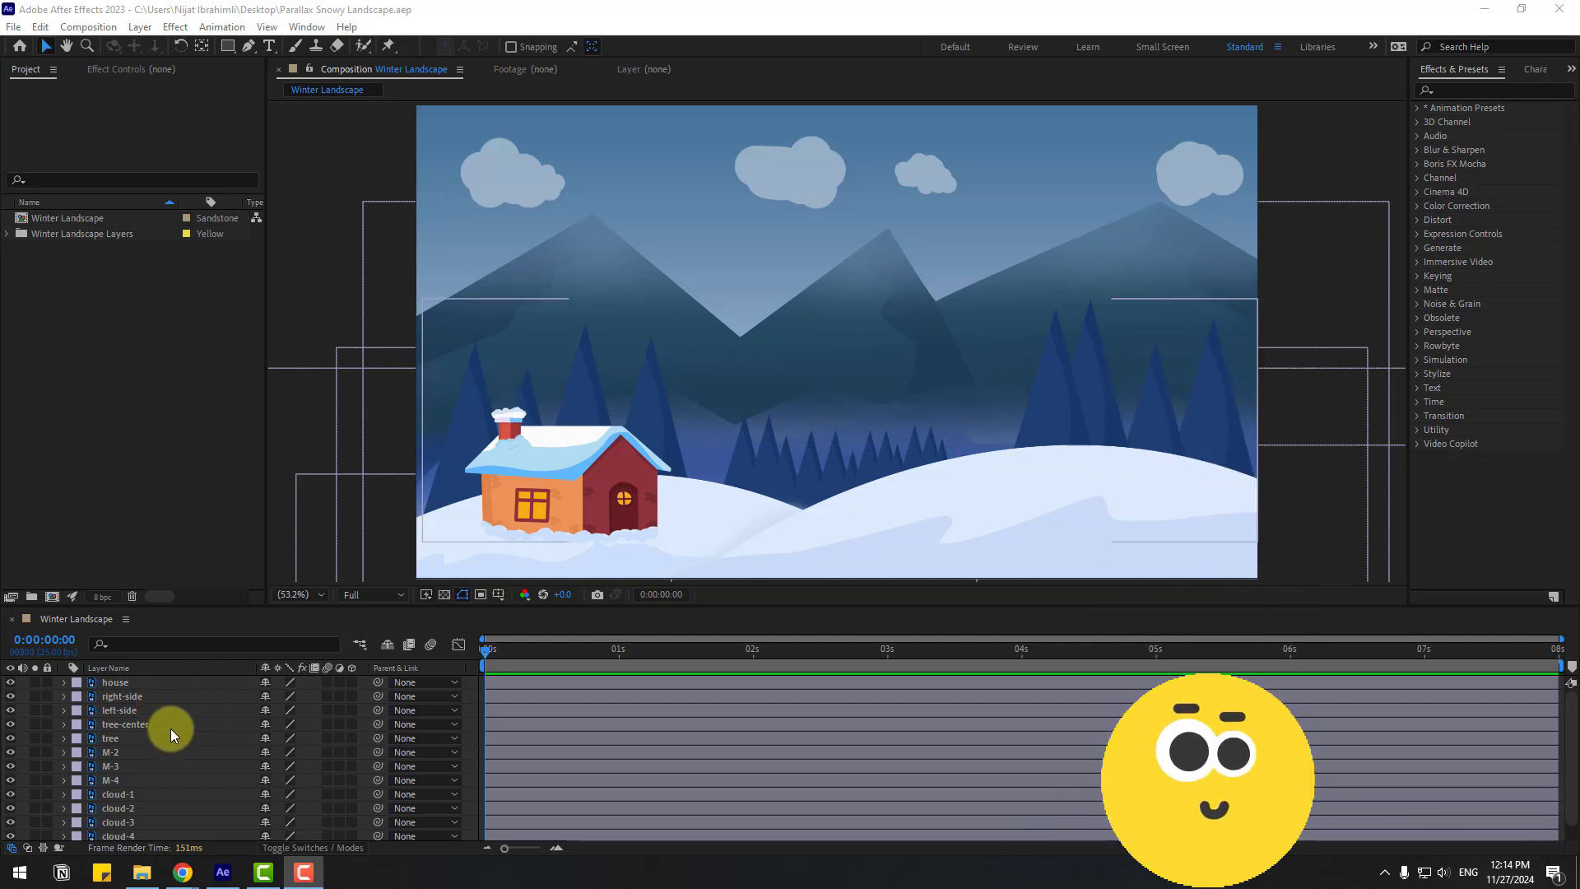
# Select every layer in the Winter Landscape composition and convert them all to 3D layers, keeping the Classic 3D renderer
pyautogui.click(132, 682)
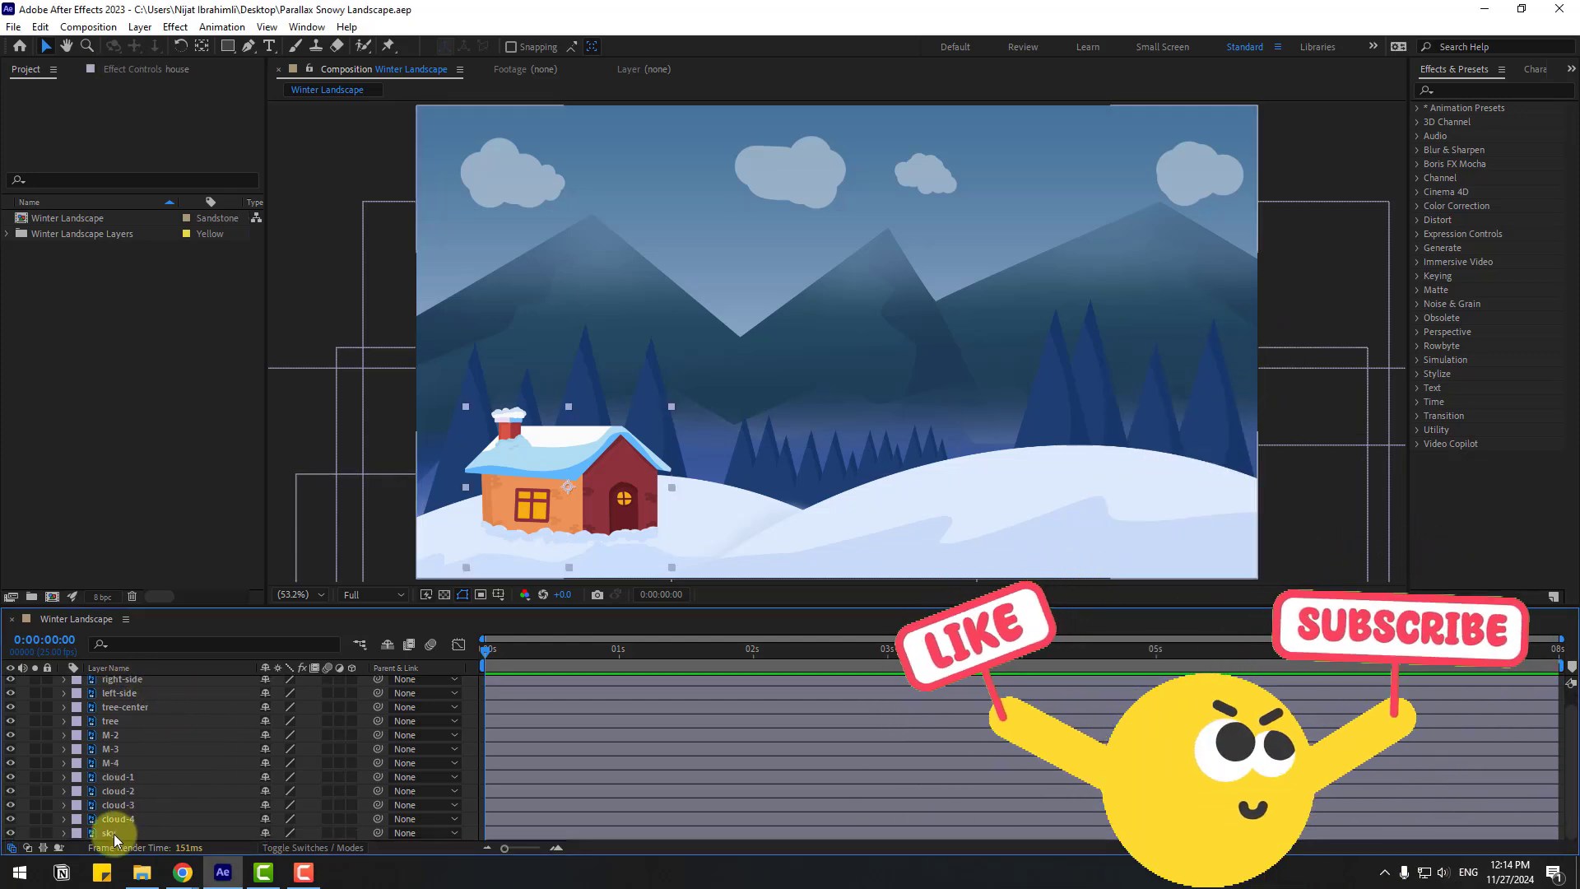
pyautogui.scroll(-1, 113, 833)
pyautogui.hotkey('ctrl', 'a')
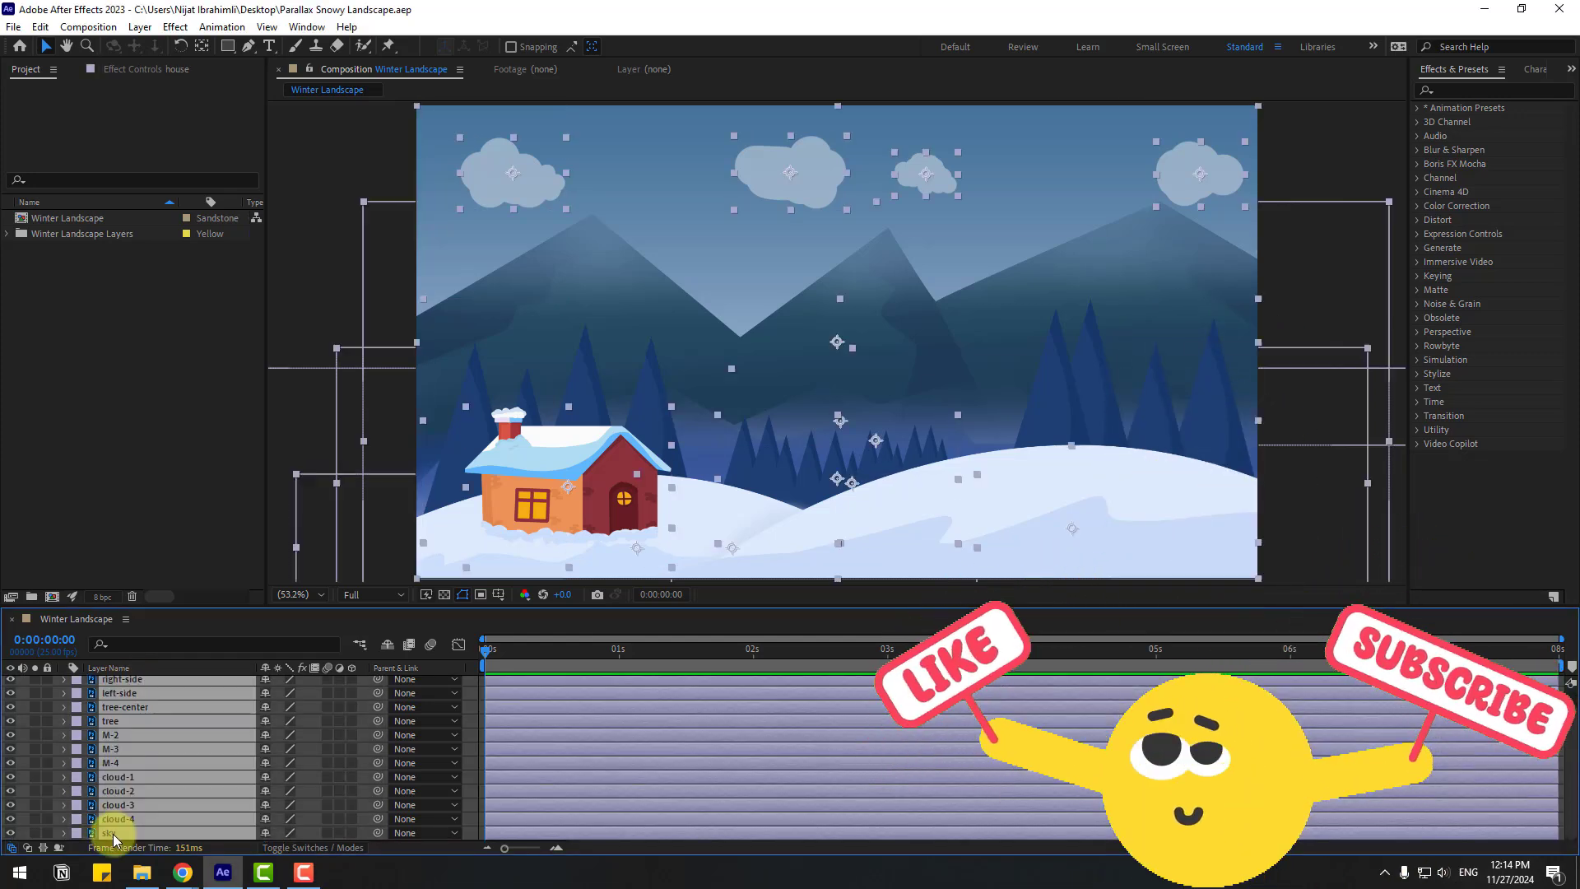
pyautogui.click(349, 679)
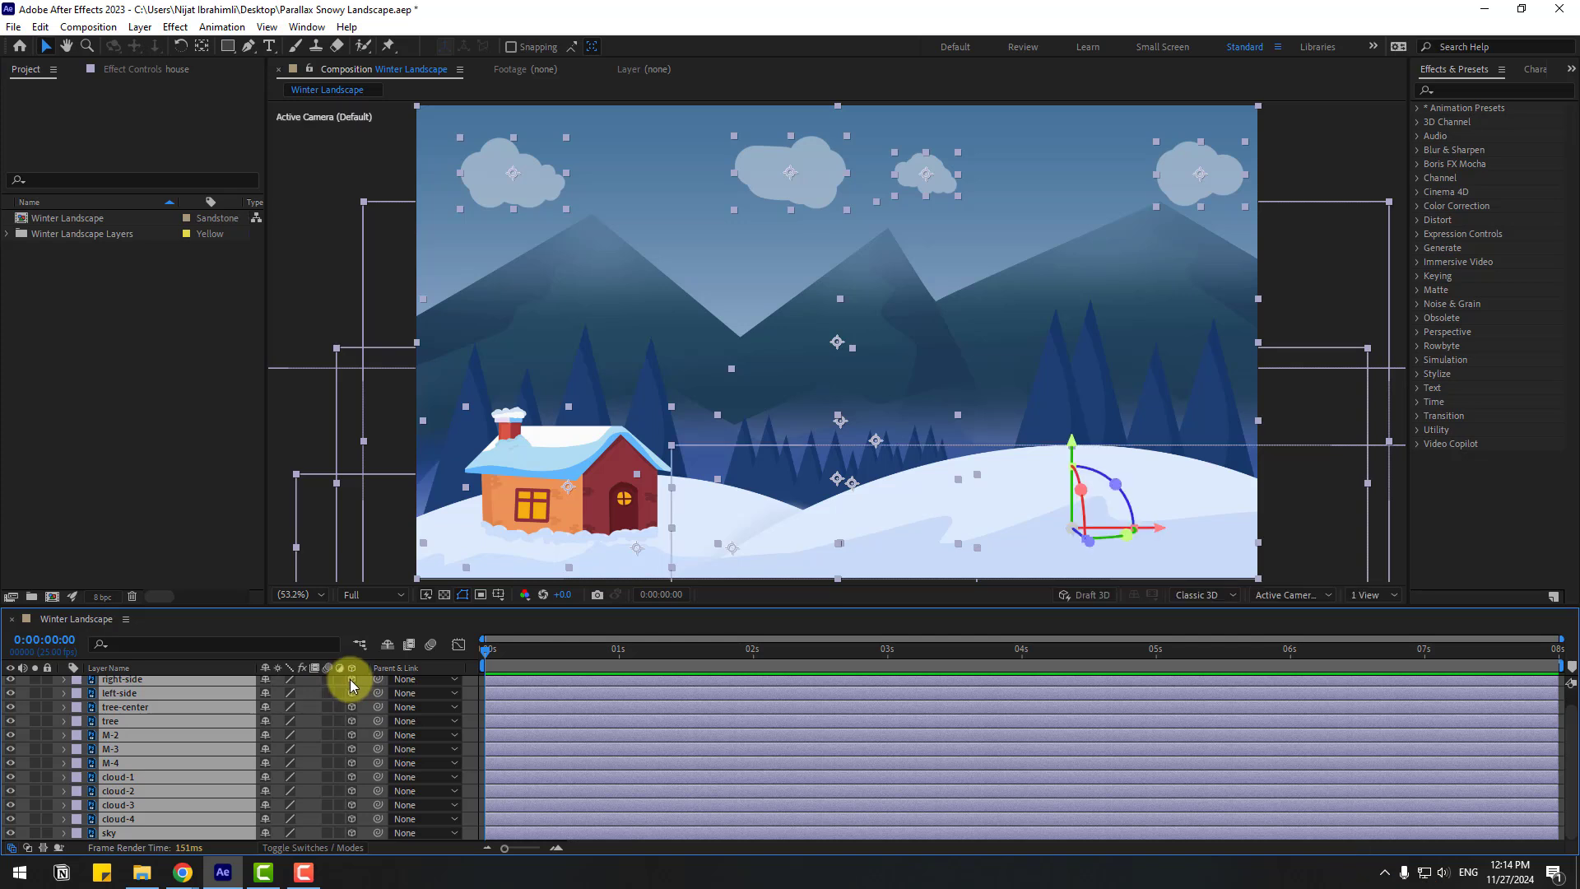
pyautogui.click(1223, 599)
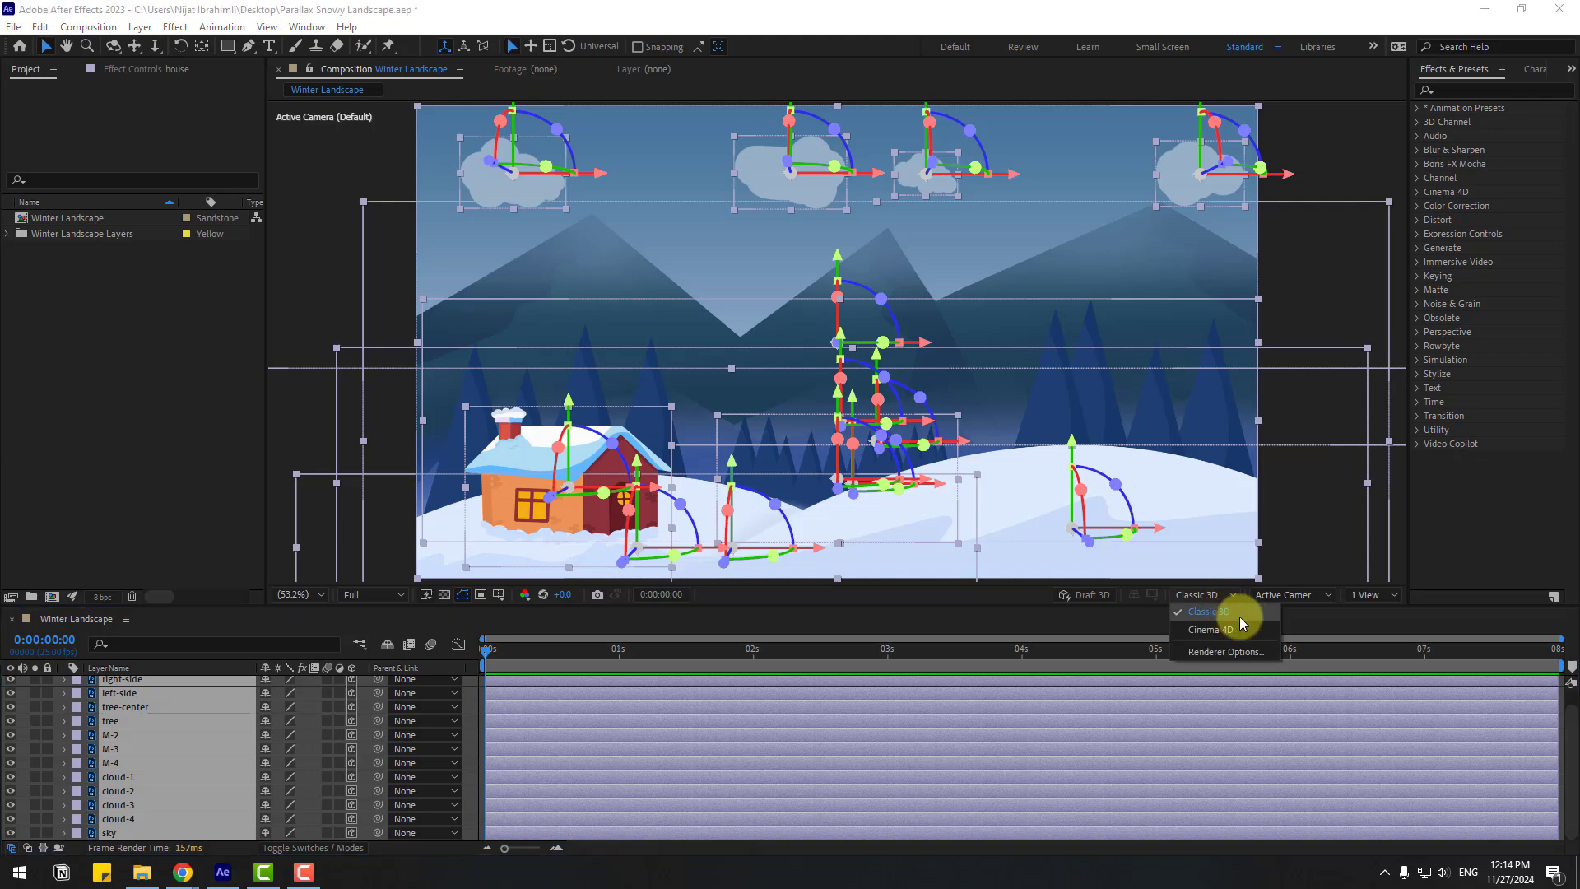
pyautogui.click(300, 353)
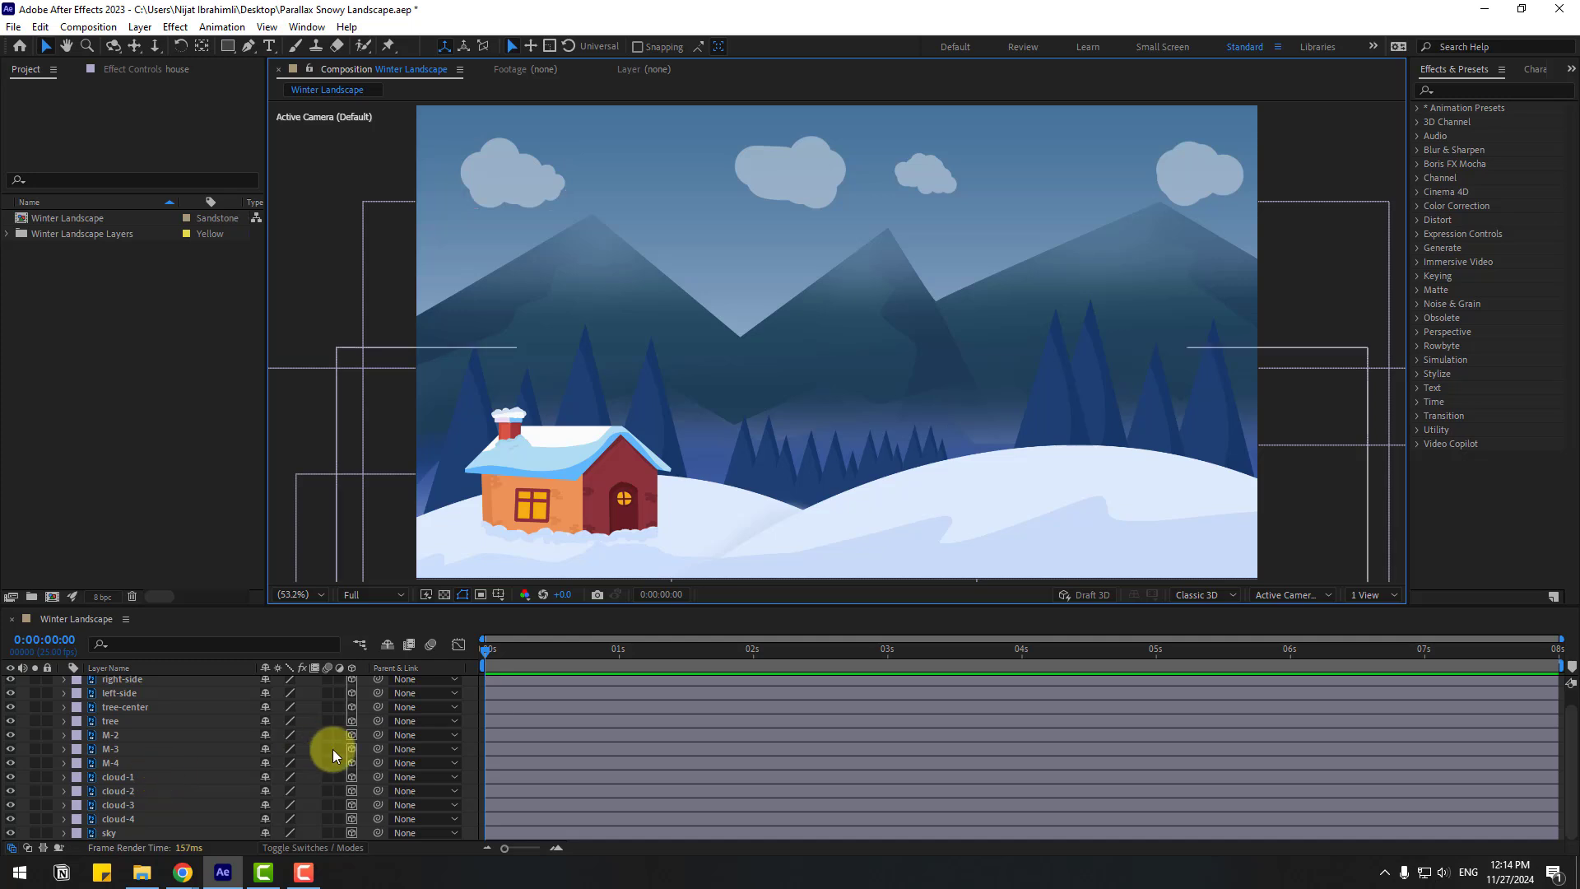
# Split the composition viewer into 2 Views, with Active Camera in one and the Top view in the other
pyautogui.click(1362, 595)
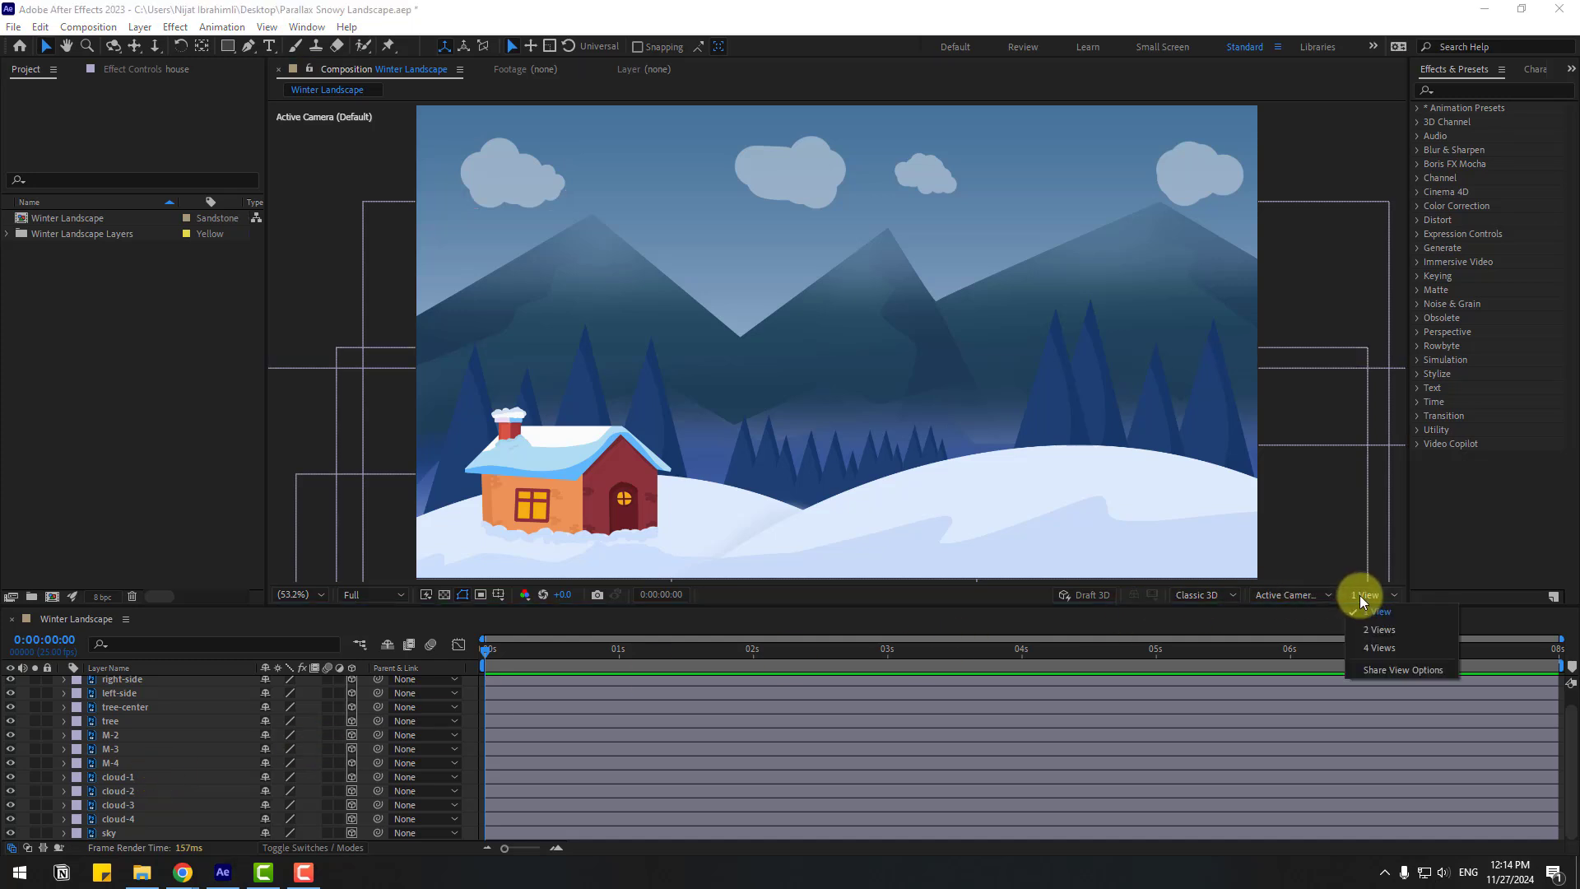
pyautogui.click(1389, 630)
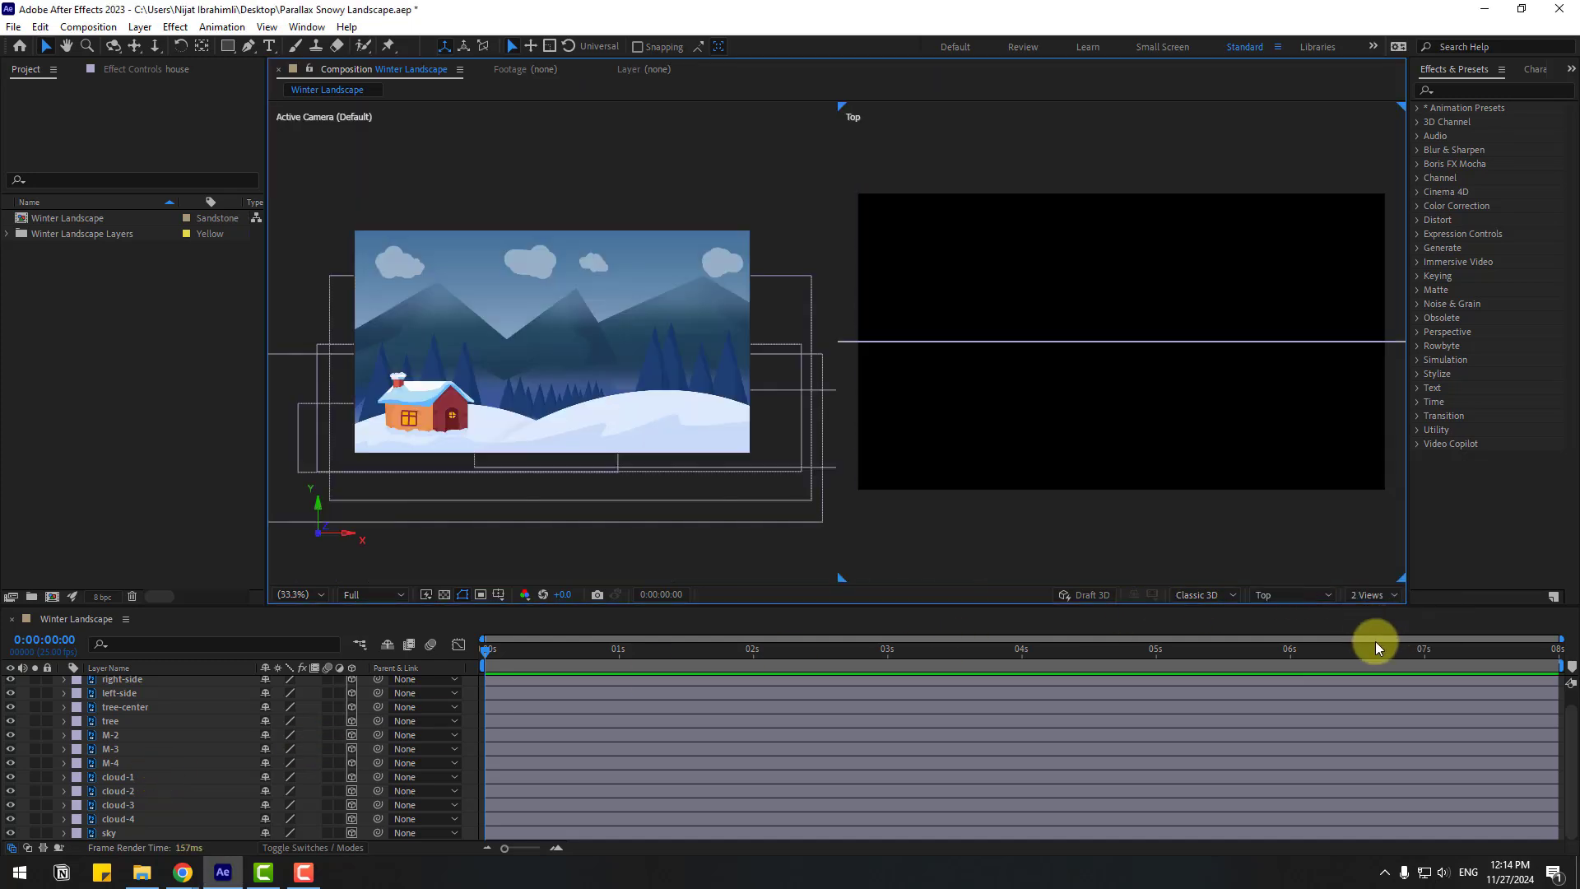
pyautogui.click(599, 195)
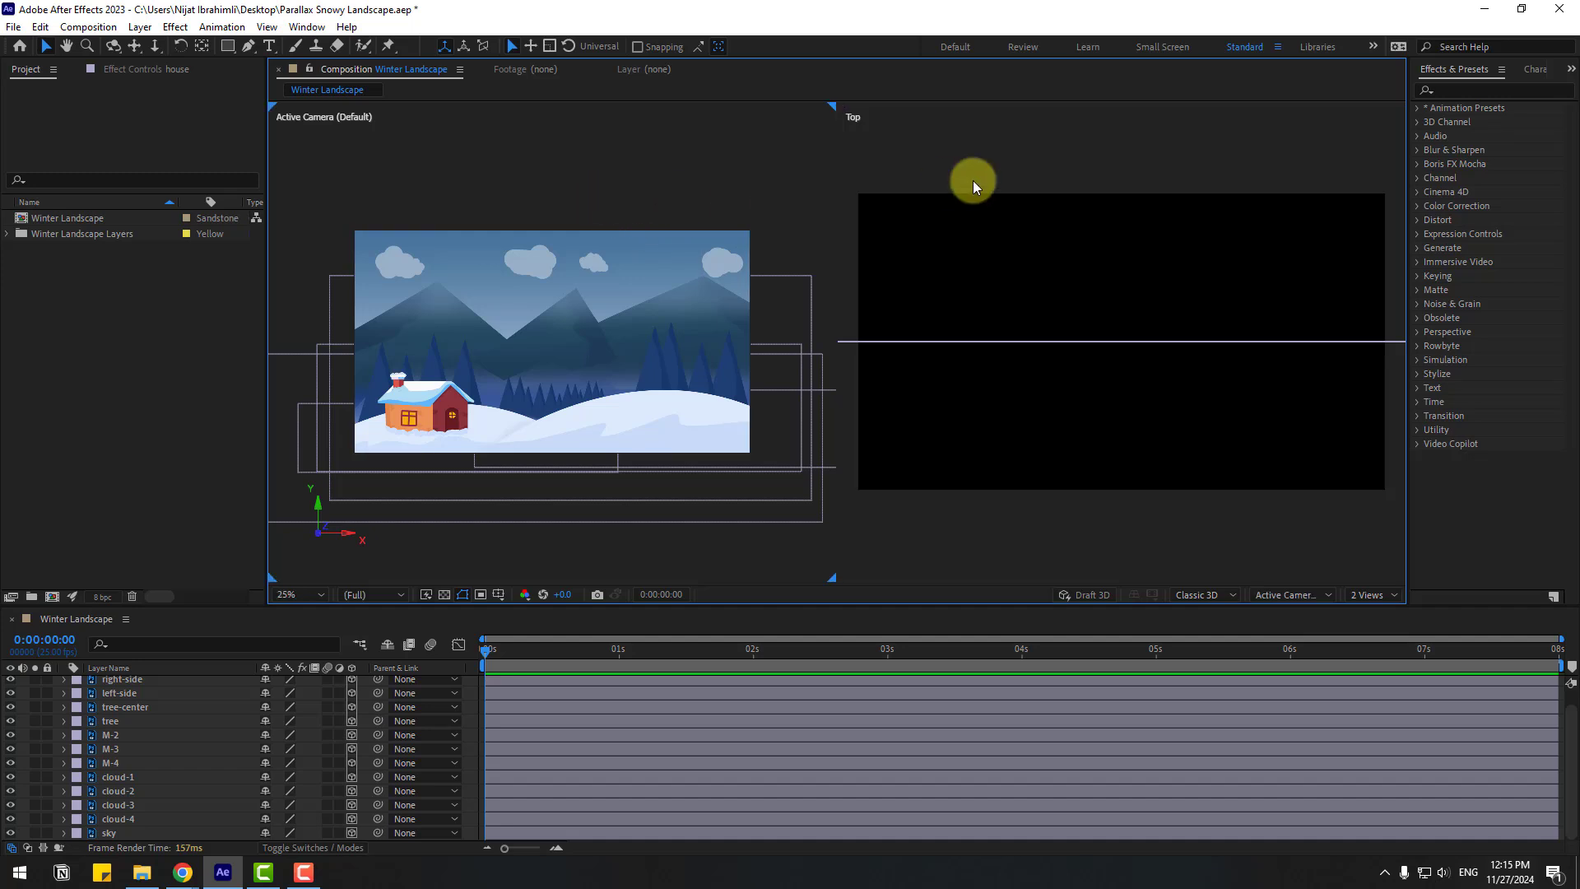
pyautogui.click(1037, 150)
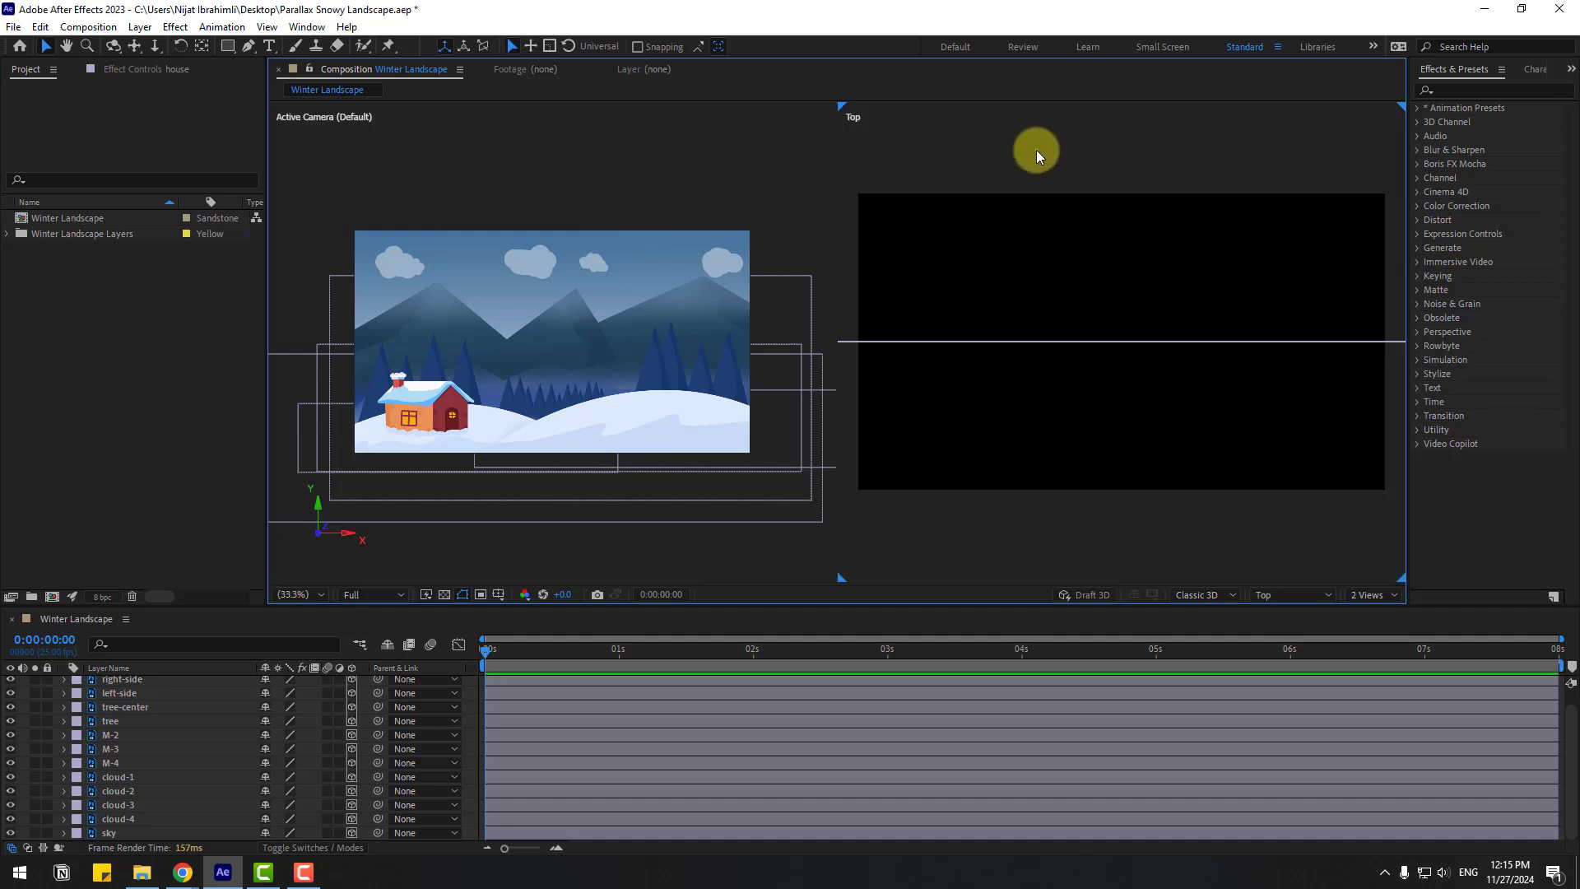
pyautogui.click(1276, 594)
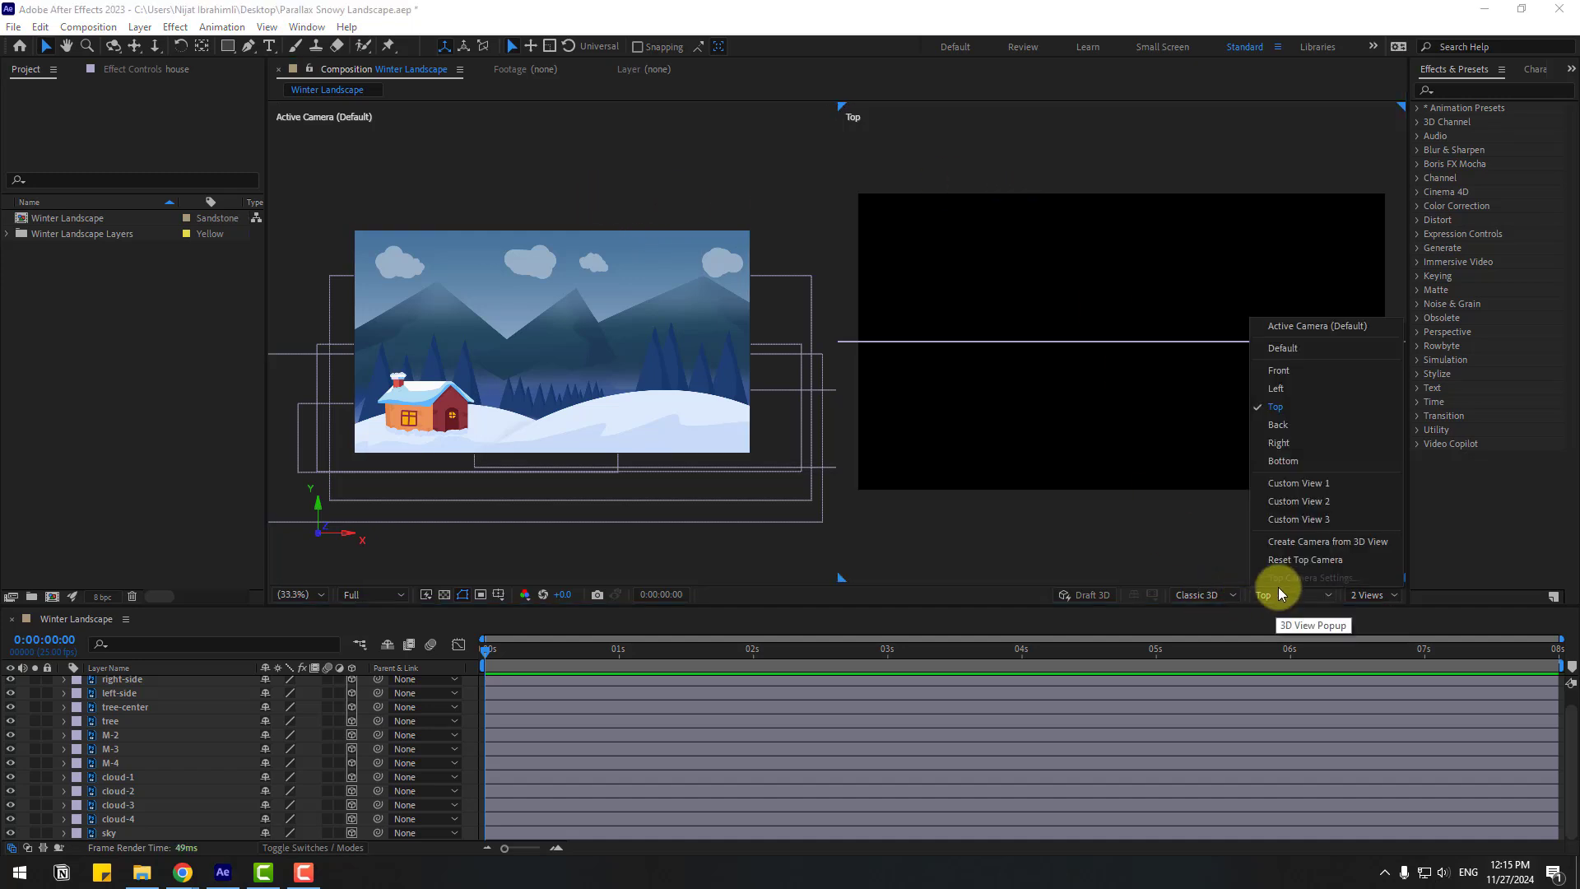
pyautogui.click(1291, 403)
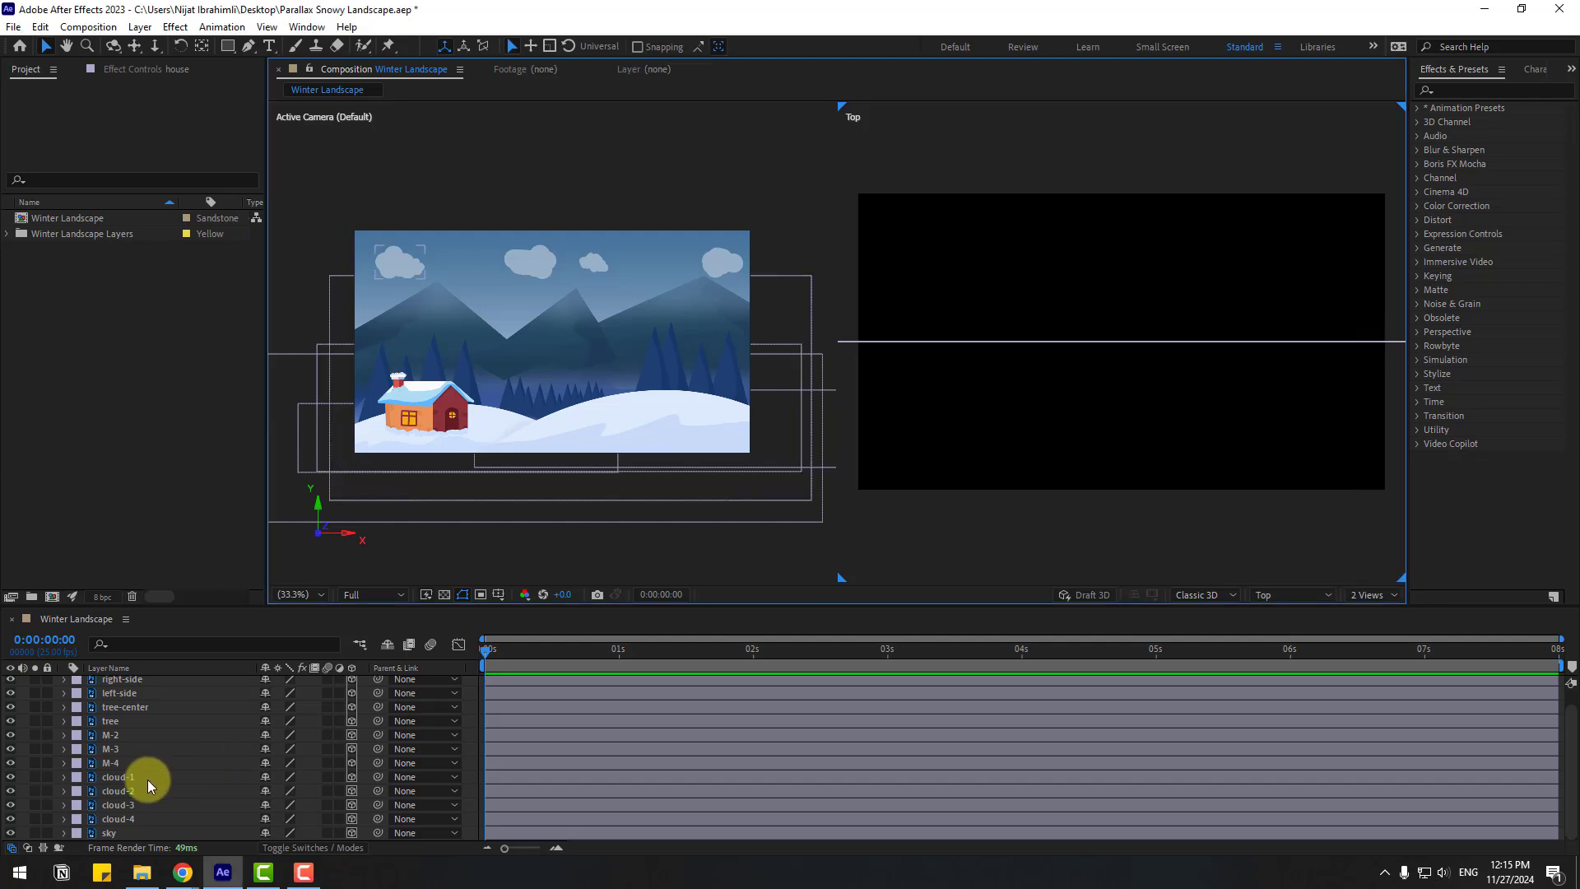
# Push the sky layer back to a Z position of 1743 and lower the preview resolution to Quarter
pyautogui.click(107, 834)
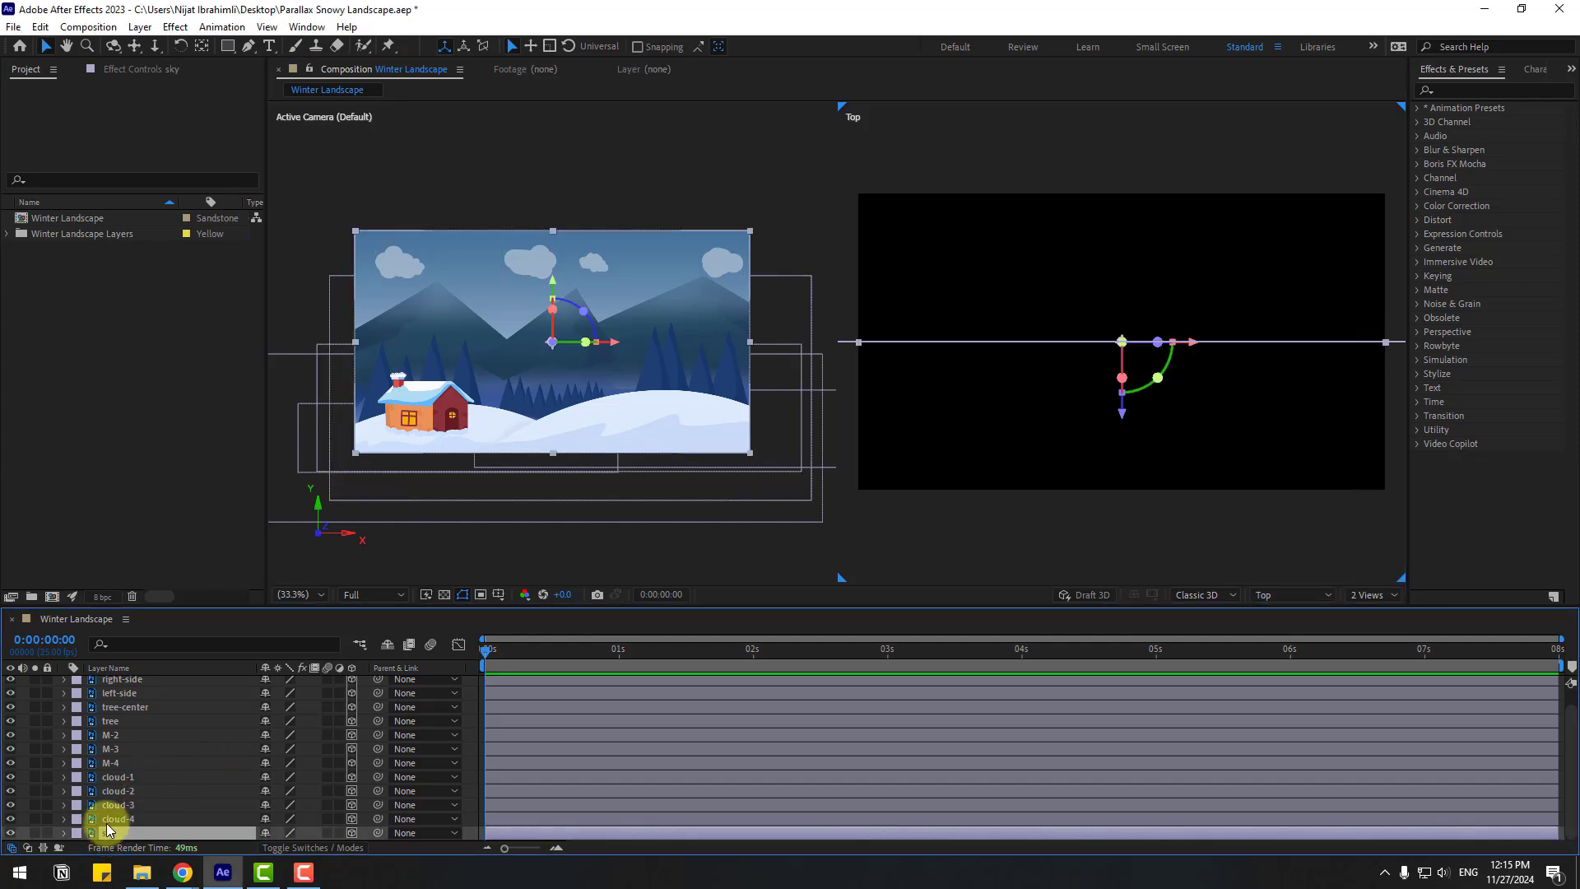
pyautogui.press('p')
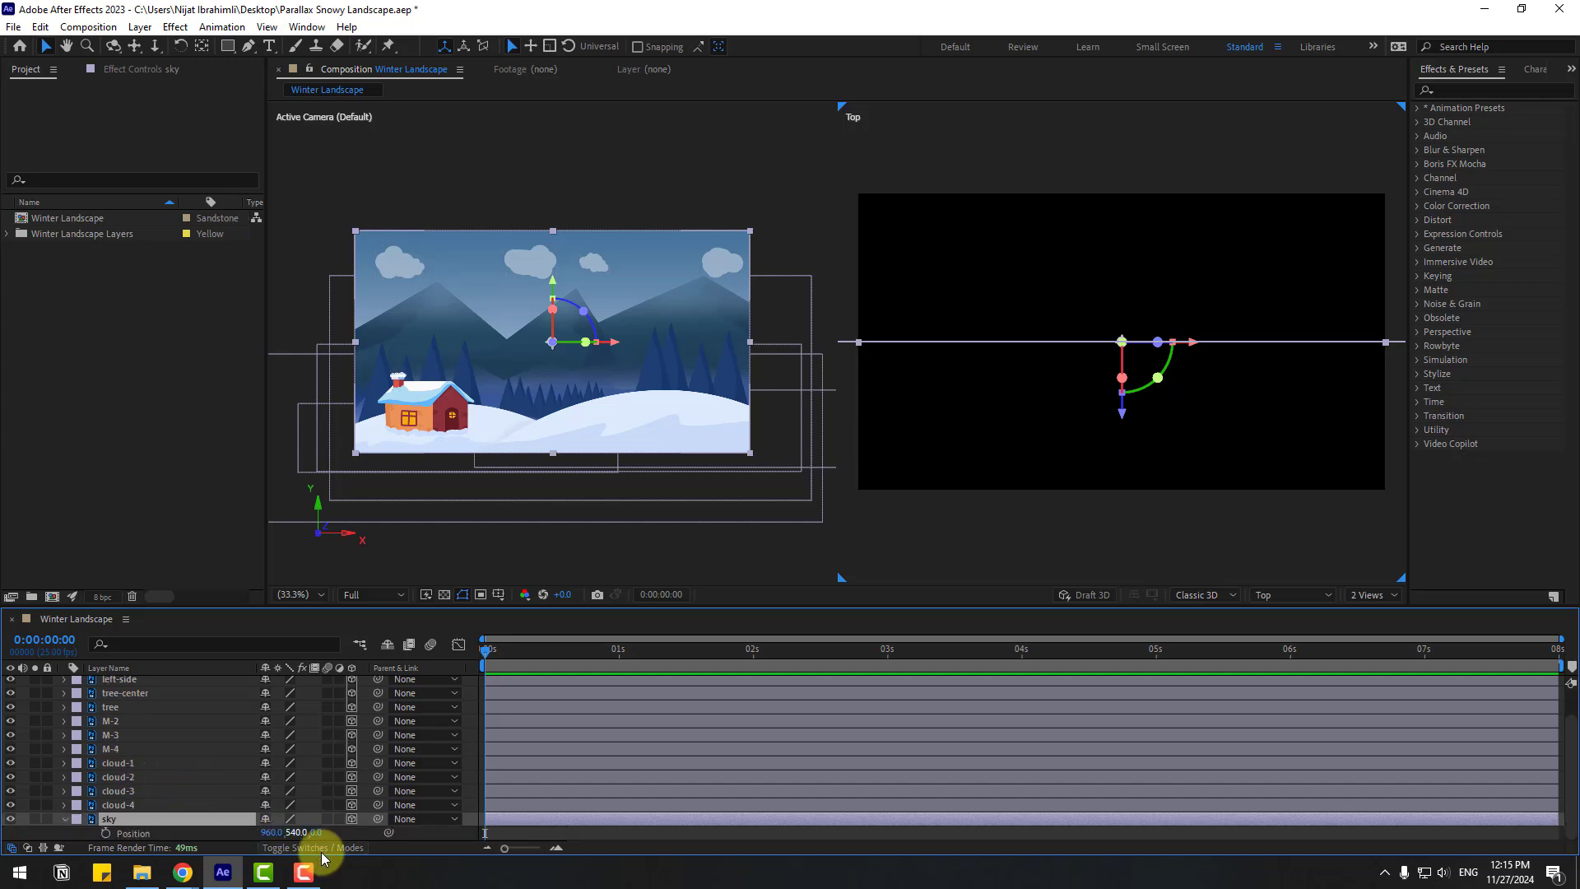
pyautogui.moveTo(317, 833); pyautogui.dragTo(469, 744)
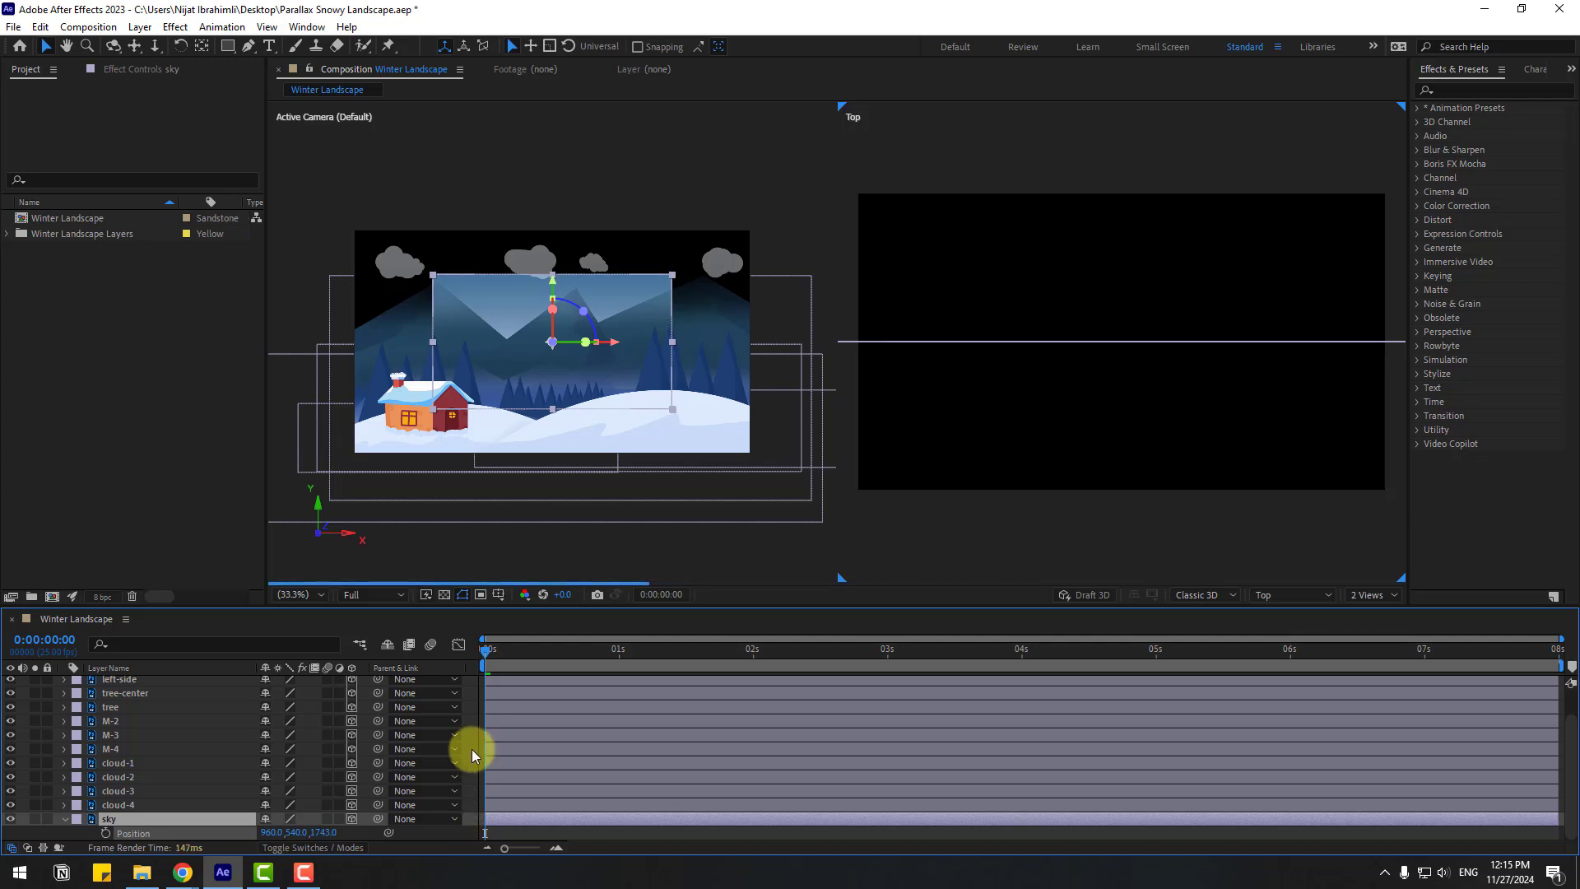
pyautogui.click(366, 594)
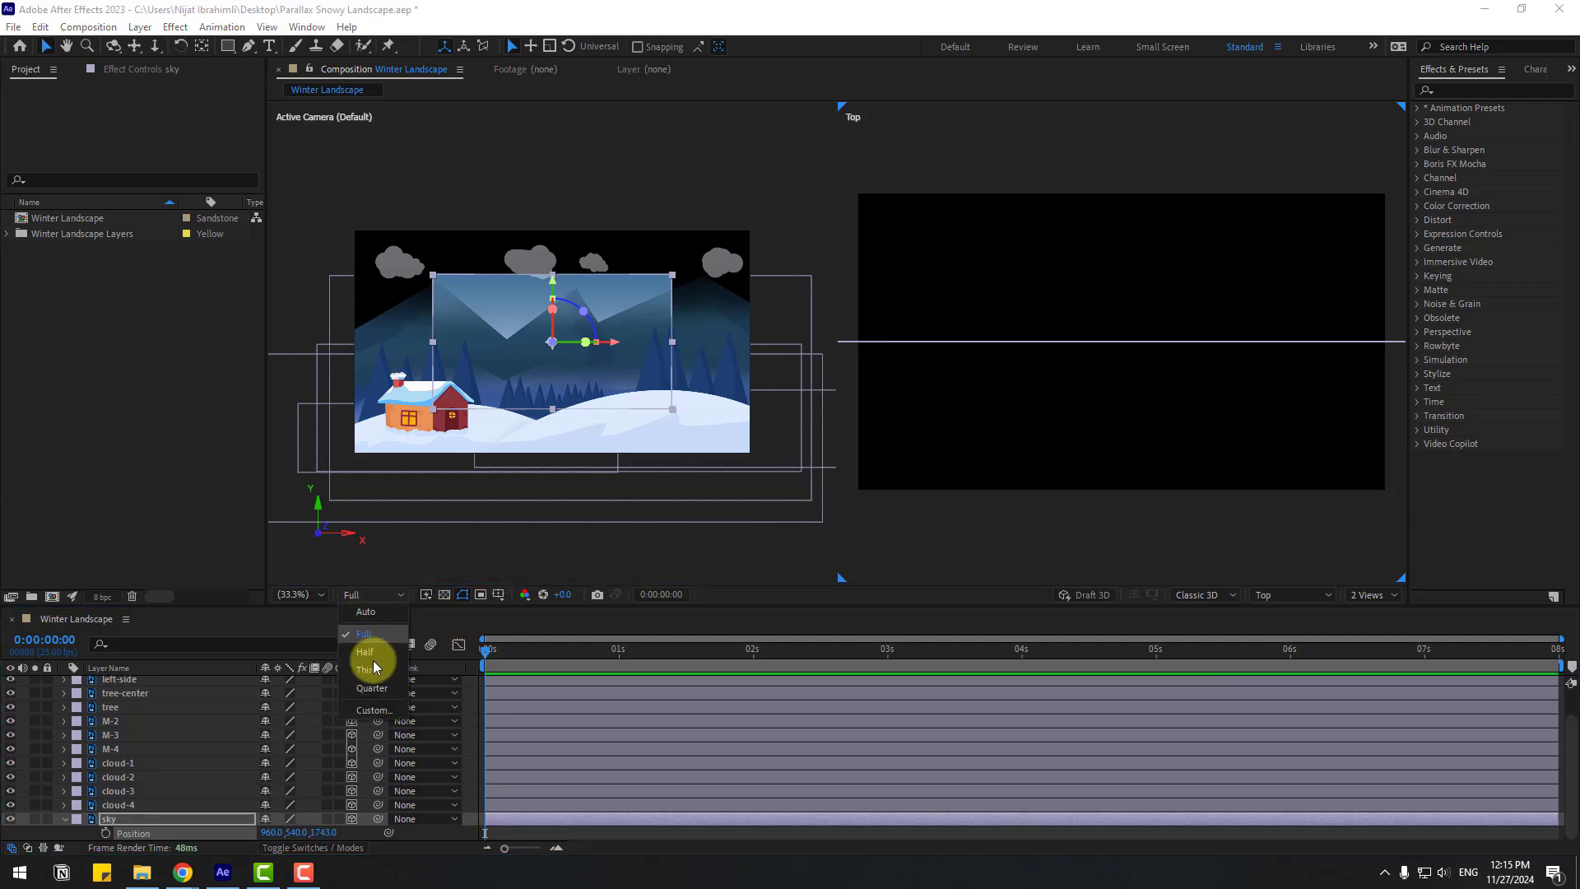
pyautogui.click(363, 689)
# Push the sky layer far back to a Z position of about 27658 and scale it to 1137% so it fills the frame
pyautogui.scroll(-8, 1058, 430)
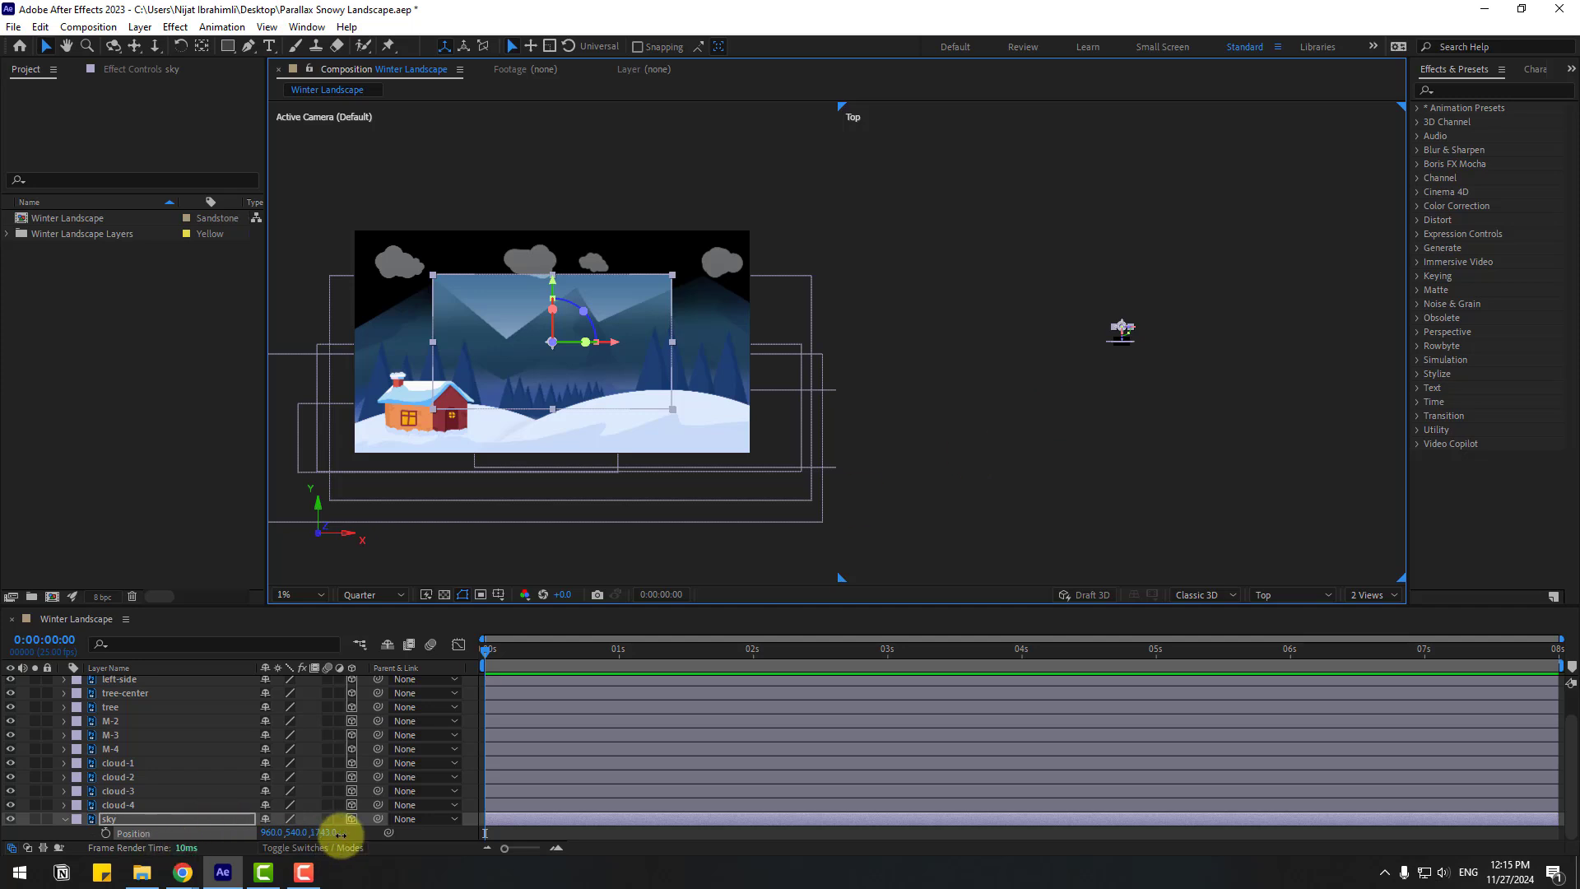
pyautogui.moveTo(340, 833); pyautogui.dragTo(1459, 595)
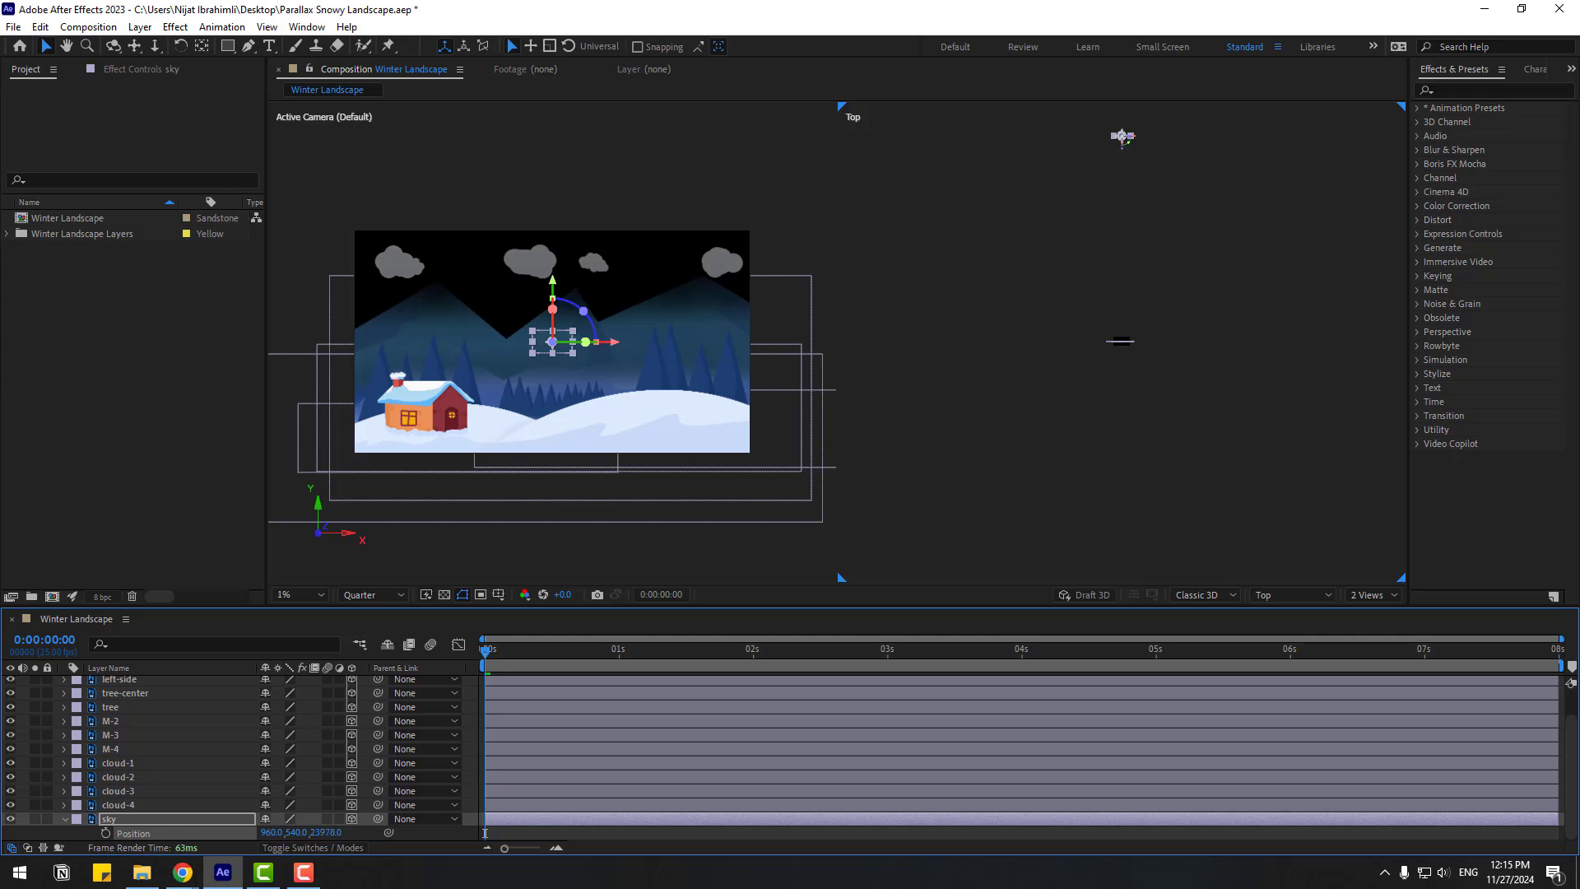
pyautogui.click(107, 824)
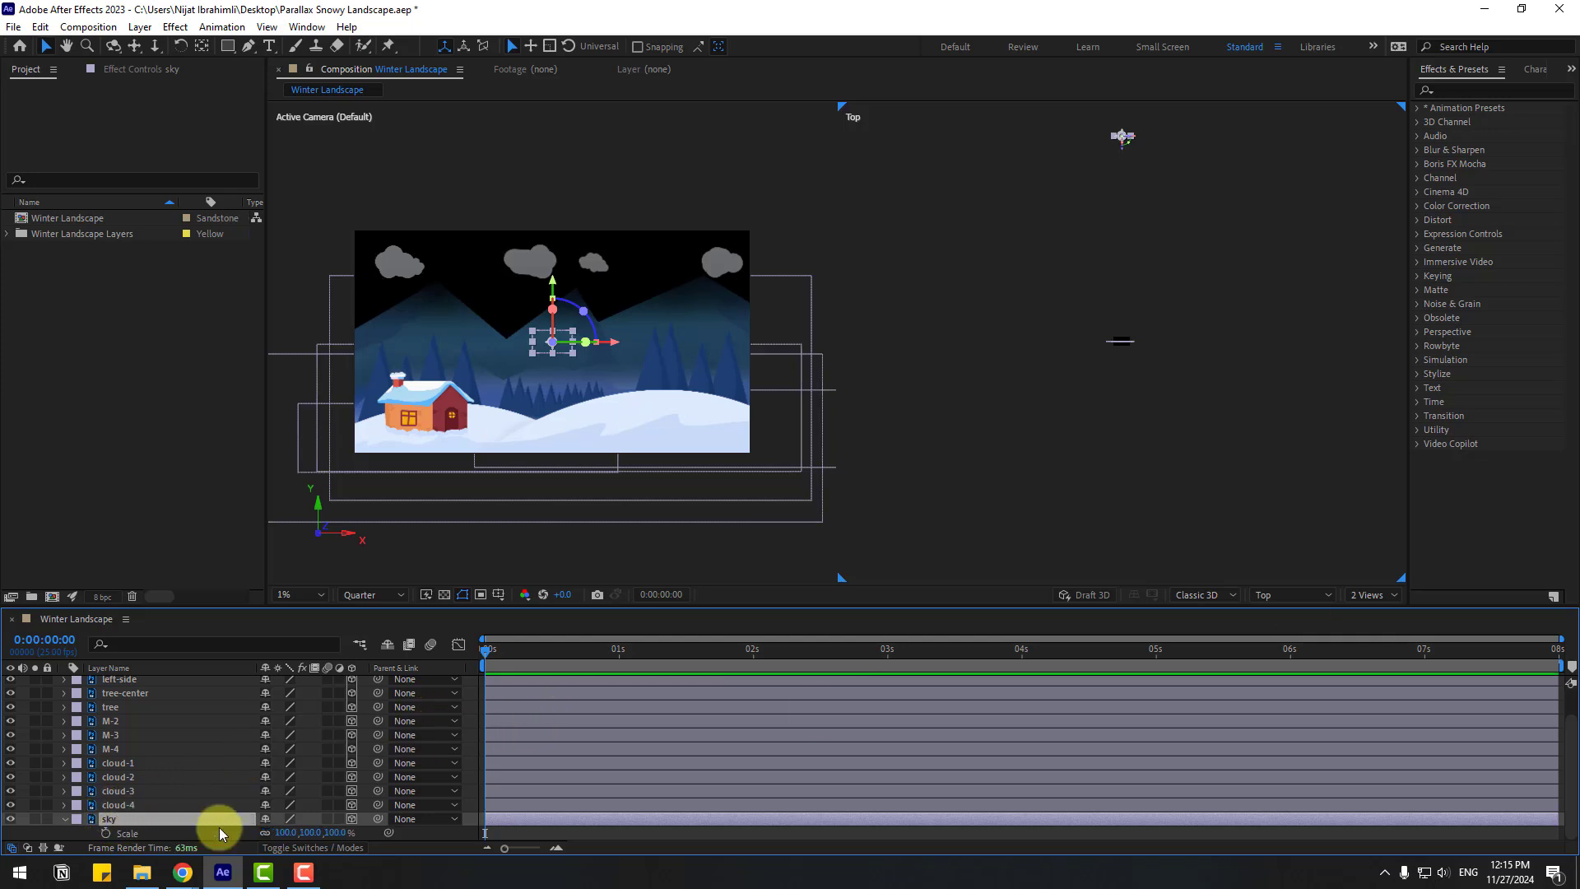
pyautogui.moveTo(283, 832); pyautogui.dragTo(897, 701)
pyautogui.press('p')
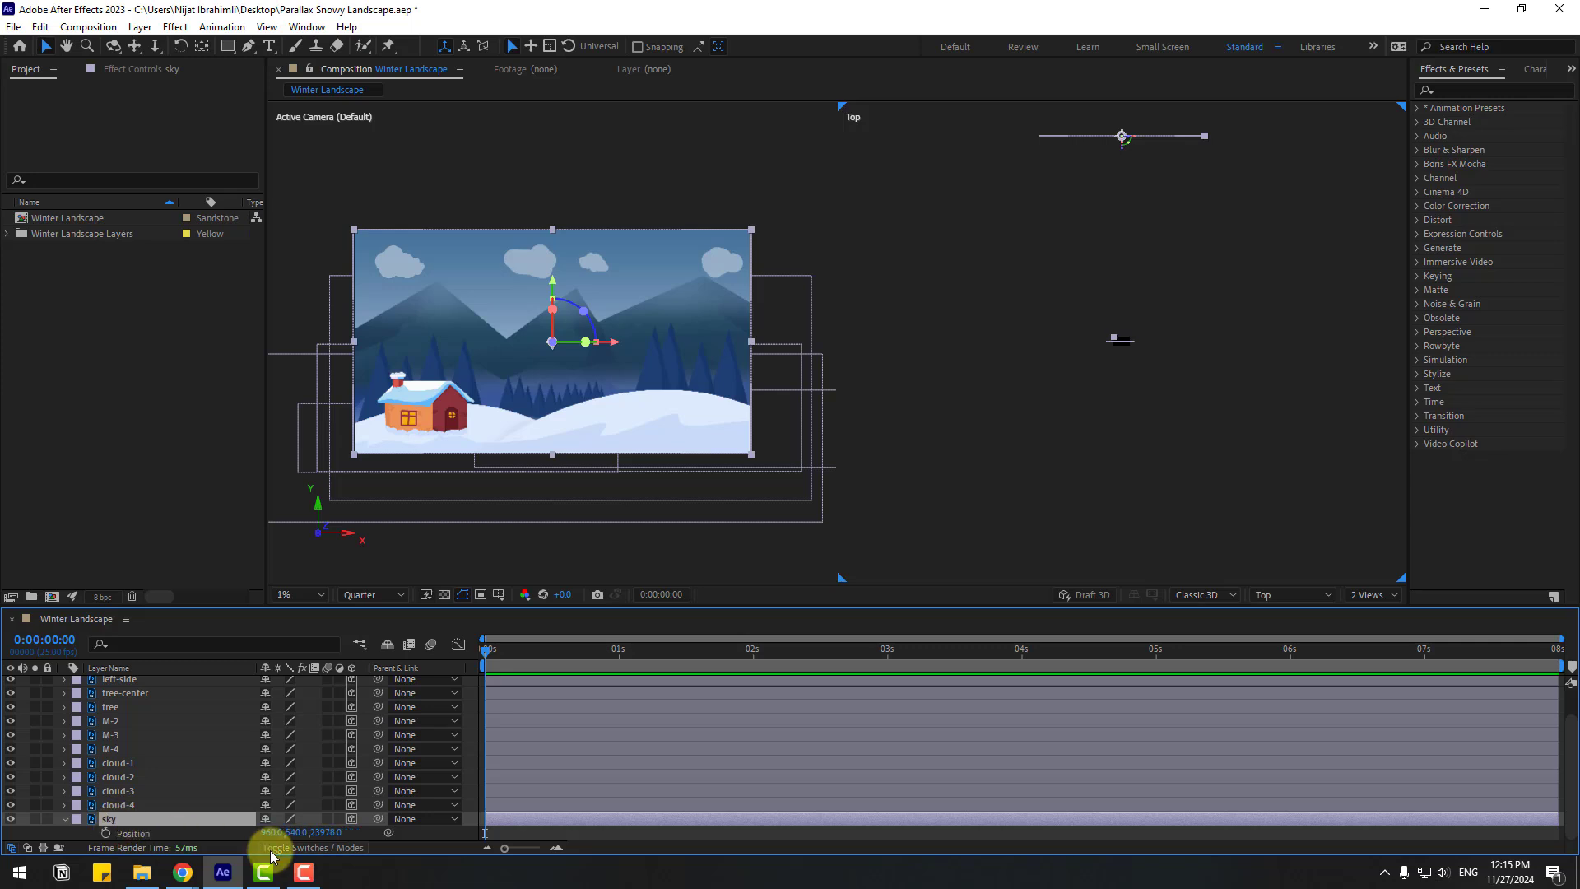
pyautogui.moveTo(336, 833); pyautogui.dragTo(587, 789)
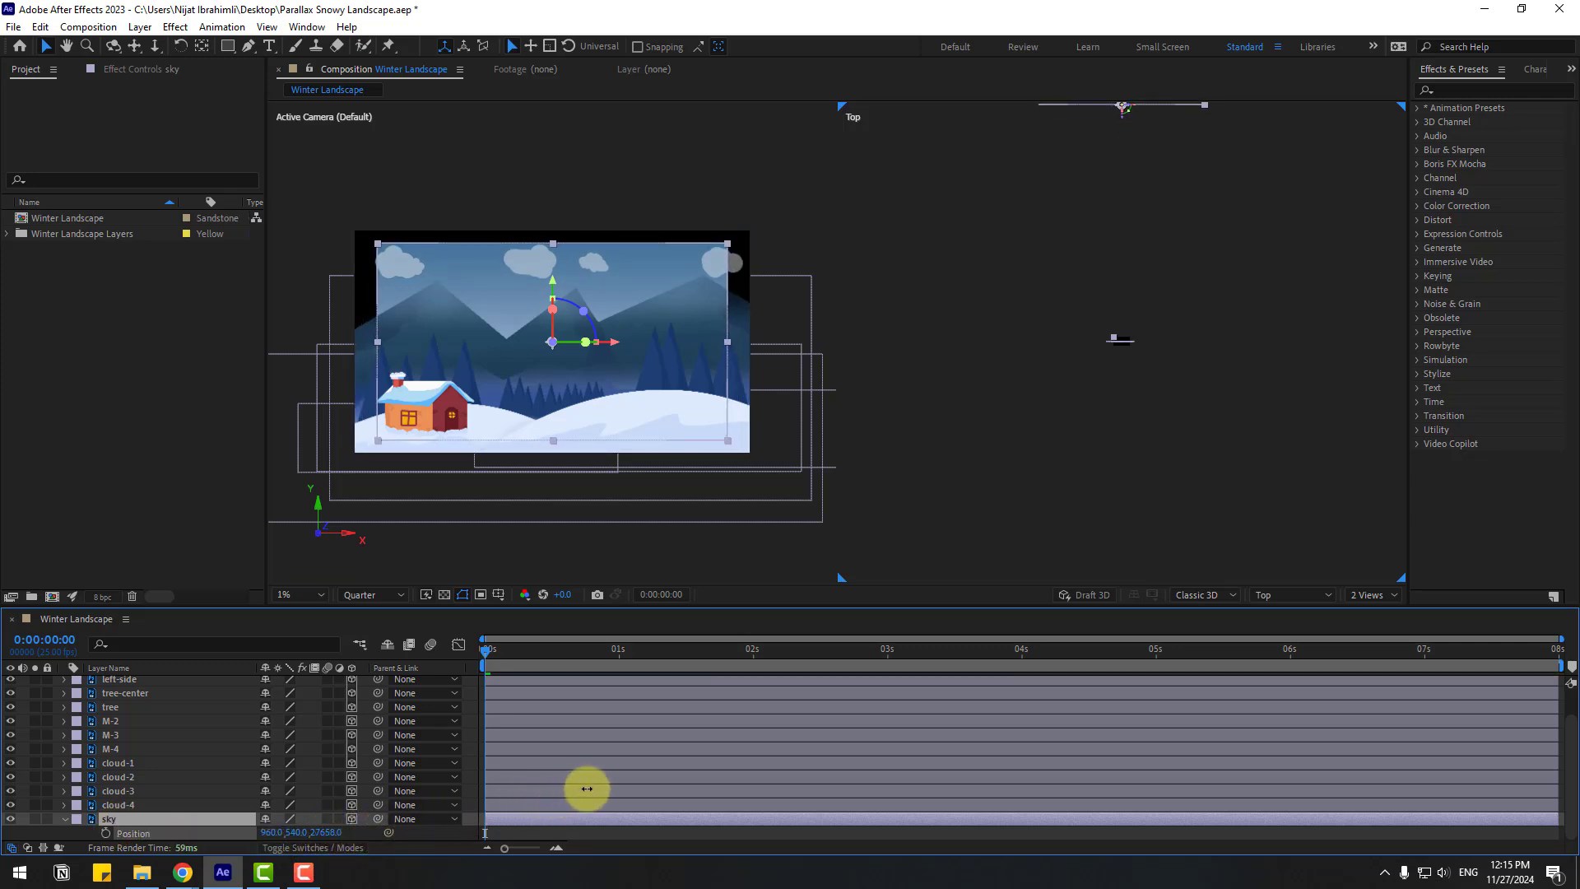
pyautogui.press('s')
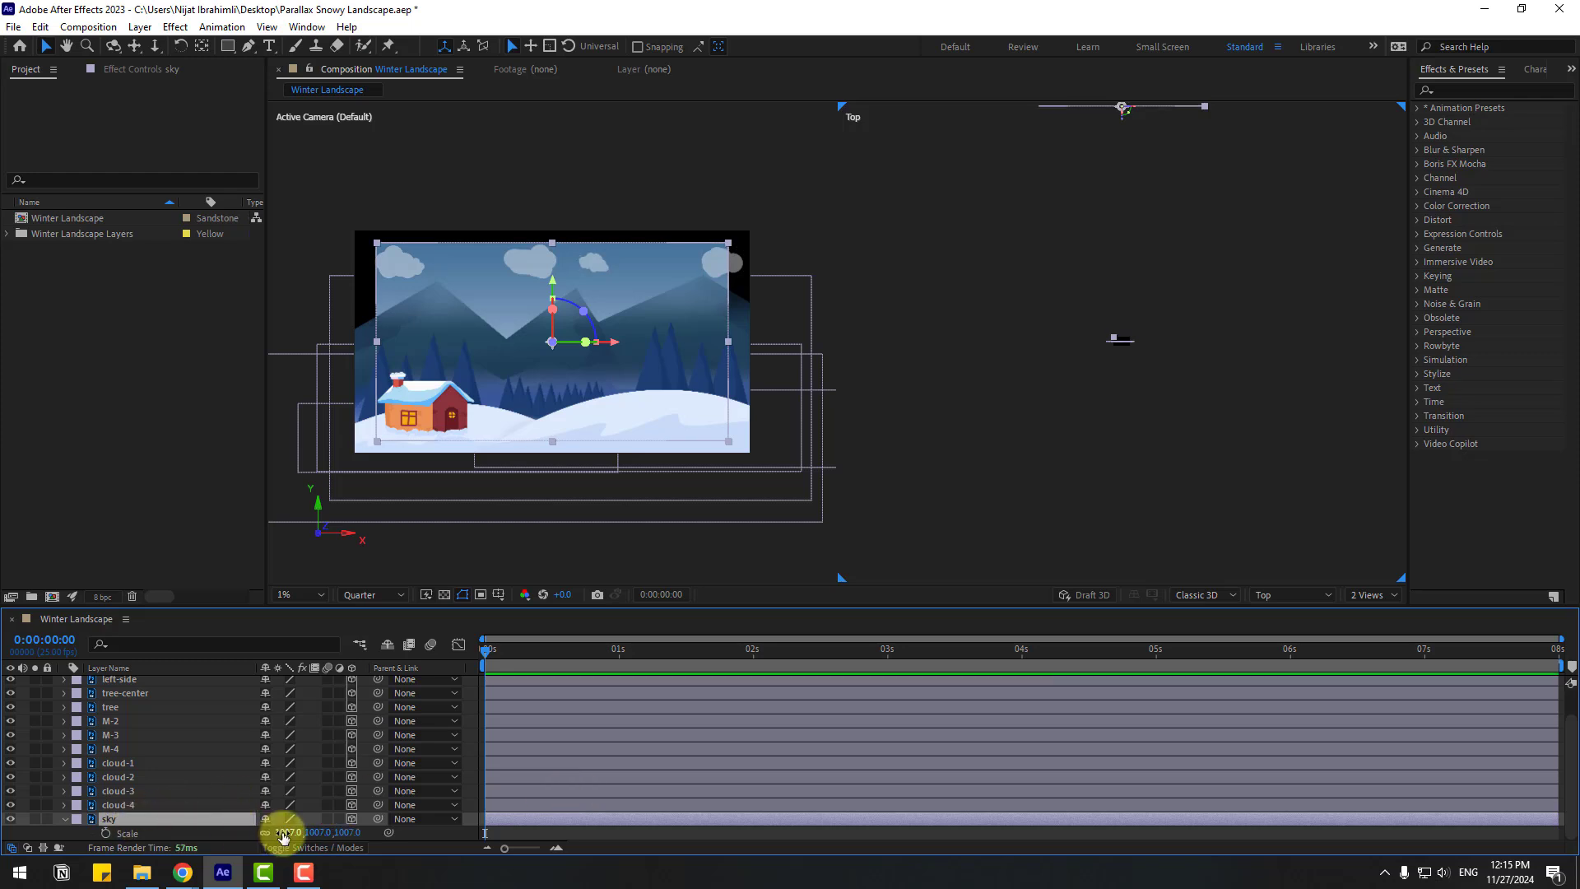
pyautogui.moveTo(282, 834); pyautogui.dragTo(363, 823)
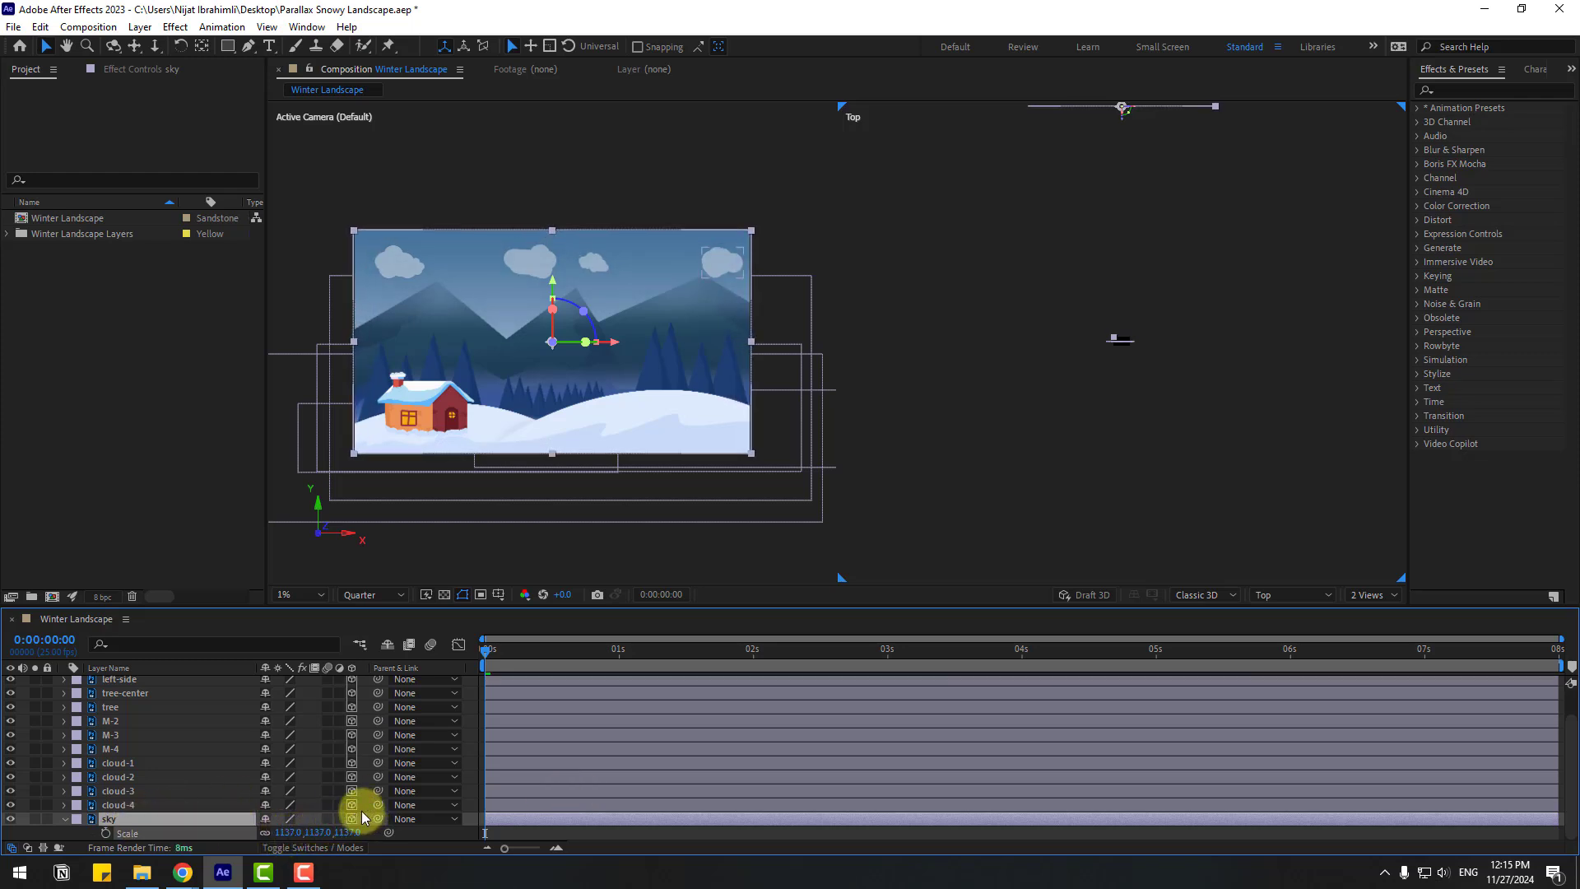
pyautogui.click(115, 821)
pyautogui.click(65, 820)
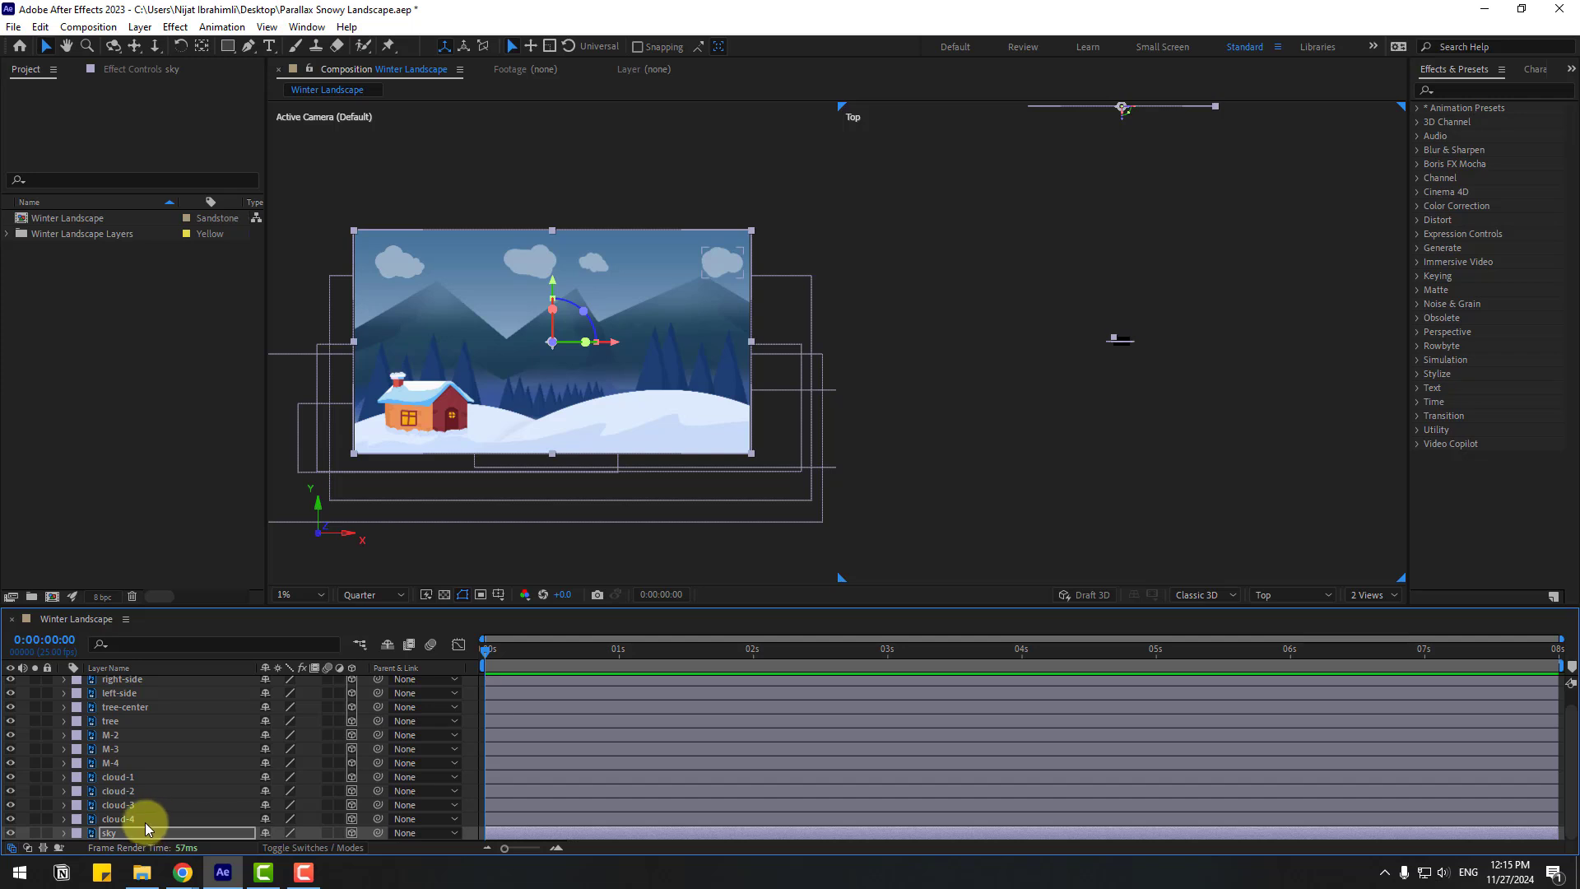
# Push the cloud-4 layer back to a Z position of about 23910, in front of the sky
pyautogui.click(123, 819)
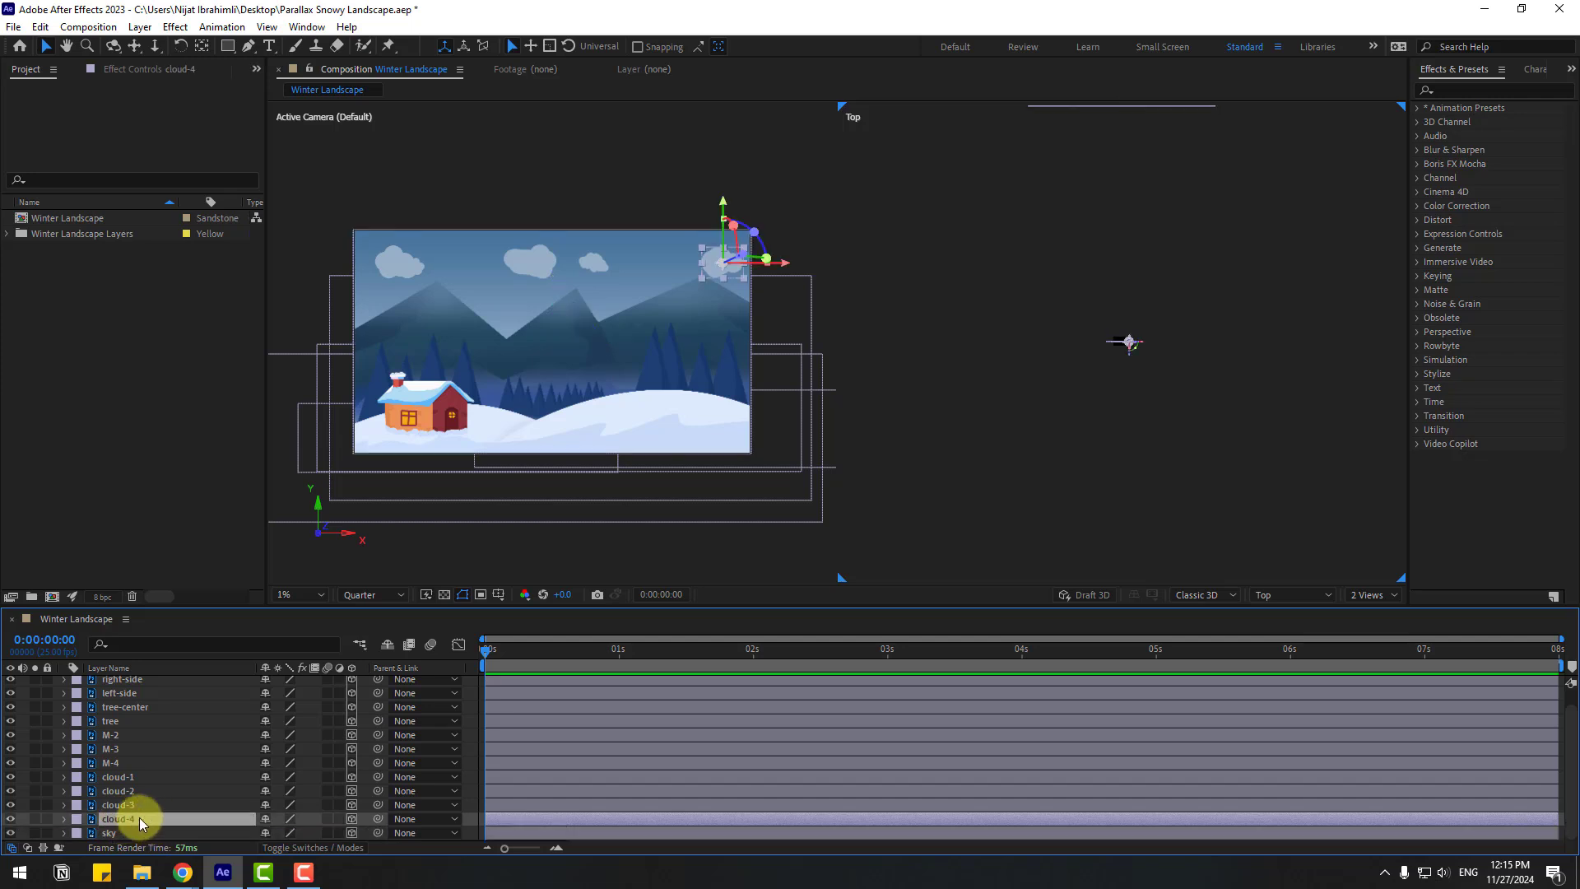
pyautogui.press('p')
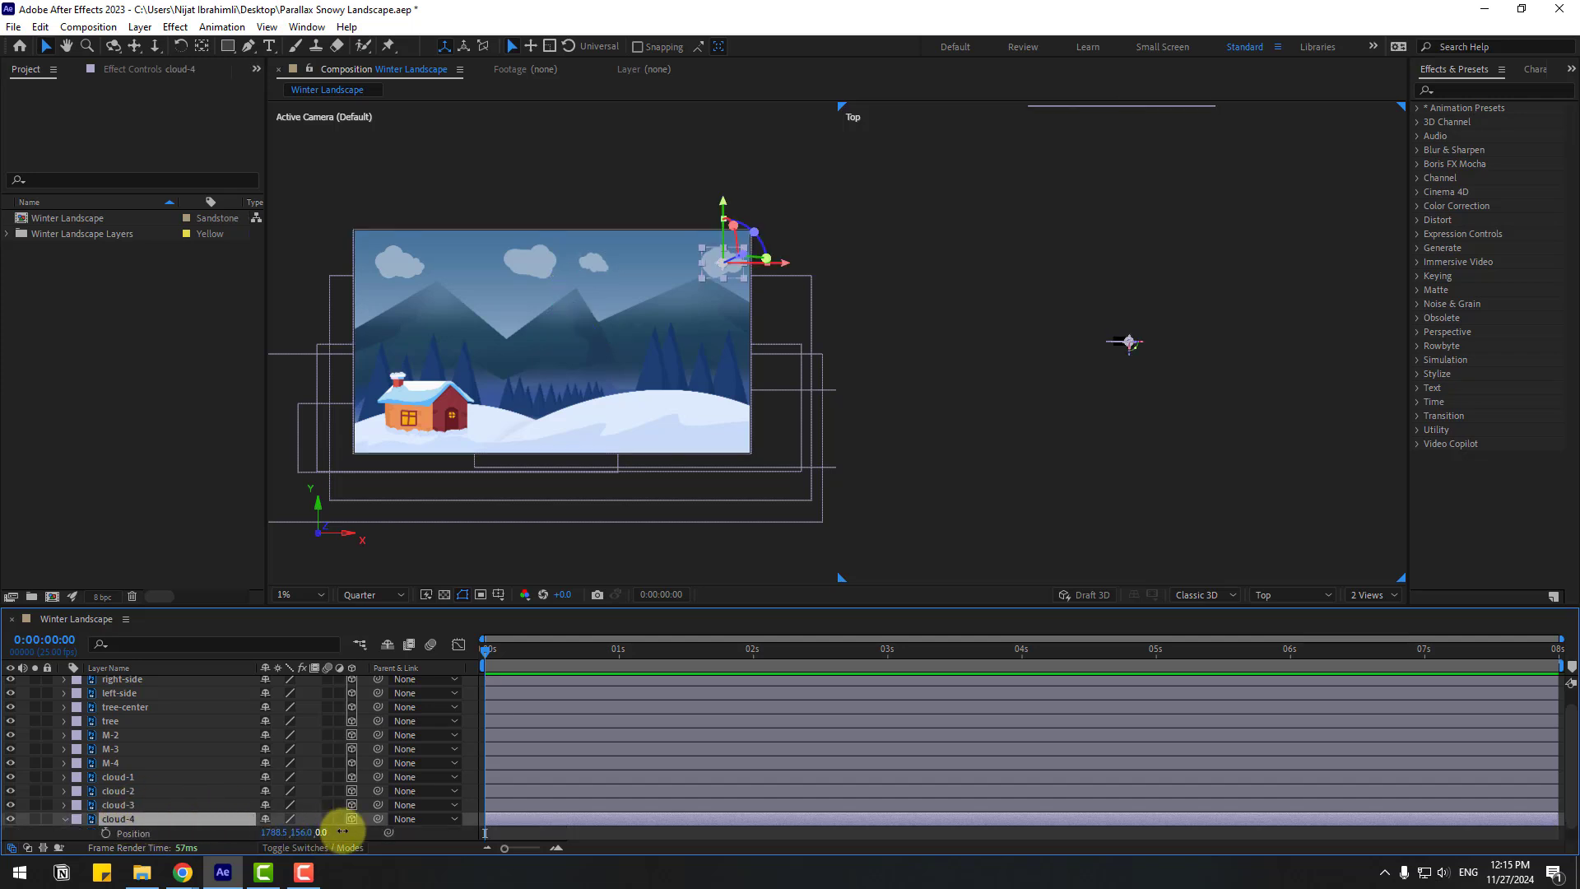
pyautogui.moveTo(343, 831); pyautogui.dragTo(1146, 661)
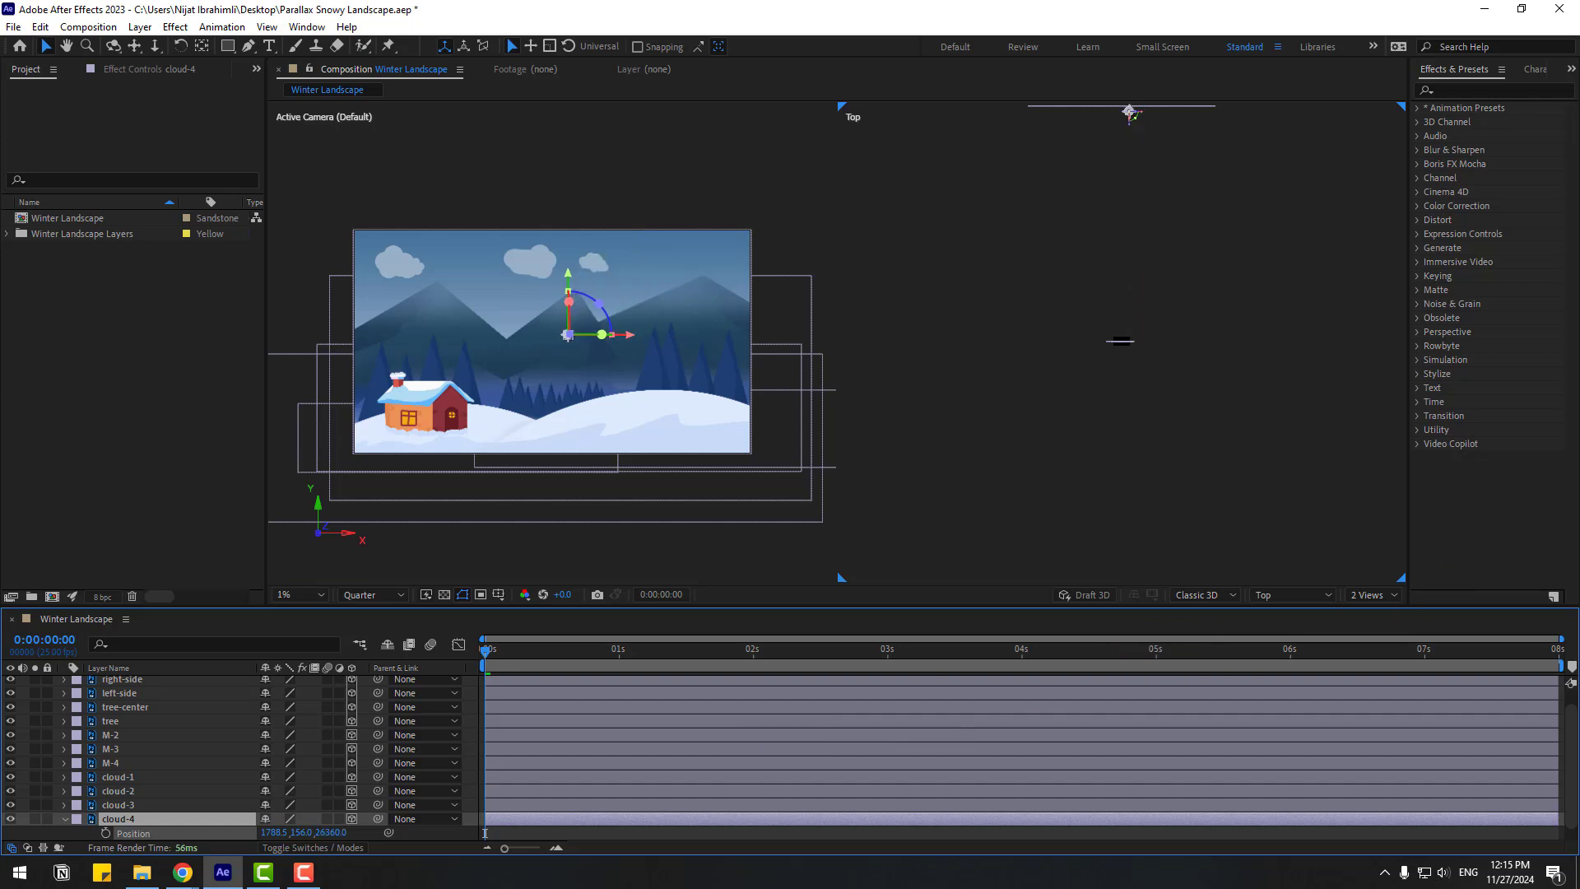
pyautogui.press('Return')
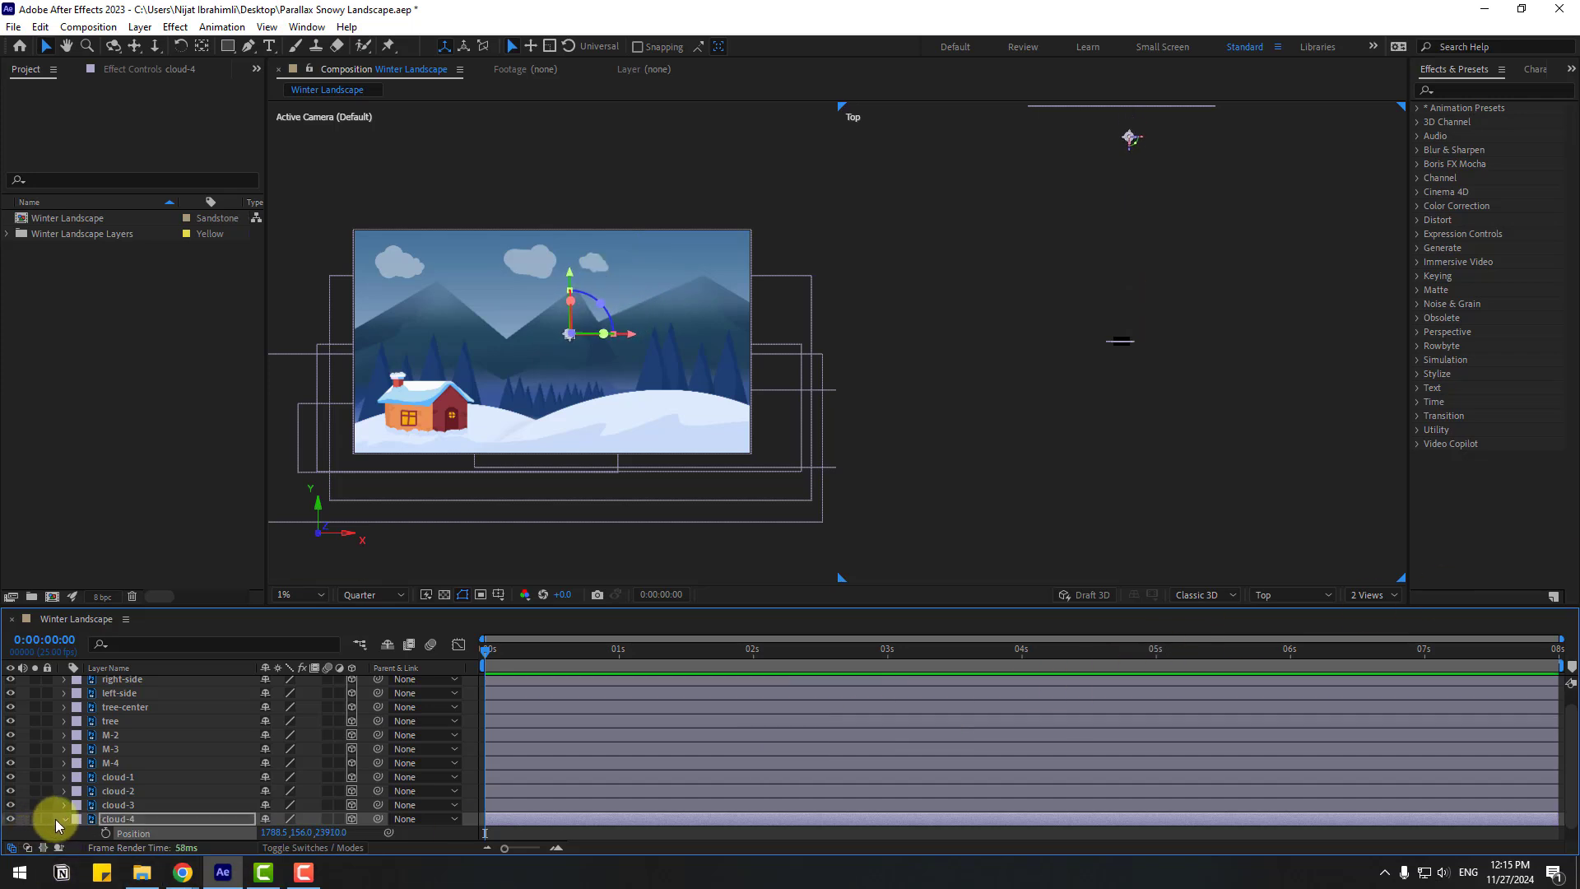
# Scale the cloud-4 layer to 873% and move it into the sky above the right-hand mountain
pyautogui.press('s')
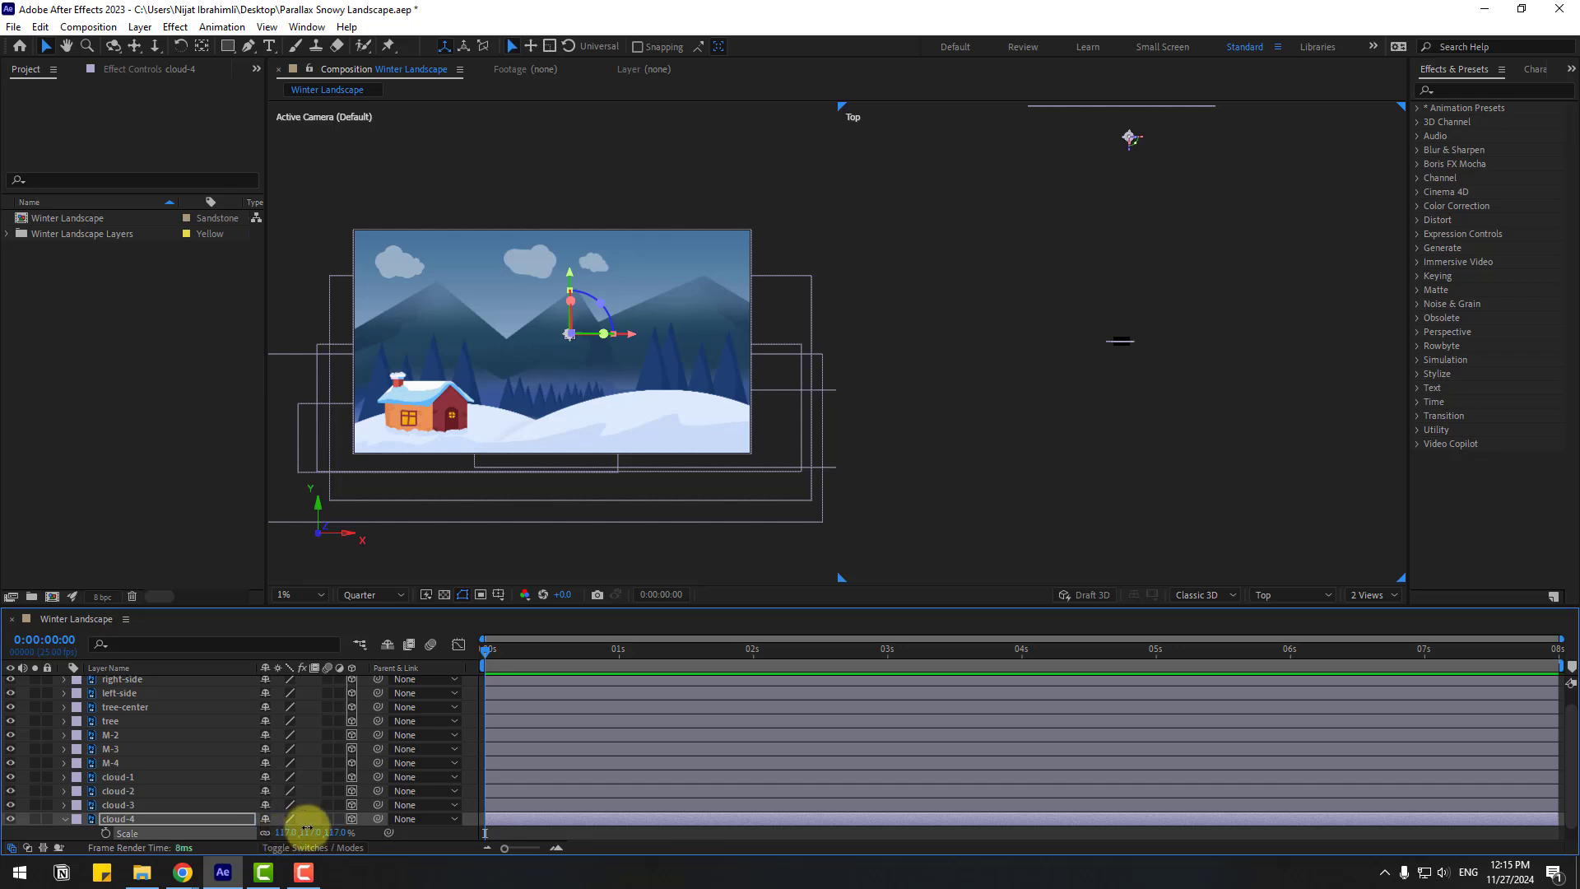
pyautogui.moveTo(310, 830); pyautogui.dragTo(737, 657)
pyautogui.moveTo(580, 343); pyautogui.dragTo(698, 269)
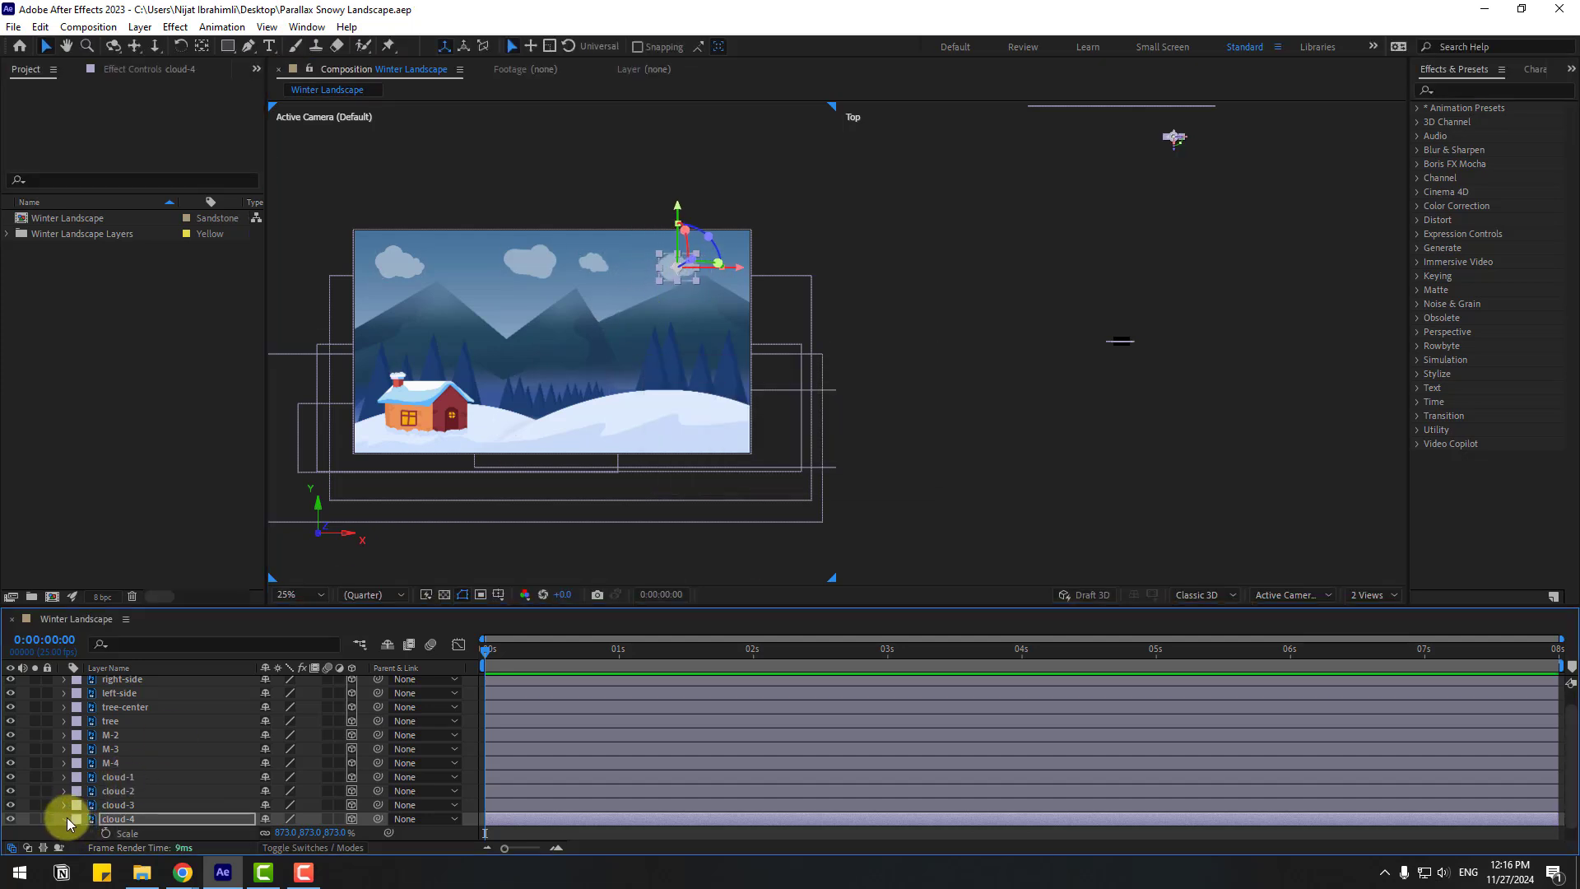
pyautogui.click(65, 818)
# Push the cloud-3 layer back in depth, slightly nearer to the camera than cloud-4
pyautogui.click(122, 807)
pyautogui.press('p')
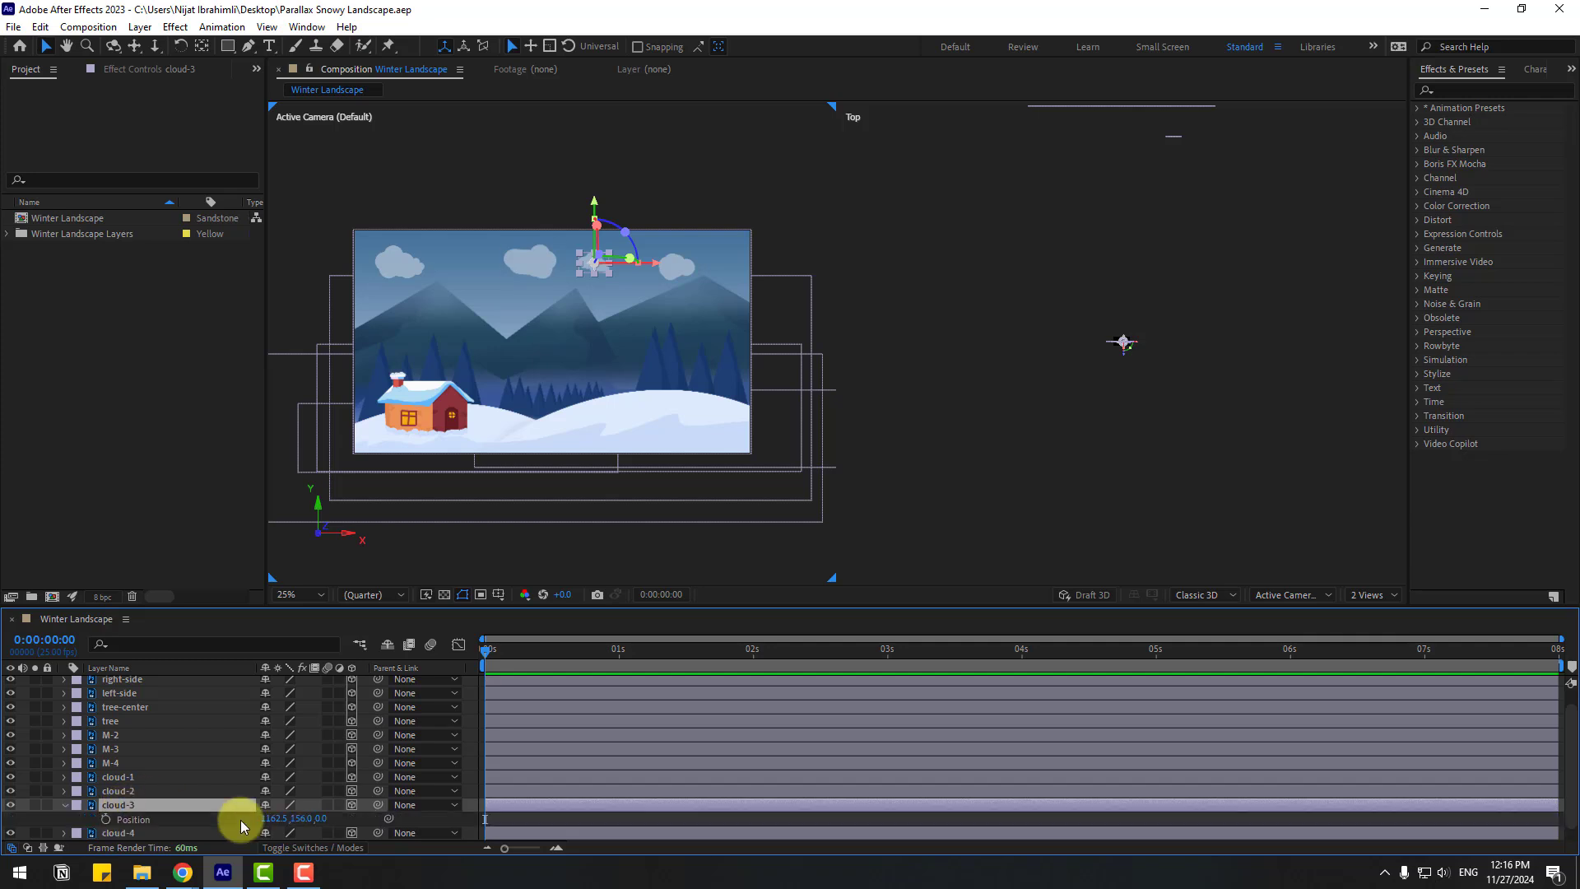
pyautogui.moveTo(318, 820); pyautogui.dragTo(1210, 543)
# Scale the cloud-3 layer to 1325% and raise it to the level of the central mountain peak
pyautogui.click(127, 811)
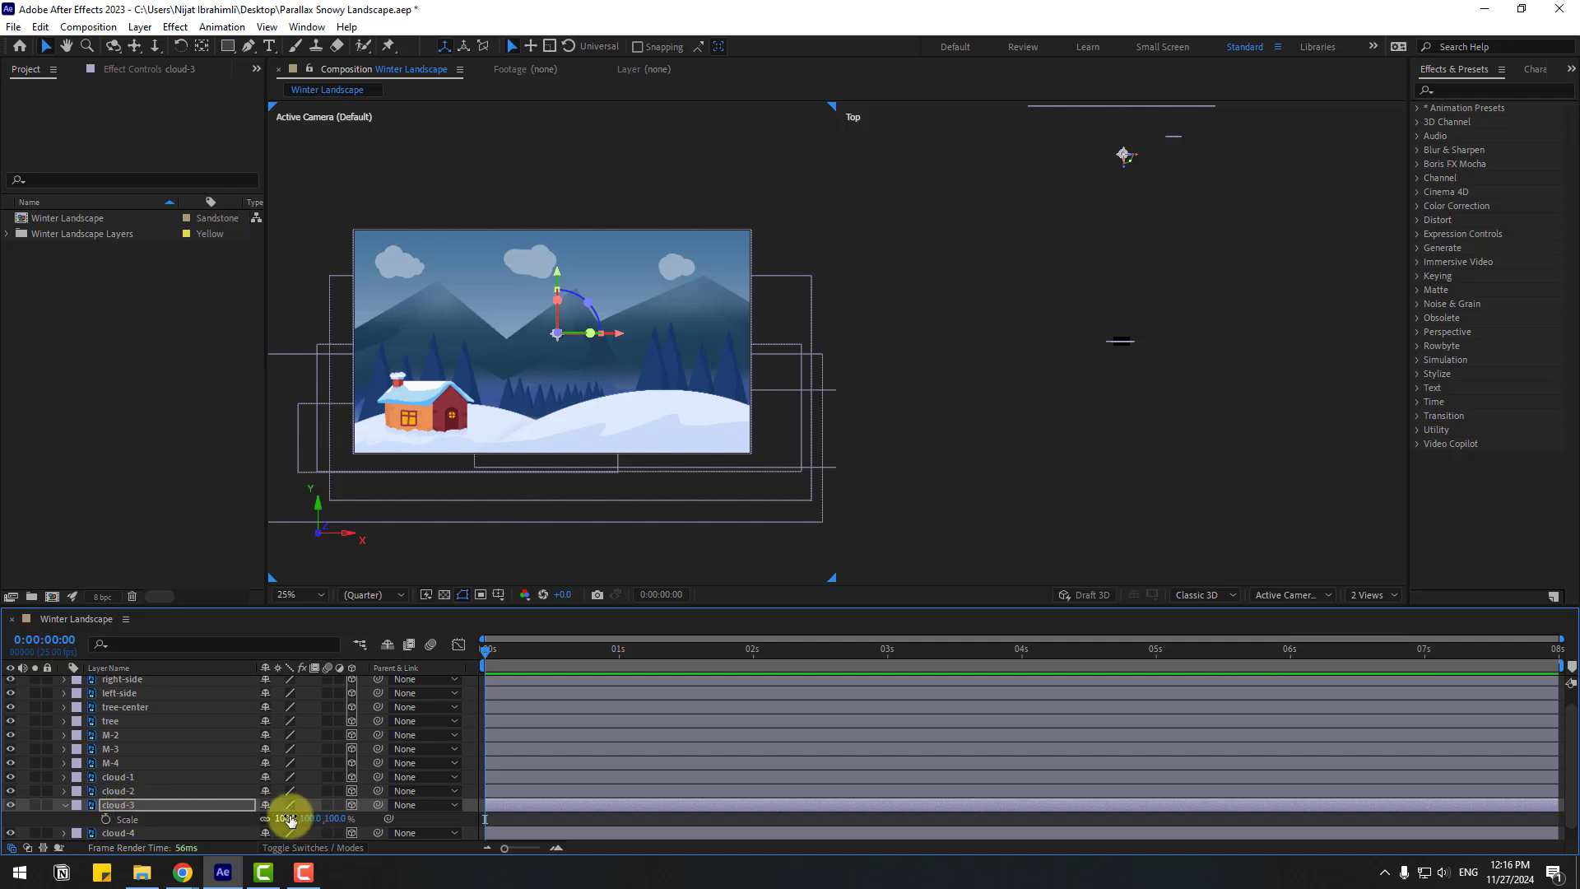
pyautogui.press('s')
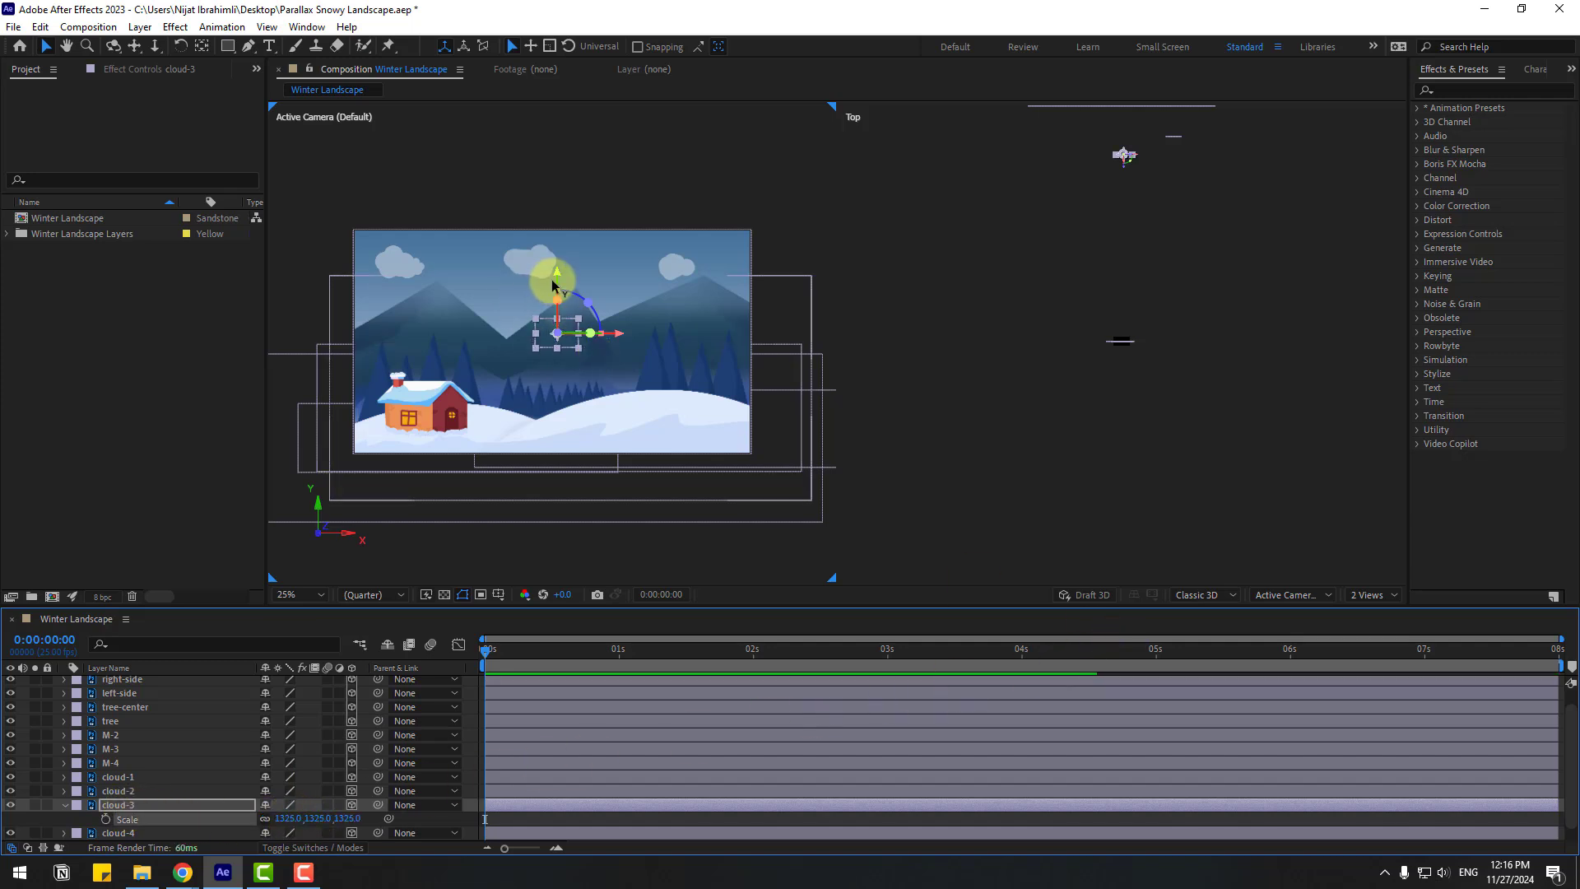
pyautogui.moveTo(556, 276); pyautogui.dragTo(570, 236)
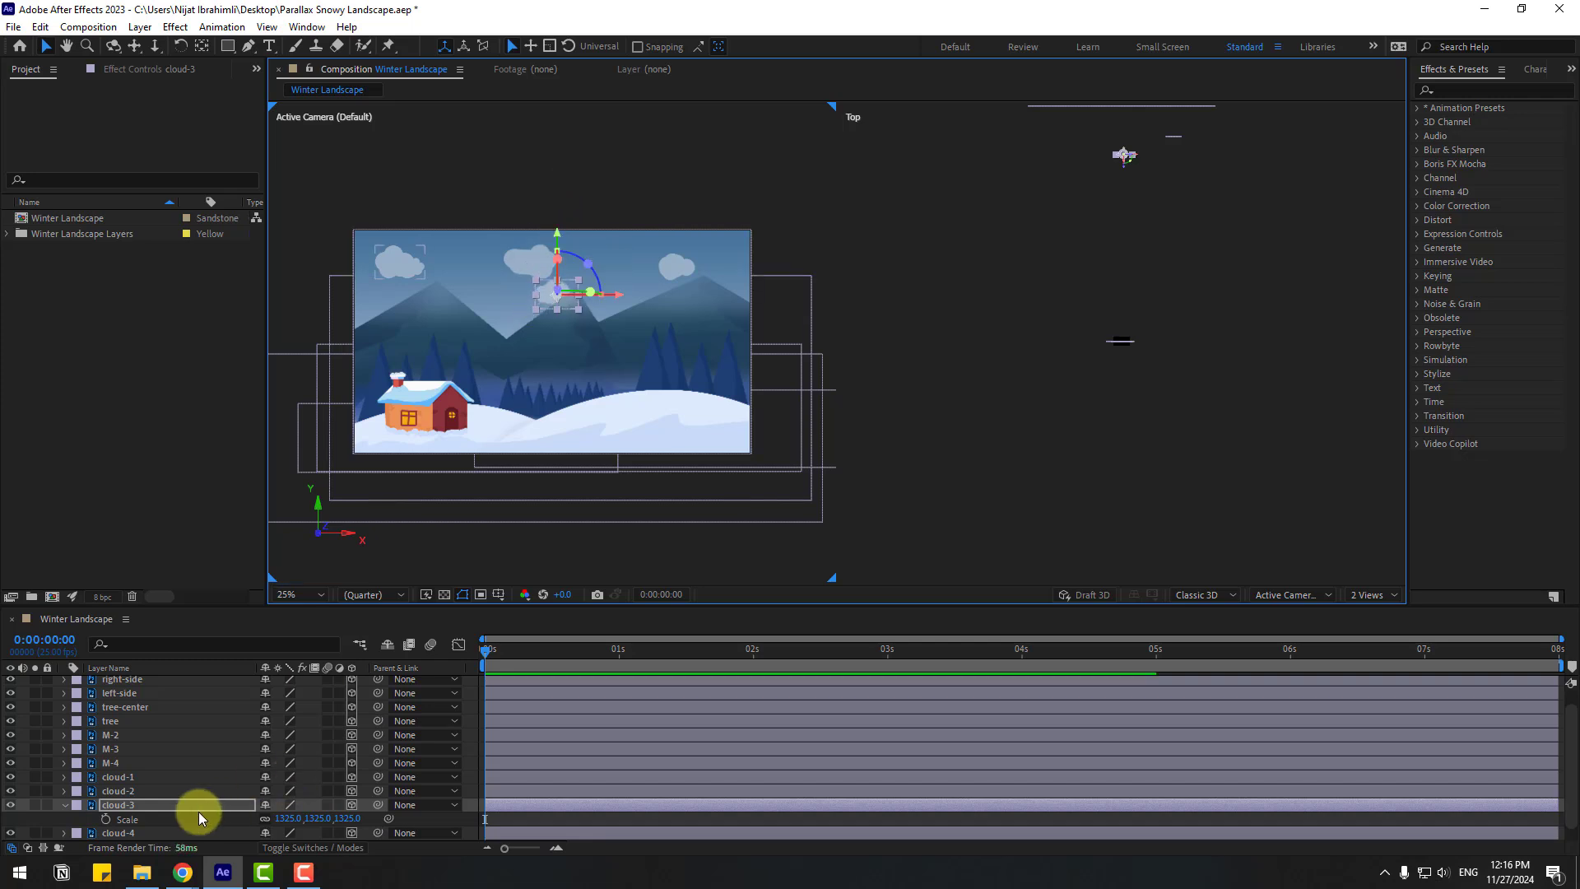
pyautogui.click(61, 806)
# Push the cloud-2 layer back to a Z position of about 24420, slightly behind cloud-4
pyautogui.click(129, 793)
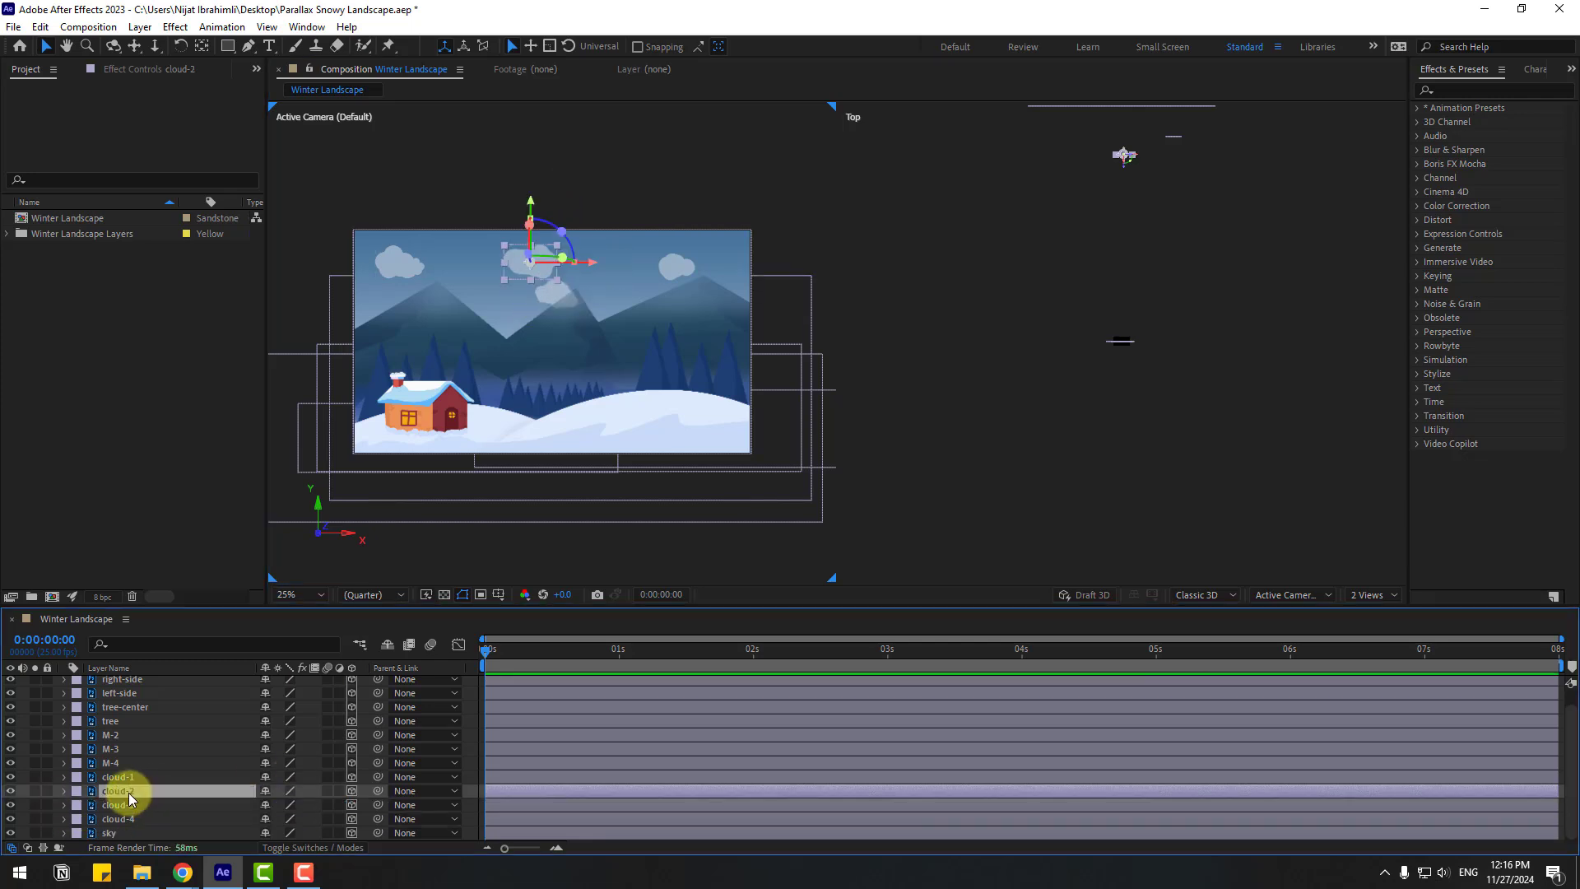
pyautogui.press('p')
pyautogui.moveTo(318, 804); pyautogui.dragTo(1473, 559)
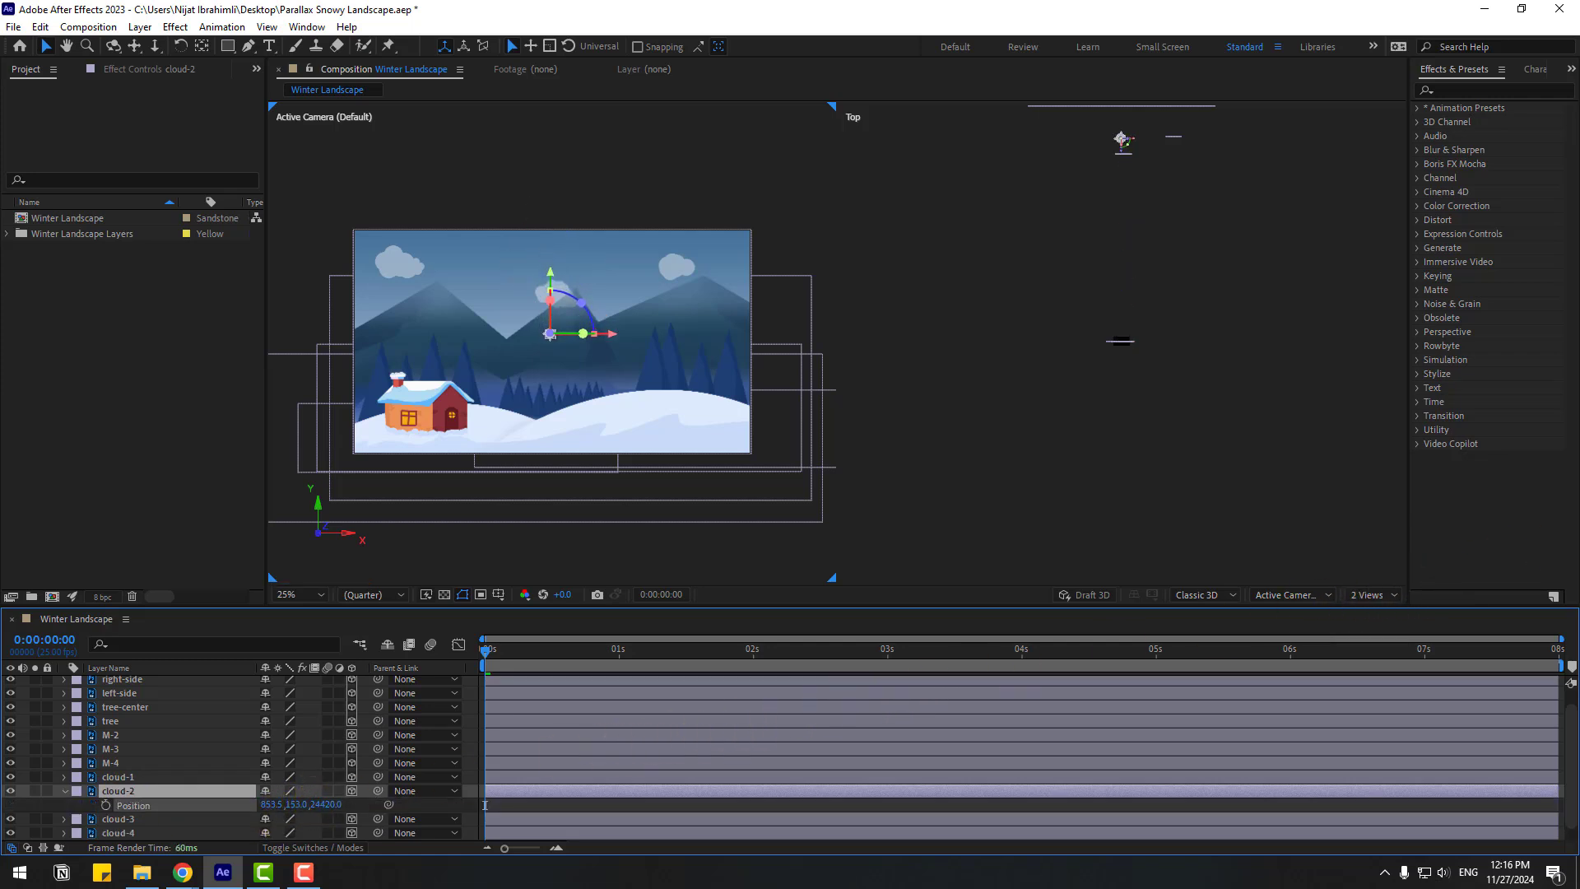
# Scale the cloud-2 layer to 716% and move it into the sky between the left and central mountains
pyautogui.press('s')
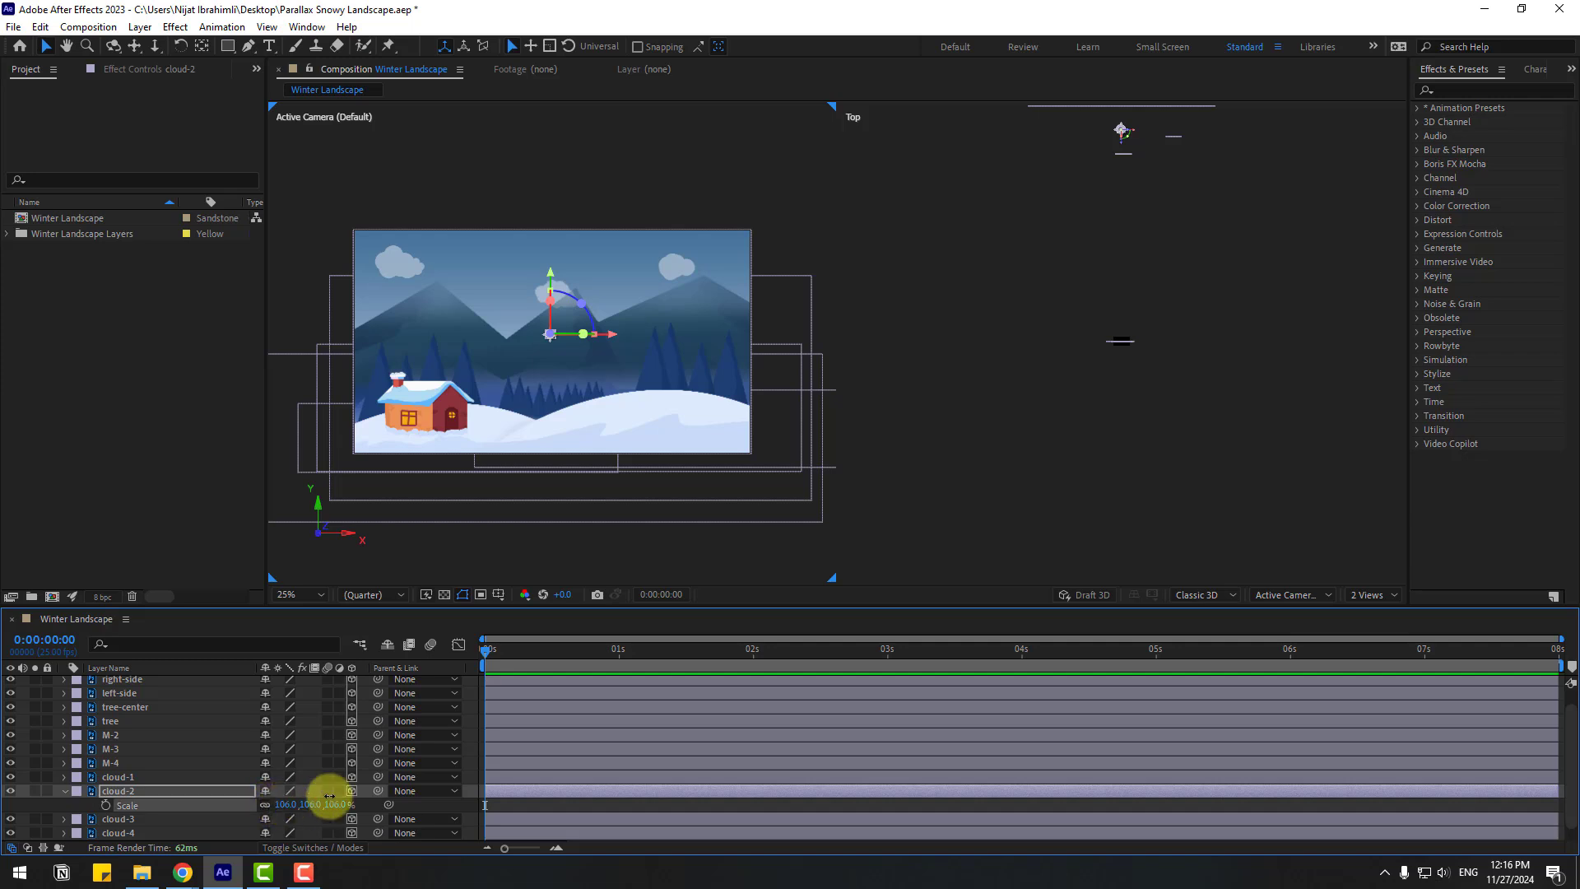
pyautogui.moveTo(461, 766); pyautogui.dragTo(679, 713)
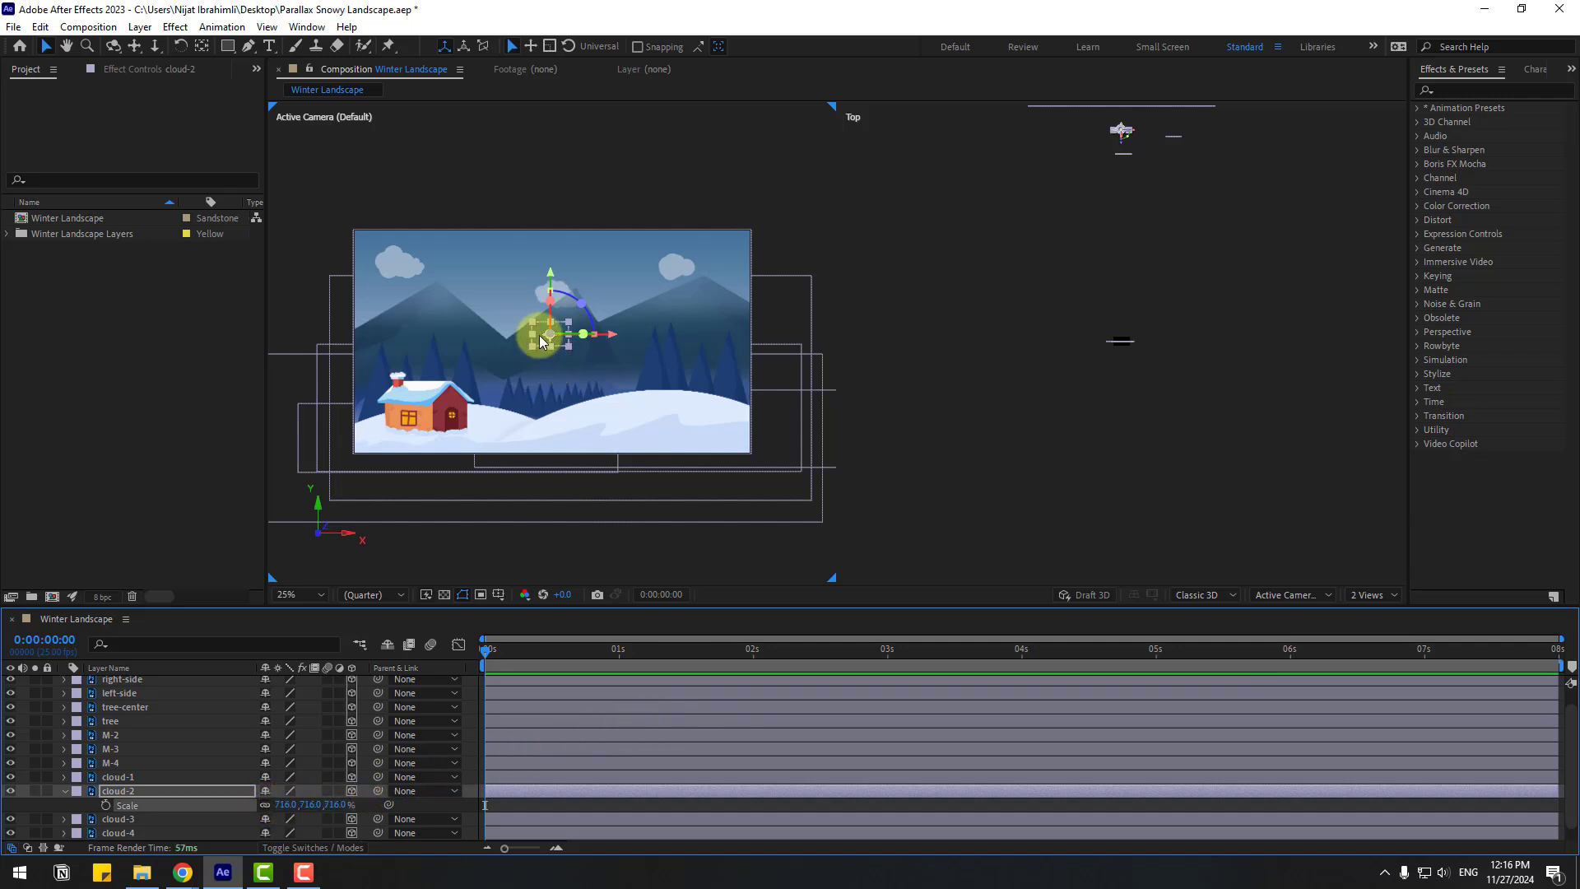
pyautogui.moveTo(550, 333); pyautogui.dragTo(497, 268)
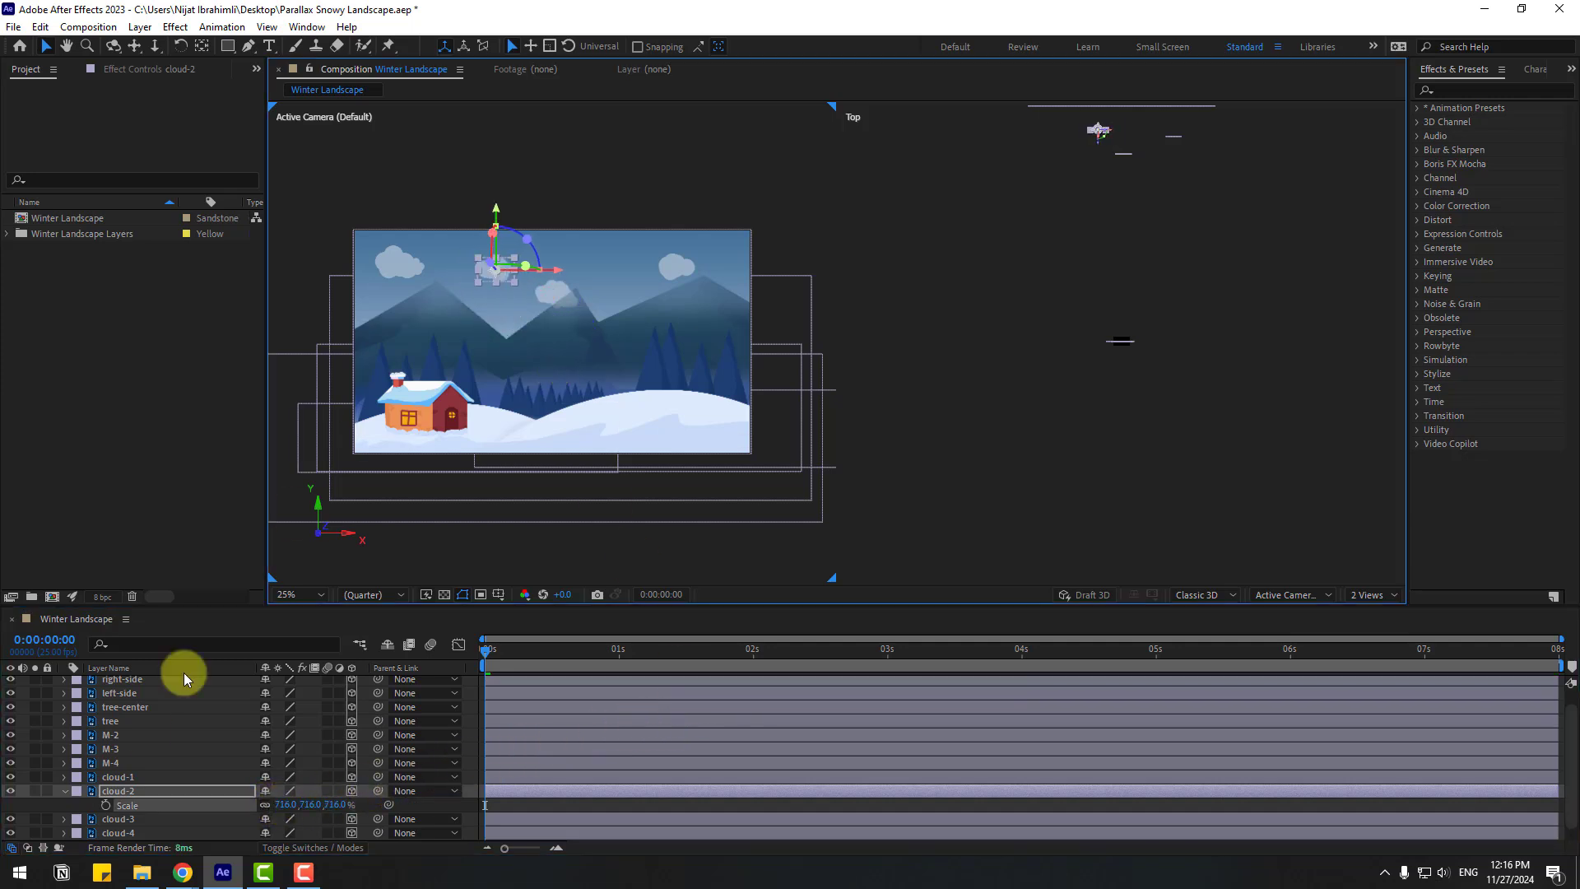
pyautogui.click(65, 790)
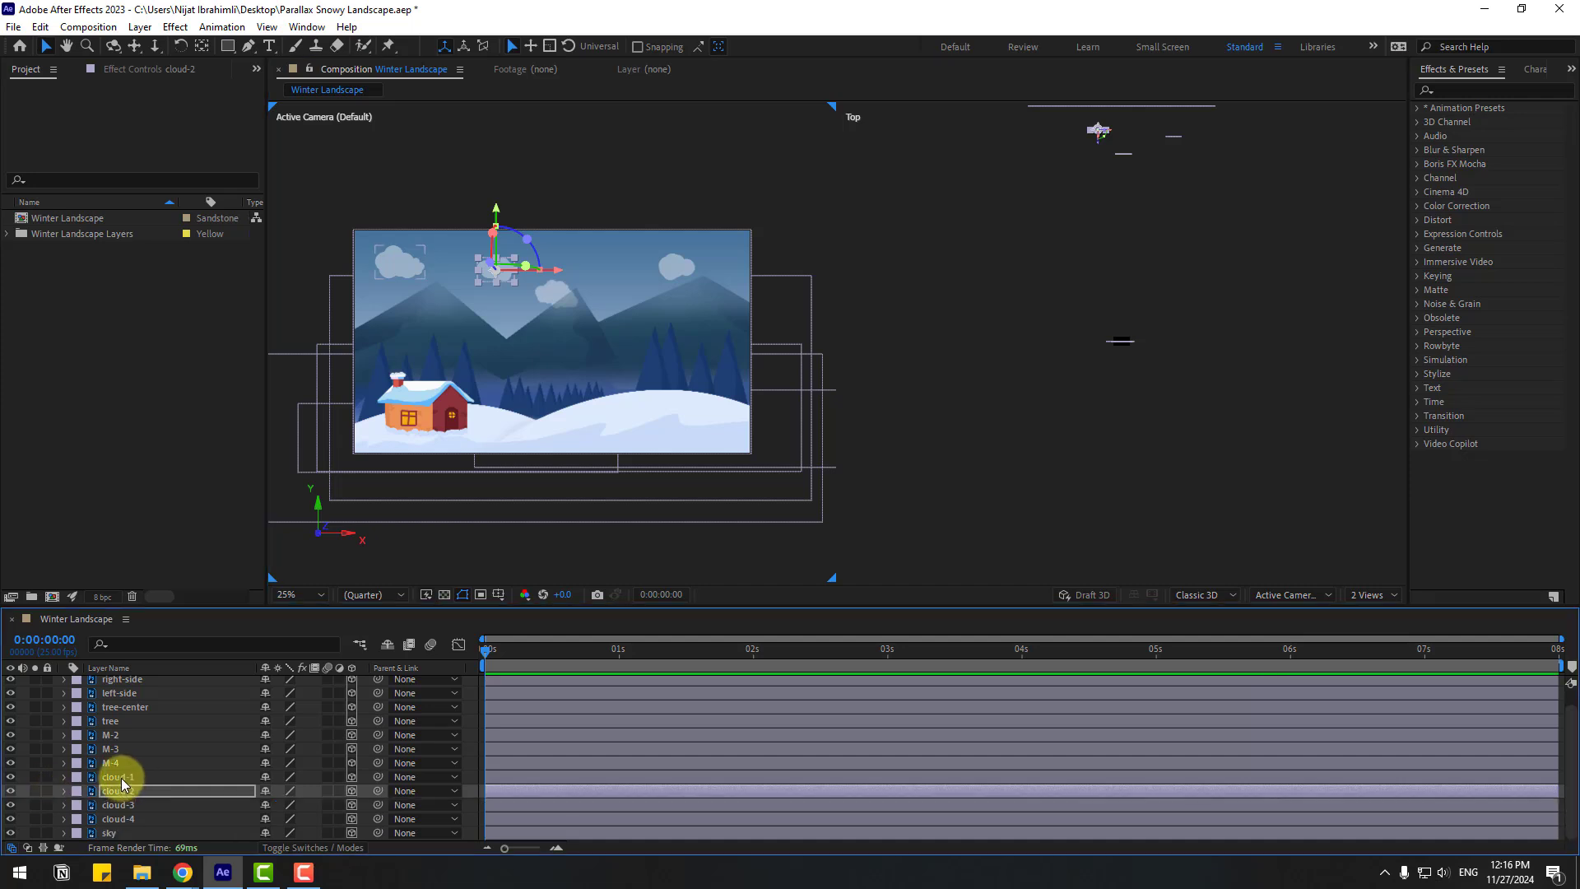
# Push the cloud-1 layer back to a Z position of 18570, nearer to the camera than the other clouds
pyautogui.click(121, 778)
pyautogui.press('p')
pyautogui.moveTo(317, 798); pyautogui.dragTo(1576, 567)
# Scale the cloud-1 layer to 763% and move it up to the peak of the left-hand mountain
pyautogui.press('s')
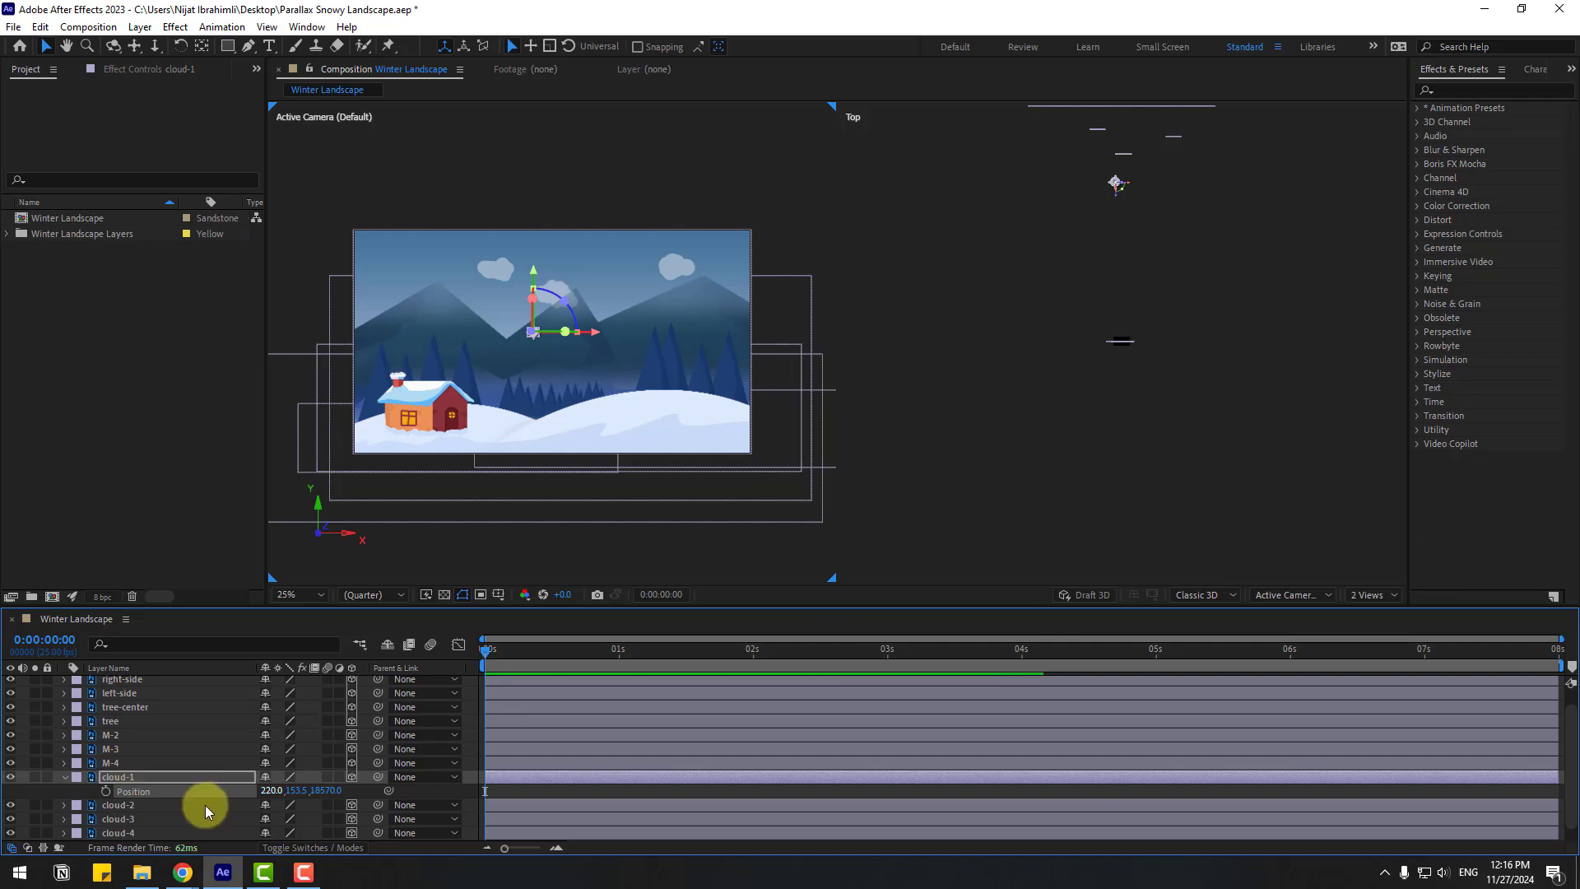
pyautogui.moveTo(285, 794); pyautogui.dragTo(729, 691)
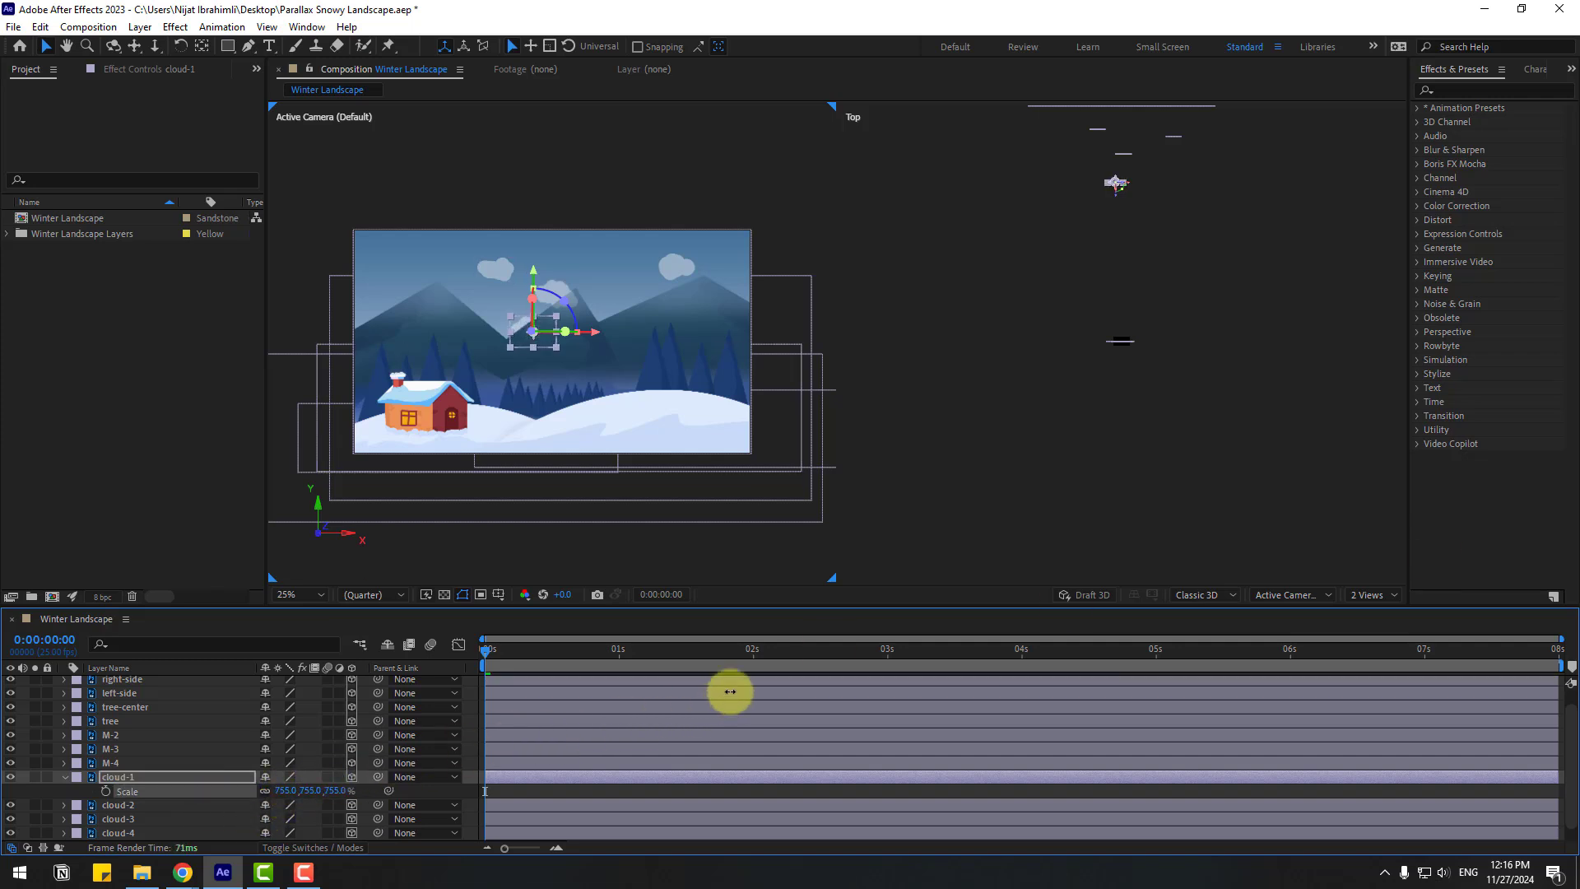
pyautogui.moveTo(523, 339); pyautogui.dragTo(384, 287)
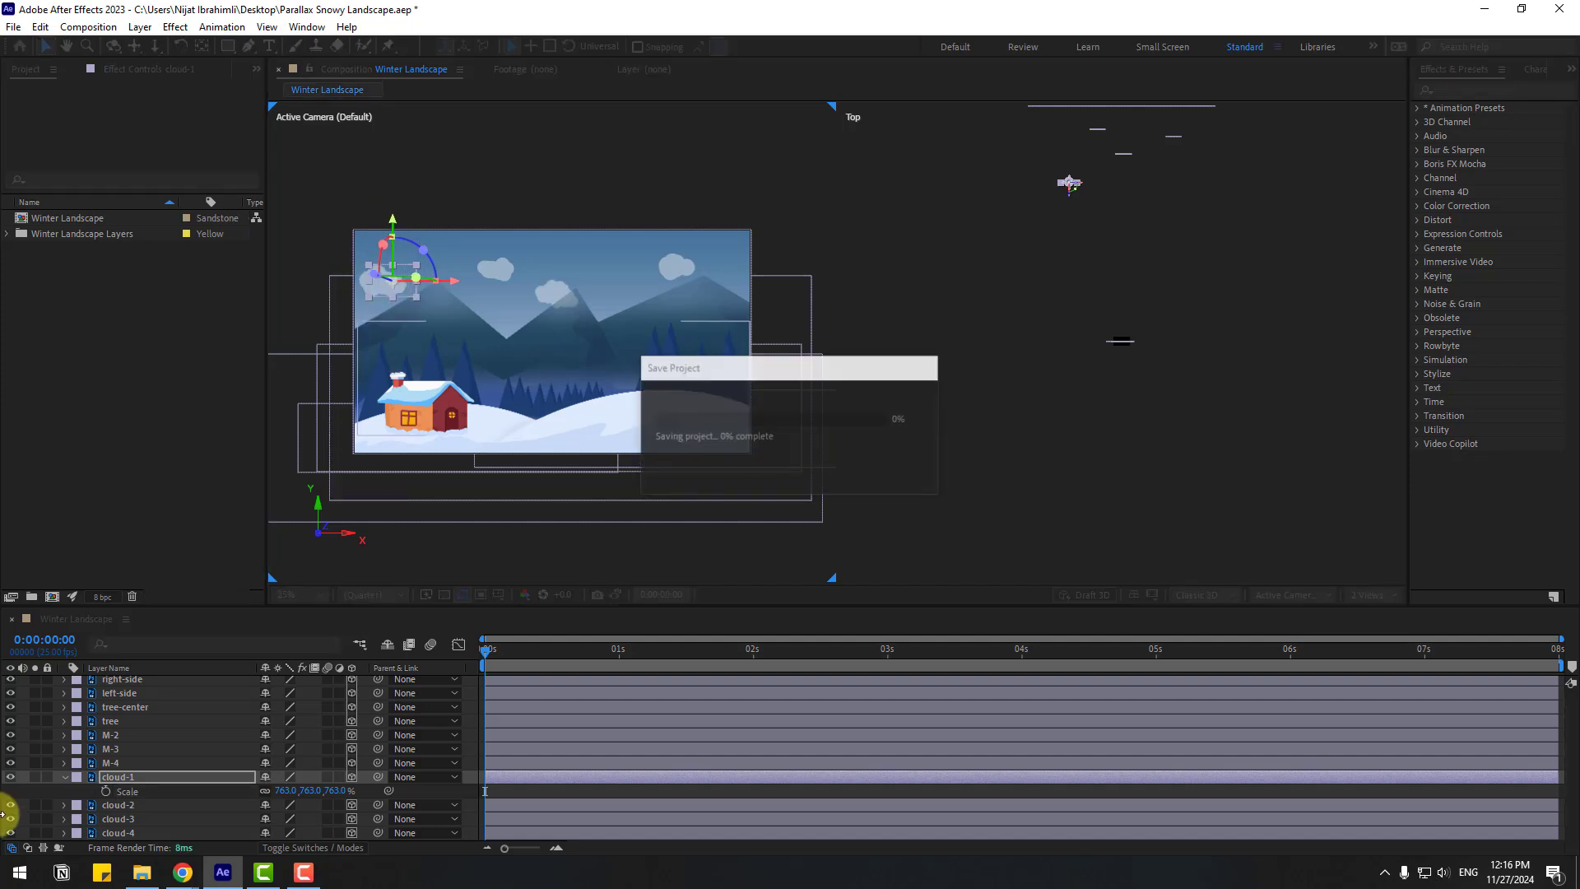
pyautogui.click(63, 777)
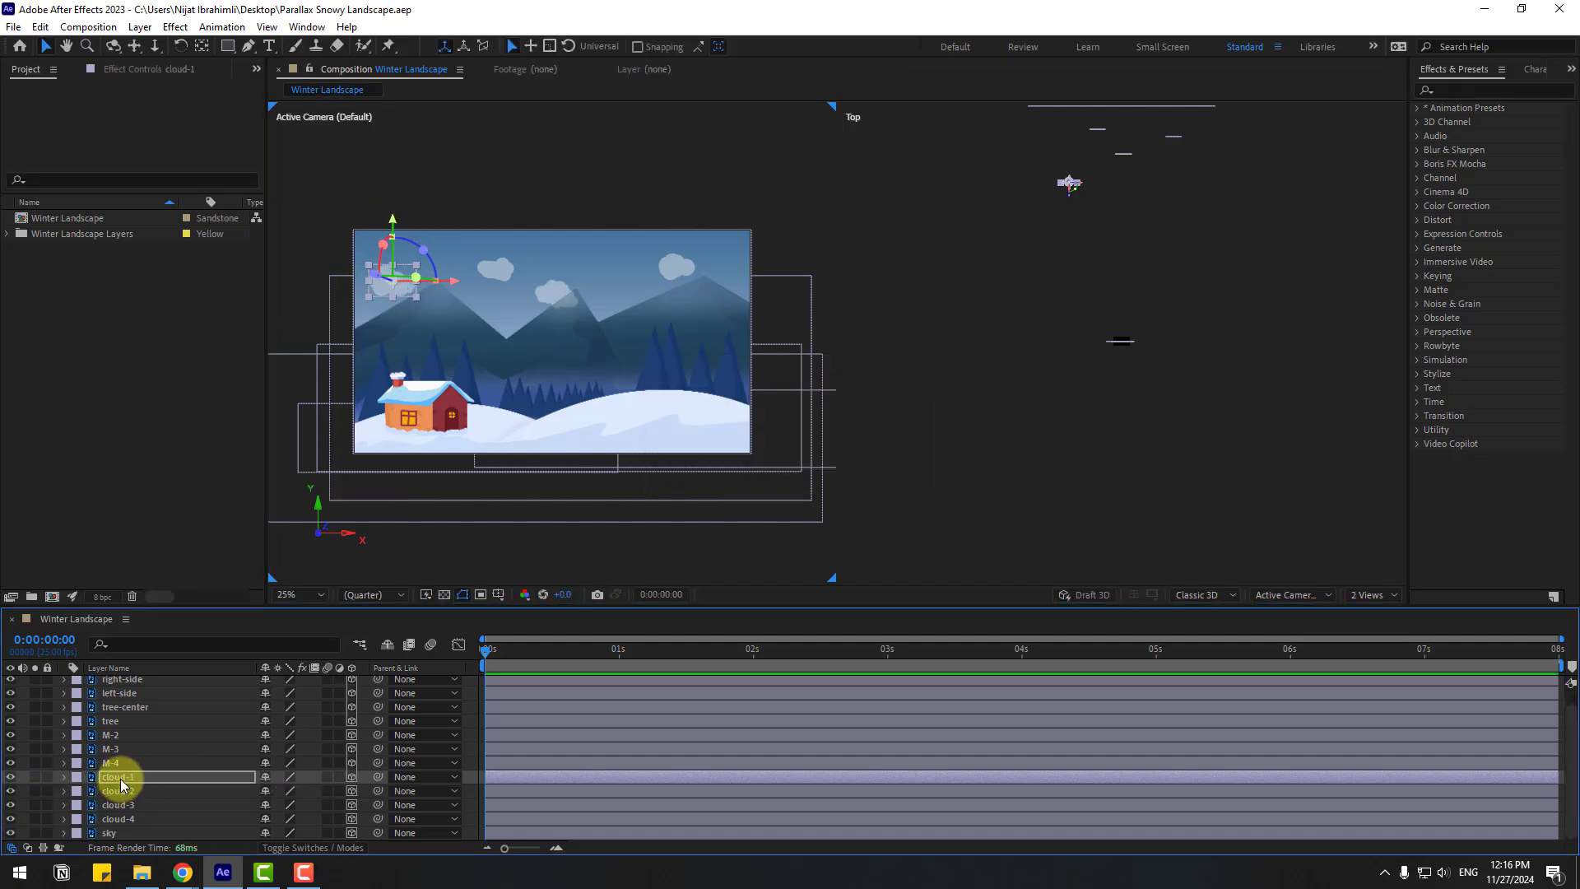
# Lock the four cloud layers, cloud-1 through cloud-4
pyautogui.moveTo(121, 783); pyautogui.dragTo(120, 835)
pyautogui.keyDown('shift'); pyautogui.click(123, 819); pyautogui.keyUp('shift')
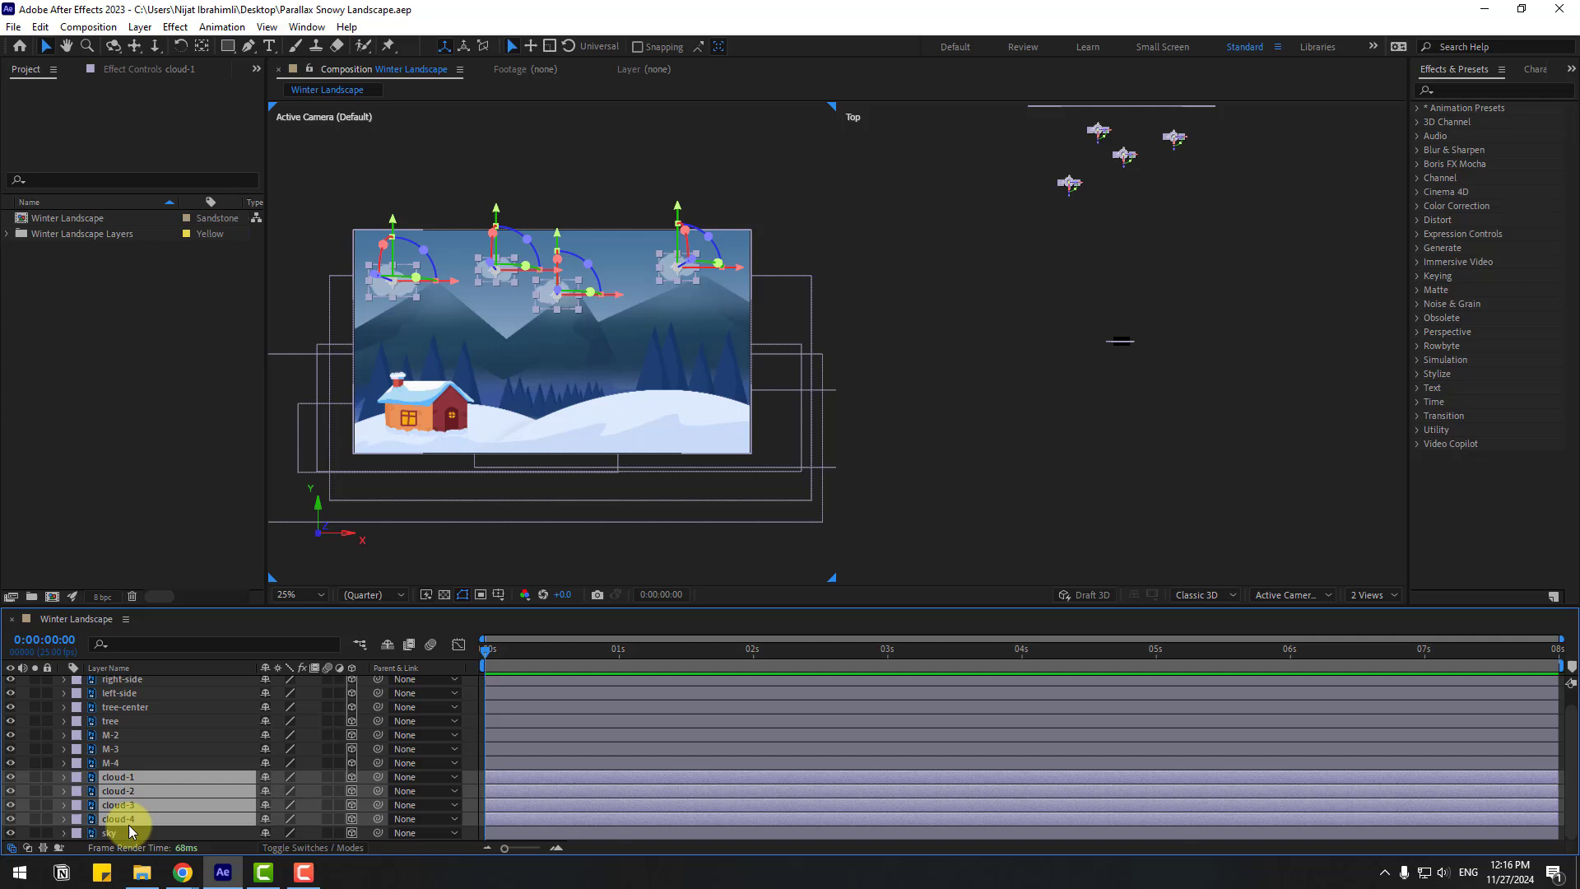
pyautogui.click(47, 790)
# Take a snapshot of the composition as a placement reference for the M-4 layer and compare it with the current view
pyautogui.click(111, 762)
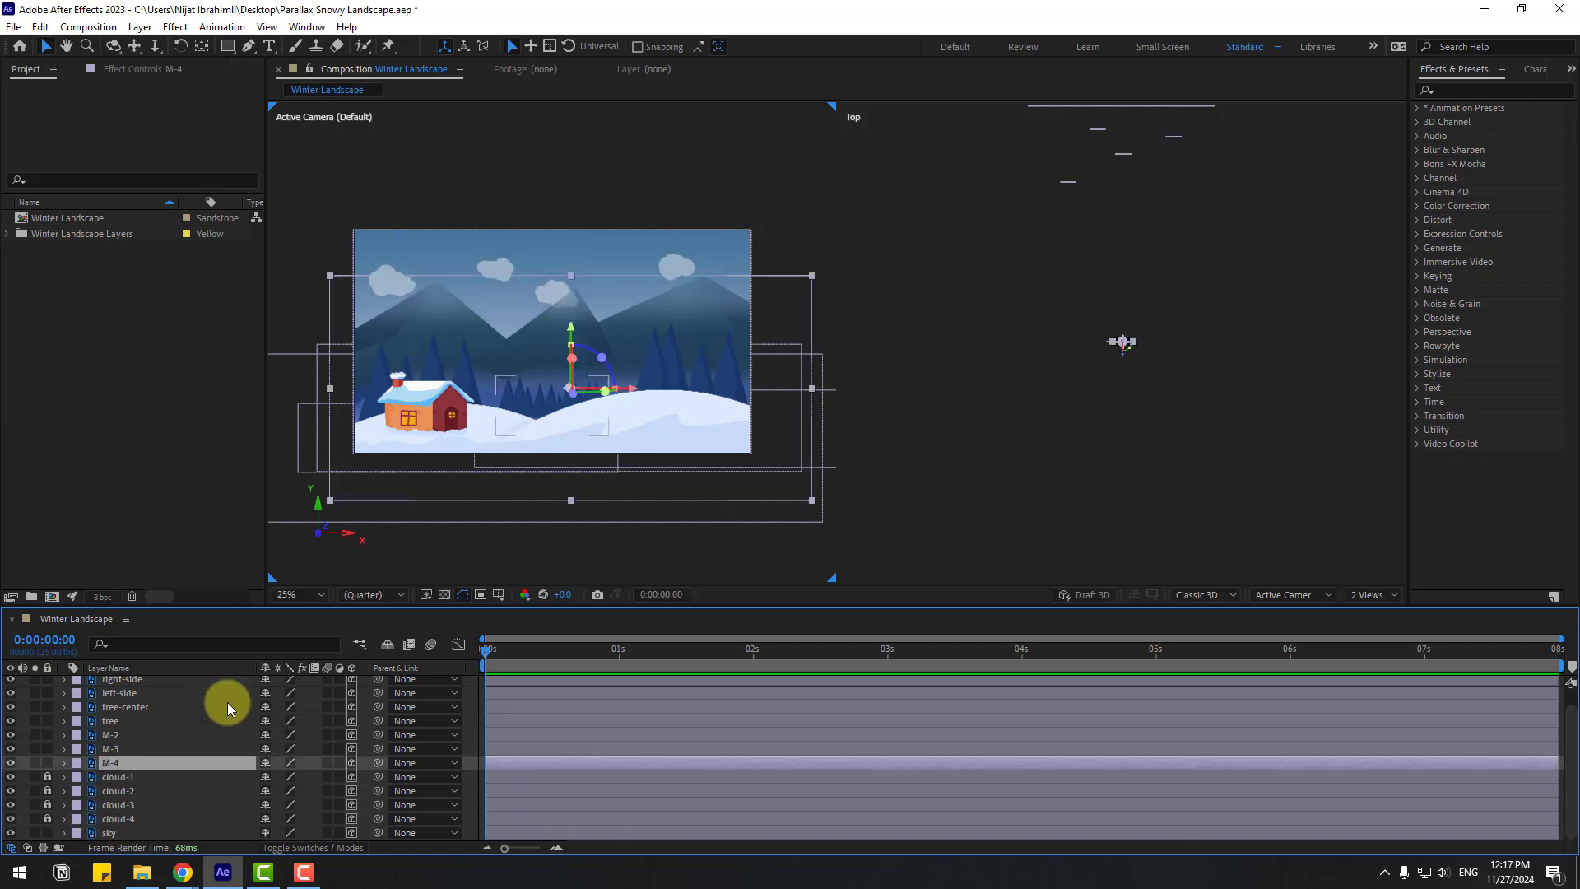
pyautogui.click(600, 596)
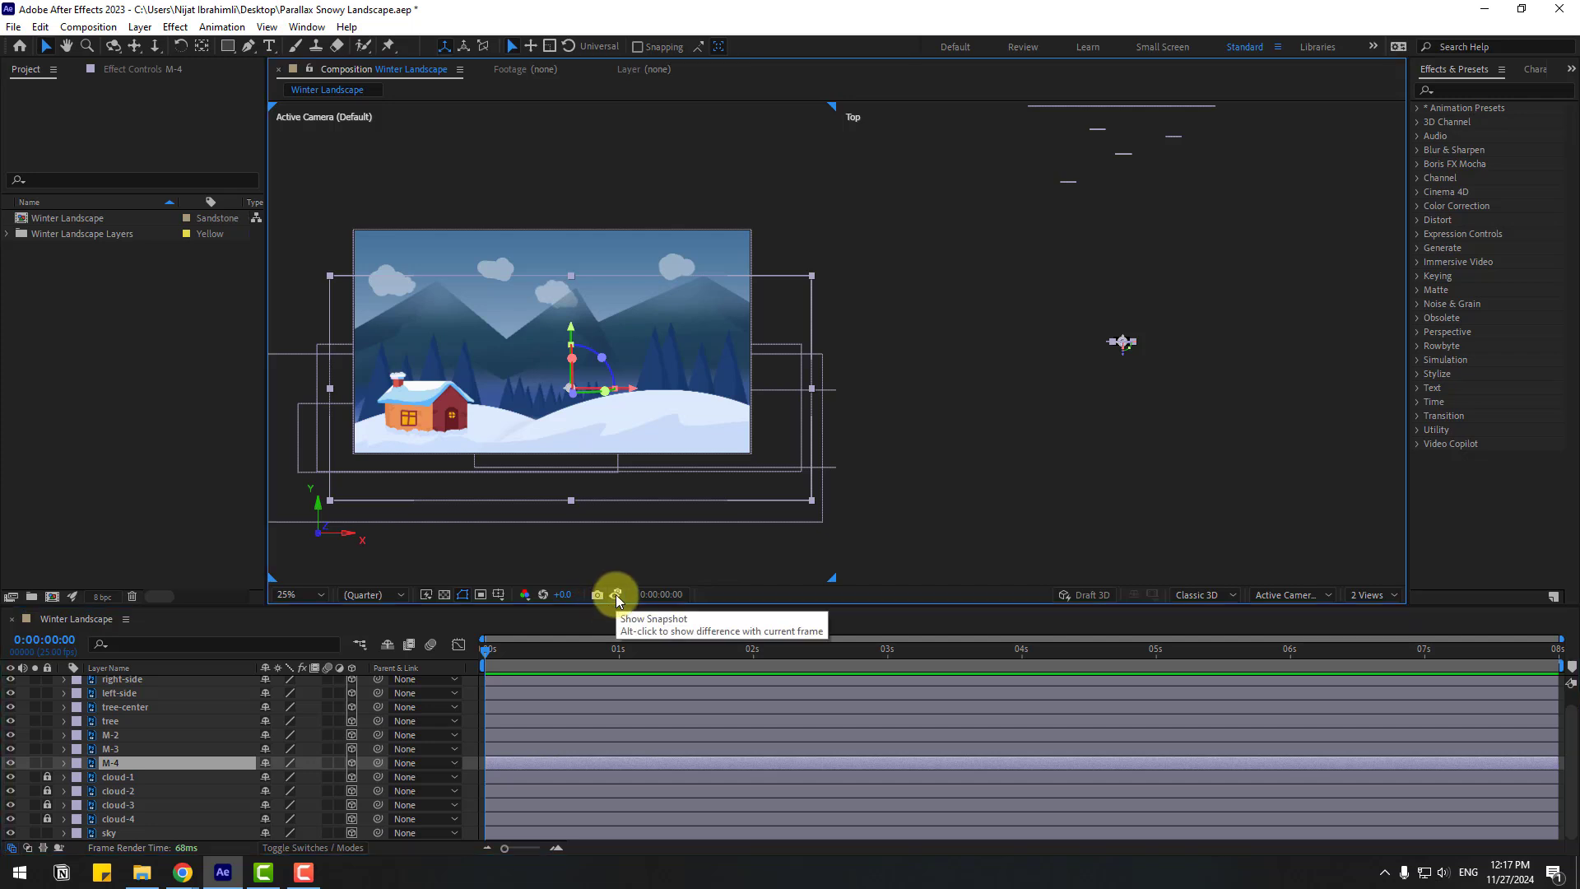
pyautogui.click(616, 594)
pyautogui.click(616, 594)
pyautogui.click(616, 593)
pyautogui.click(615, 593)
pyautogui.click(615, 593)
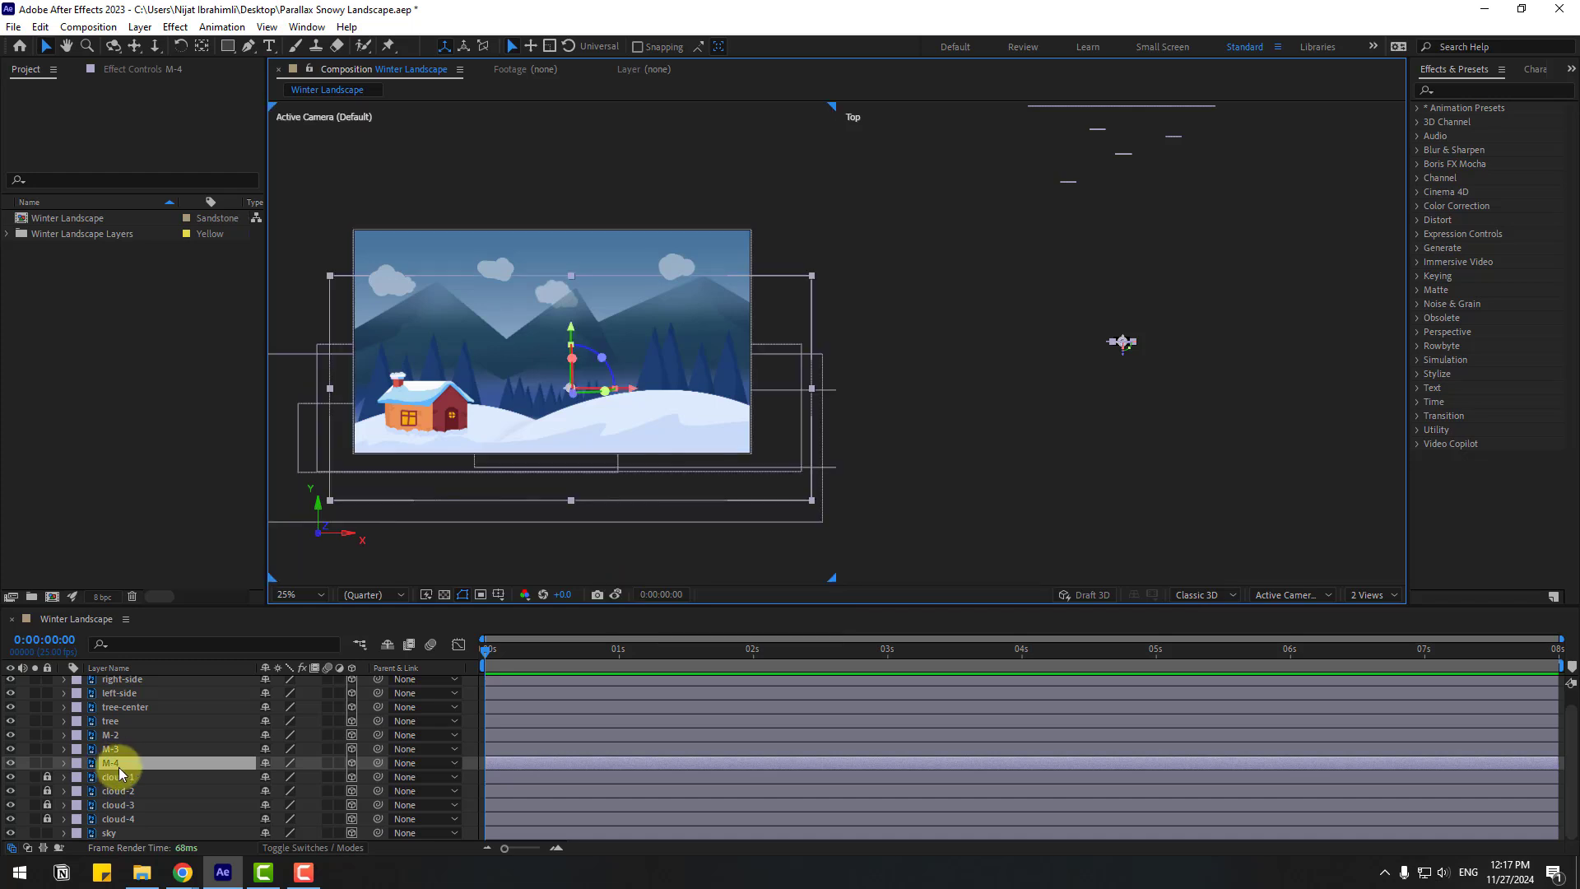
# Push the M-4 mountain layer back to a Z position of 20700 and scale it up to 777%
pyautogui.press('p')
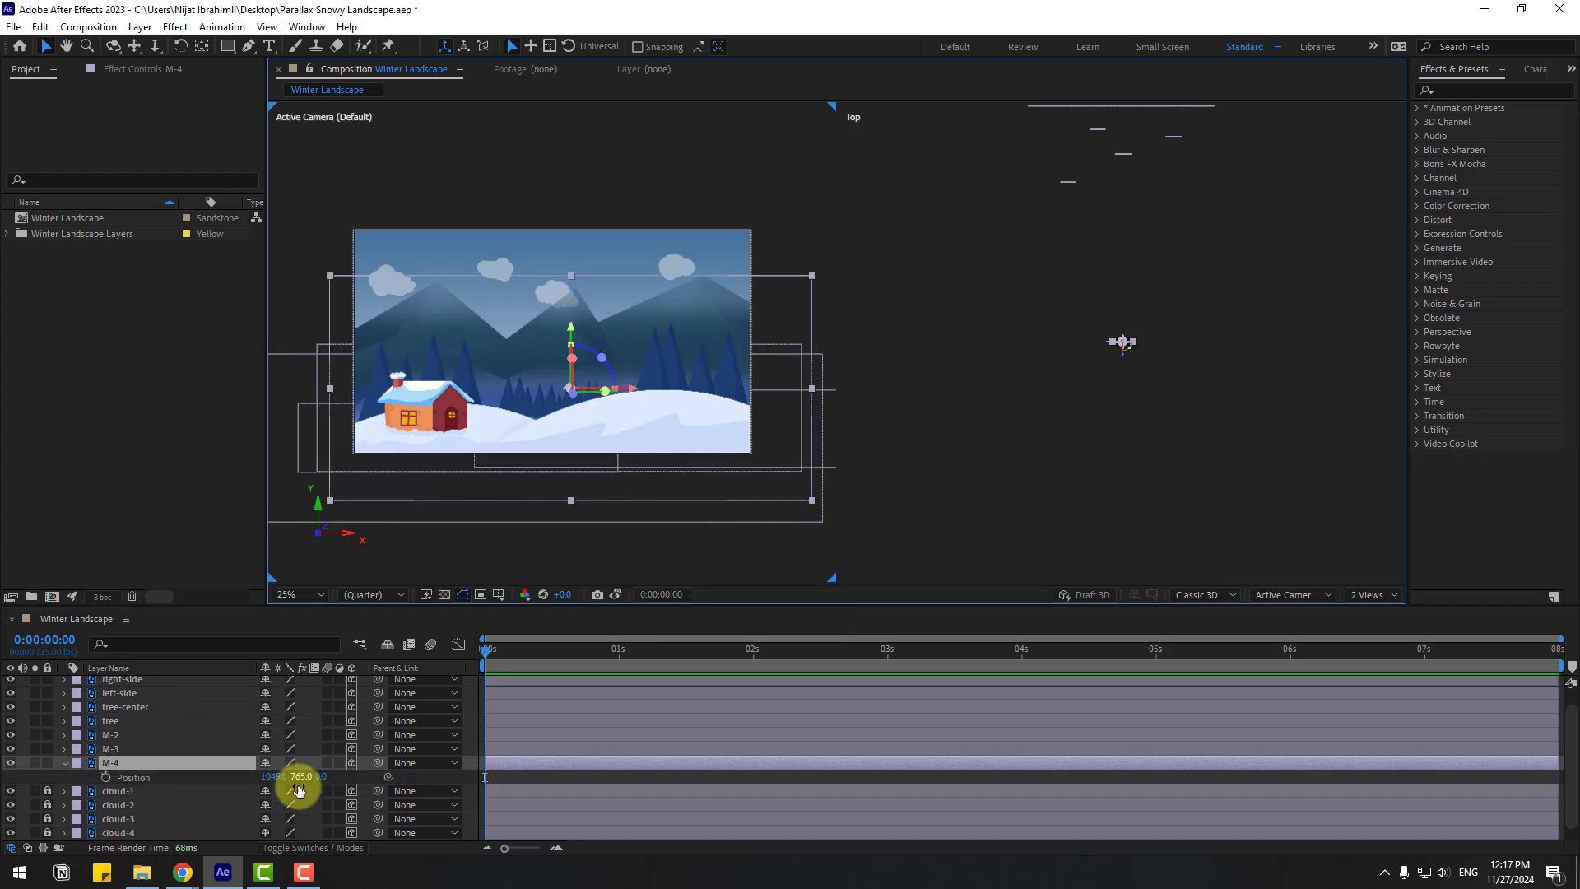
pyautogui.moveTo(323, 776); pyautogui.dragTo(1578, 563)
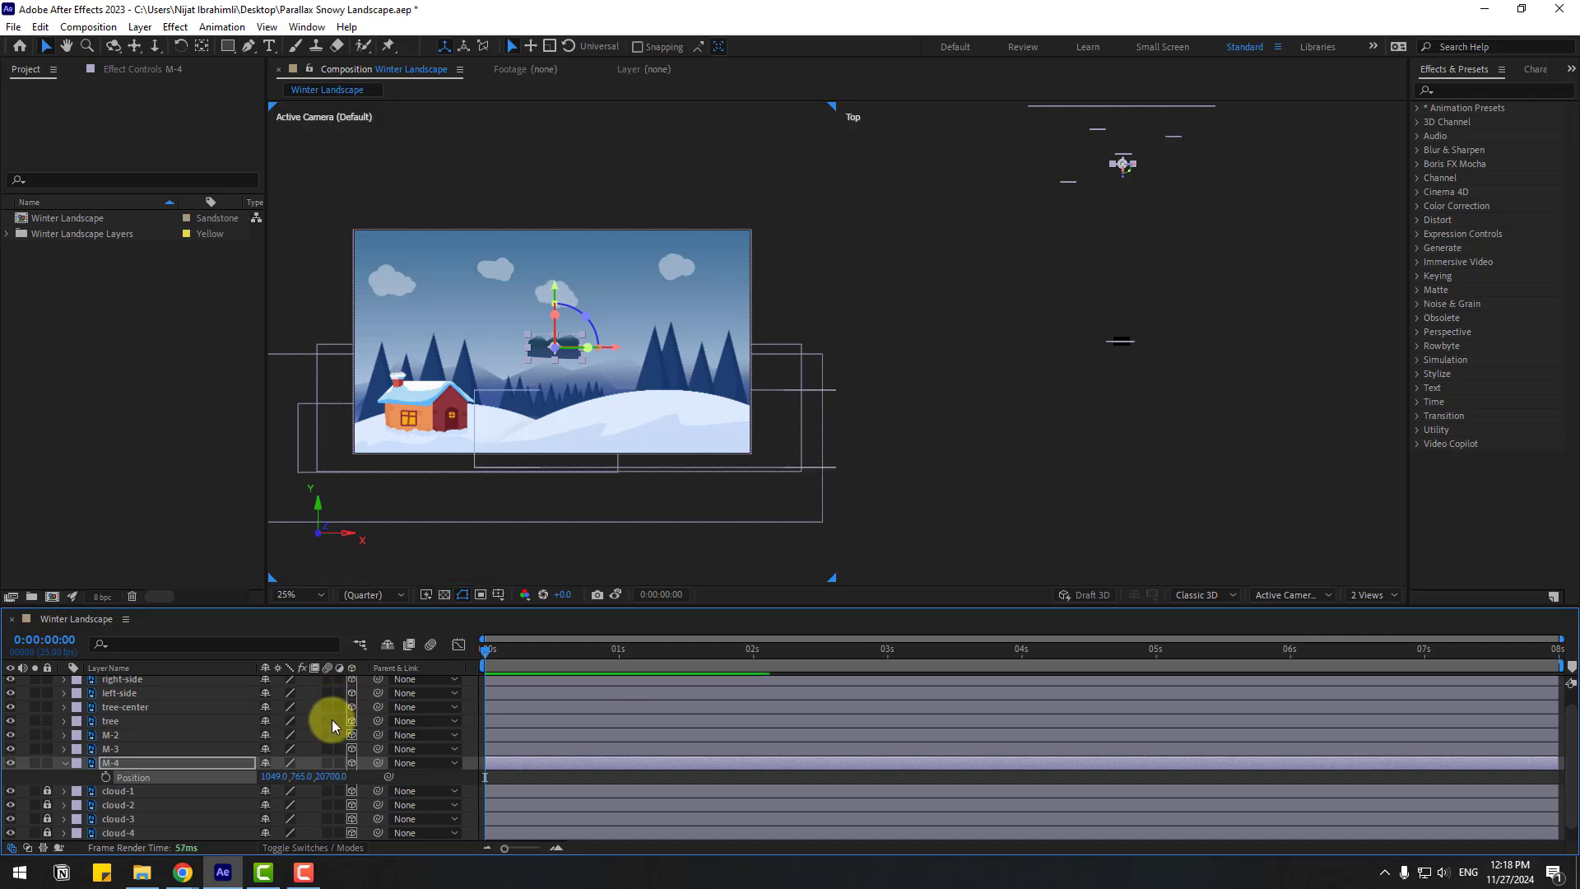
pyautogui.moveTo(289, 784); pyautogui.dragTo(727, 676)
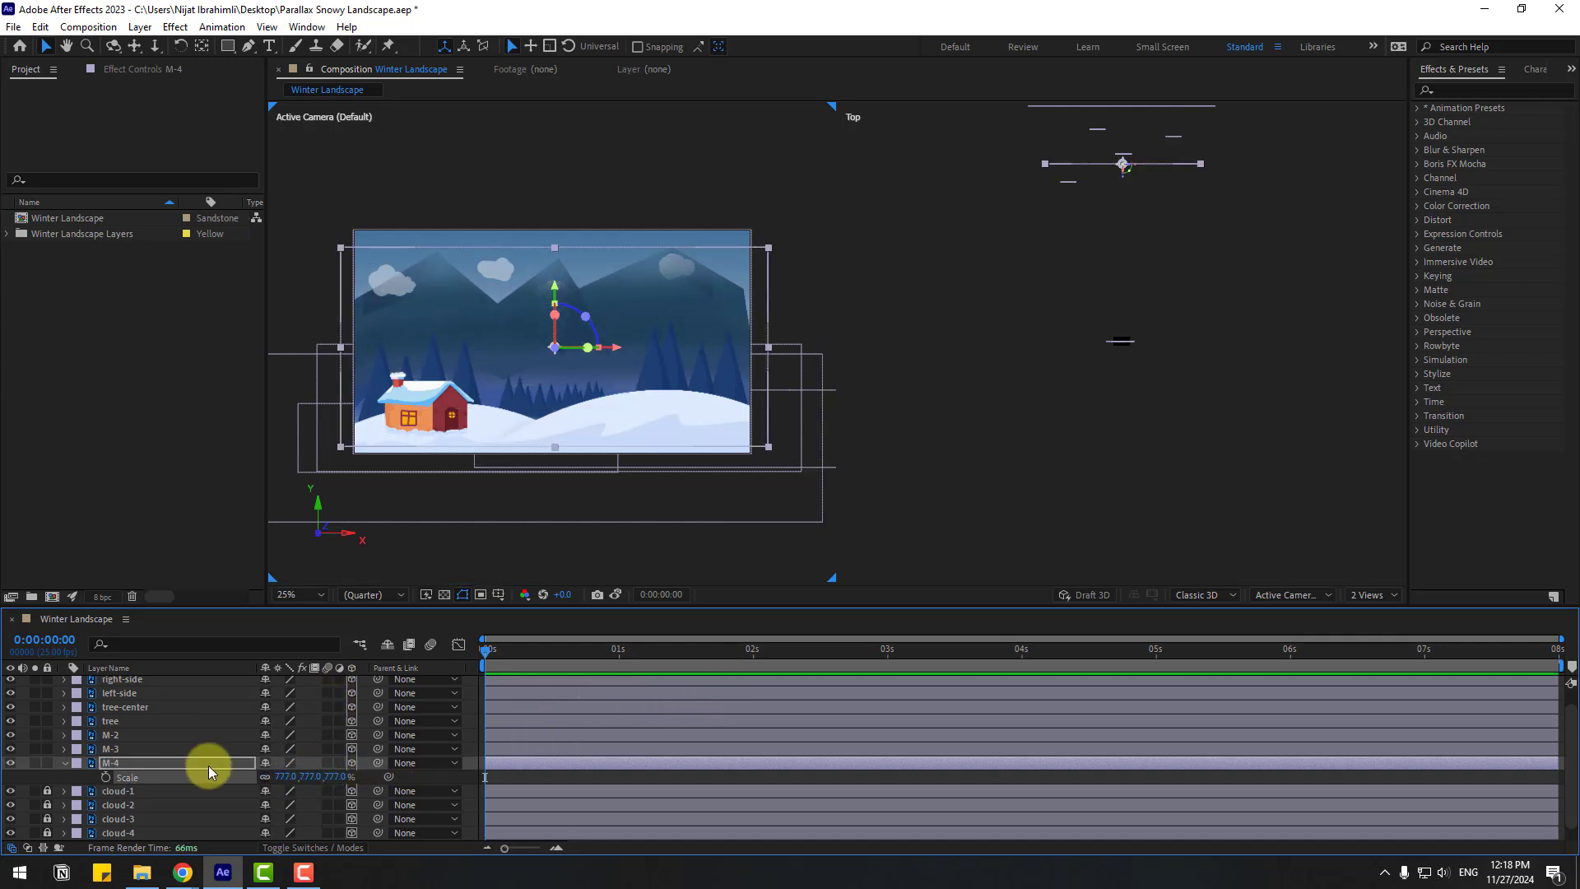
# Compare M-4 with the snapshot and lower the layer so its peaks match the original mountain position
pyautogui.click(617, 594)
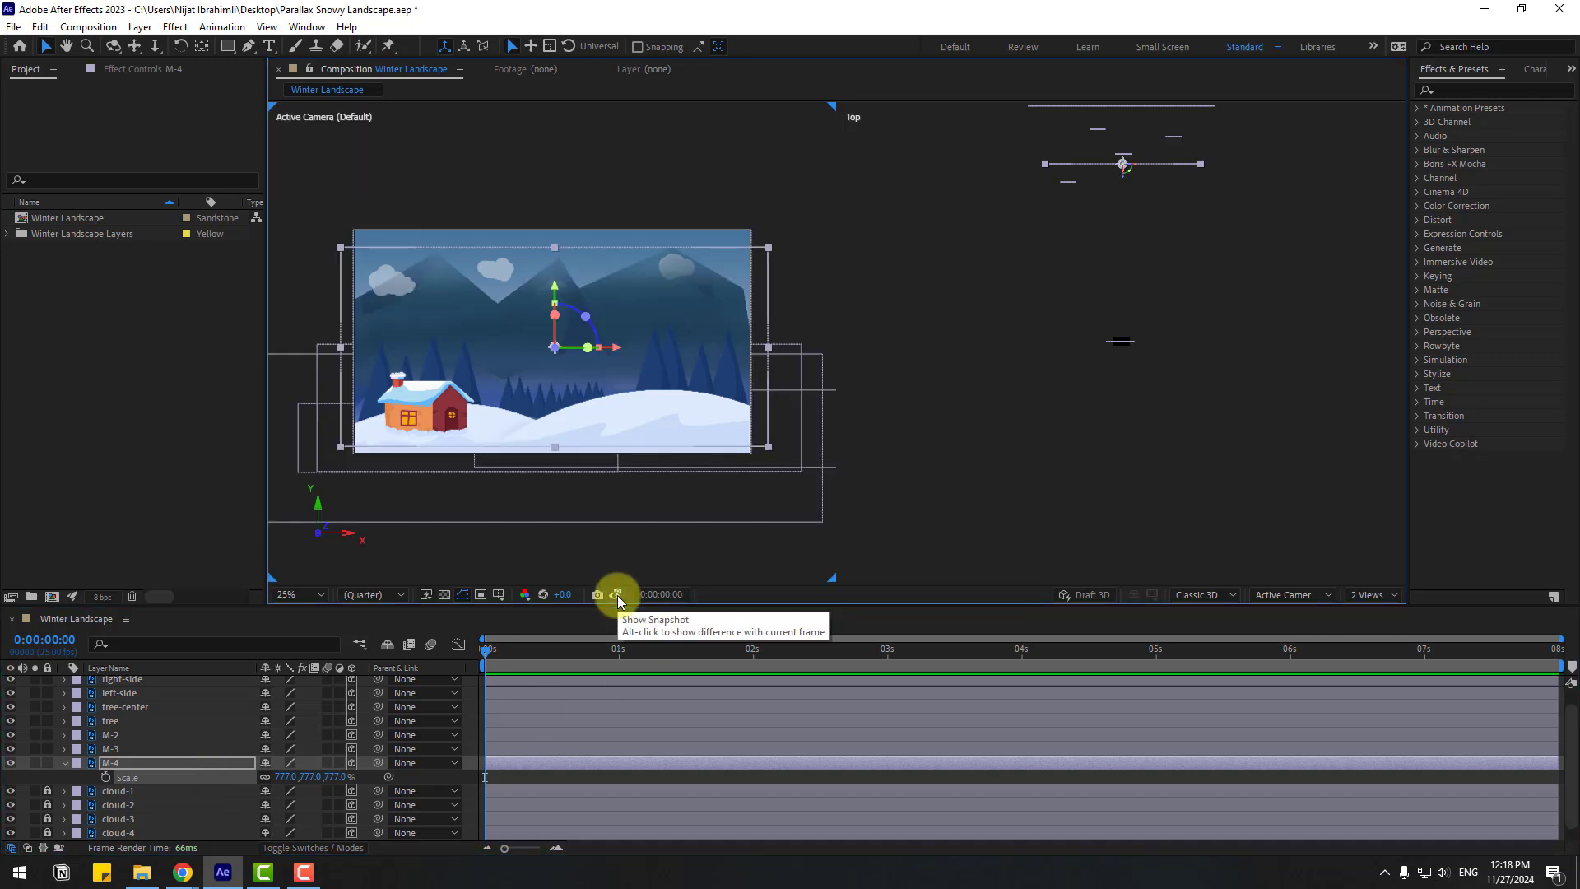
pyautogui.click(616, 594)
pyautogui.moveTo(554, 288); pyautogui.dragTo(548, 323)
pyautogui.moveTo(623, 398); pyautogui.dragTo(586, 463)
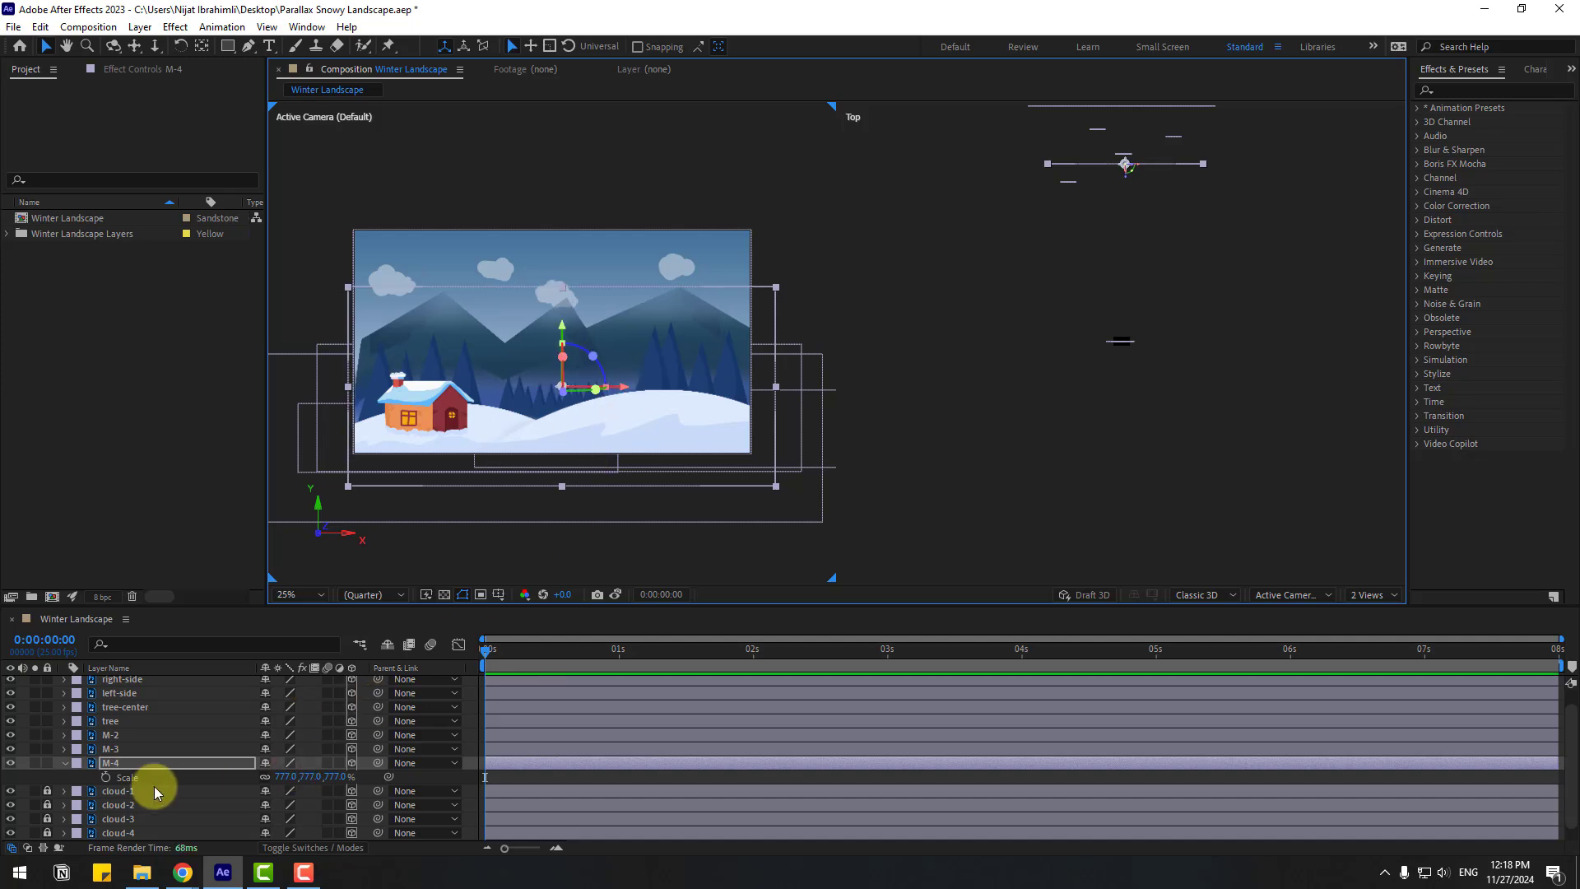
# Increase the scale of M-4 to 813% and compare the mountains with the snapshot again
pyautogui.moveTo(284, 782); pyautogui.dragTo(313, 777)
pyautogui.click(616, 595)
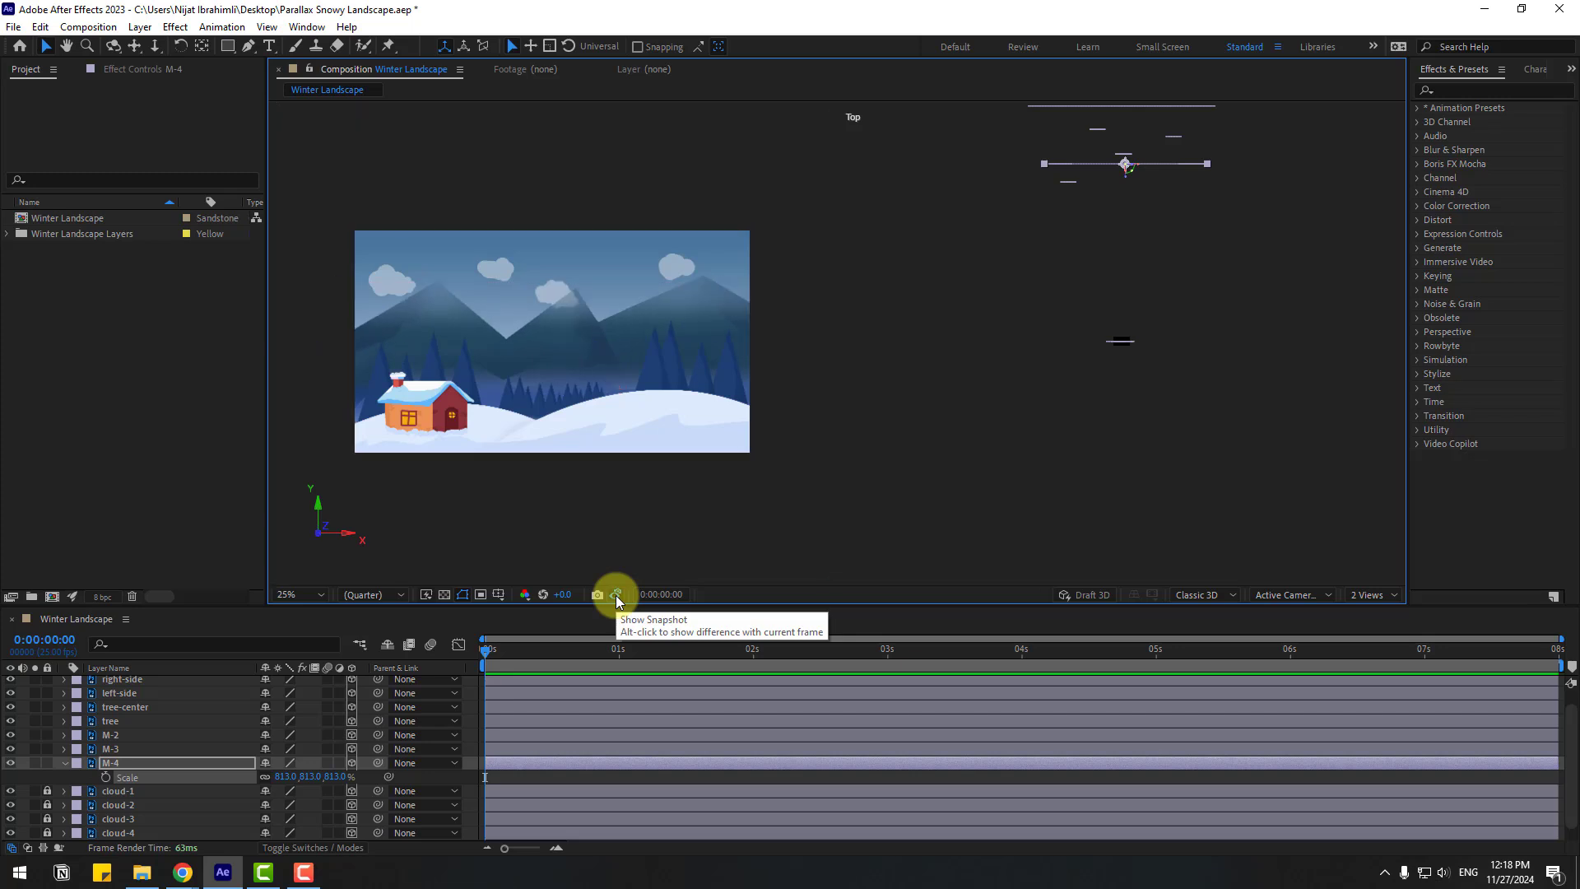
pyautogui.click(617, 595)
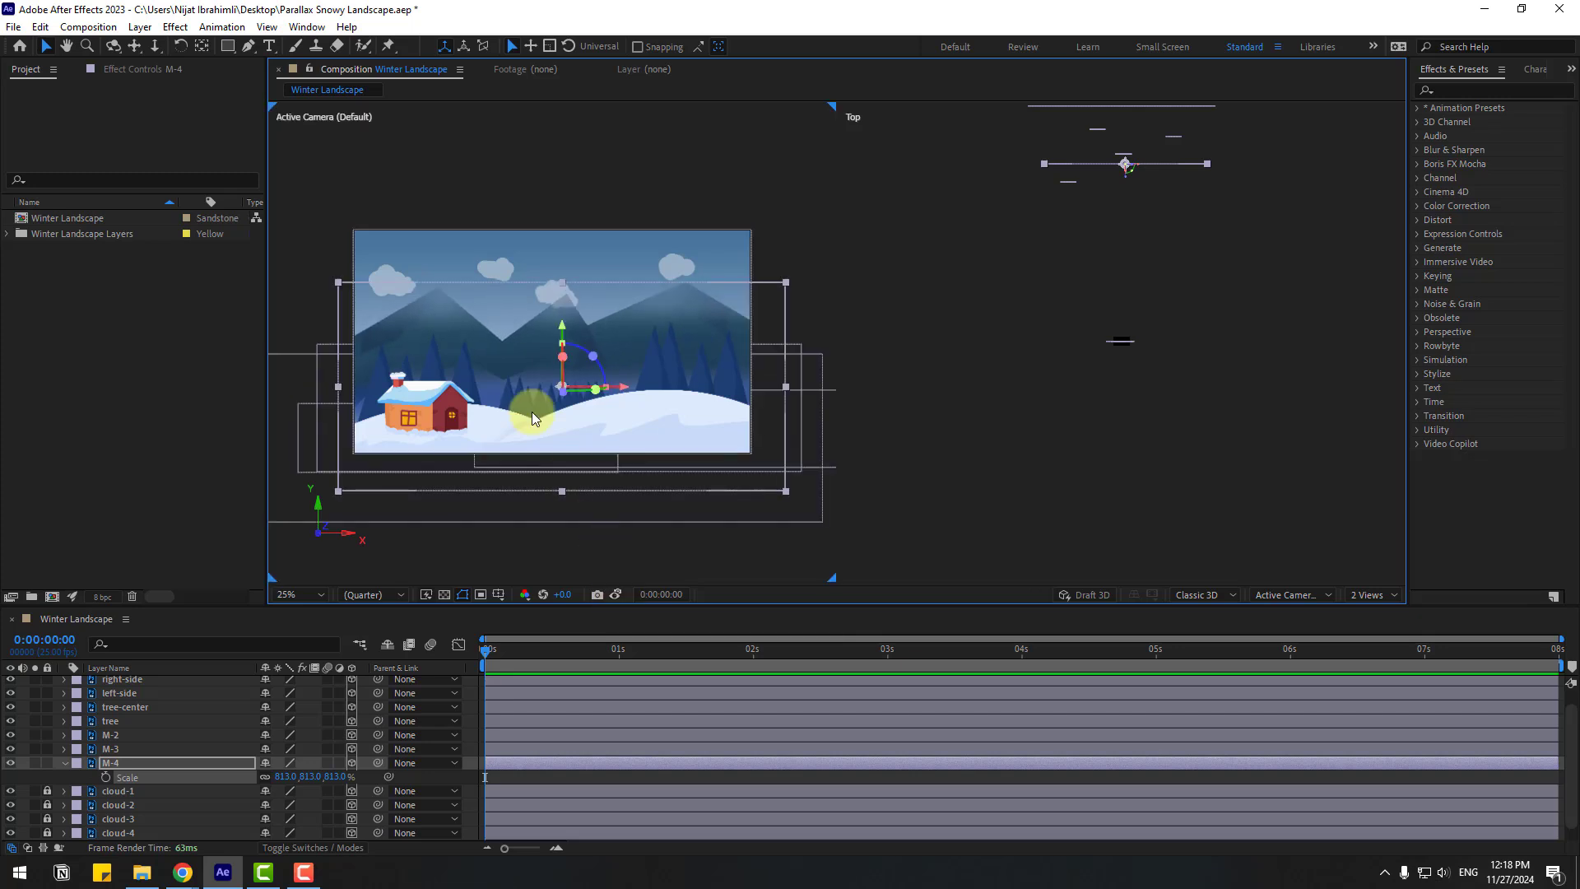
pyautogui.click(63, 763)
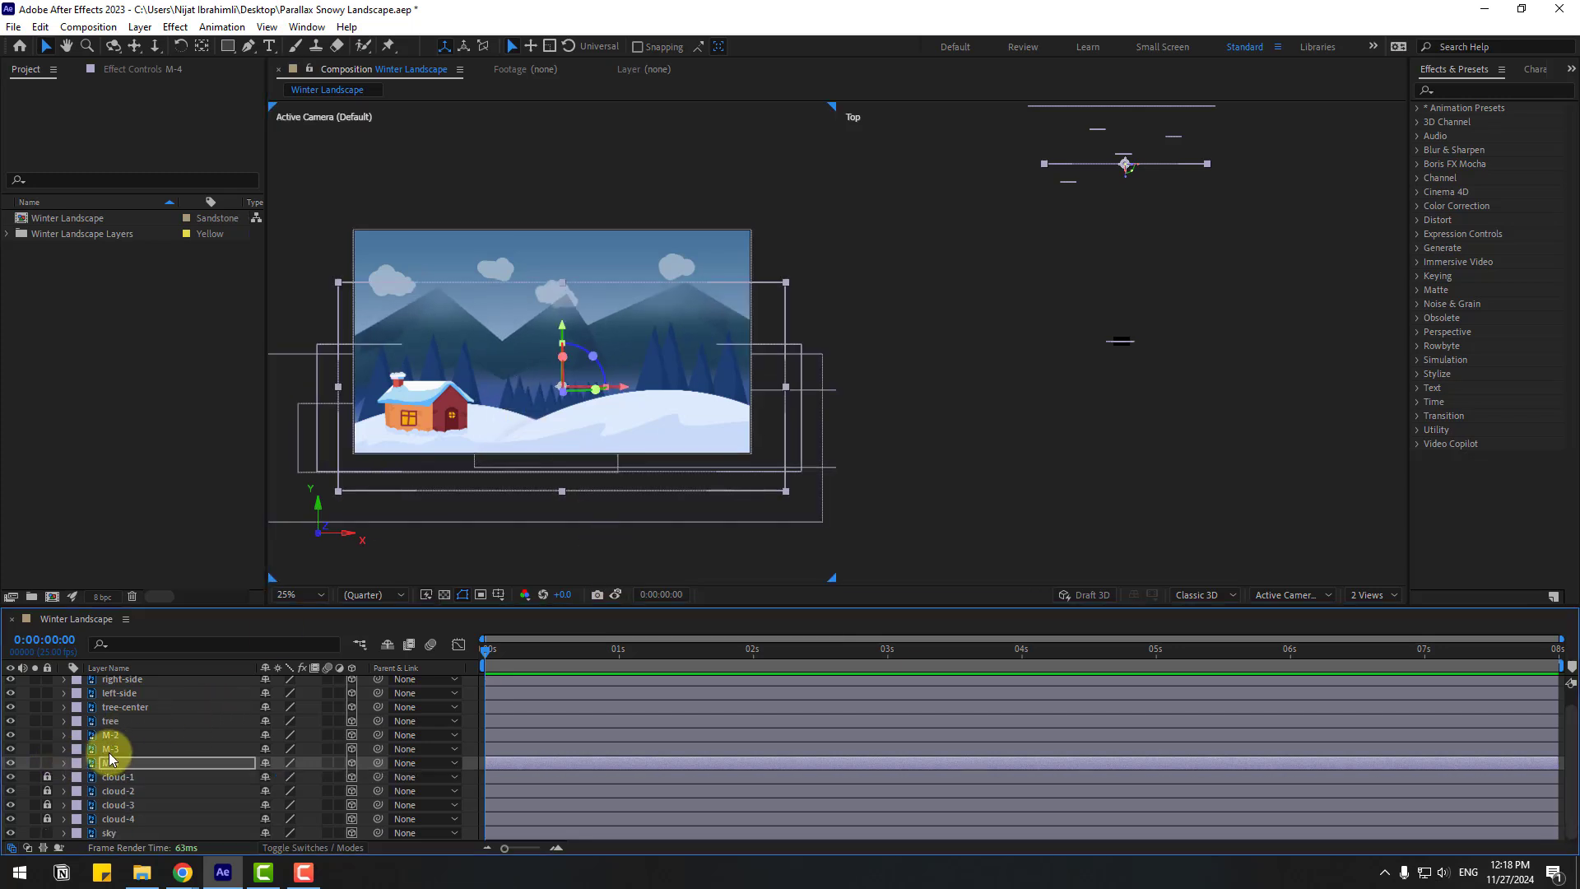
# Push the M-3 layer back to a Z position of 15430, in front of the M-4 mountains
pyautogui.click(110, 749)
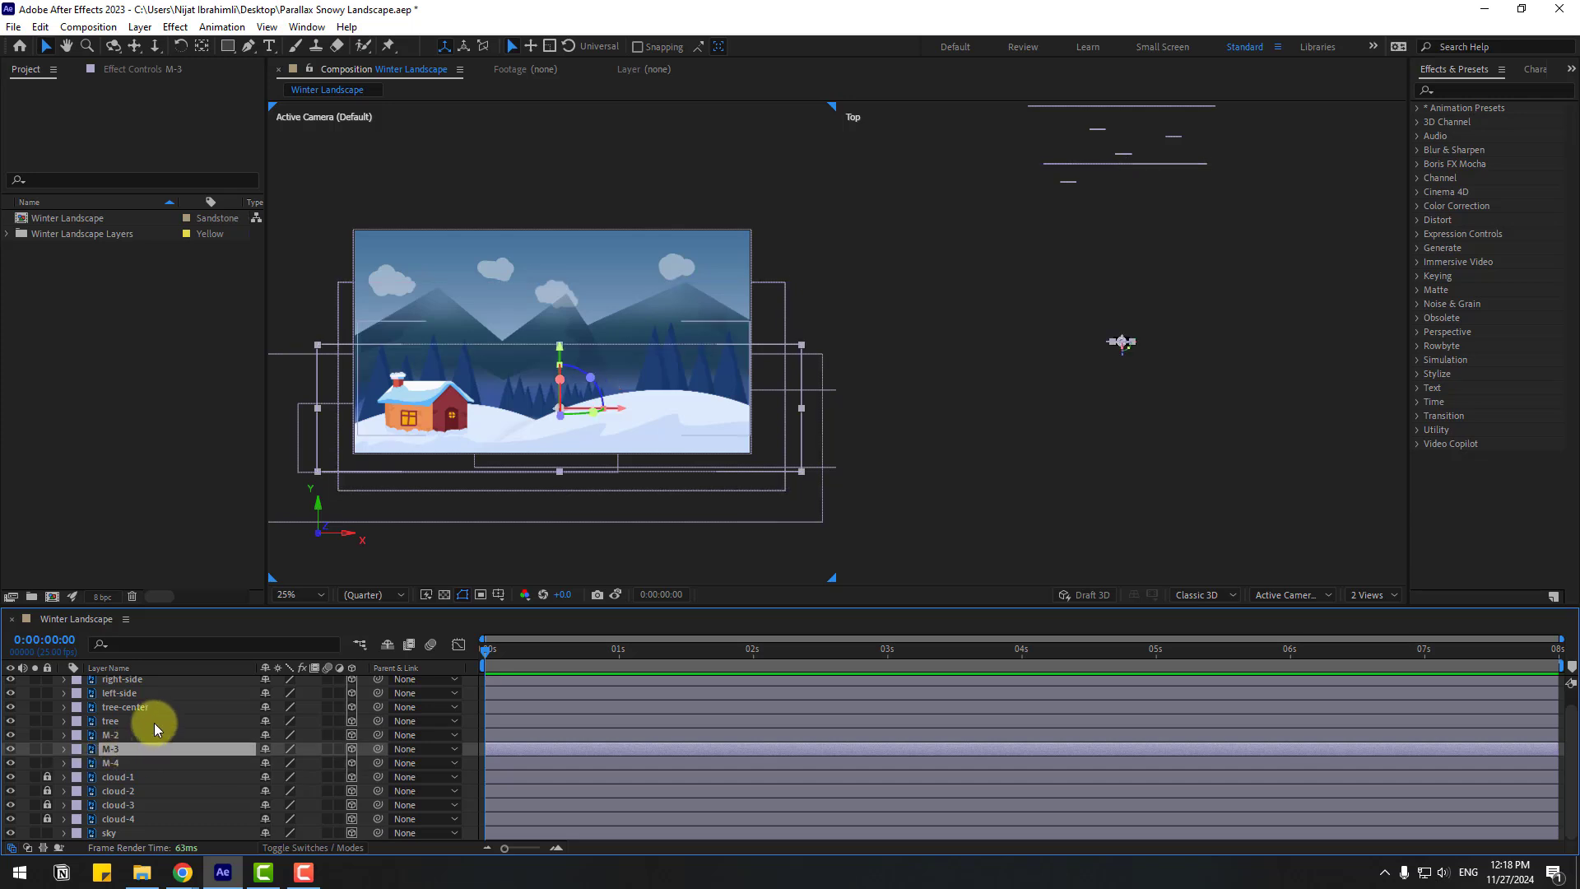
pyautogui.press('p')
pyautogui.moveTo(319, 766); pyautogui.dragTo(1410, 582)
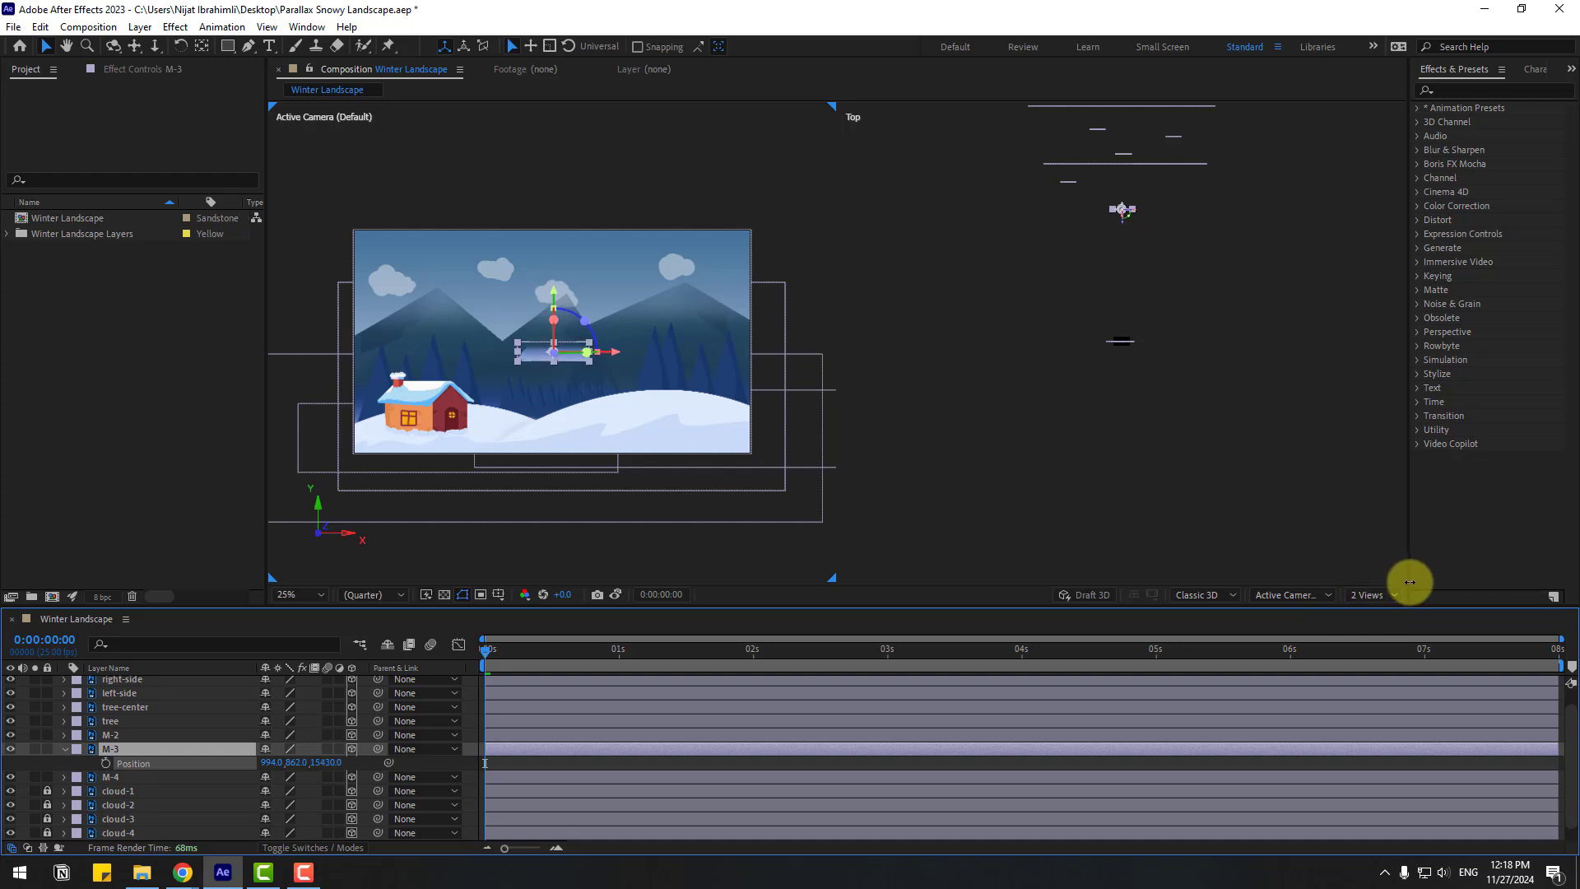
# Scale the M-3 layer to 614% and lower it behind the trees, checking its placement against the snapshot
pyautogui.press('s')
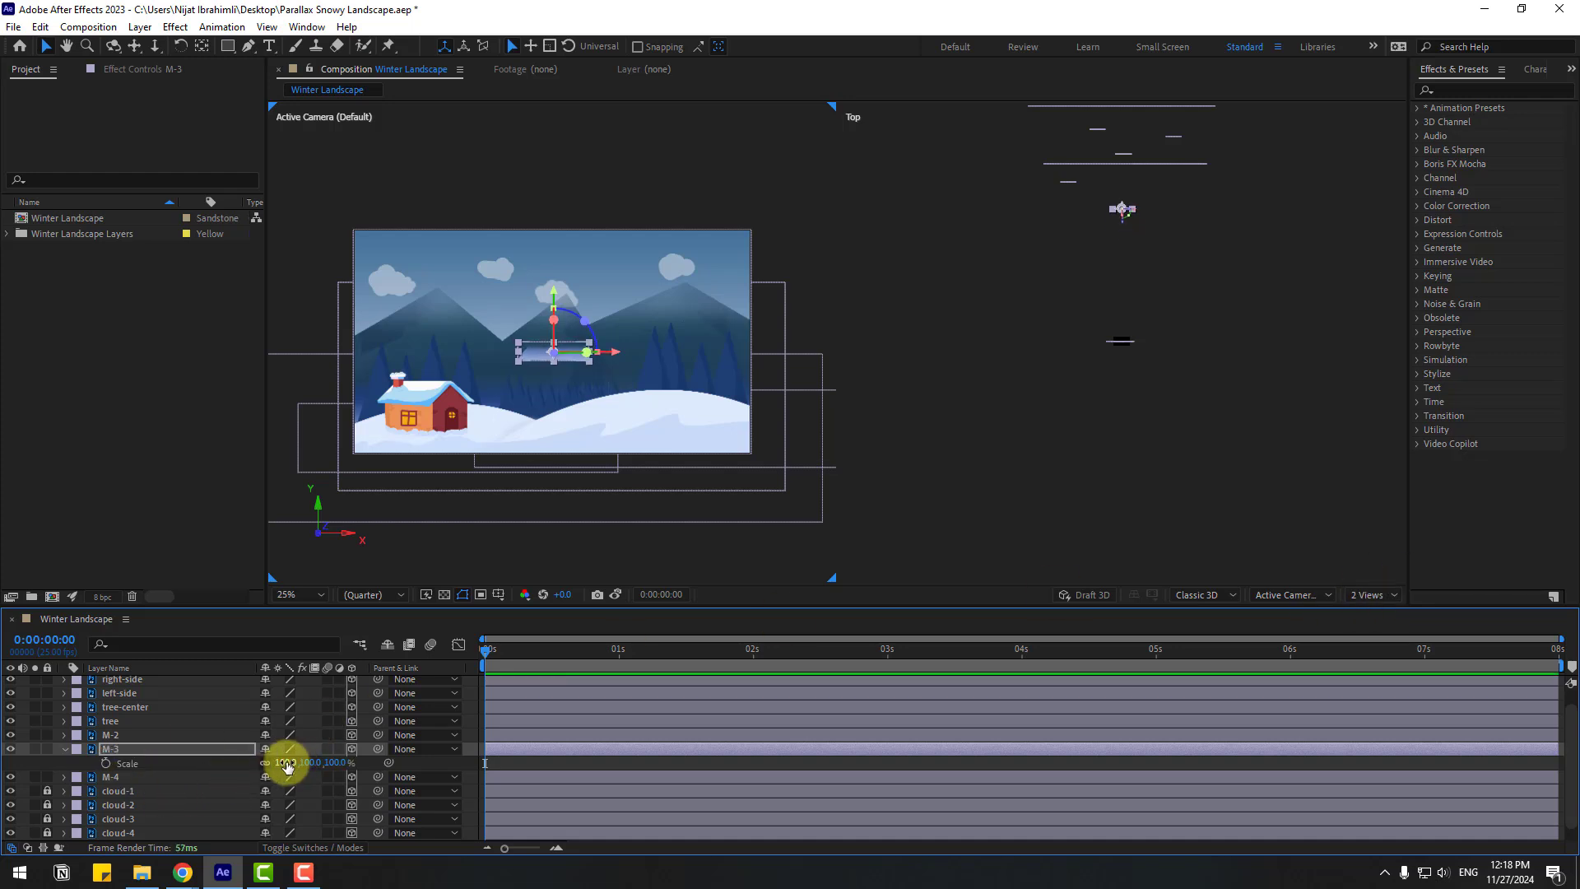
pyautogui.moveTo(284, 762); pyautogui.dragTo(650, 690)
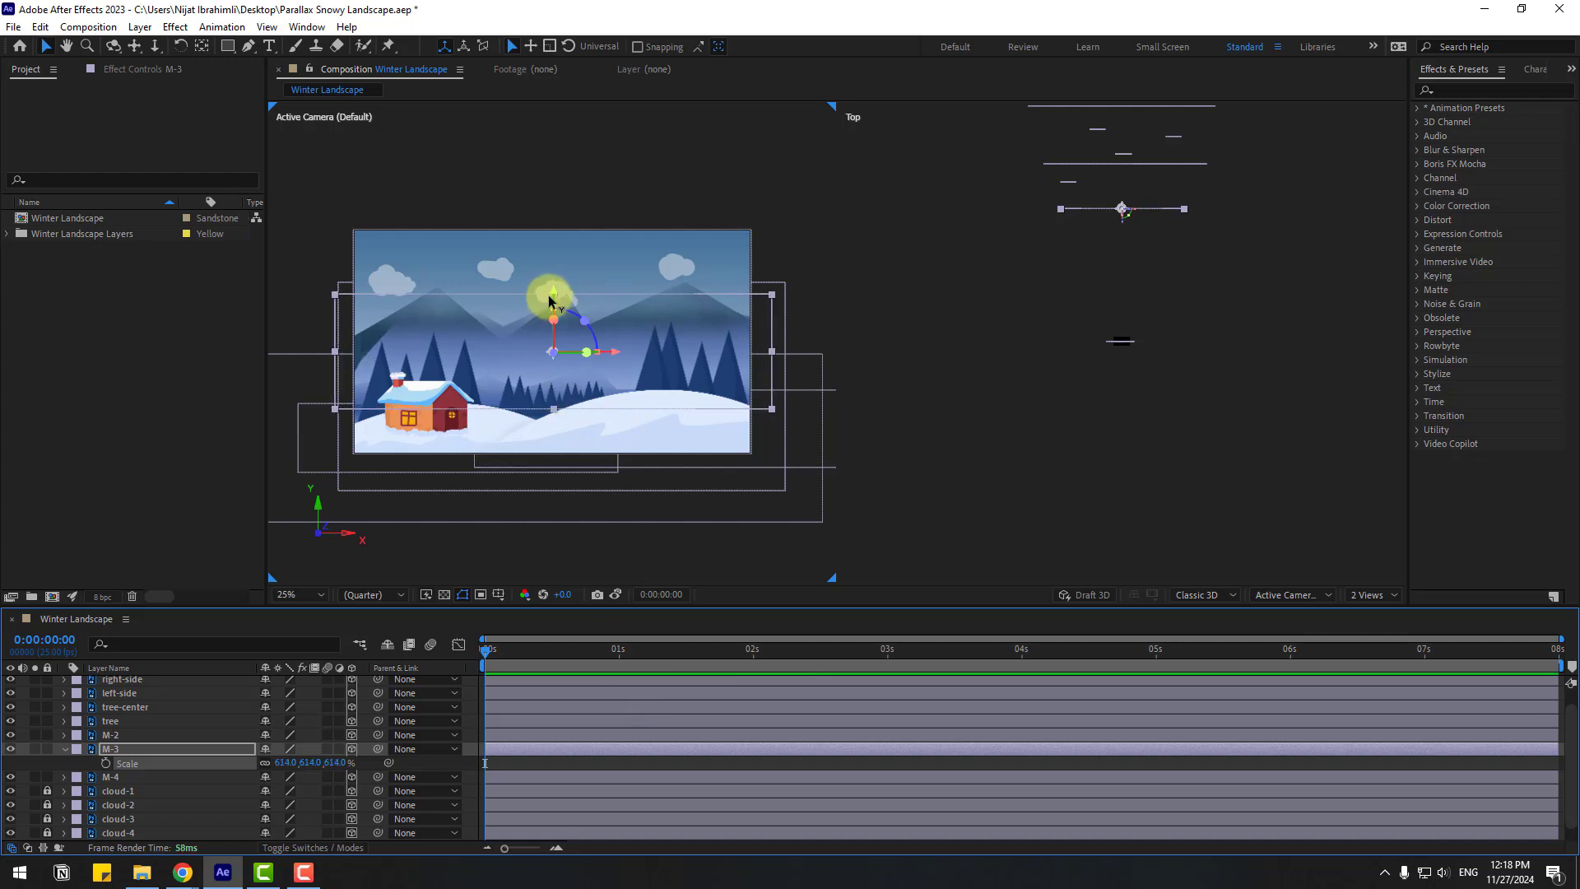
pyautogui.moveTo(554, 312); pyautogui.dragTo(555, 346)
pyautogui.click(615, 594)
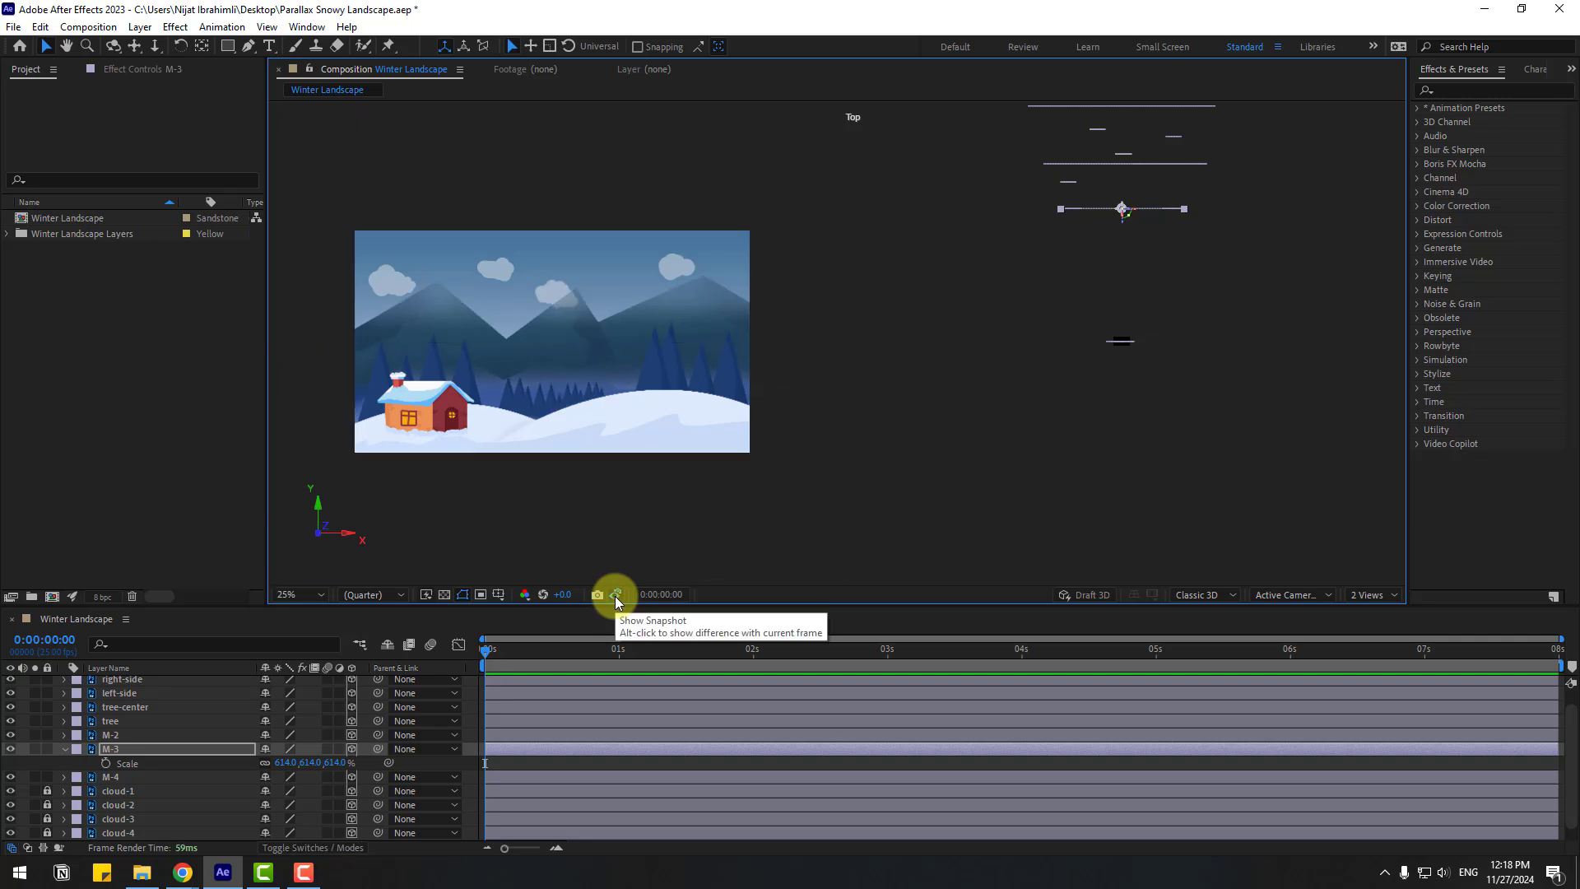
pyautogui.click(616, 594)
pyautogui.click(616, 594)
pyautogui.click(615, 594)
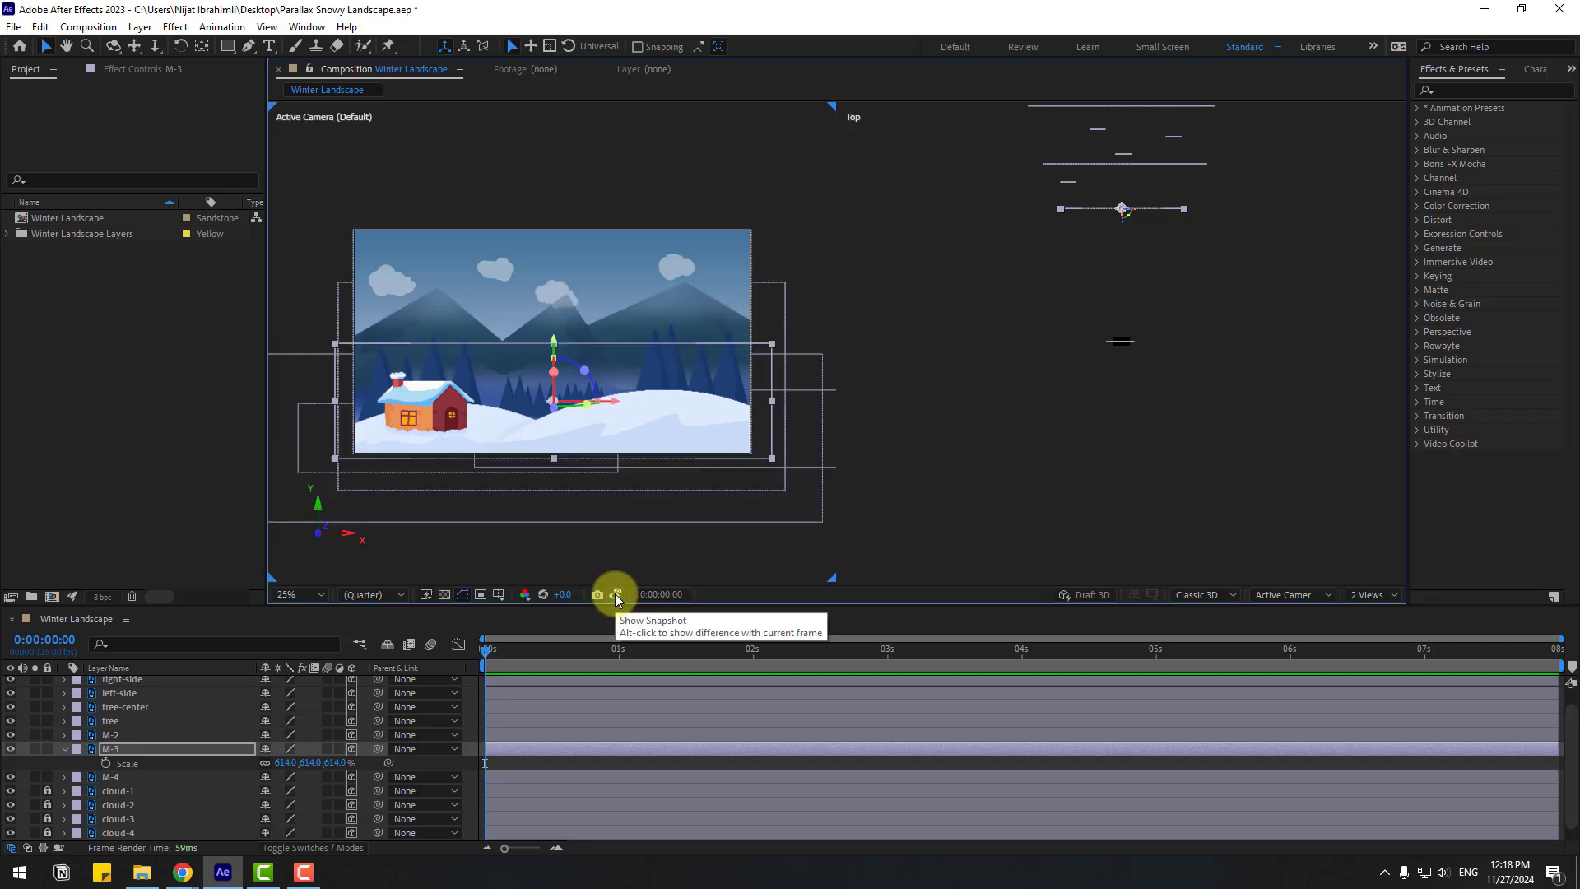
pyautogui.click(64, 749)
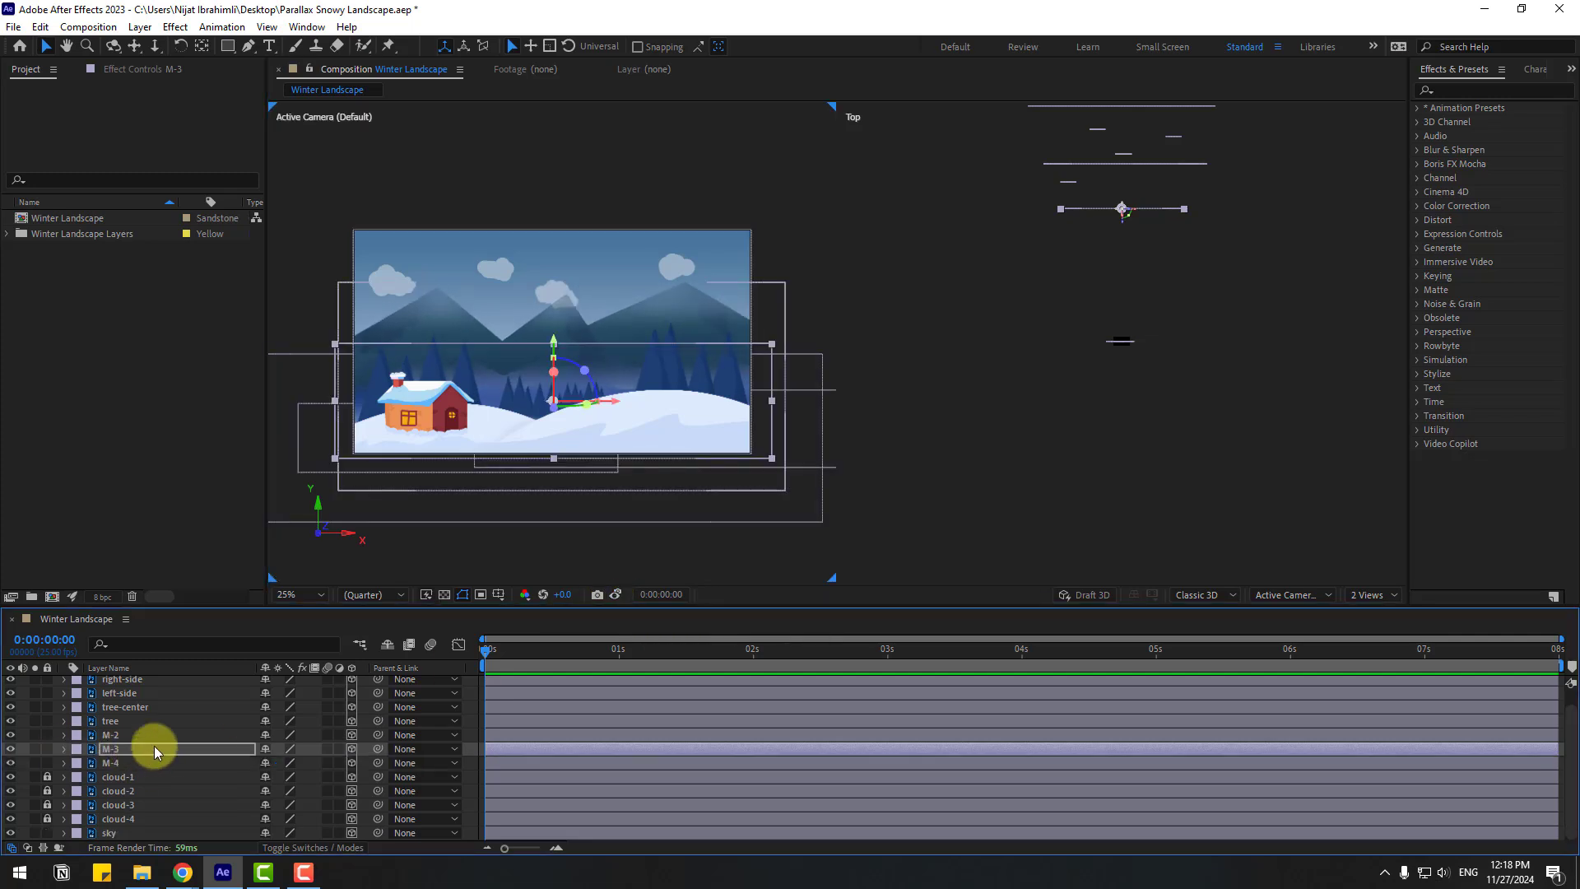
# Push the M-2 layer back to a Z position of 10620, in front of M-3
pyautogui.click(110, 735)
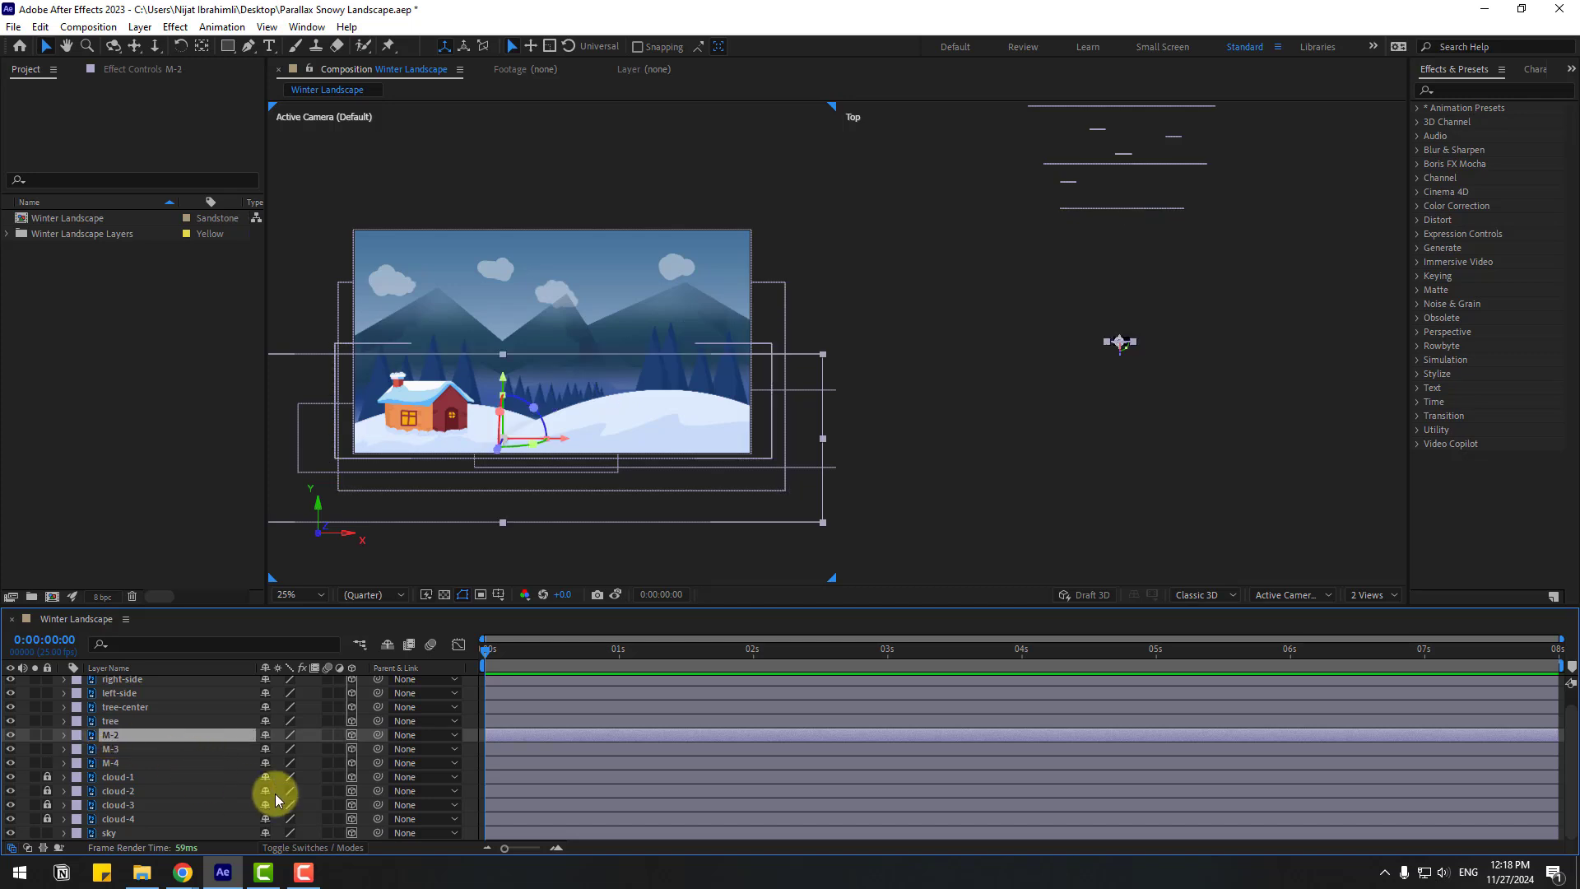
pyautogui.press('p')
pyautogui.moveTo(315, 758); pyautogui.dragTo(1052, 626)
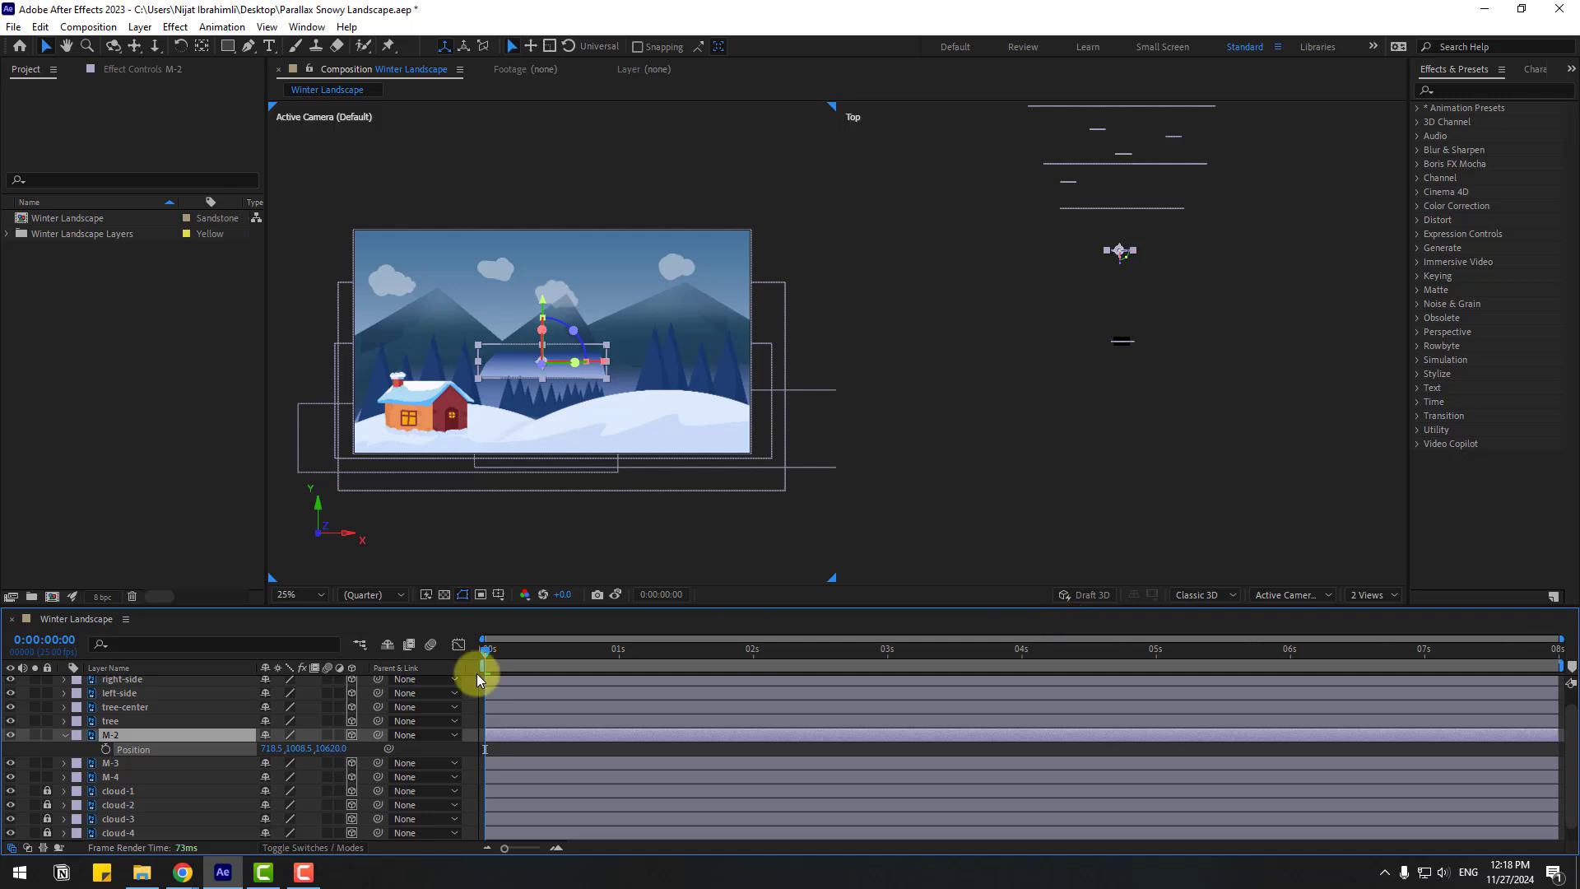
# Scale the M-2 layer to 350% and lower it to a Y position of about 2364 behind the snowy ground
pyautogui.moveTo(265, 751); pyautogui.dragTo(457, 712)
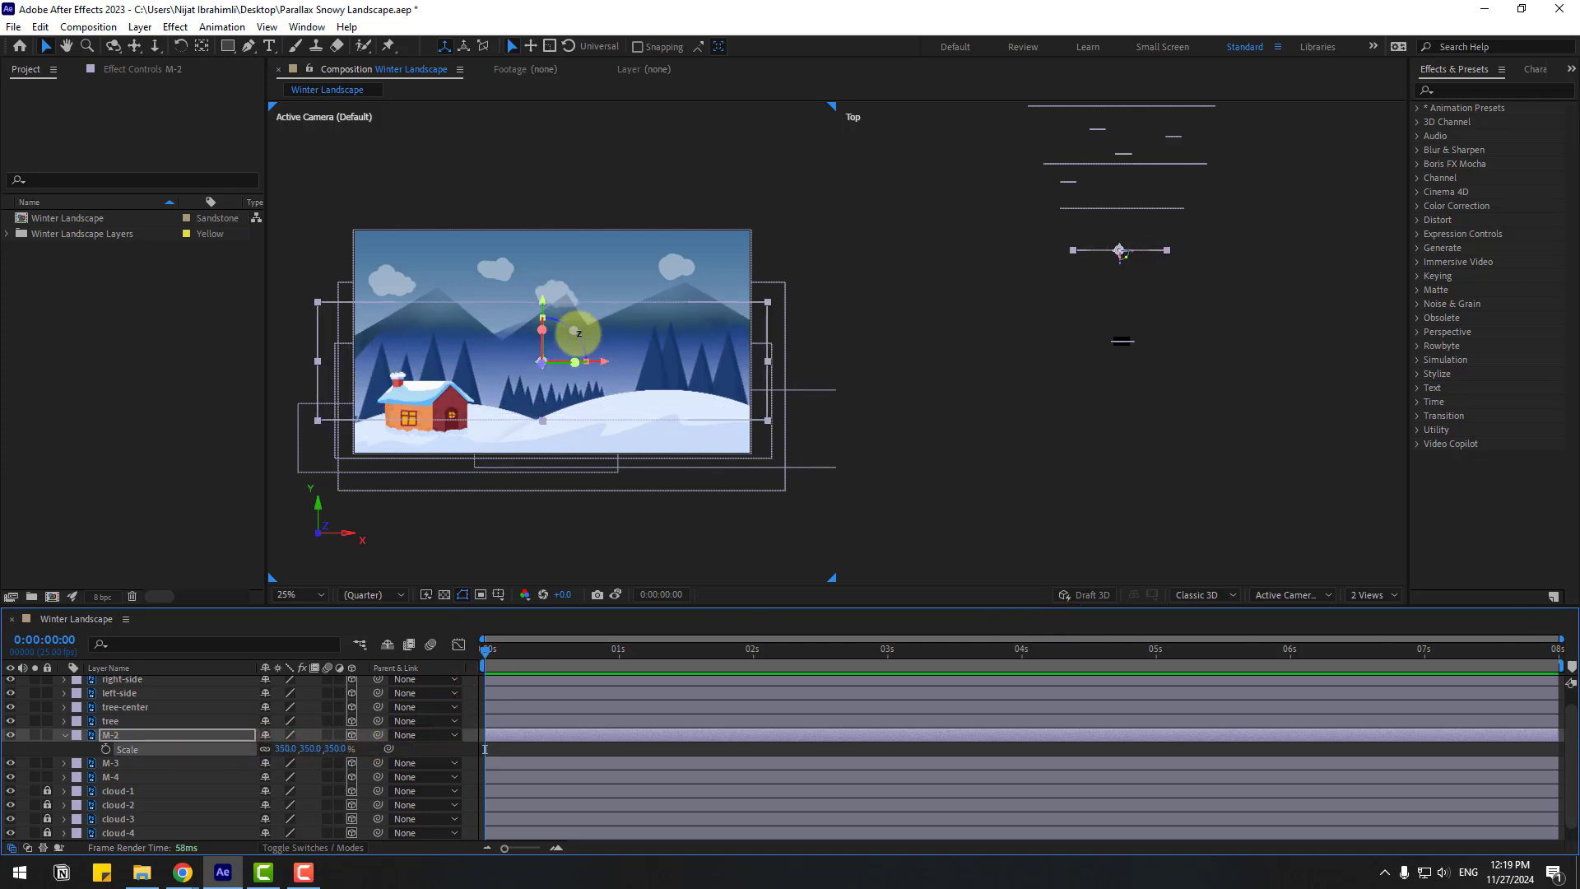
pyautogui.moveTo(550, 346); pyautogui.dragTo(549, 400)
pyautogui.click(619, 594)
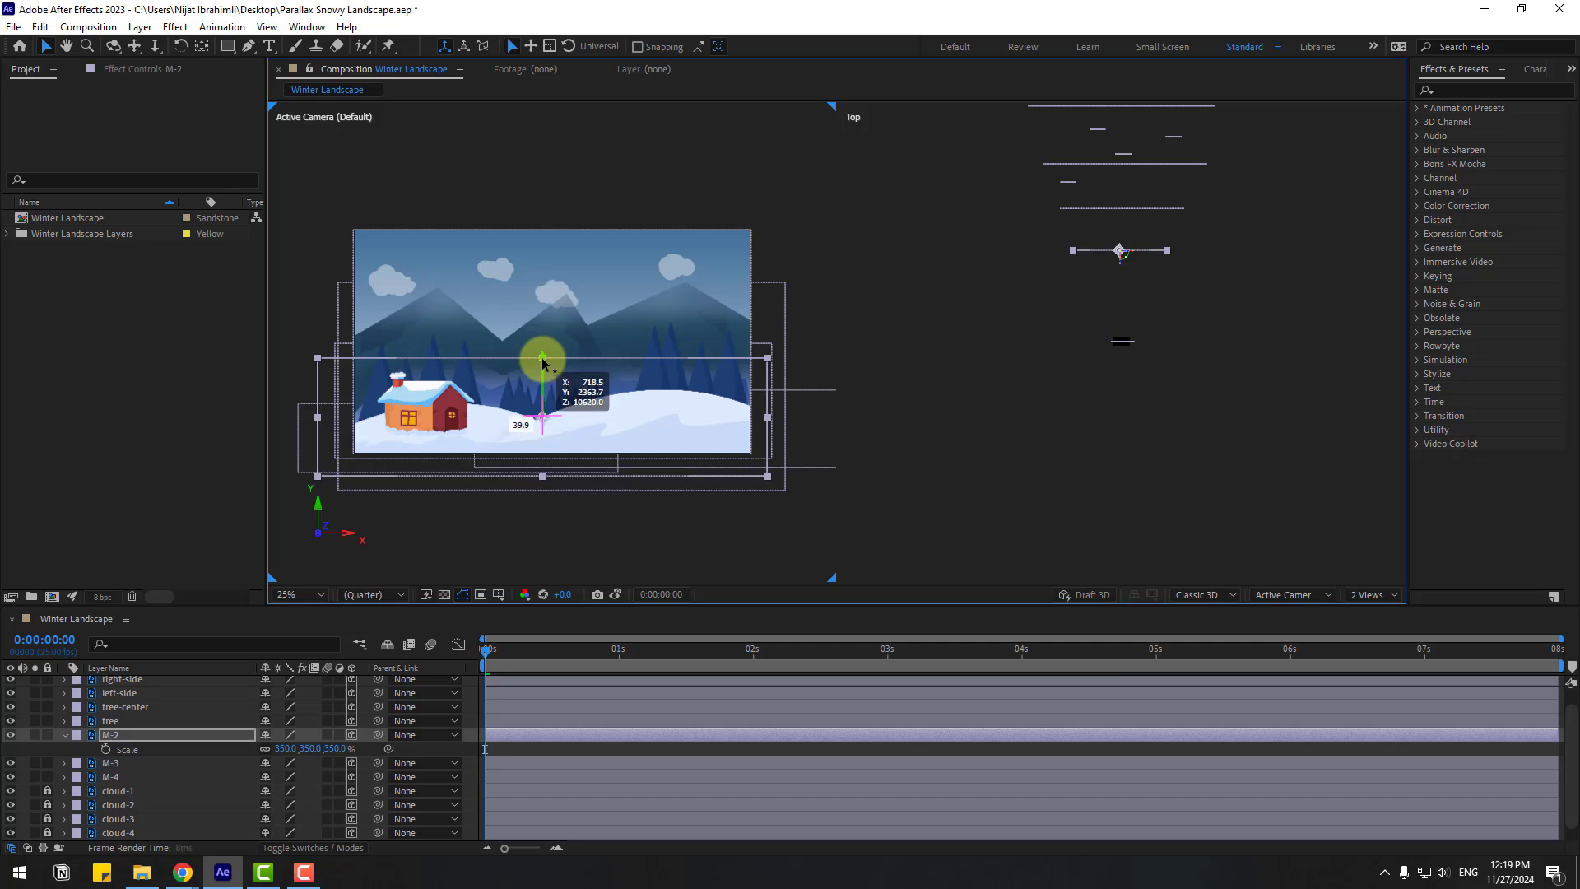
pyautogui.click(307, 595)
pyautogui.click(321, 321)
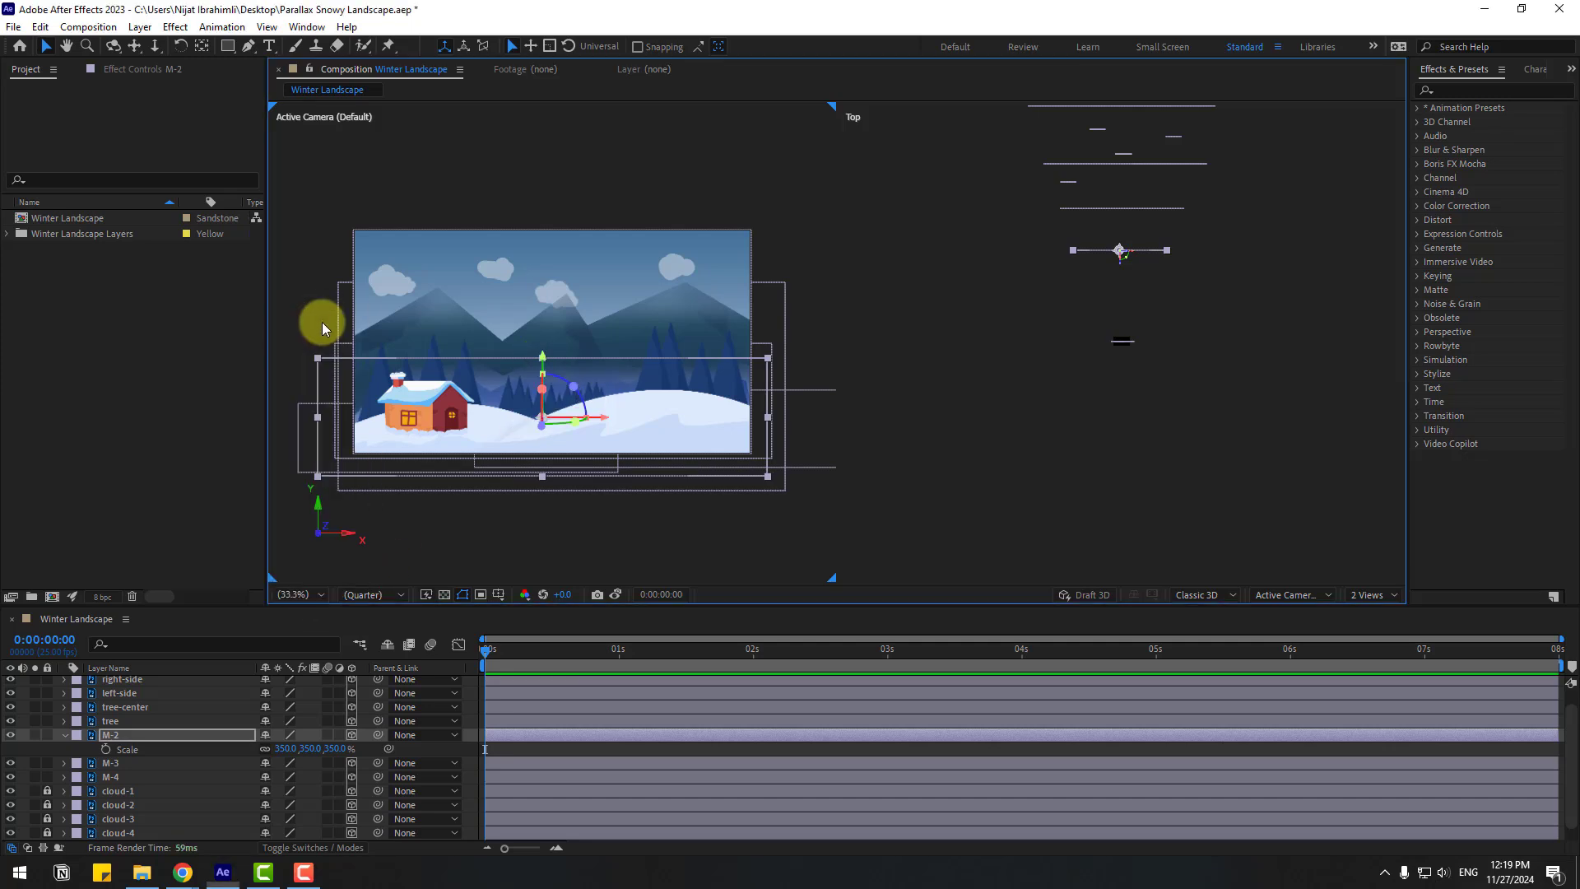
pyautogui.click(64, 735)
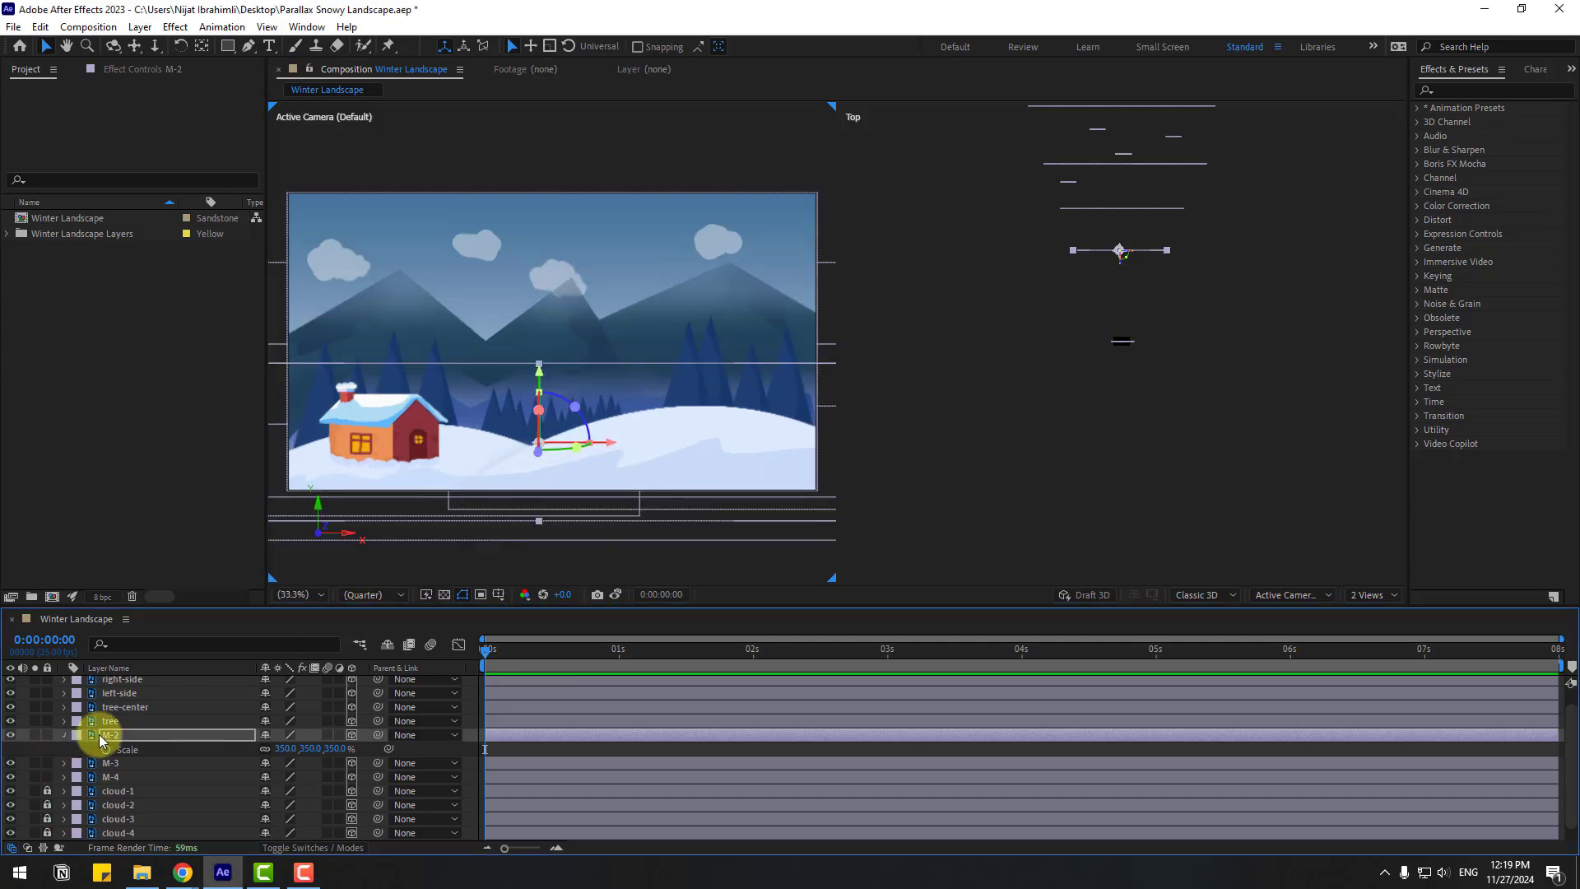
# Push the tree layer back in Z to sit in front of M-2, and scale it to 379%
pyautogui.click(111, 721)
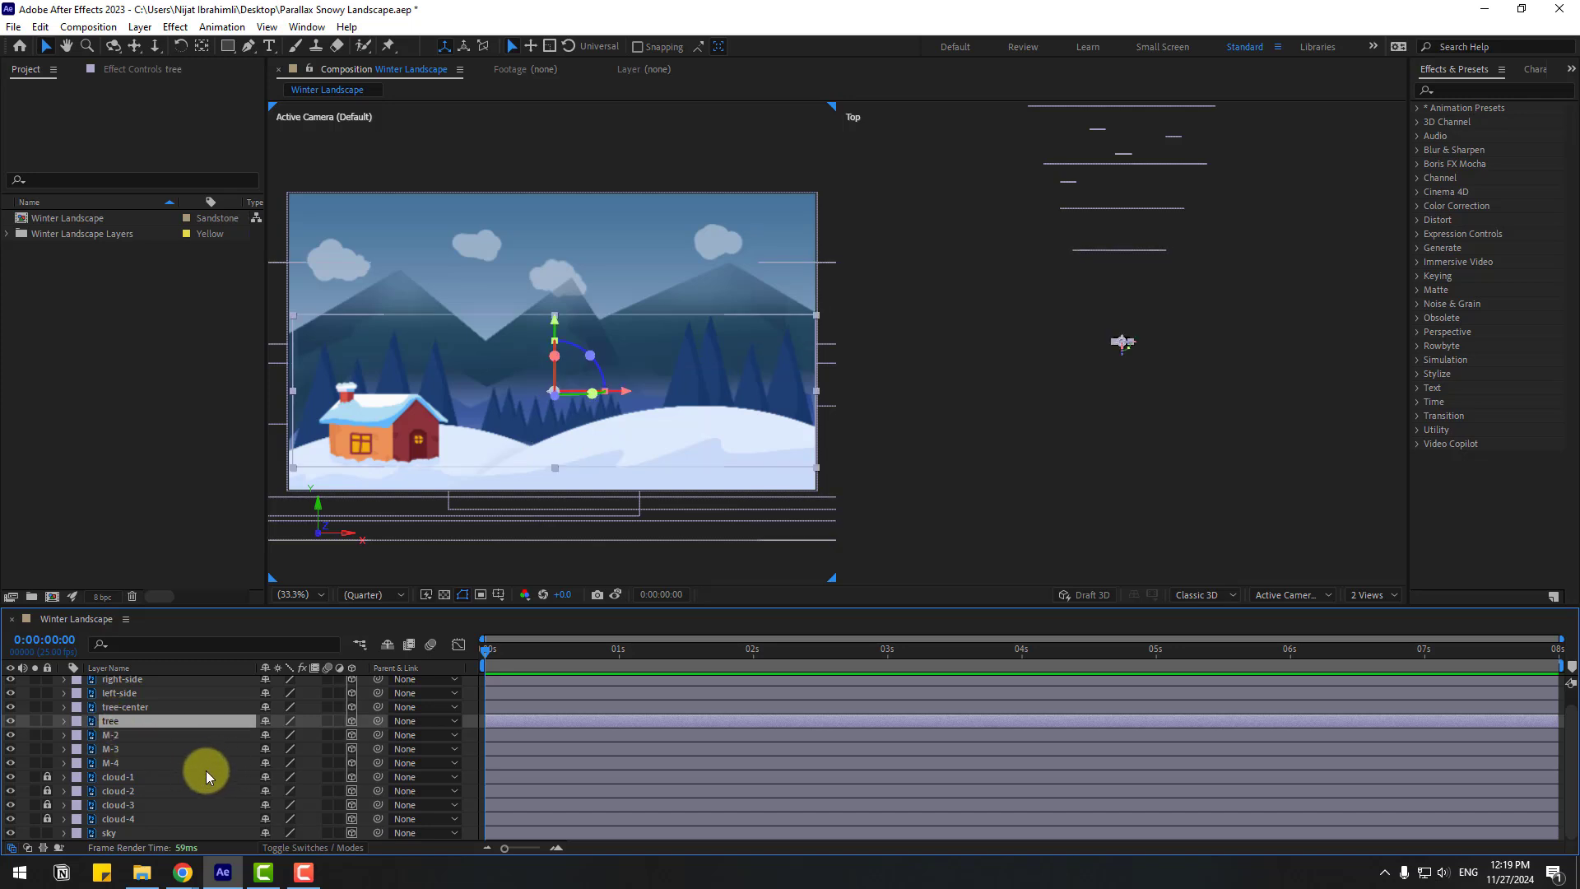
pyautogui.press('p')
pyautogui.moveTo(327, 735); pyautogui.dragTo(472, 692)
pyautogui.click(616, 594)
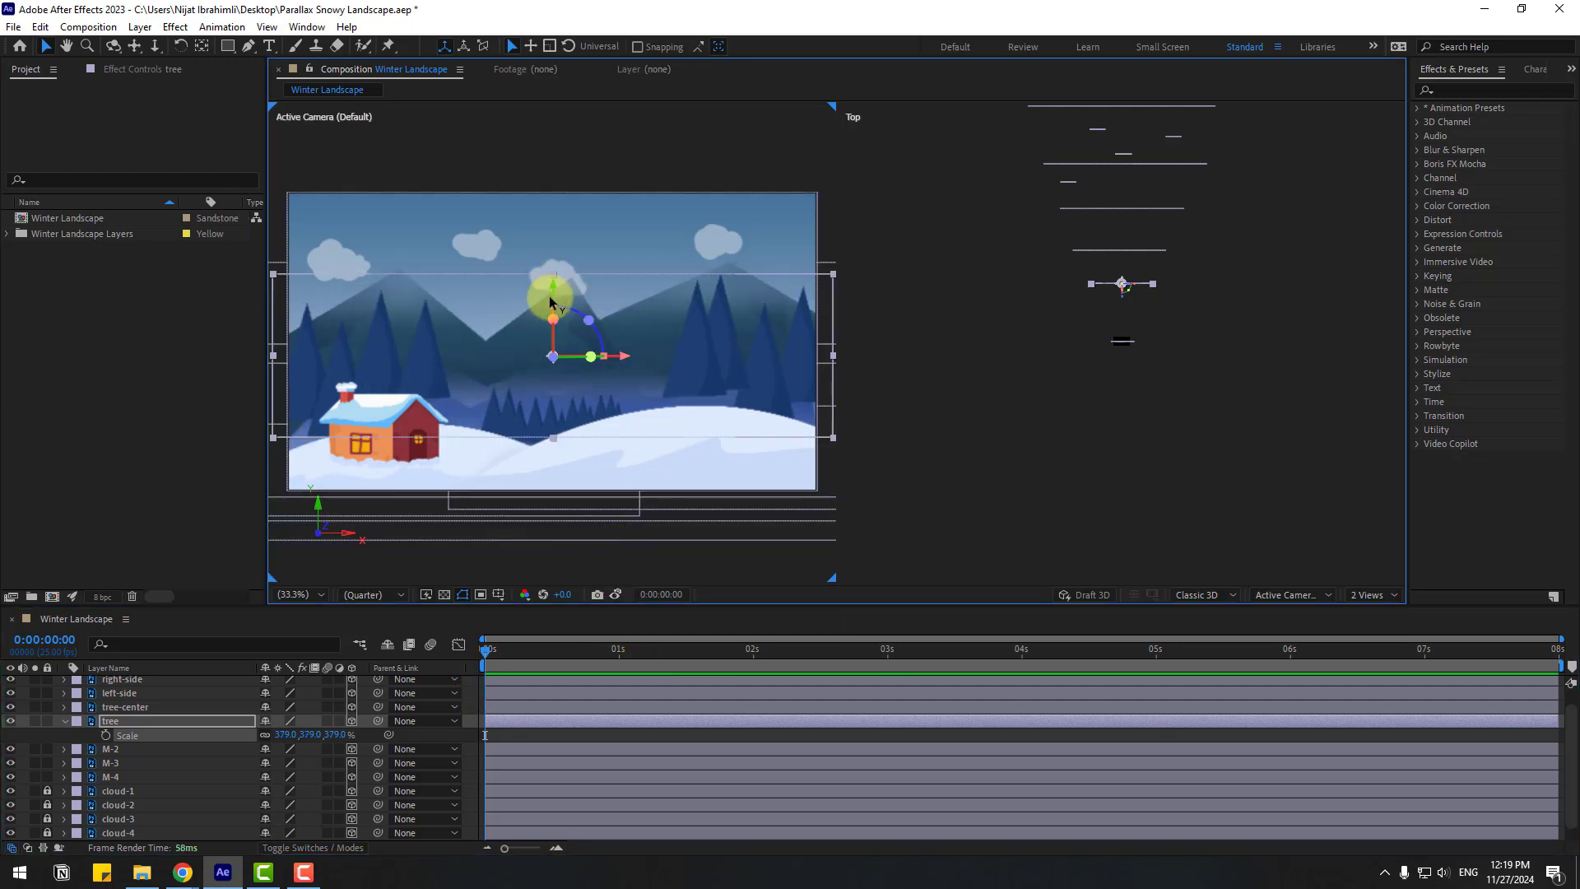
# Lower the tree layer until its trees stand behind the snowy ground, comparing the placement with the snapshot
pyautogui.moveTo(550, 298); pyautogui.dragTo(548, 327)
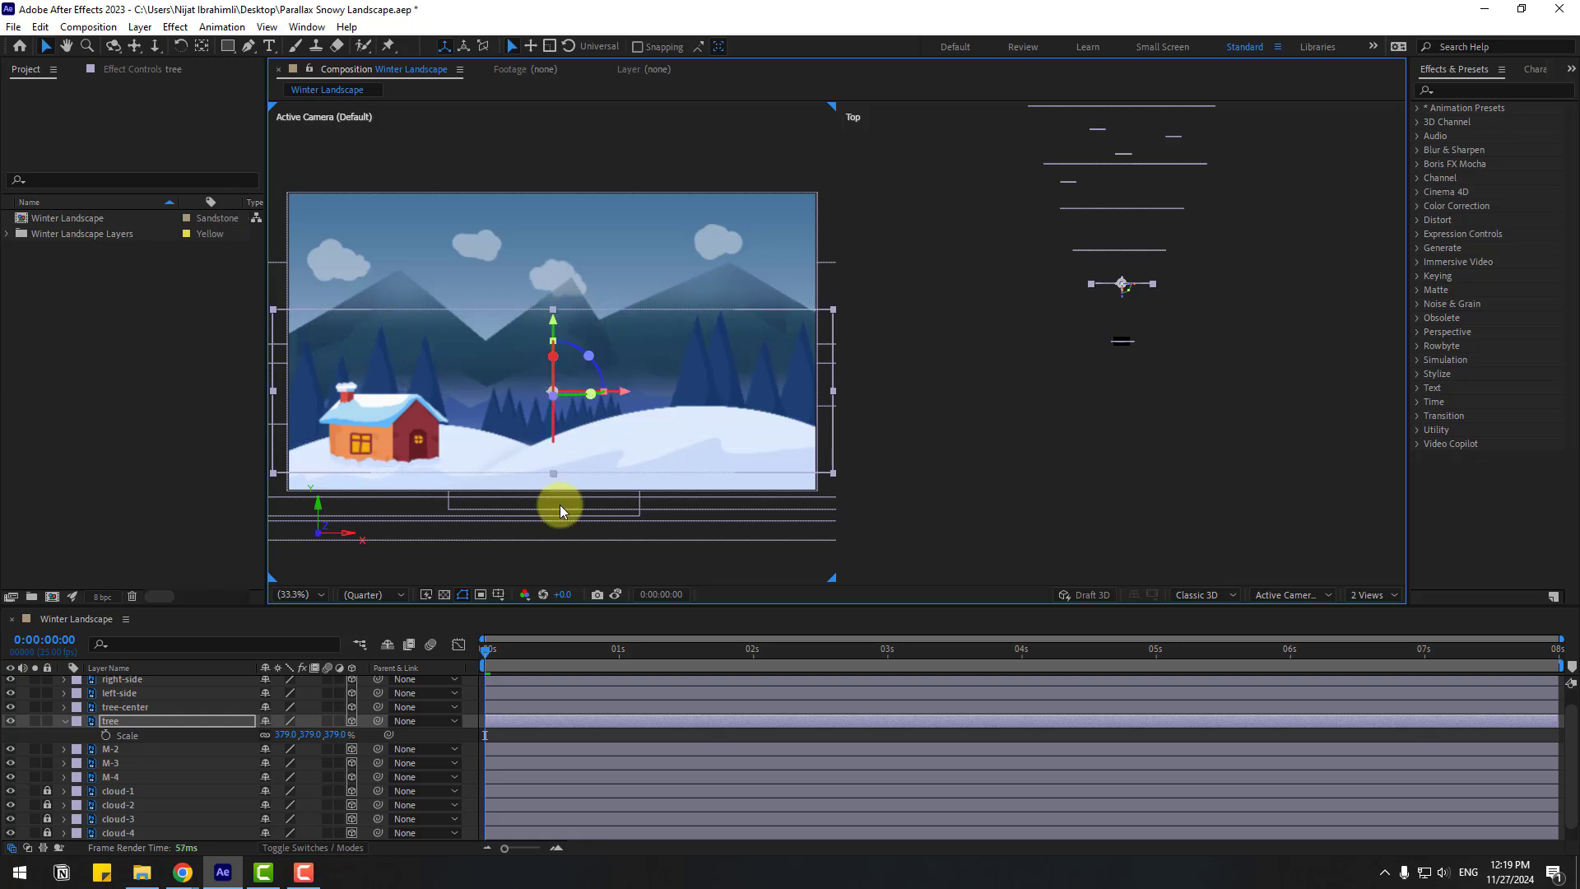
pyautogui.click(615, 593)
pyautogui.click(615, 595)
pyautogui.click(309, 688)
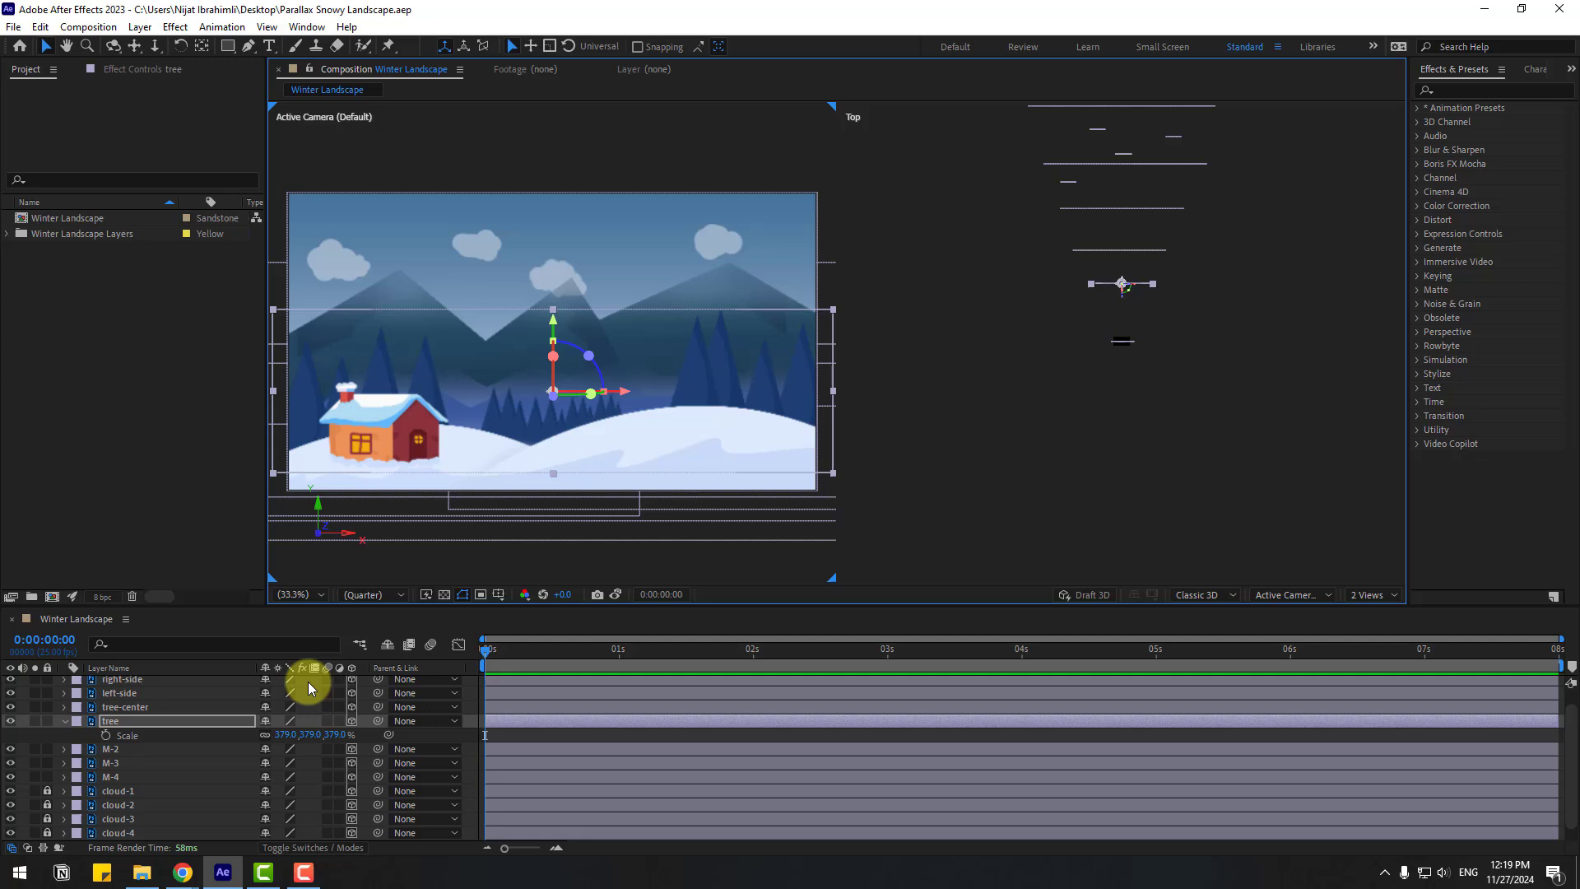
pyautogui.click(66, 722)
# Push the tree-center layer back to a Z position of about 9020, between M-2 and the tree layer
pyautogui.click(128, 707)
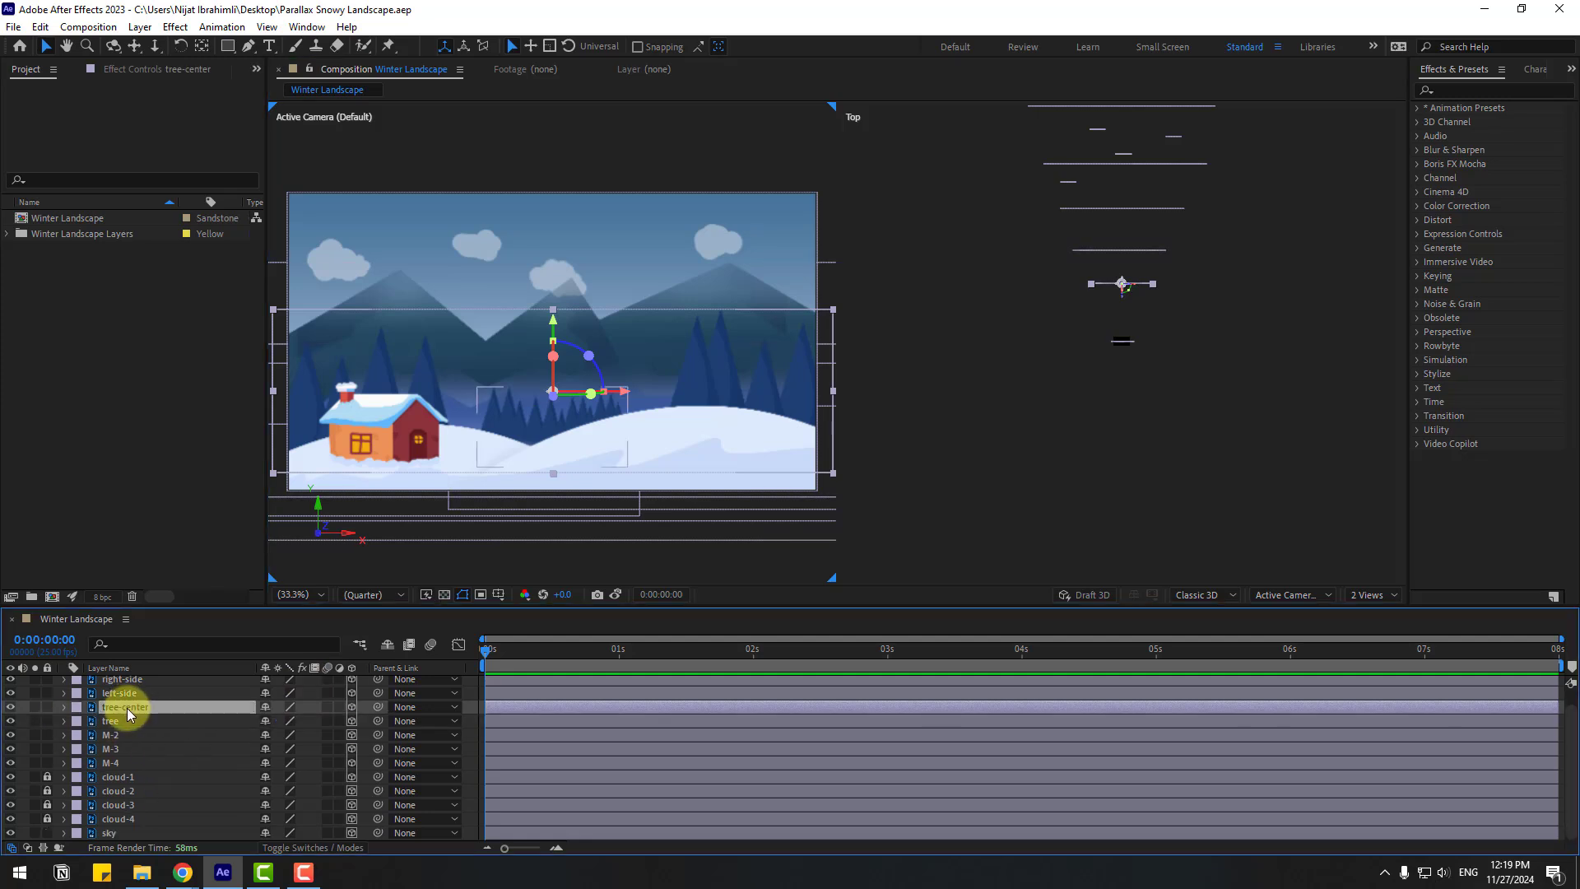
pyautogui.press('p')
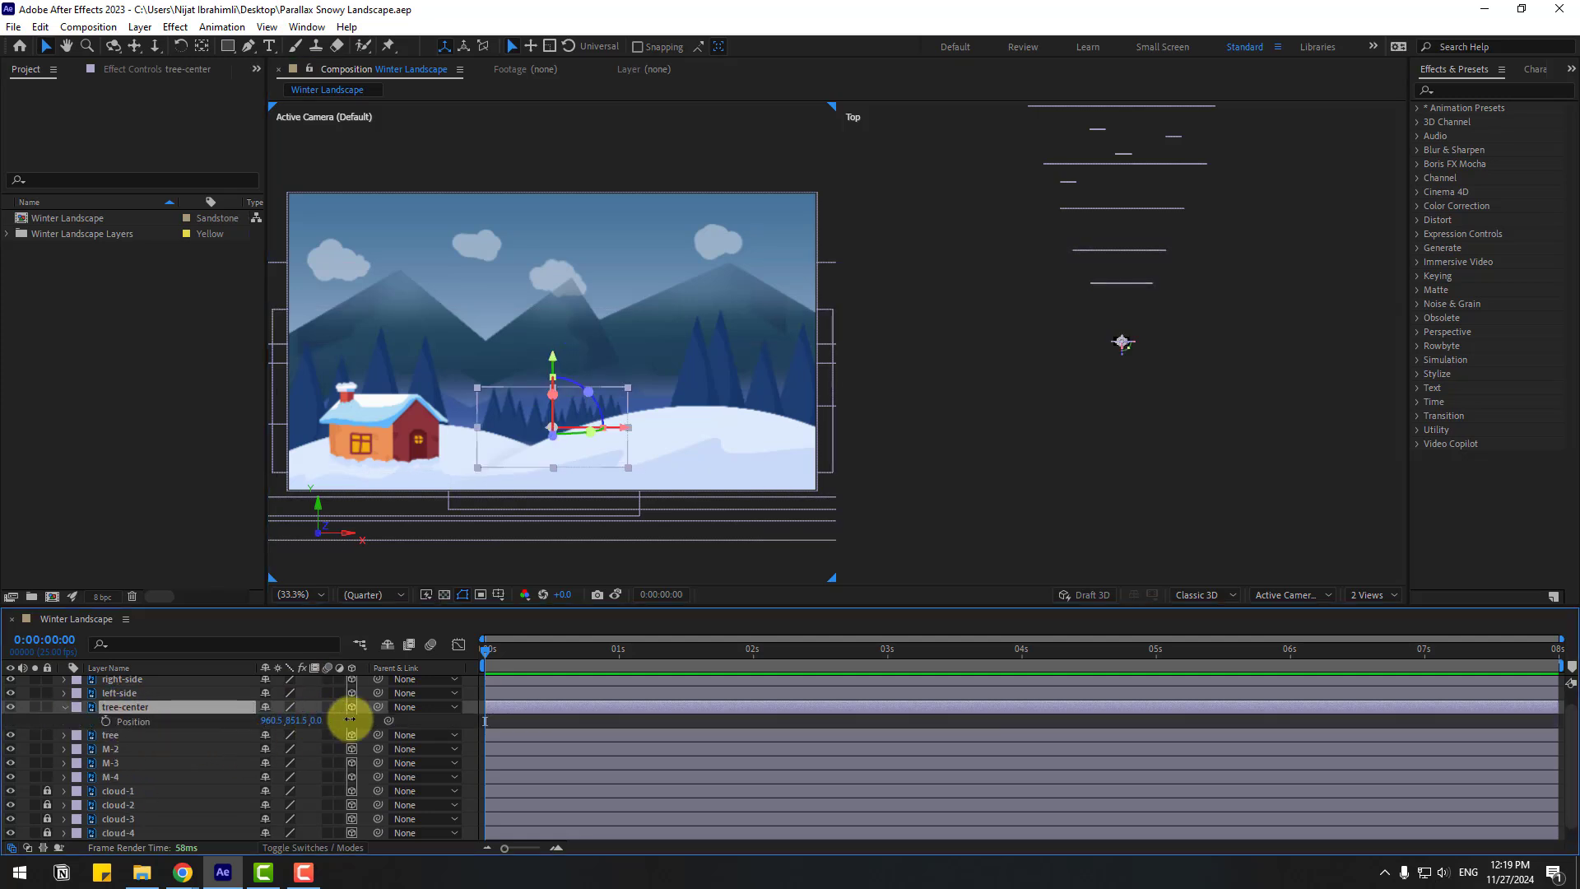
pyautogui.moveTo(349, 718); pyautogui.dragTo(929, 609)
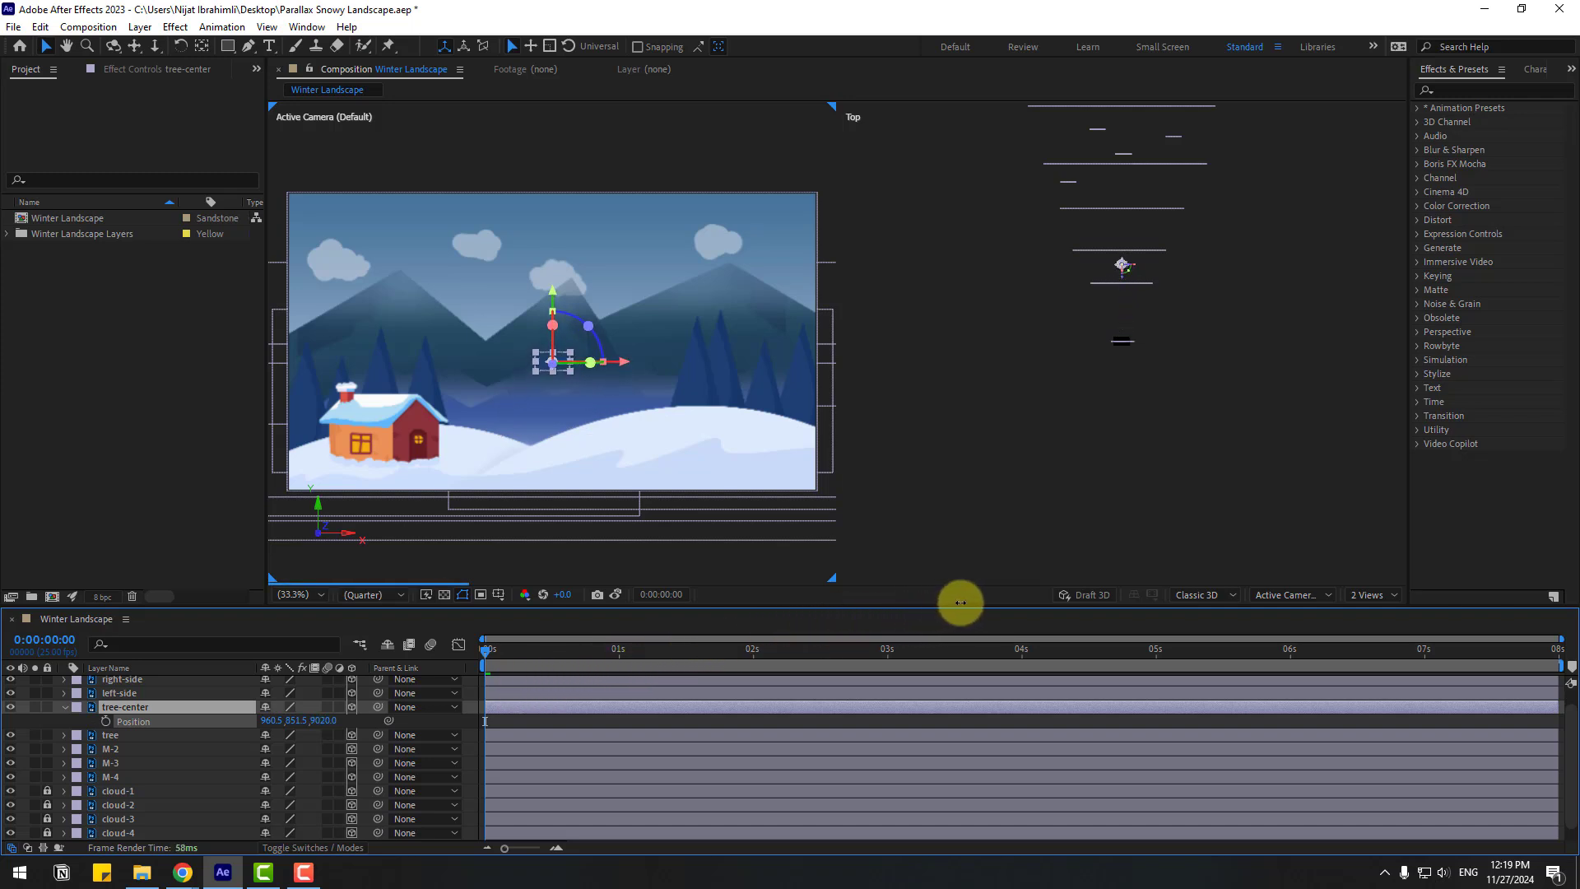
# Scale the tree-center layer to 351% and lower it behind the snowy ground, checking its placement against the snapshot
pyautogui.press('s')
pyautogui.moveTo(285, 721); pyautogui.dragTo(447, 681)
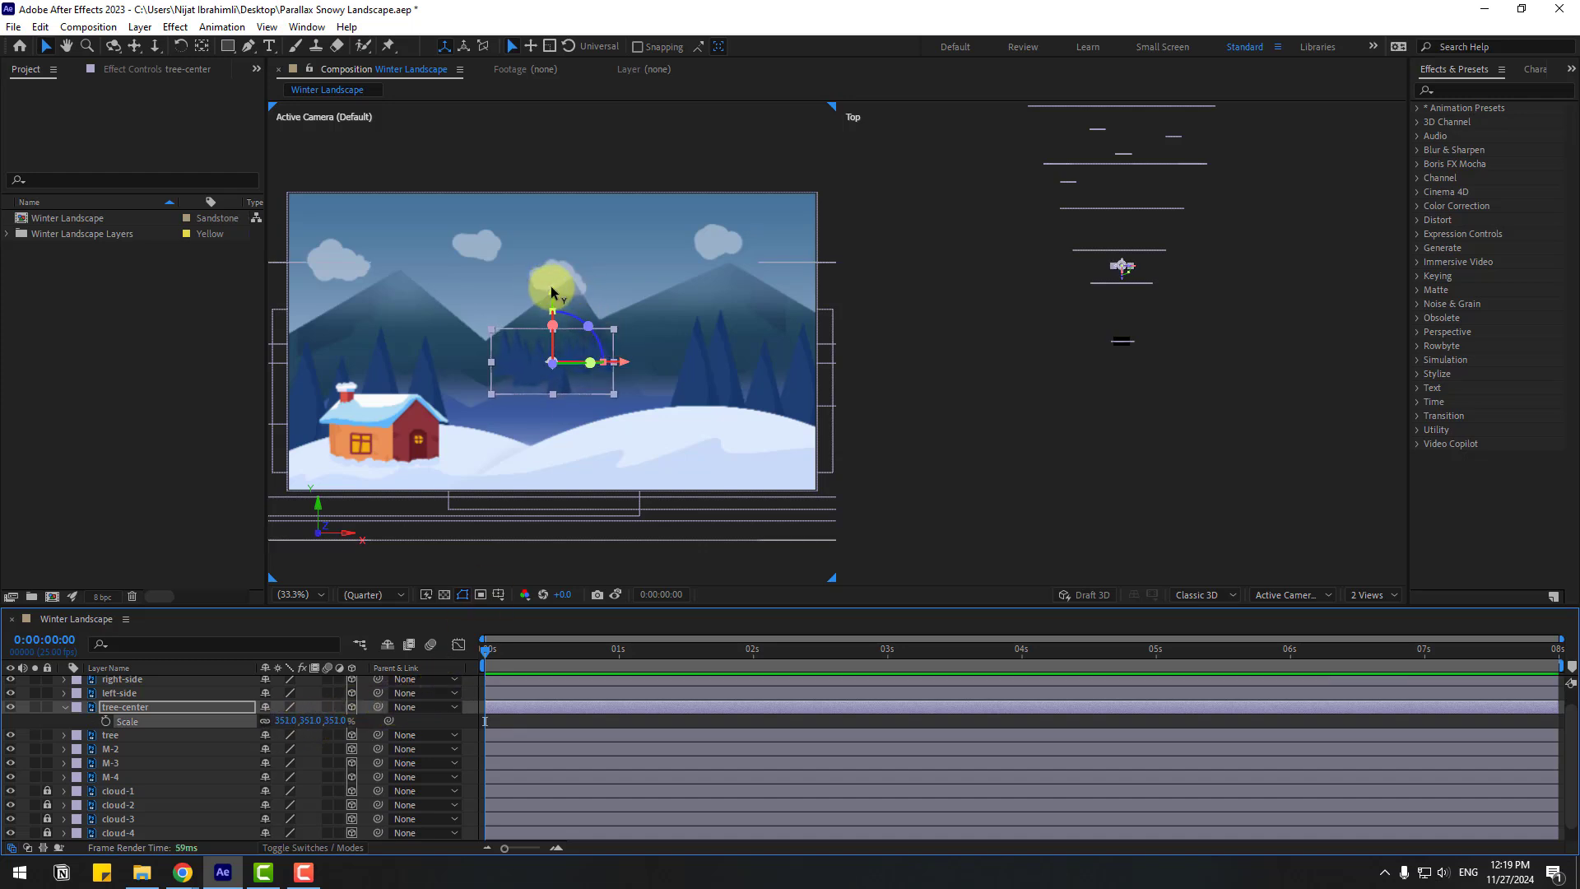
pyautogui.moveTo(553, 292); pyautogui.dragTo(546, 352)
pyautogui.click(616, 593)
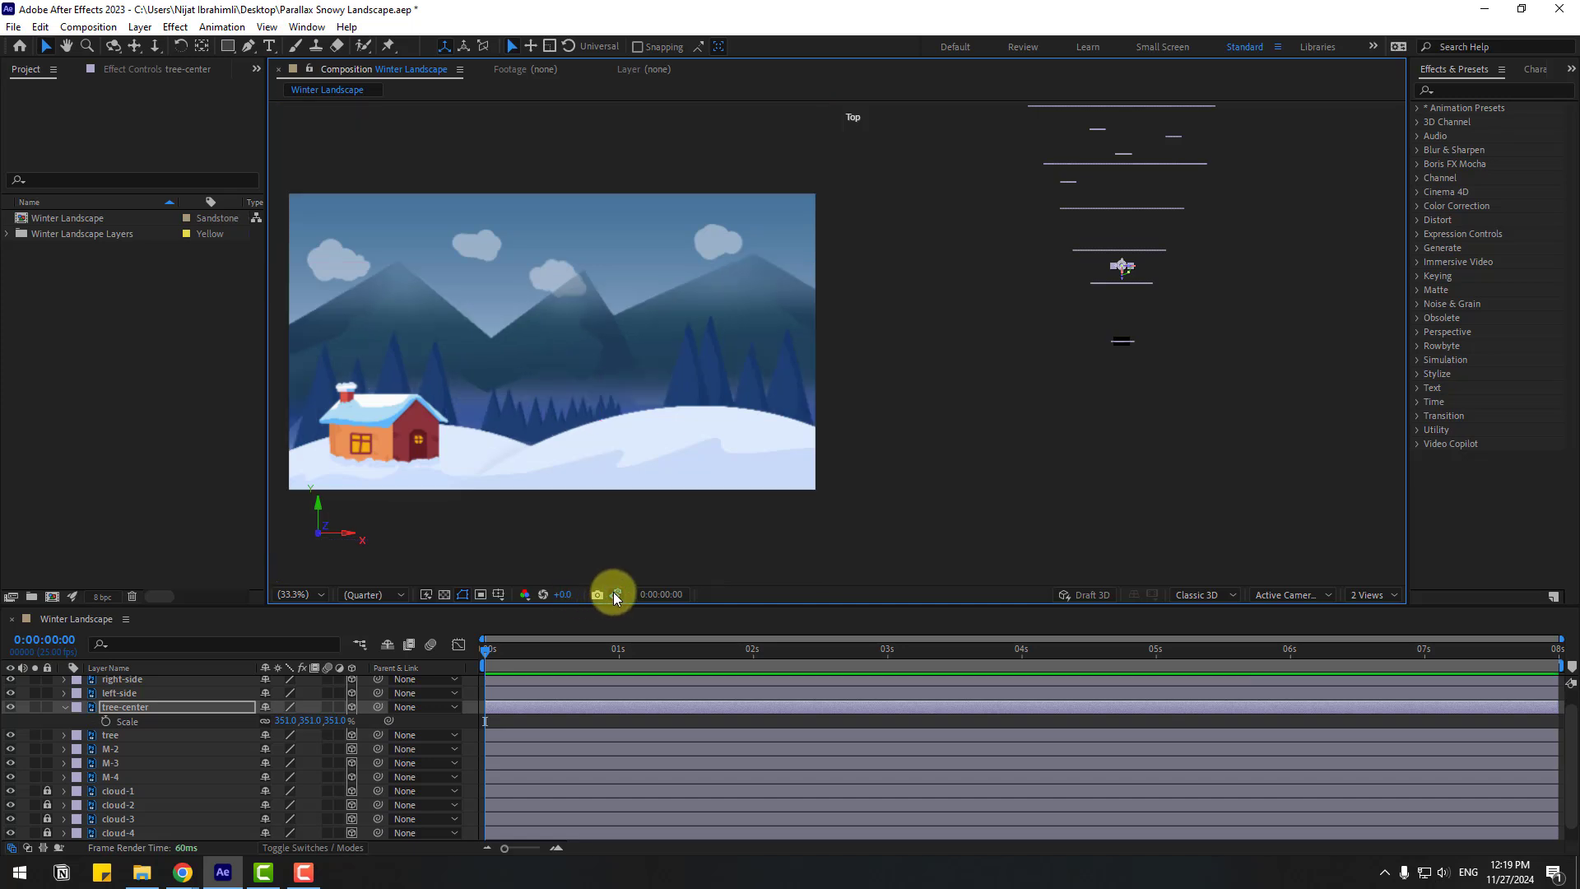
pyautogui.click(615, 593)
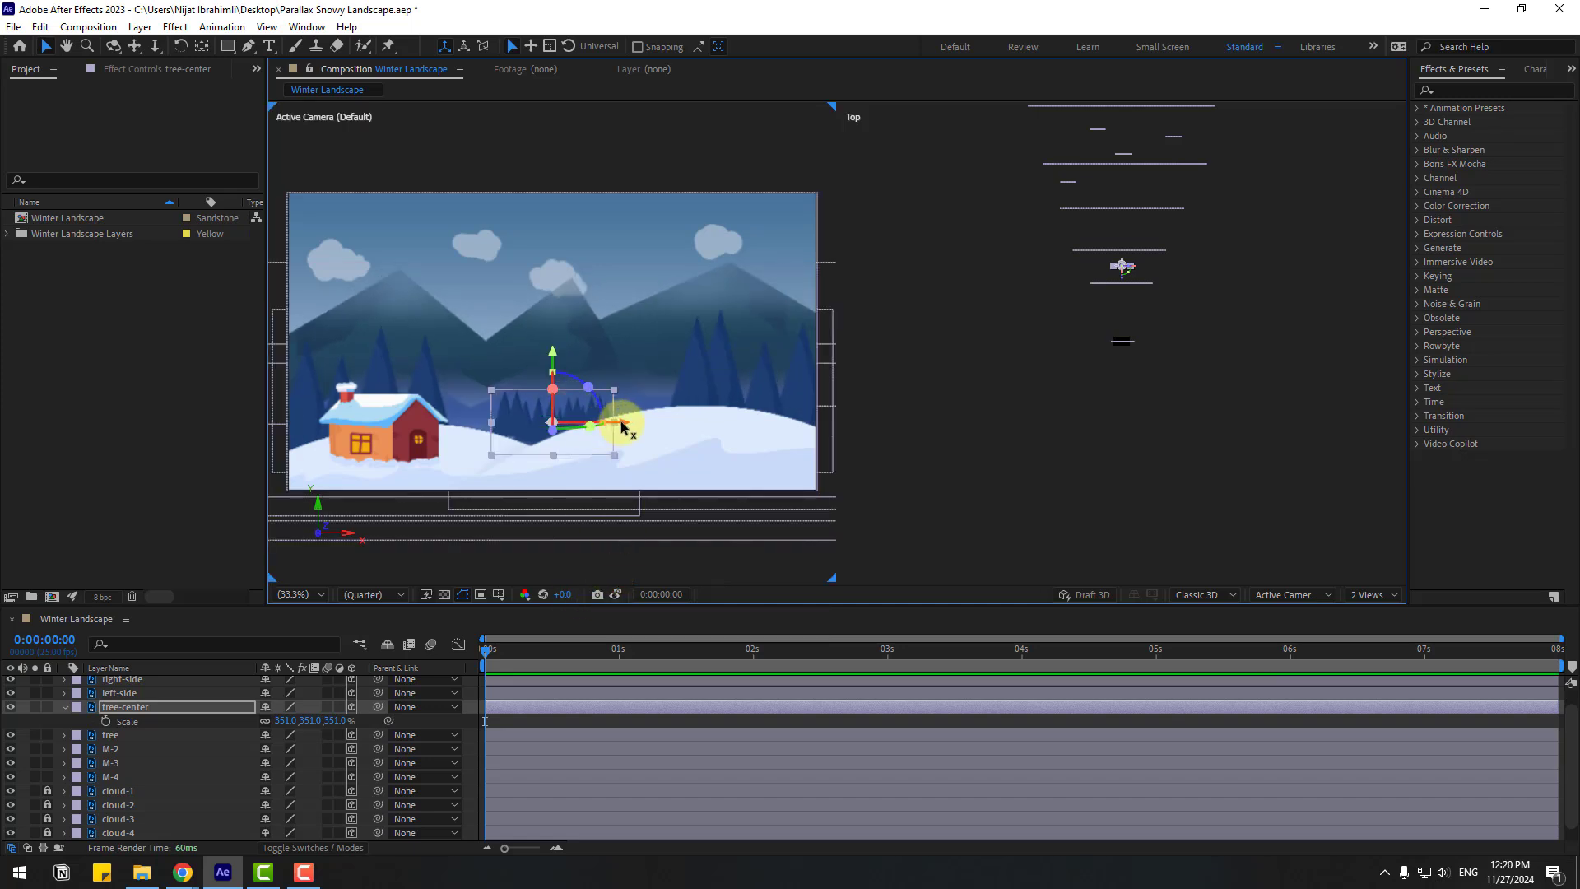
# Nudge the tree-center layer slightly to the left and scale it to 403% to match the snapshot
pyautogui.moveTo(623, 426); pyautogui.dragTo(609, 420)
pyautogui.moveTo(272, 721); pyautogui.dragTo(317, 720)
pyautogui.click(616, 592)
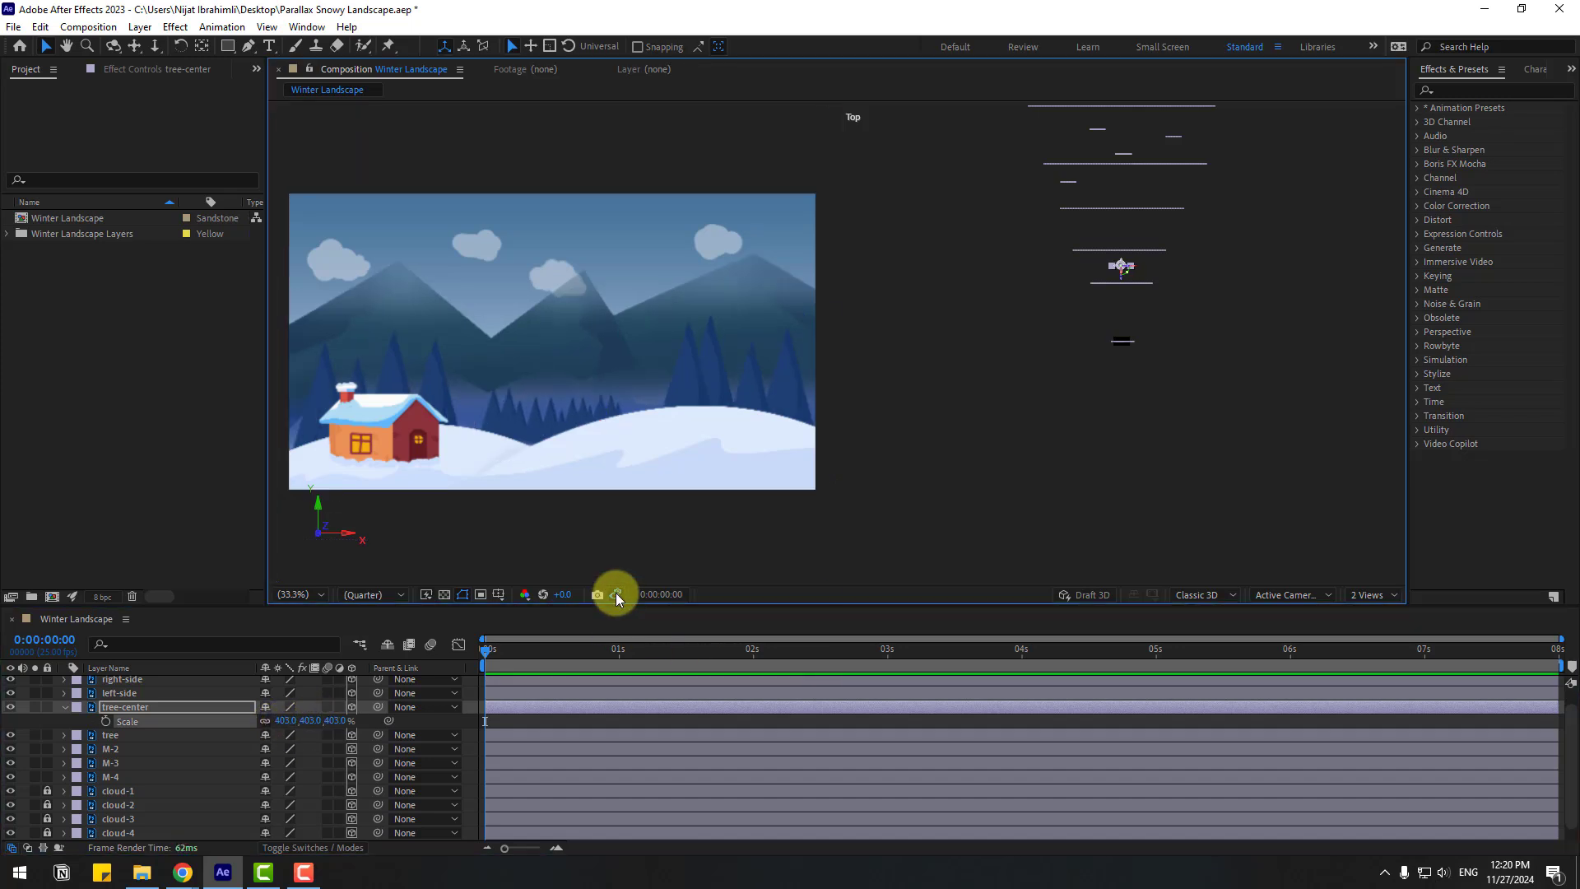
pyautogui.click(63, 707)
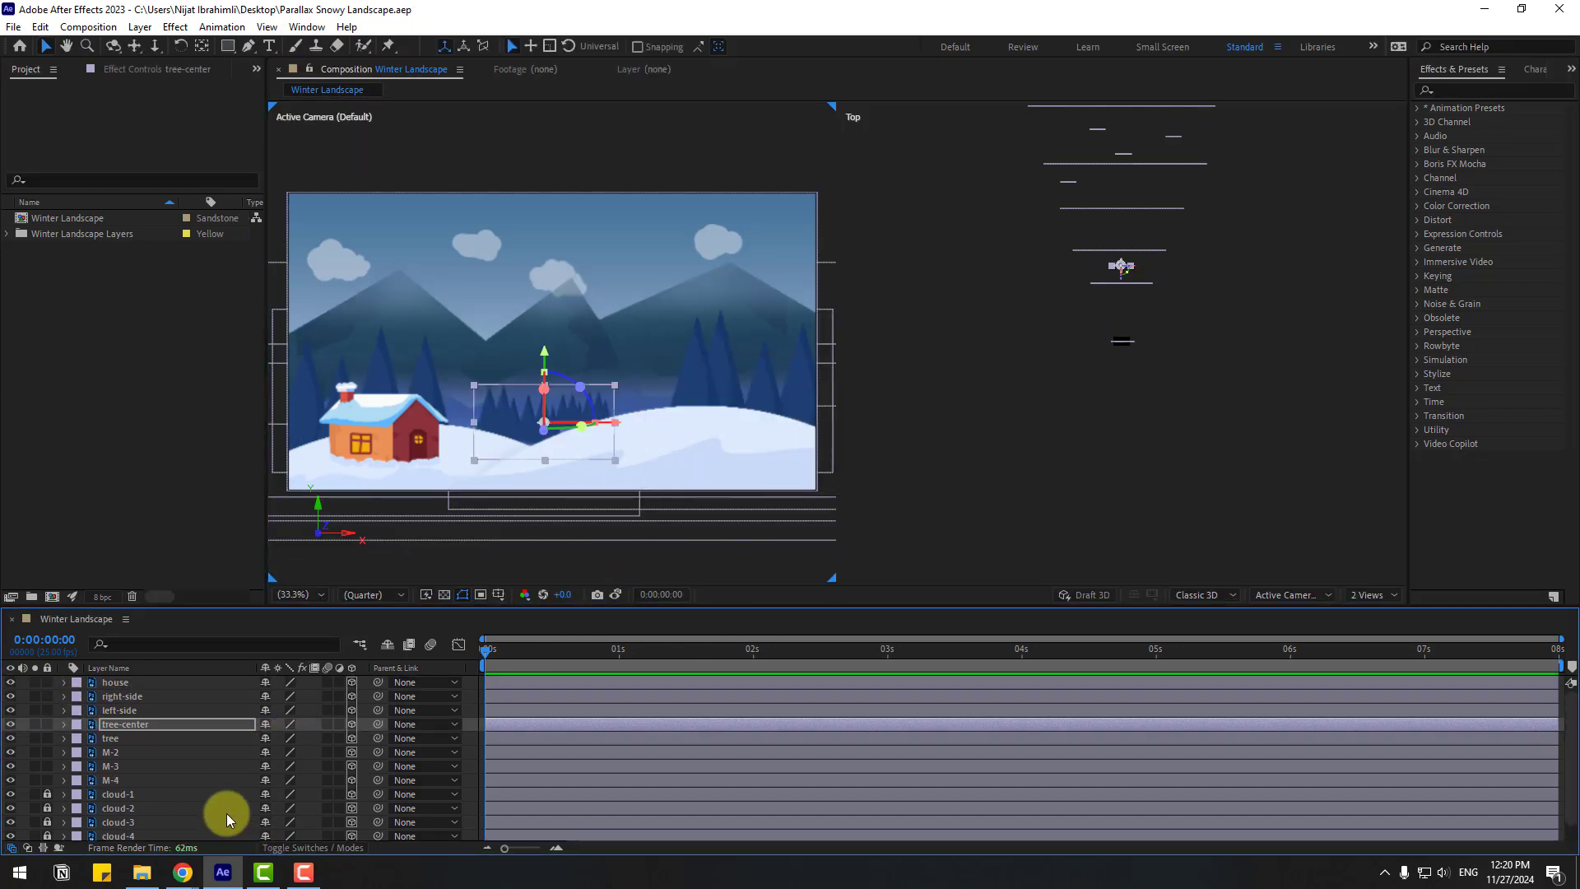
# Parent the house layer to the left-side layer
pyautogui.click(121, 710)
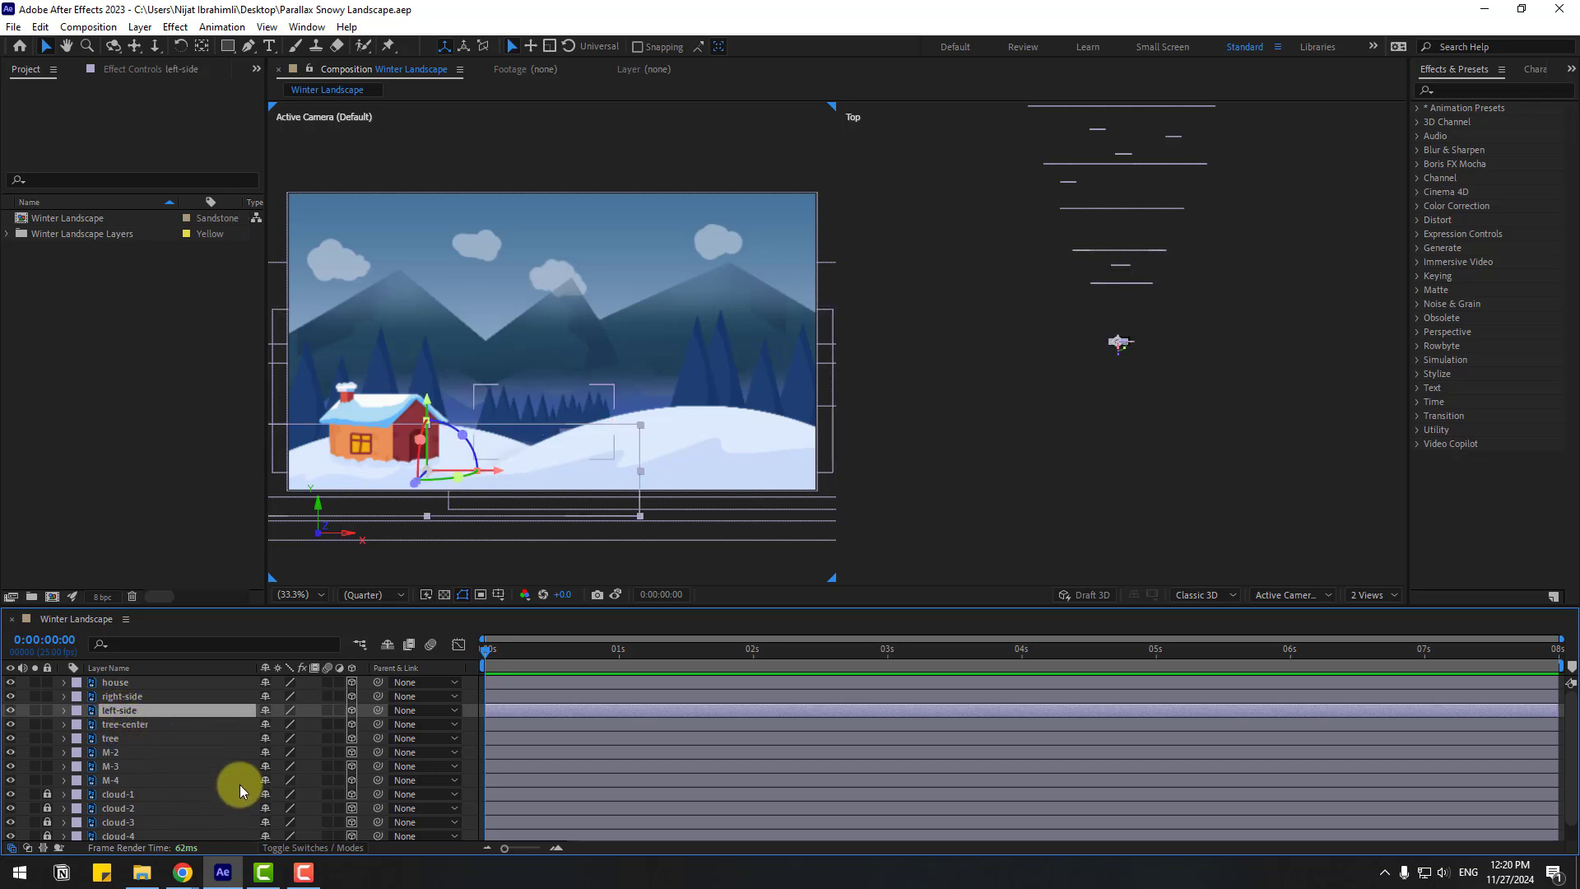
pyautogui.press('p')
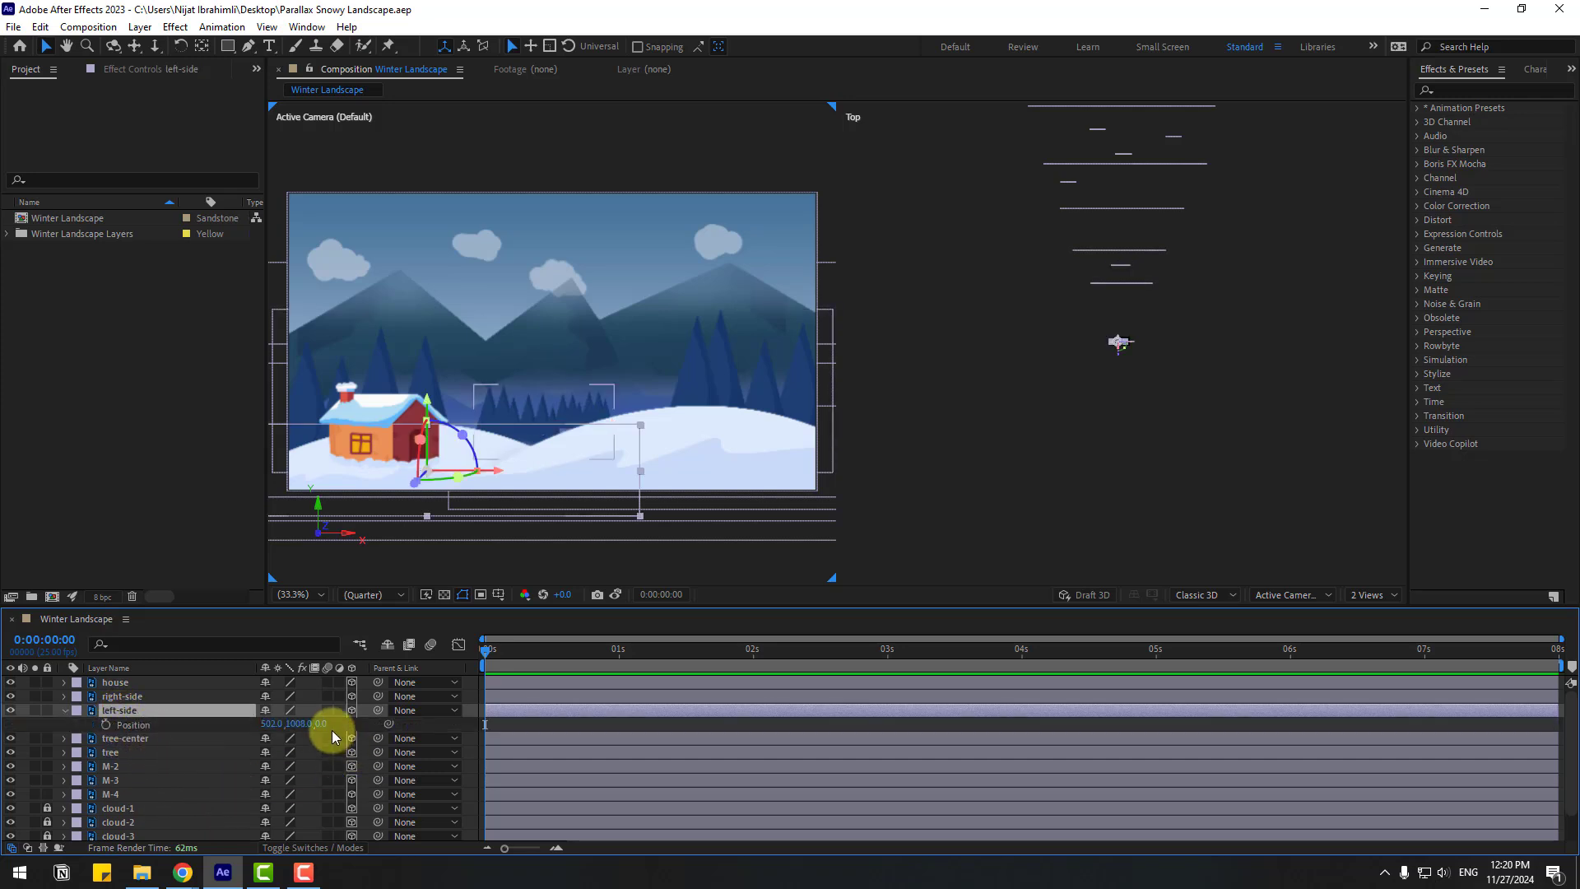
pyautogui.click(118, 684)
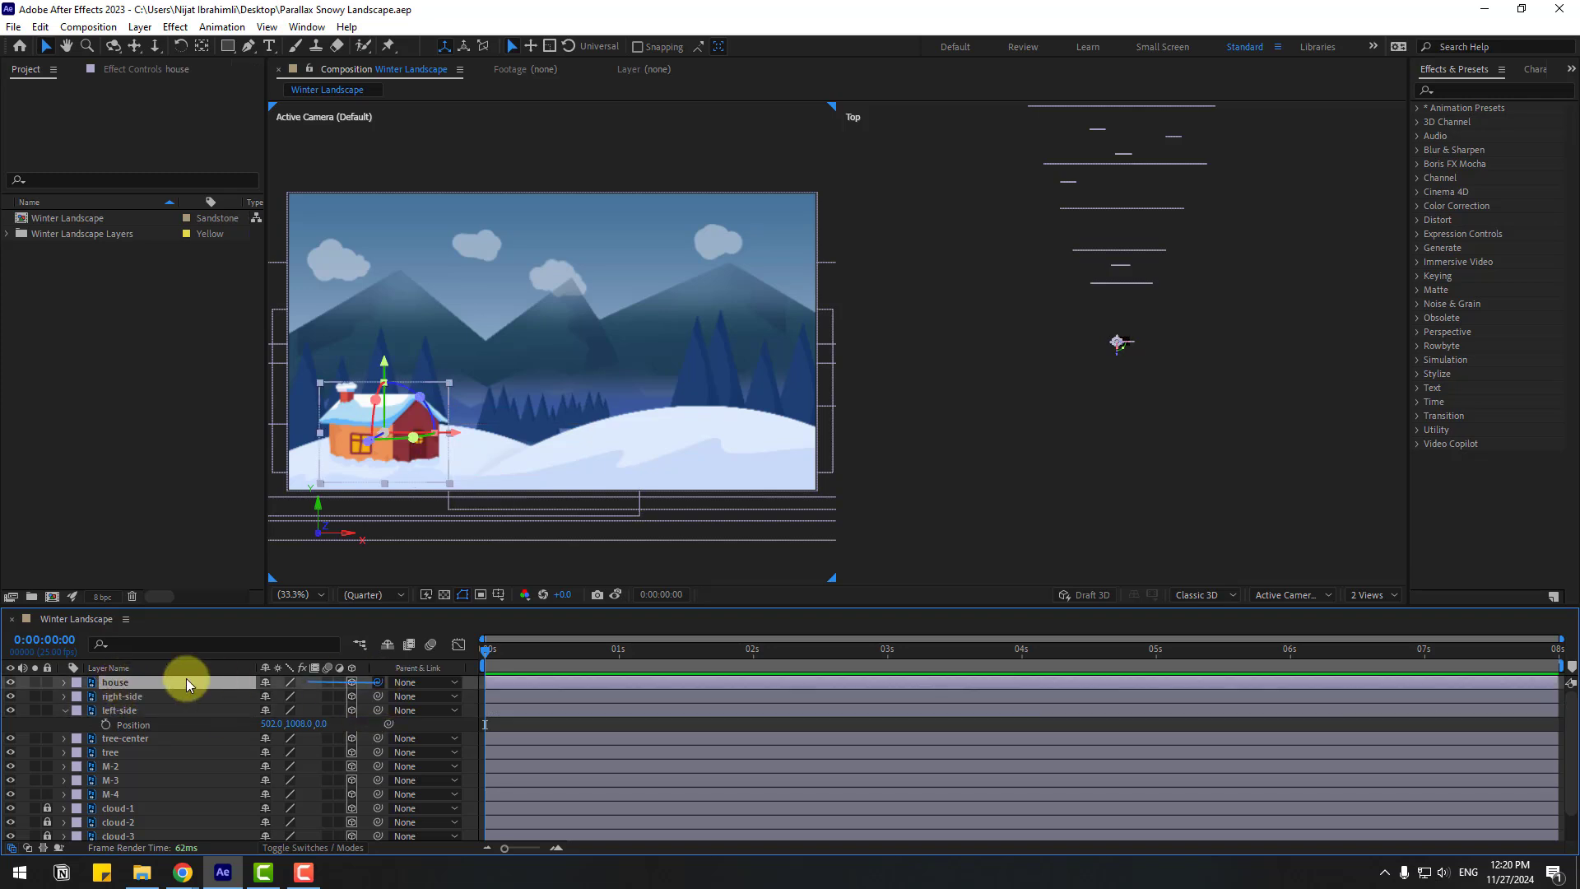
pyautogui.moveTo(112, 711); pyautogui.dragTo(114, 711)
# Push the left-side layer back in Z in front of the tree layer, and scale it to 231%
pyautogui.click(116, 711)
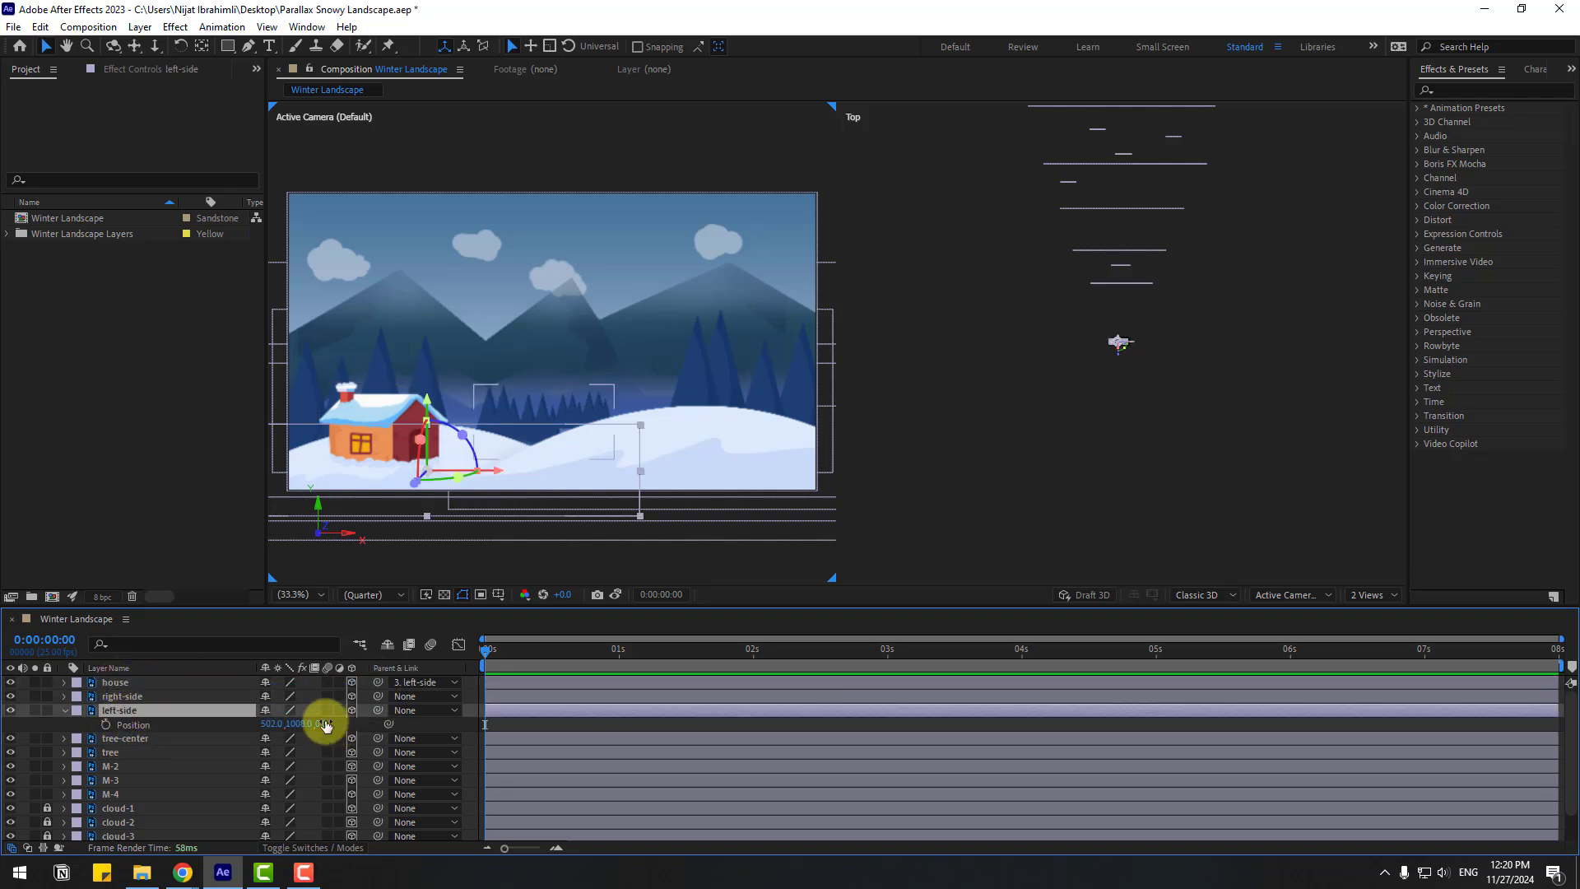
pyautogui.moveTo(326, 722); pyautogui.dragTo(586, 692)
pyautogui.press('s')
pyautogui.moveTo(314, 725); pyautogui.dragTo(380, 700)
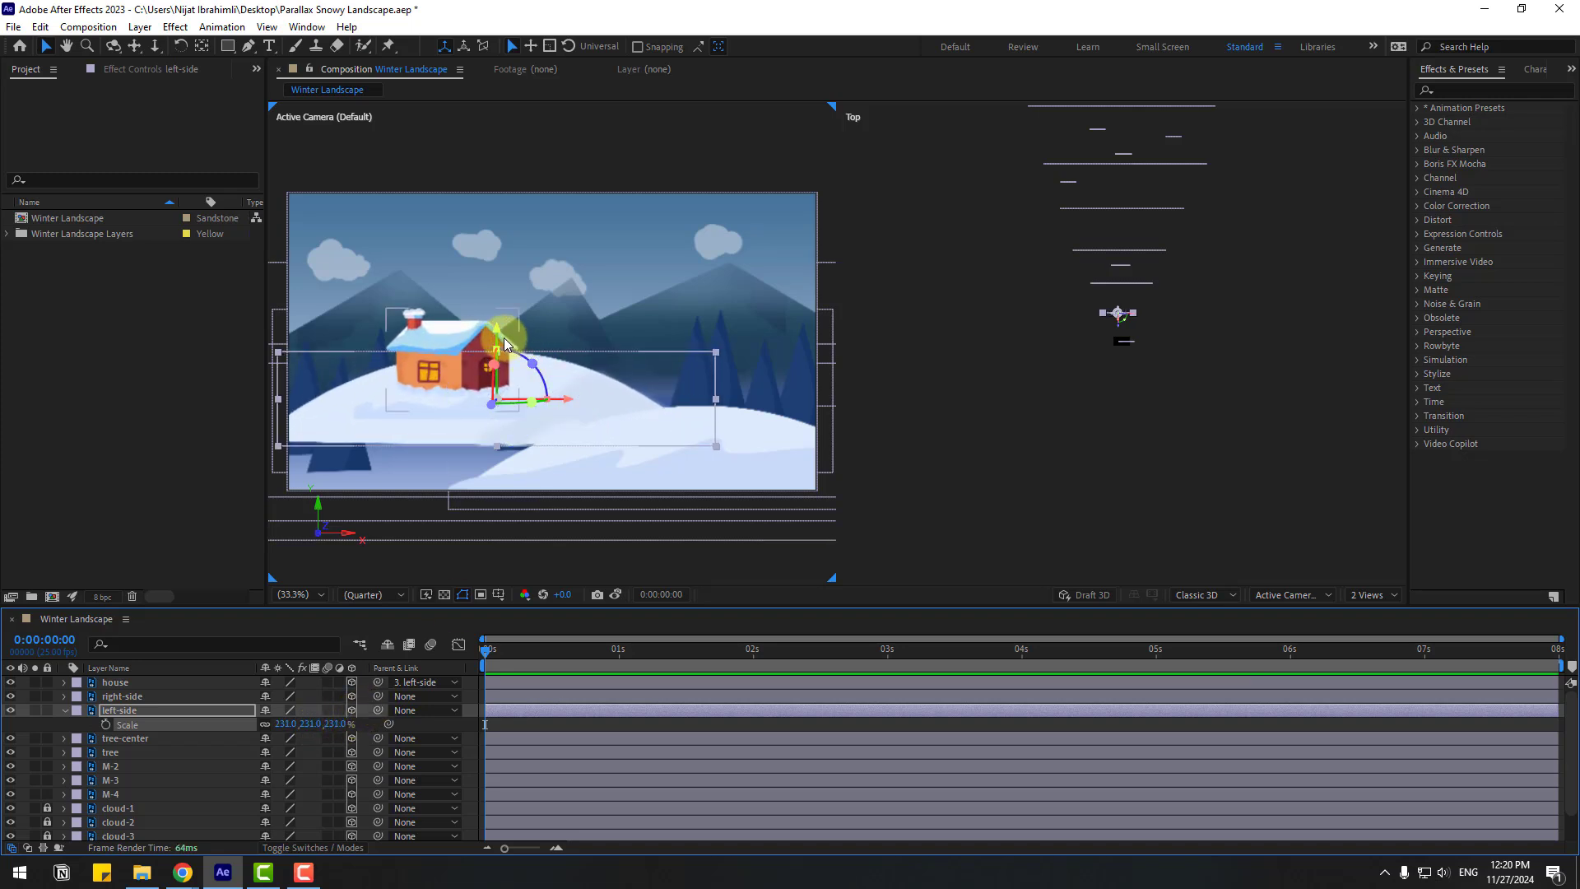
# Lower the left-side hill with its house and shift it to the left, comparing the placement with the snapshot
pyautogui.moveTo(494, 338); pyautogui.dragTo(493, 399)
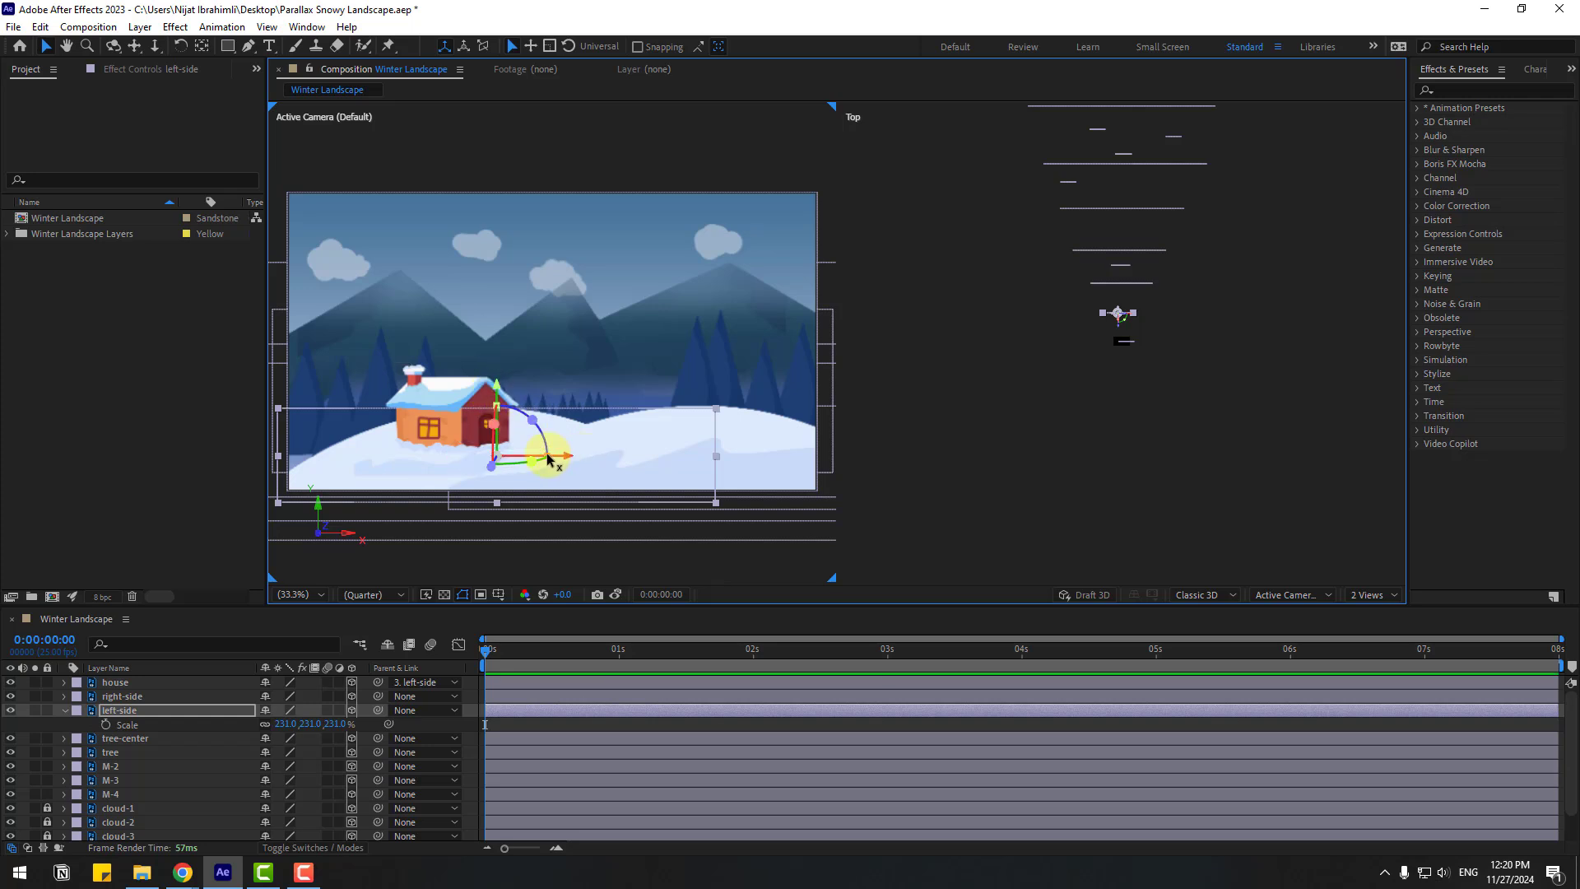
pyautogui.moveTo(550, 461); pyautogui.dragTo(566, 492)
pyautogui.click(614, 592)
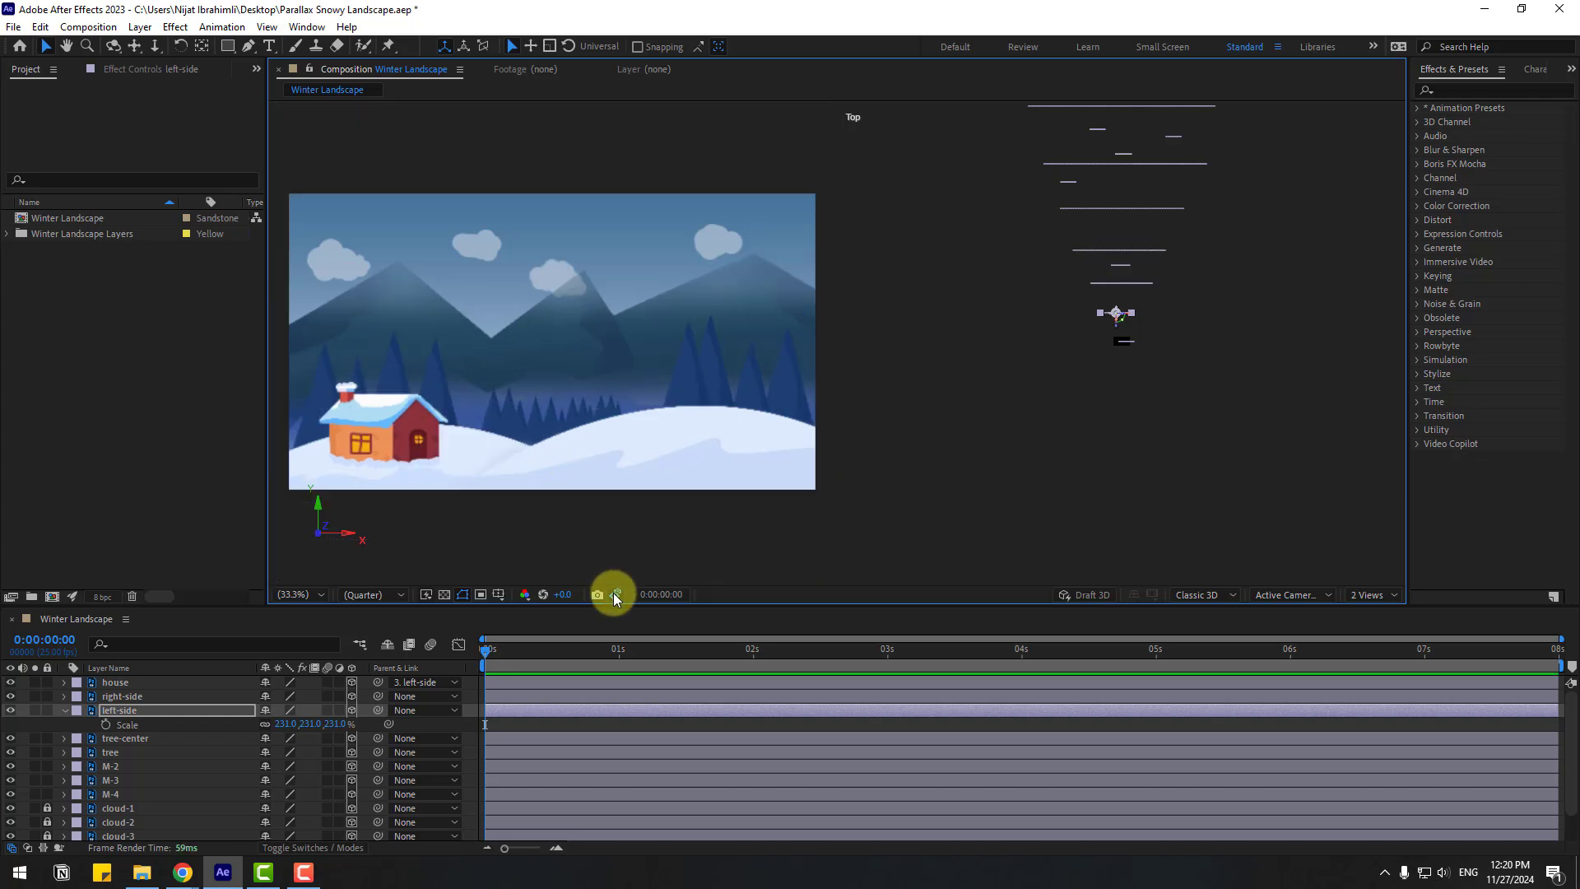
pyautogui.click(616, 594)
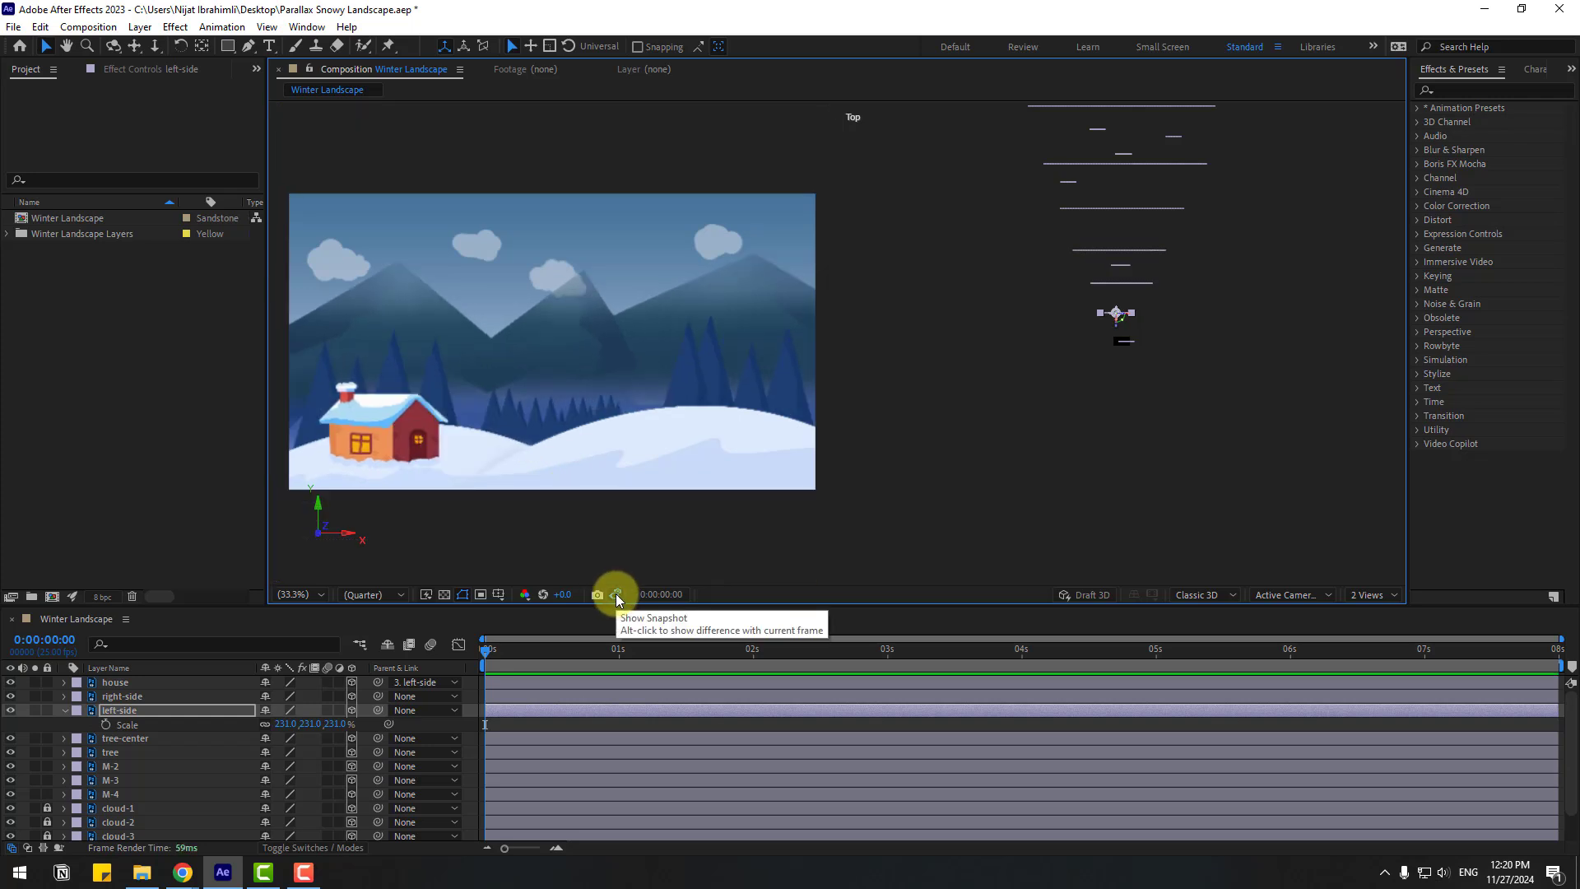
pyautogui.click(65, 712)
# Bring the right-side layer forward to a Z position of -1590
pyautogui.click(131, 698)
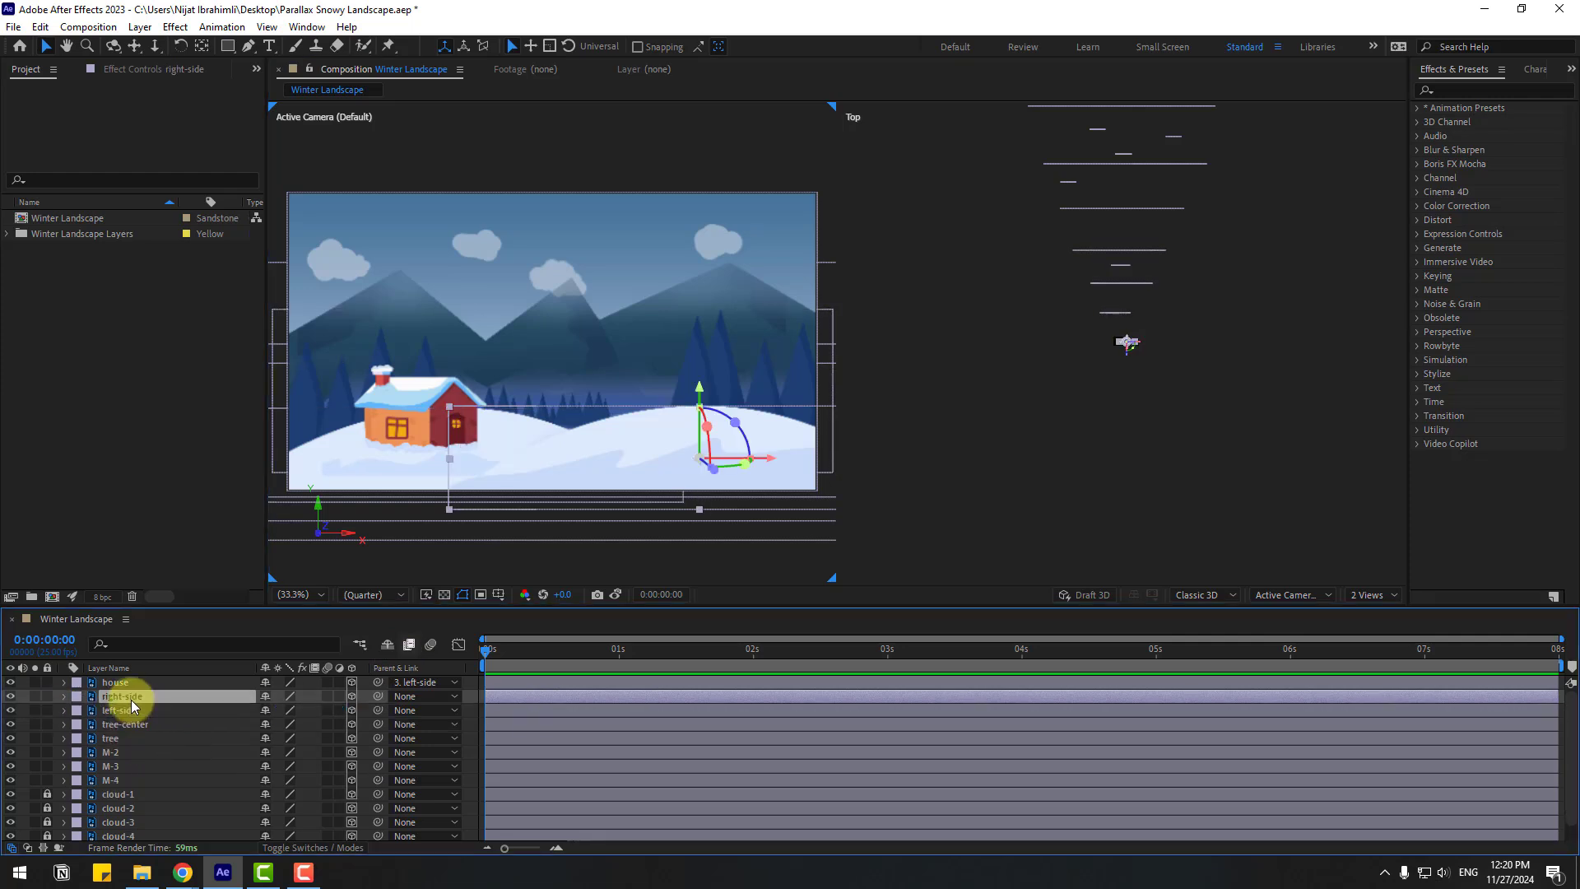
pyautogui.press('p')
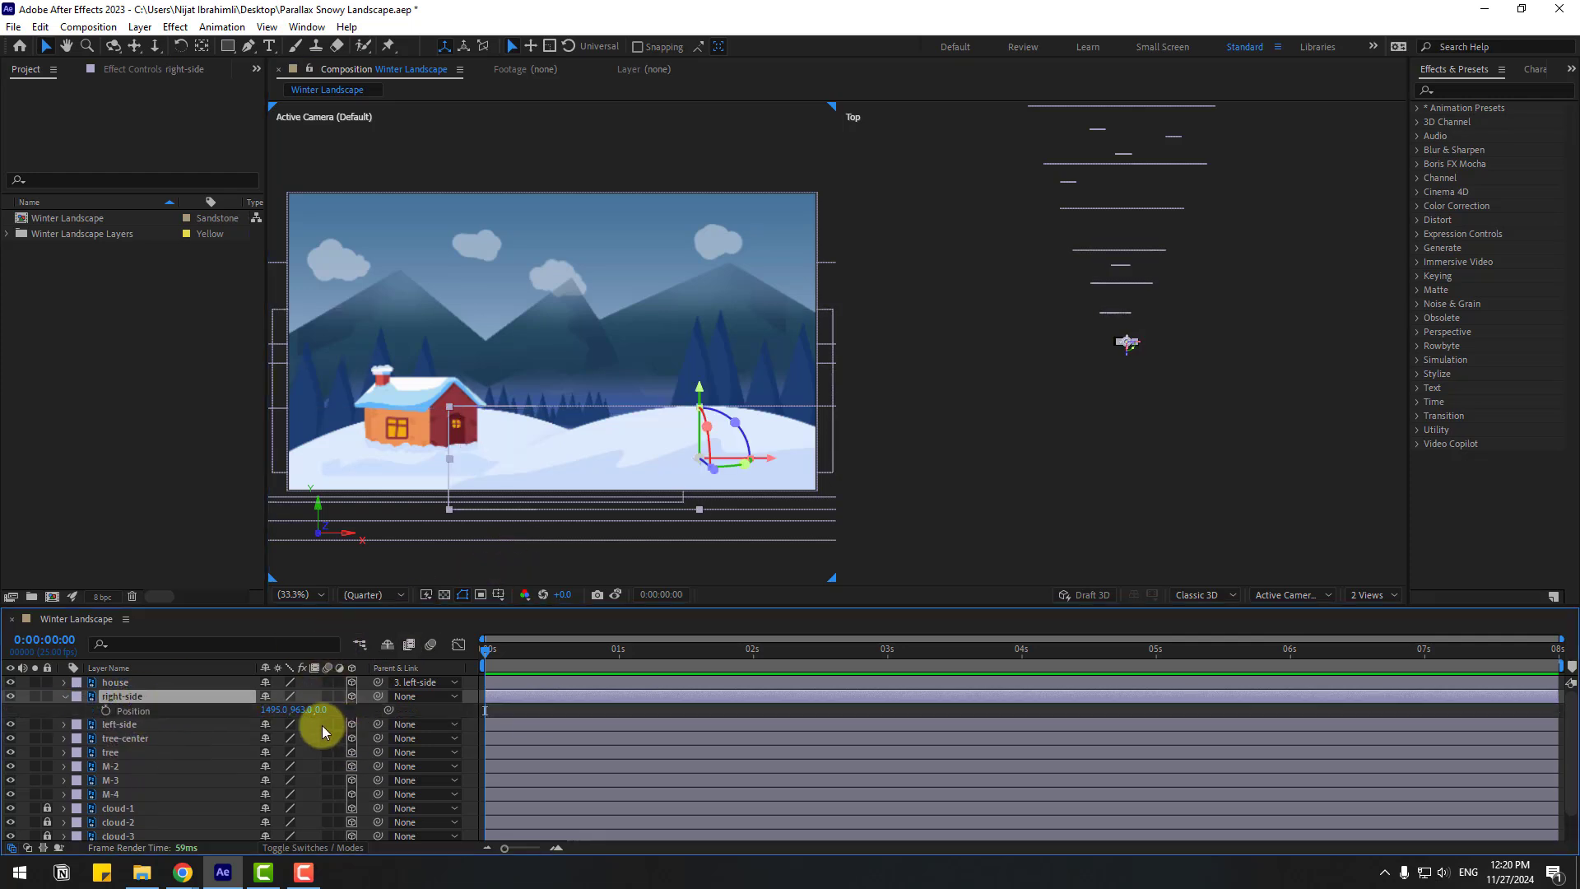
pyautogui.moveTo(320, 712); pyautogui.dragTo(197, 717)
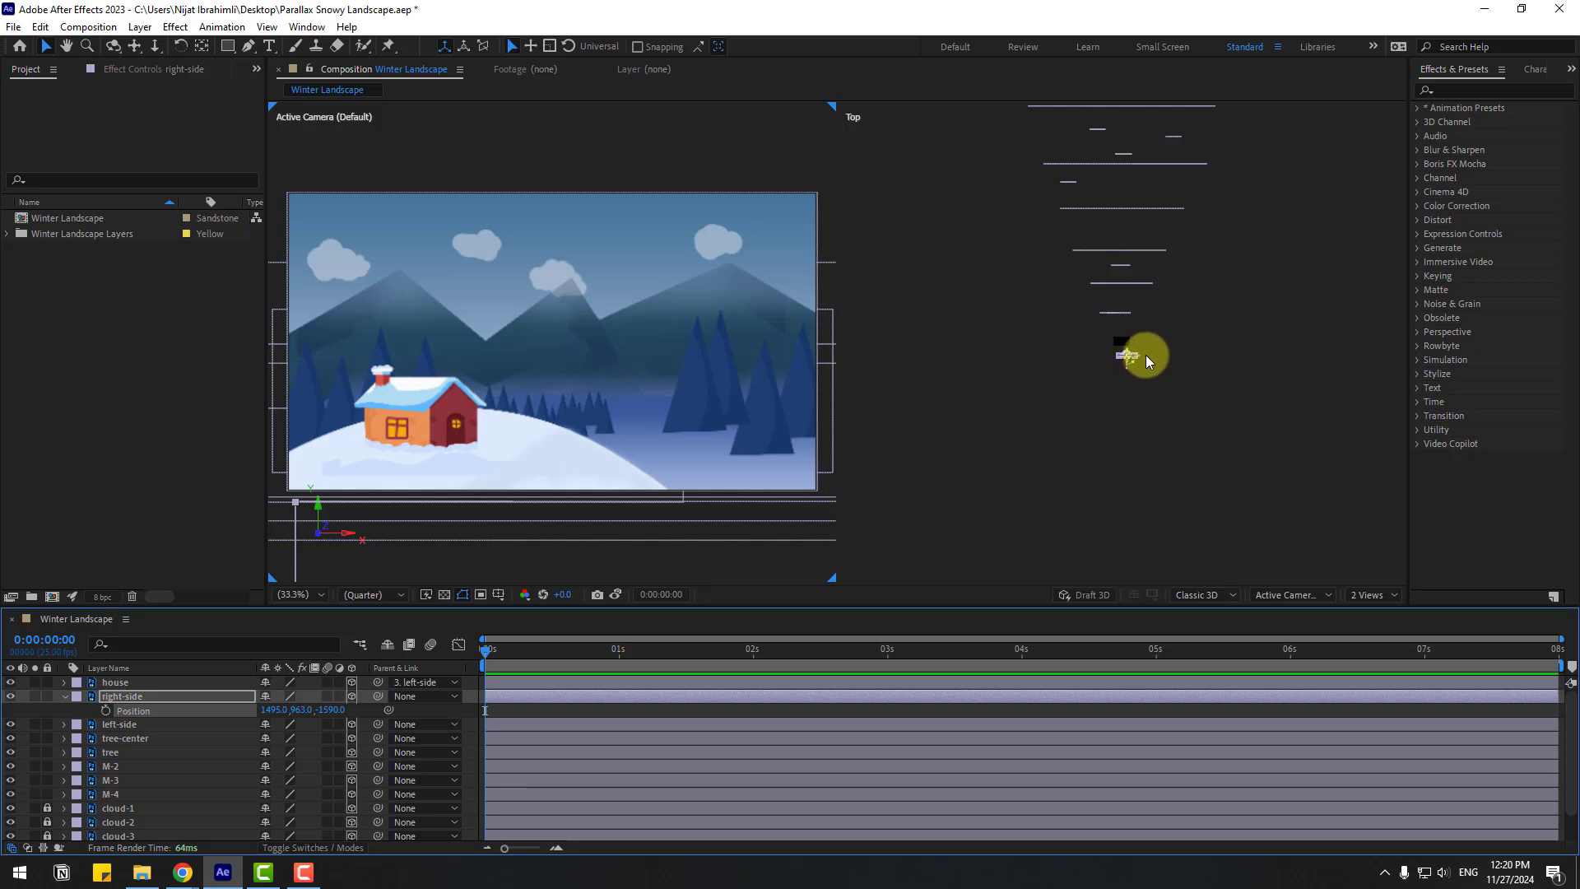
pyautogui.click(63, 698)
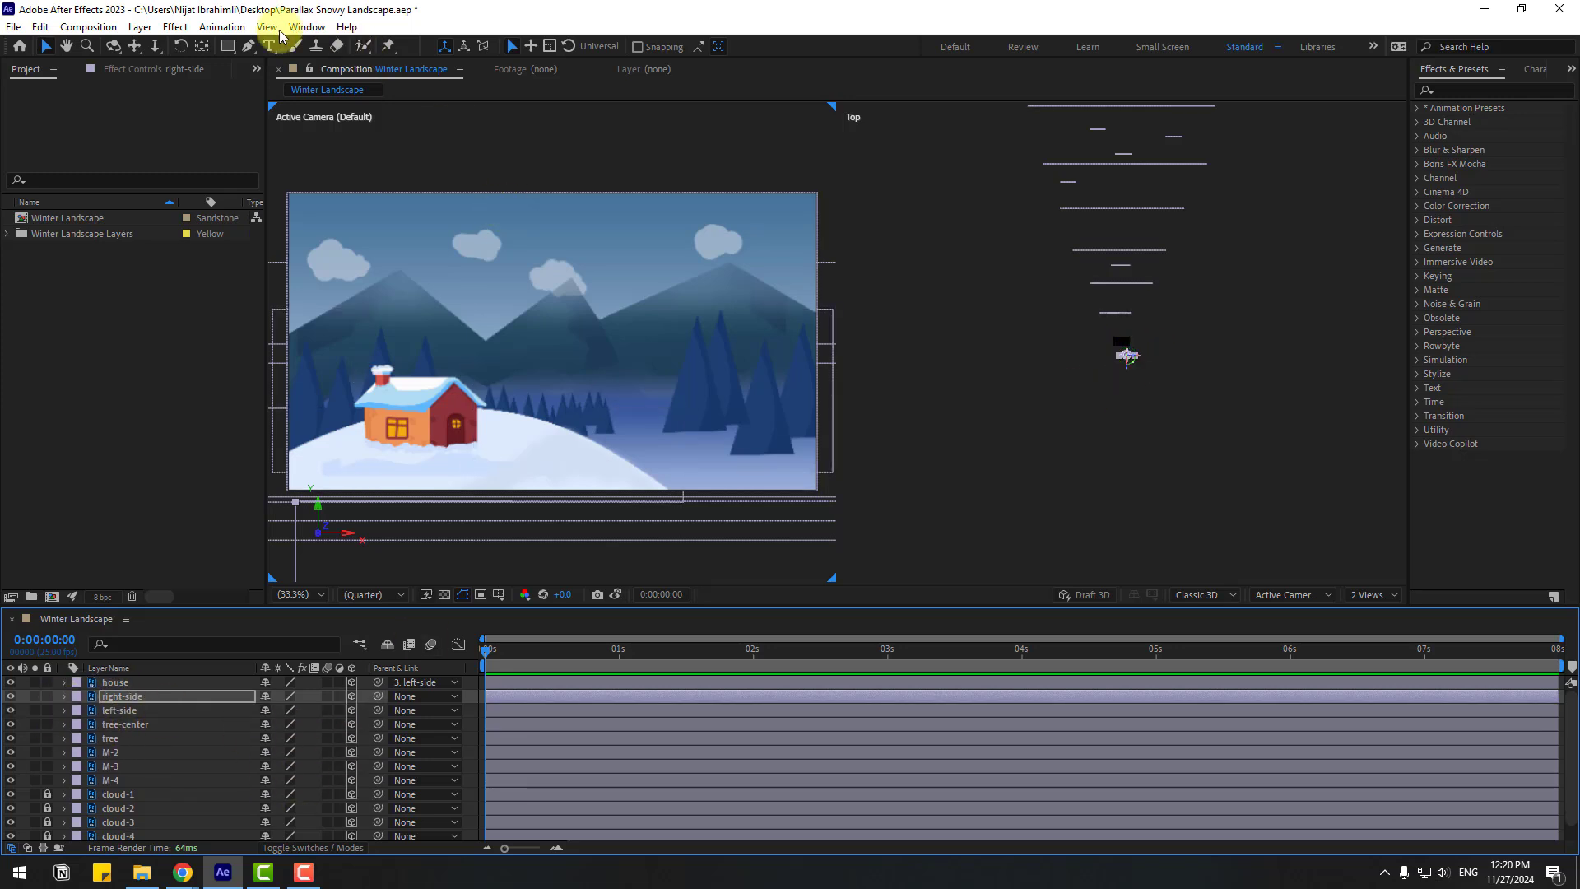
# Create a two-node camera with the 50mm preset and place it above the house layer in the layer stack
pyautogui.click(140, 27)
pyautogui.moveTo(329, 46)
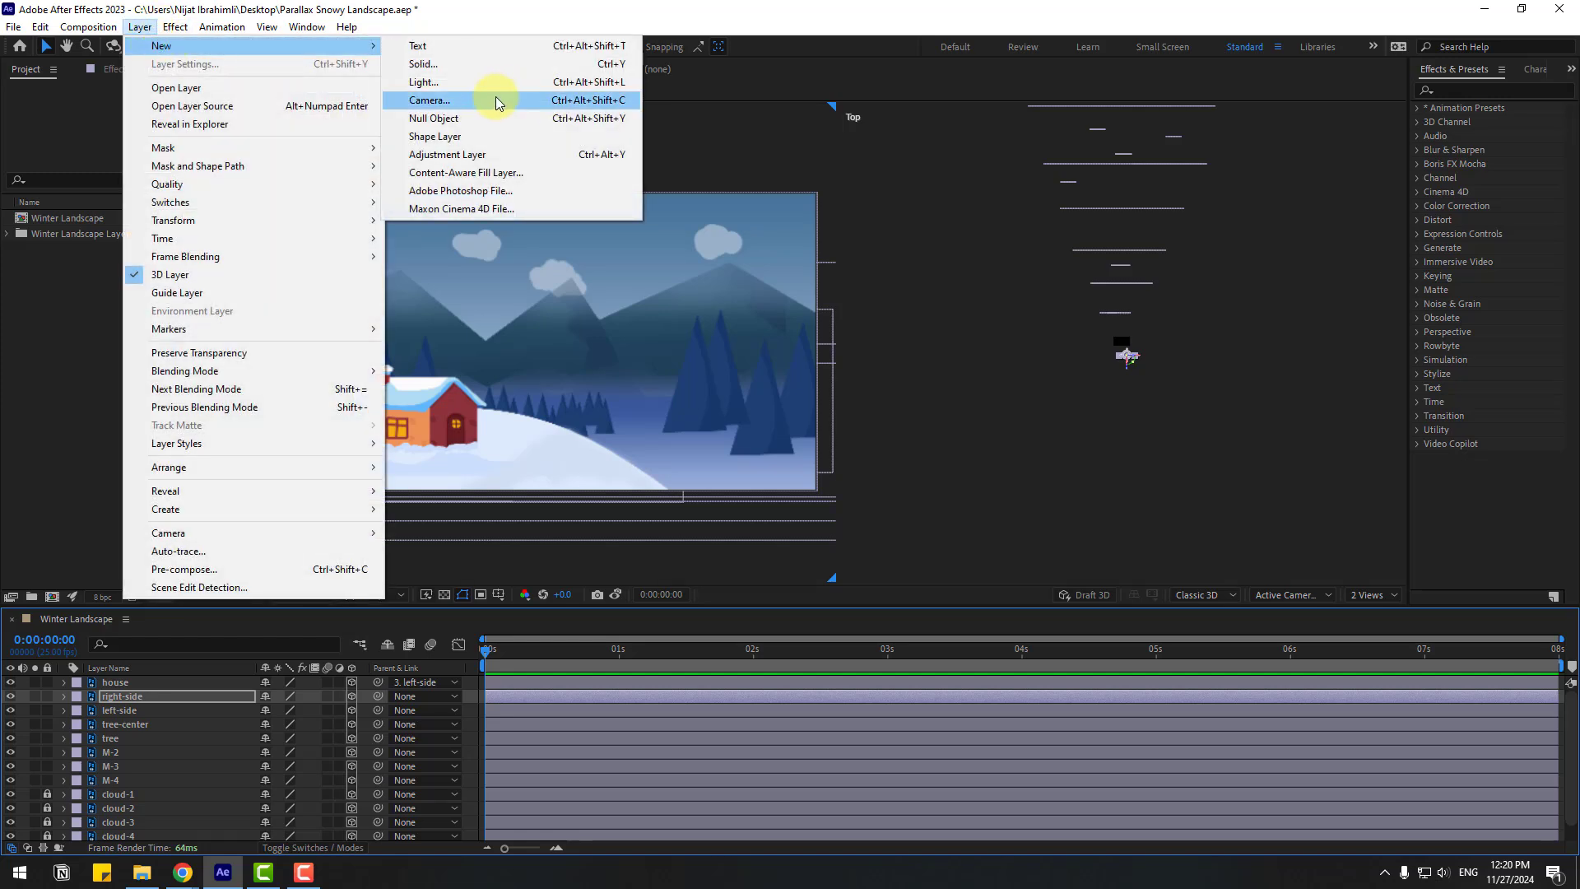
pyautogui.click(471, 102)
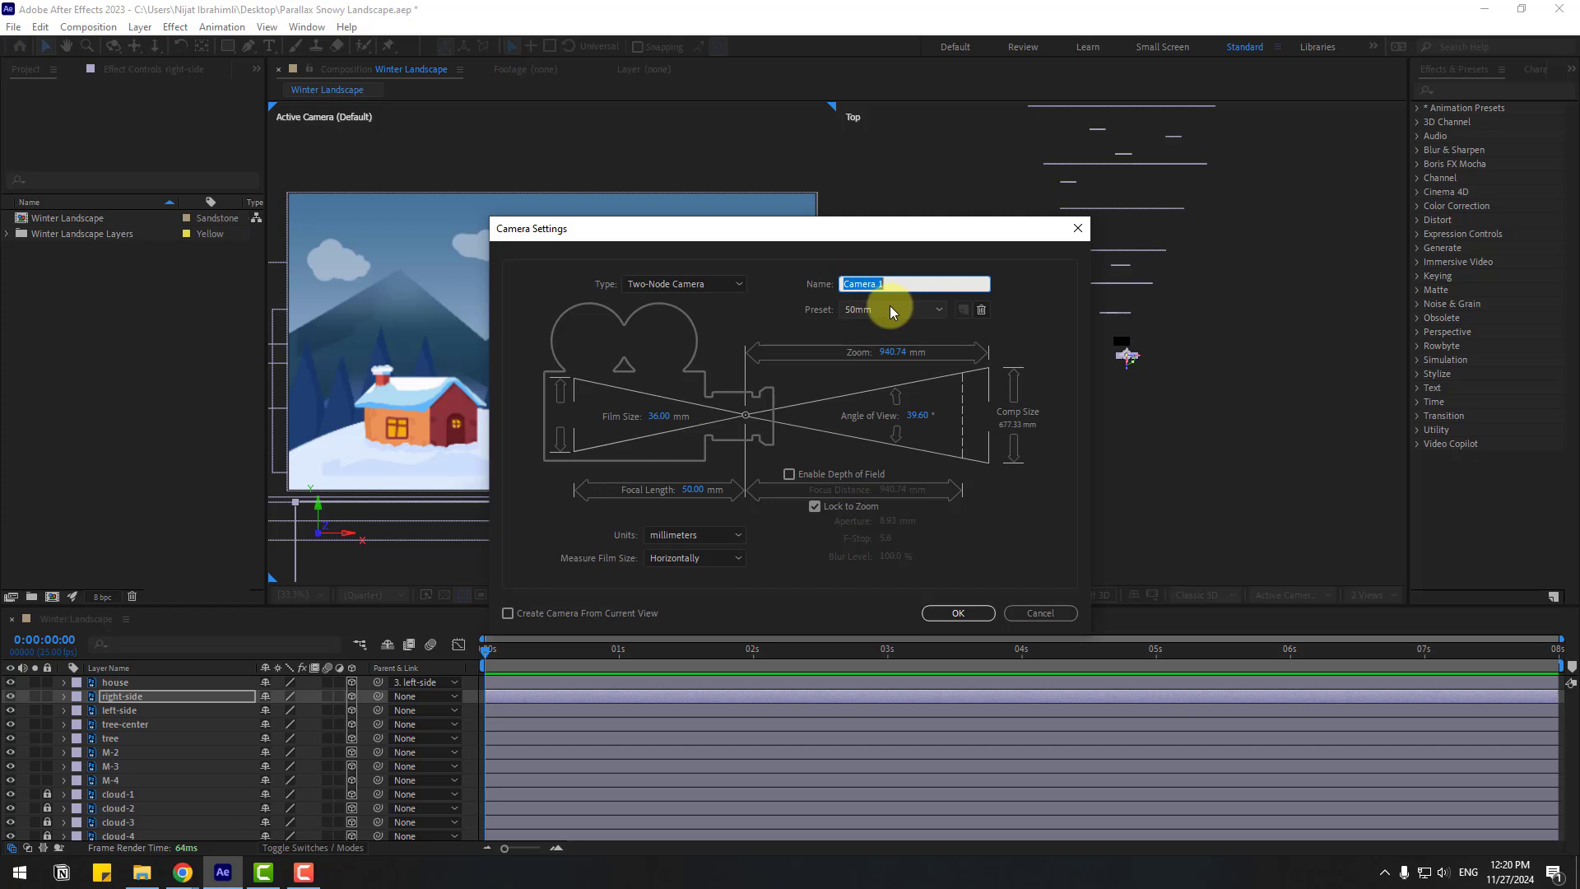
pyautogui.click(960, 613)
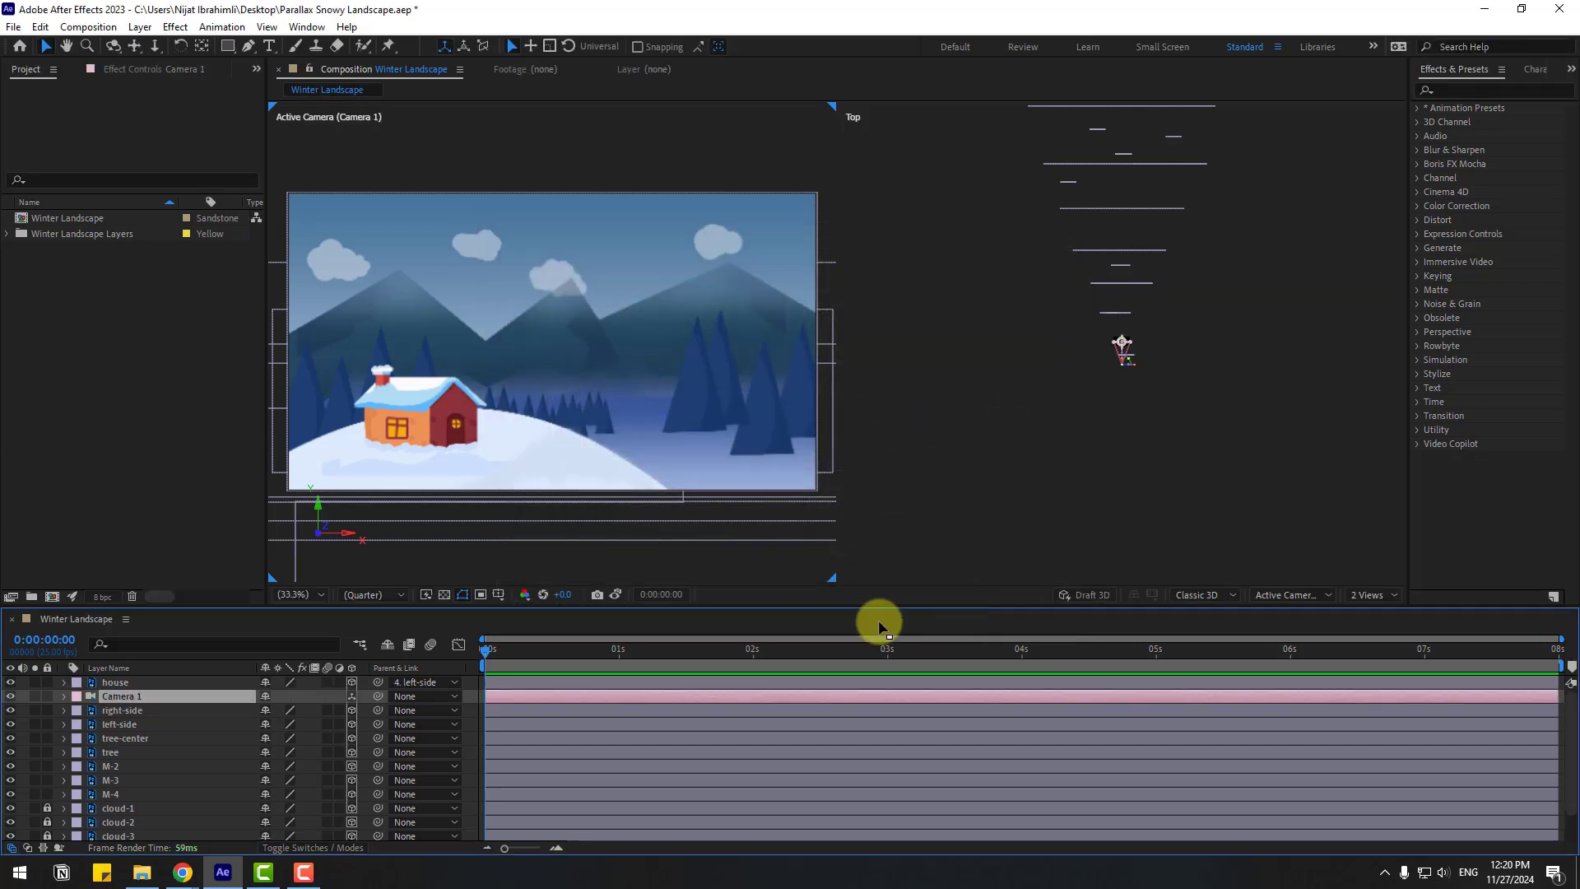
pyautogui.moveTo(126, 690); pyautogui.dragTo(130, 679)
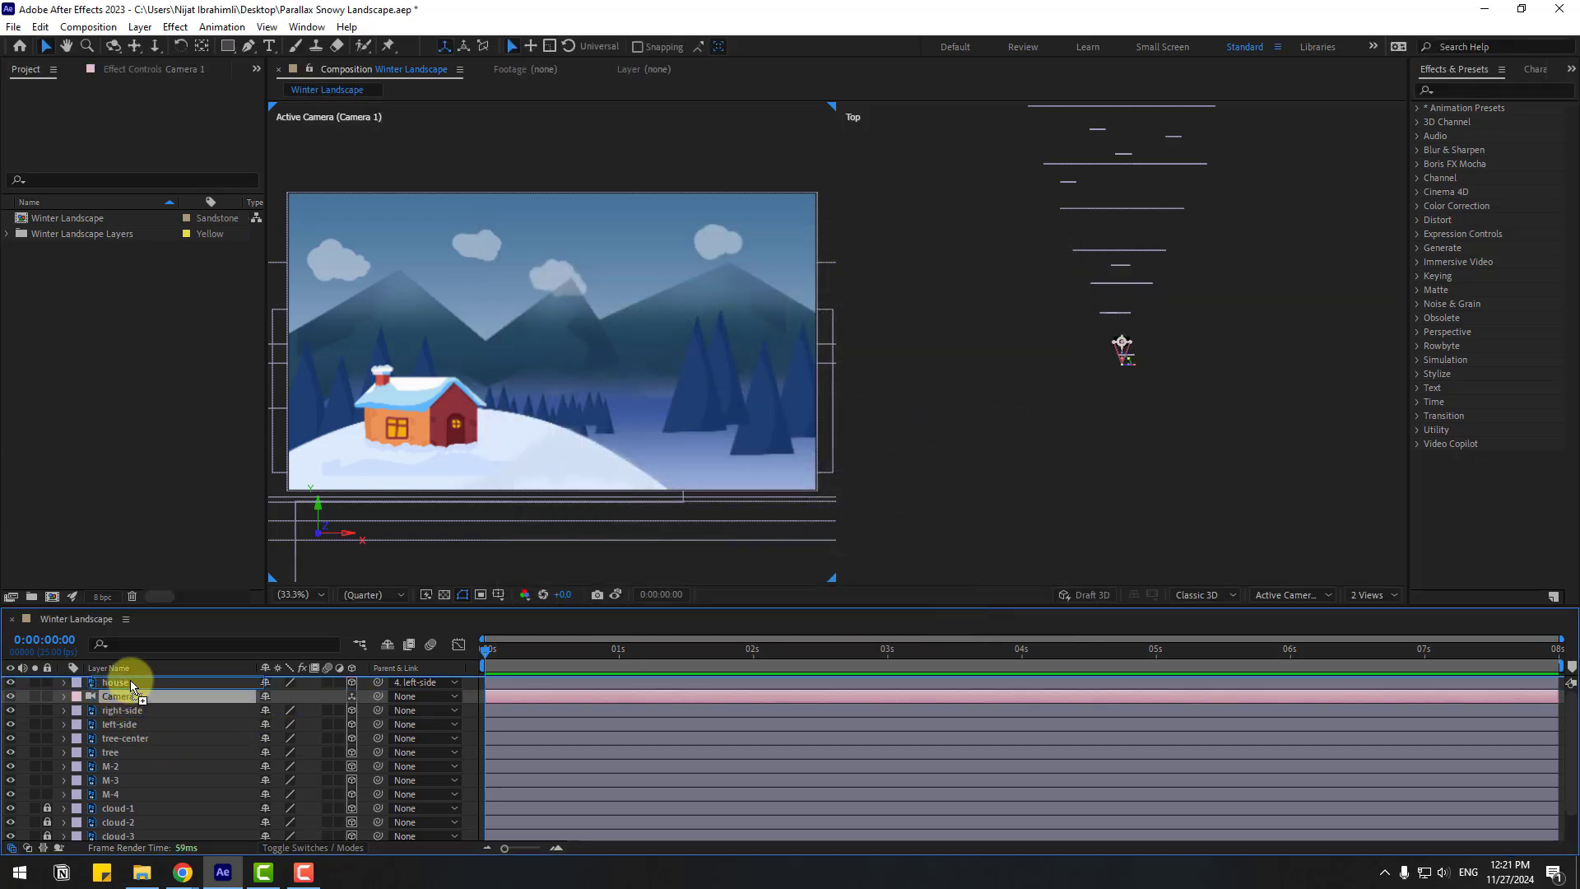
pyautogui.rightClick(130, 682)
pyautogui.click(116, 683)
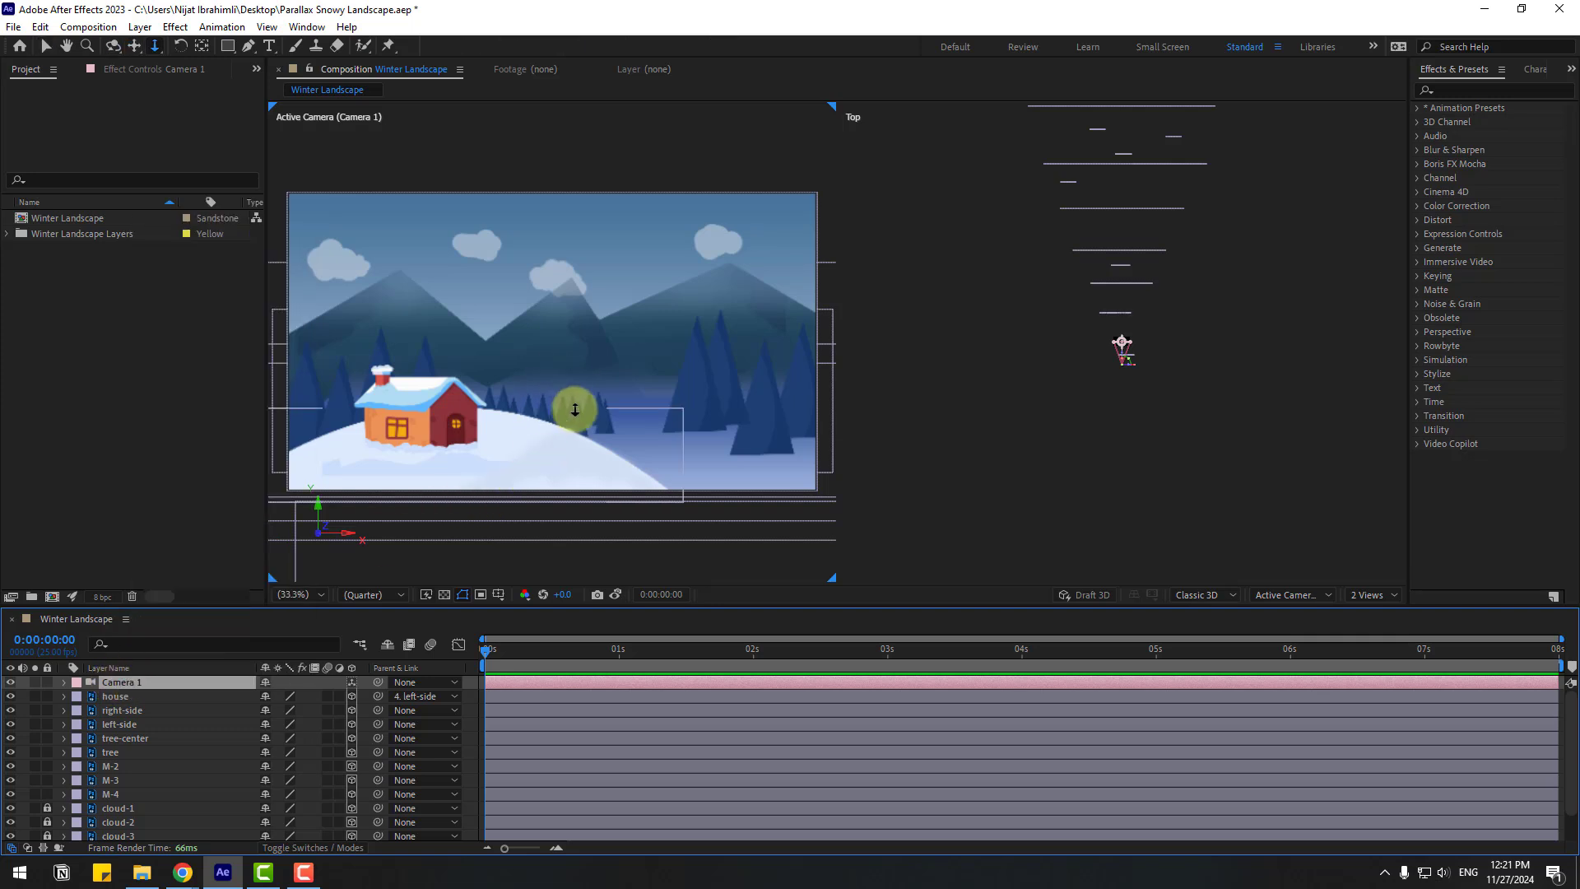
# Dolly the camera back until the right-side snow hill is in the frame
pyautogui.click(155, 45)
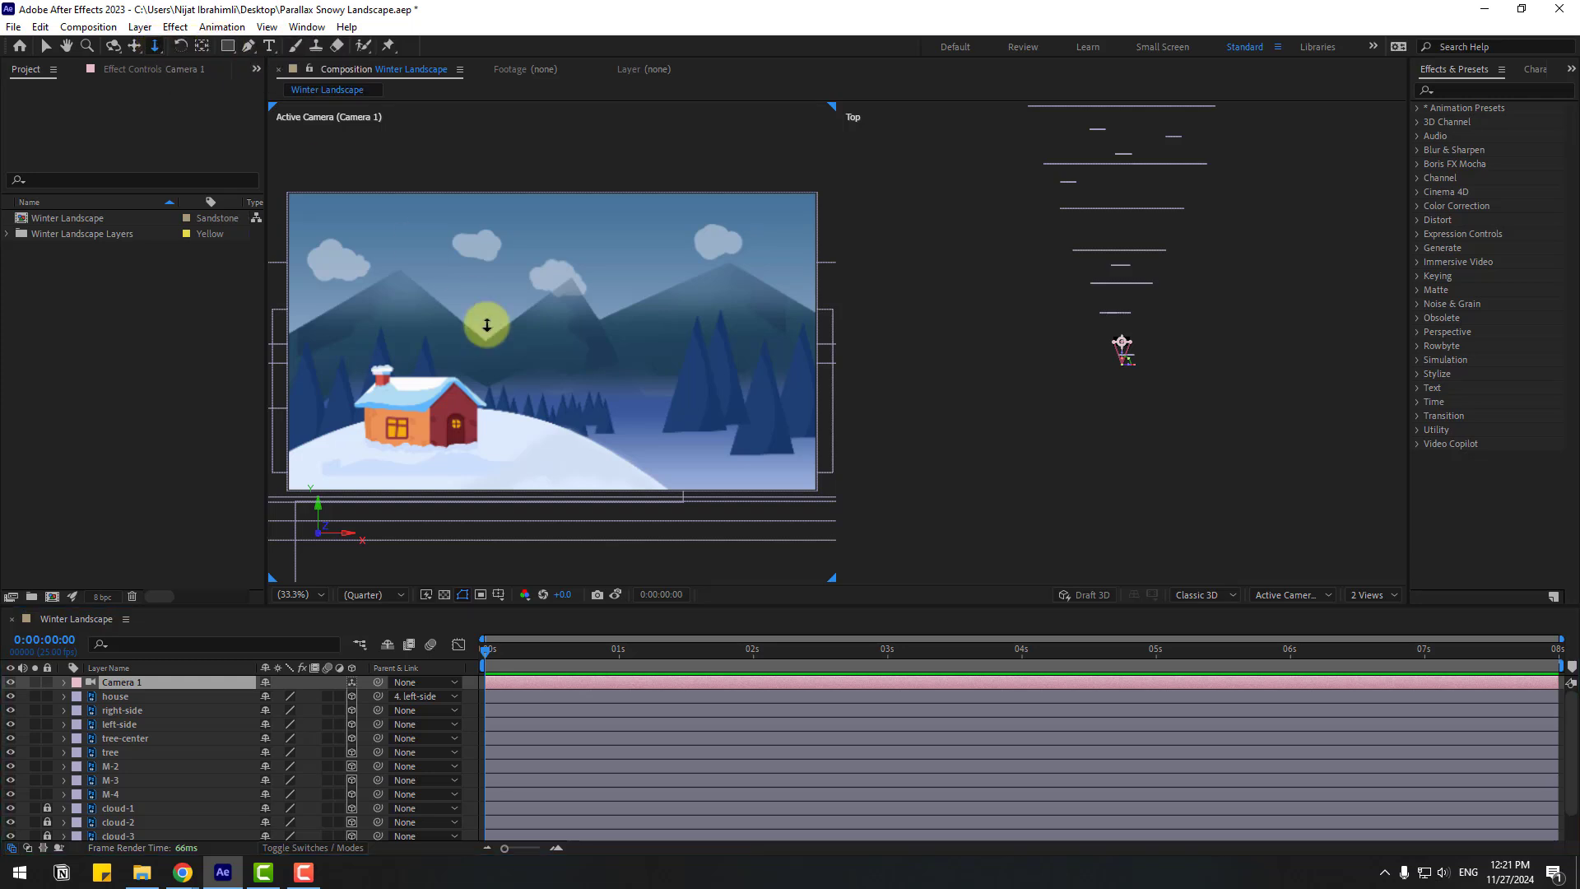
pyautogui.moveTo(636, 399); pyautogui.dragTo(530, 490)
pyautogui.press('v')
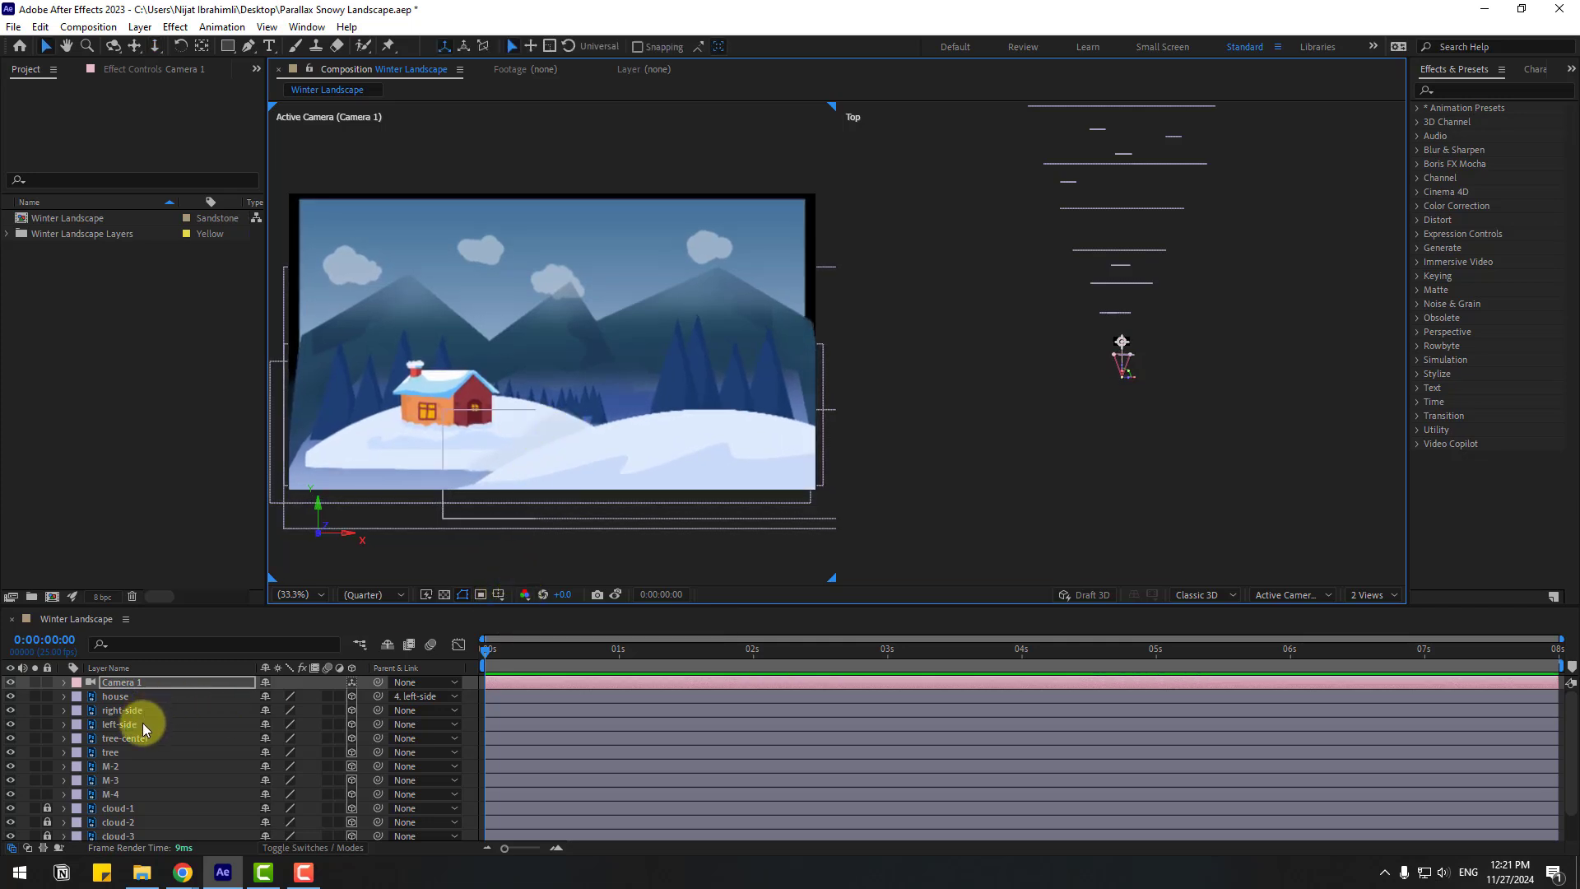
# Scale the left-side layer to 278% and move it left and down so the snow fills the frame's lower left
pyautogui.click(115, 725)
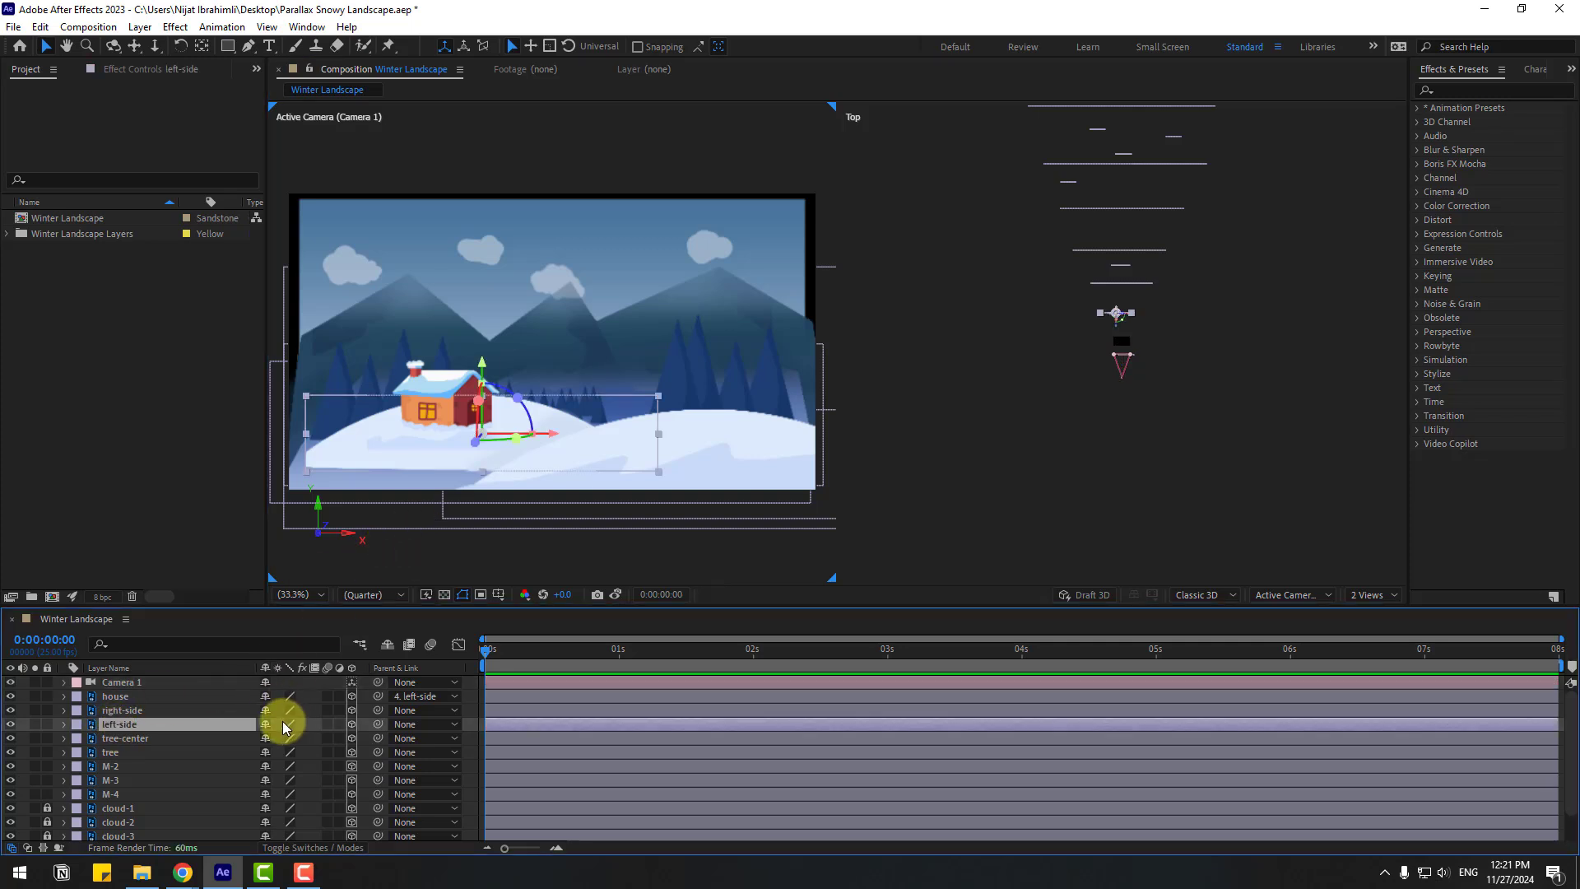
pyautogui.press('s')
pyautogui.moveTo(290, 737); pyautogui.dragTo(327, 737)
pyautogui.moveTo(483, 433); pyautogui.dragTo(535, 436)
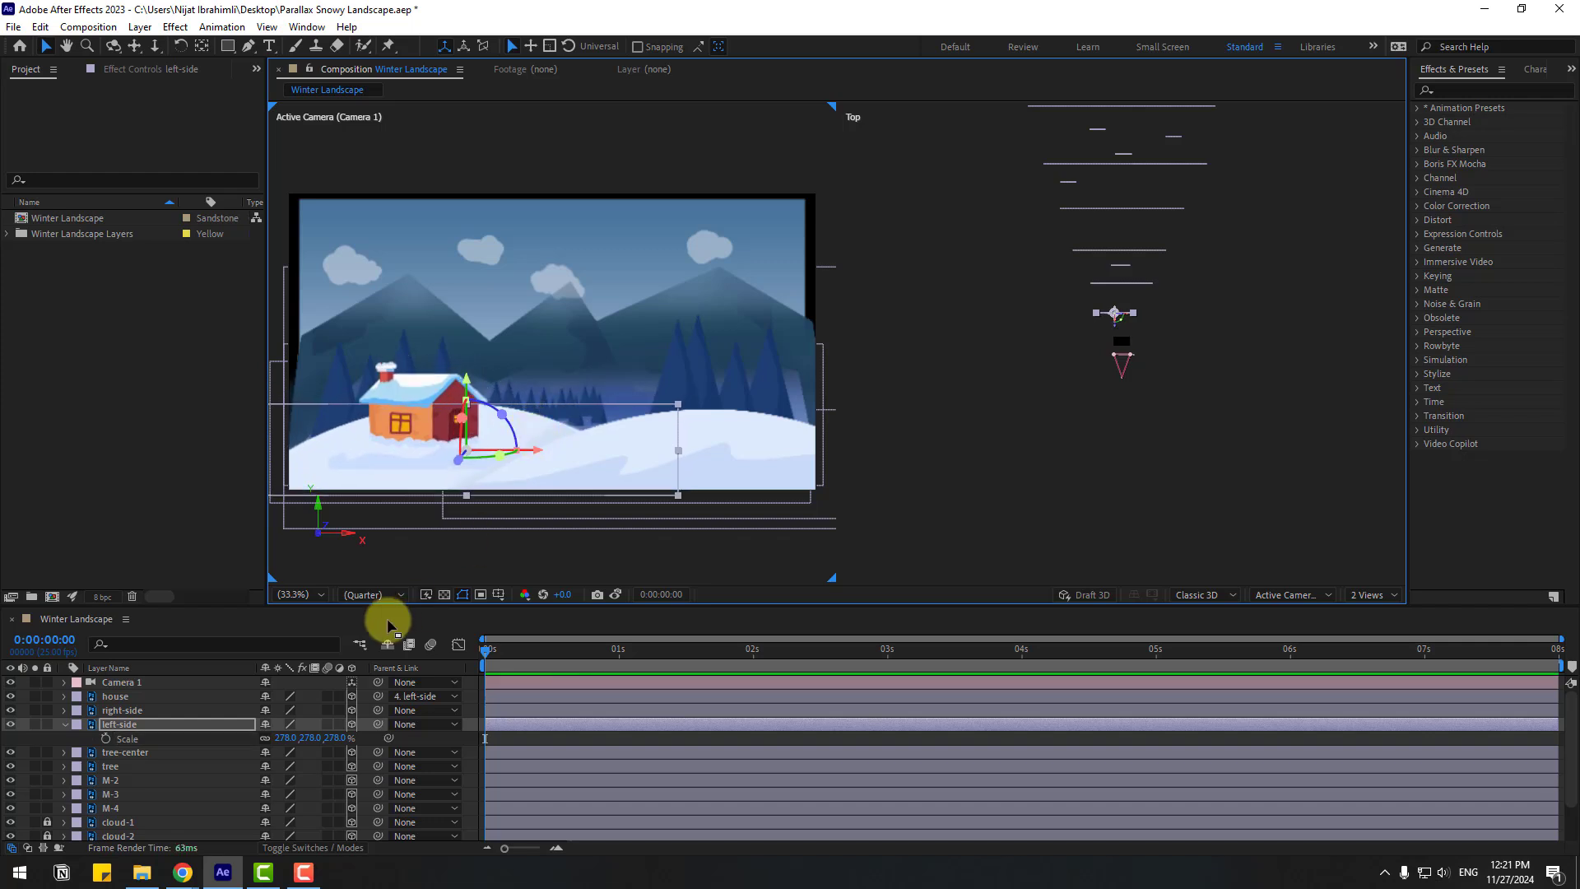
# Orbit the camera to preview the parallax between the layers, and leave all layers deselected
pyautogui.moveTo(569, 453); pyautogui.dragTo(596, 392)
pyautogui.press('1')
pyautogui.press('v')
pyautogui.click(845, 402)
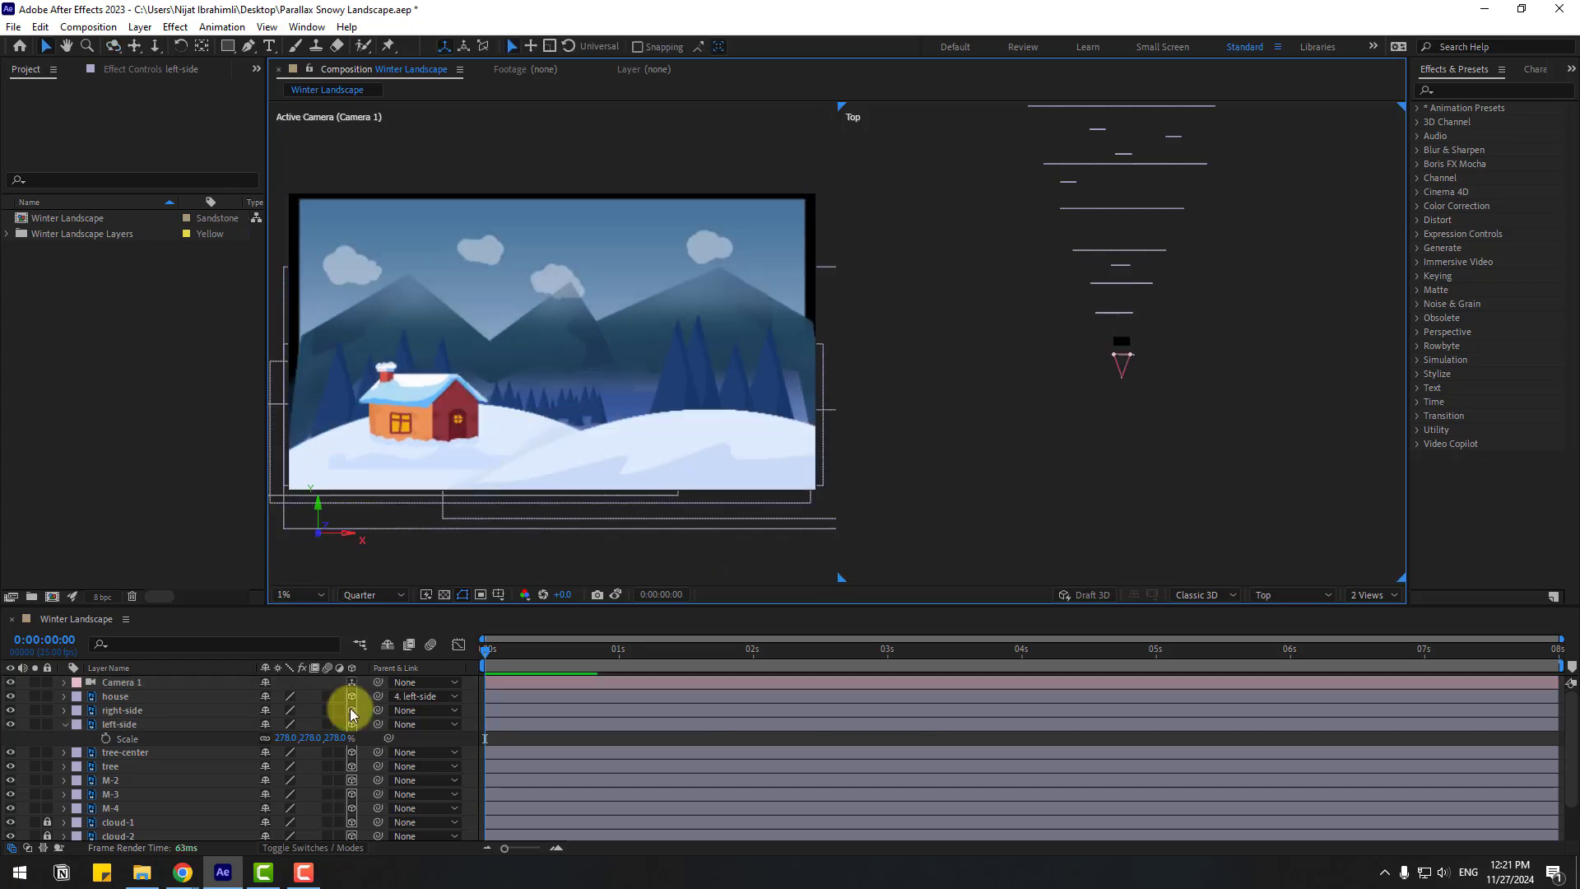
# Scale the sky layer up to about 1182% so it covers the black edges of the camera frame
pyautogui.scroll(-2, 247, 757)
pyautogui.click(136, 833)
pyautogui.press('s')
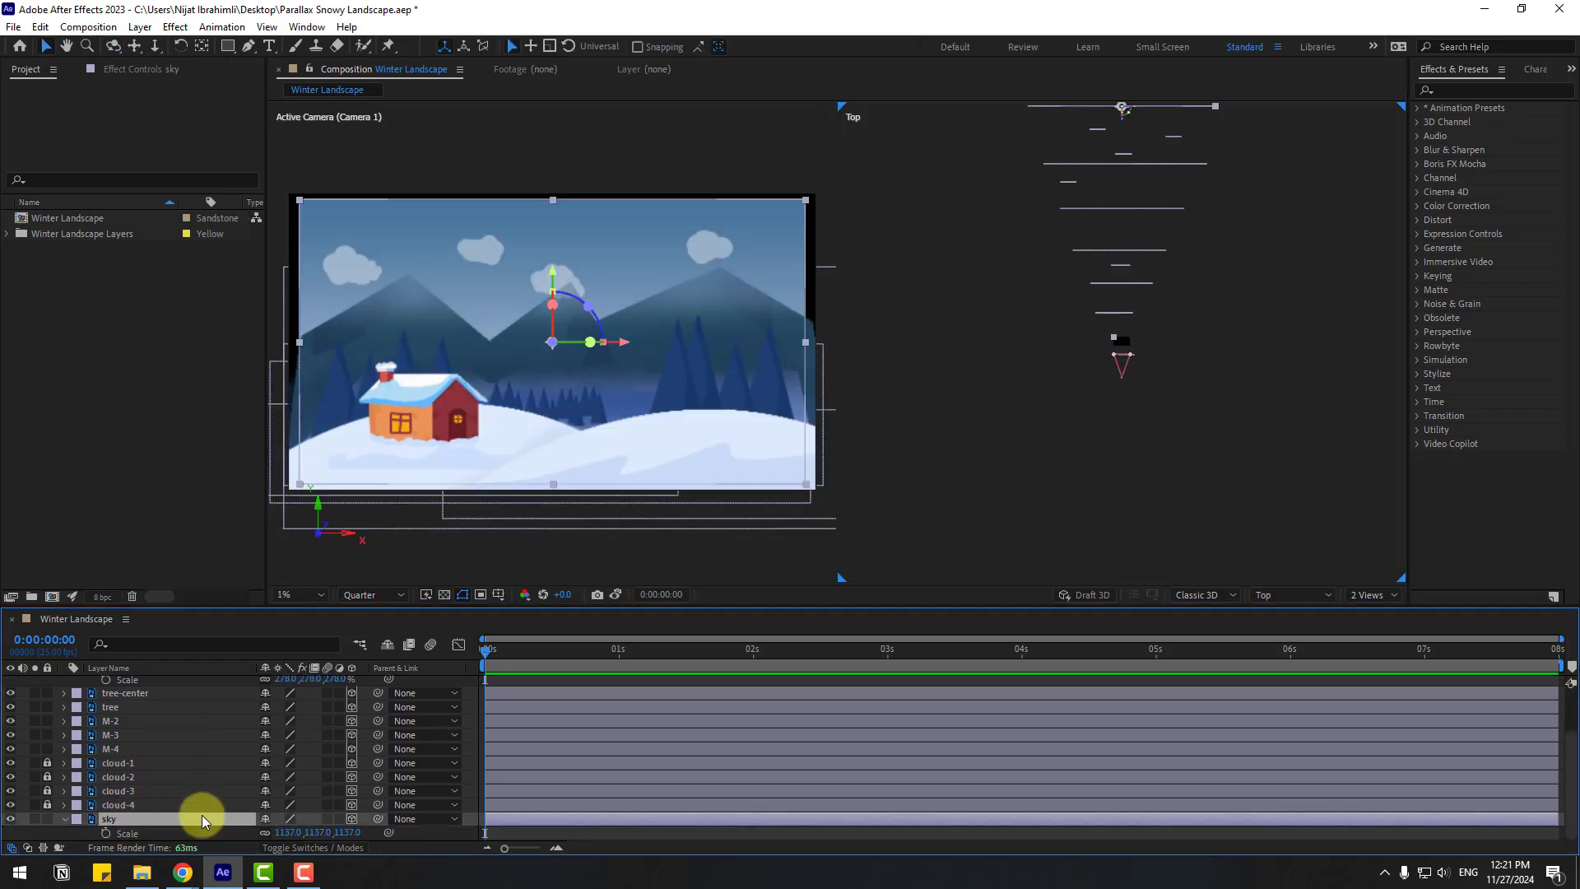
pyautogui.moveTo(289, 832); pyautogui.dragTo(318, 828)
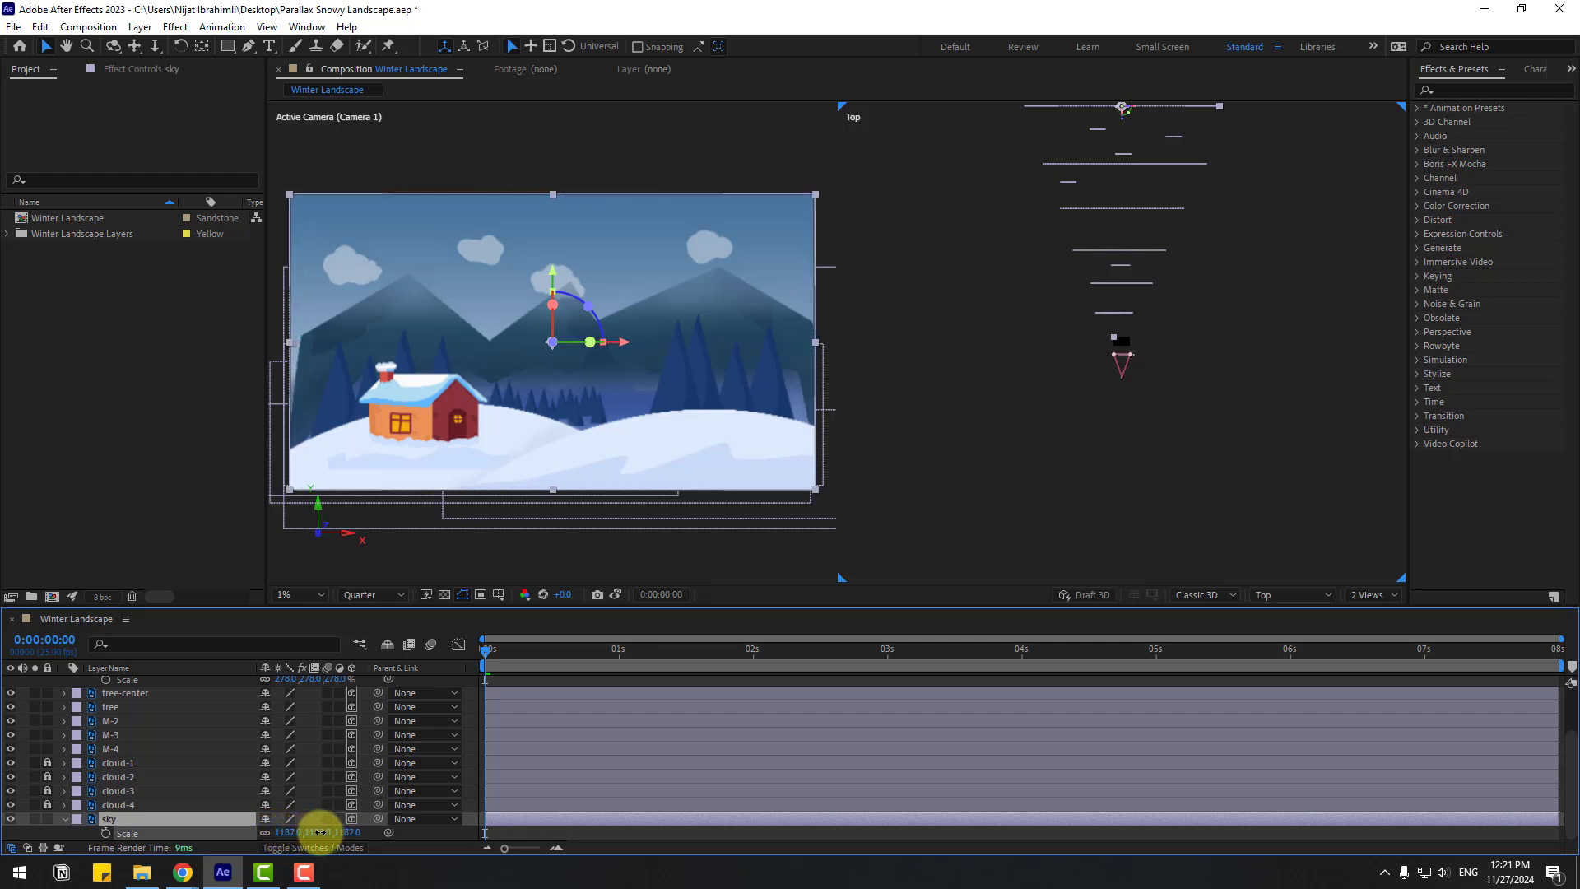
pyautogui.click(47, 819)
pyautogui.click(65, 820)
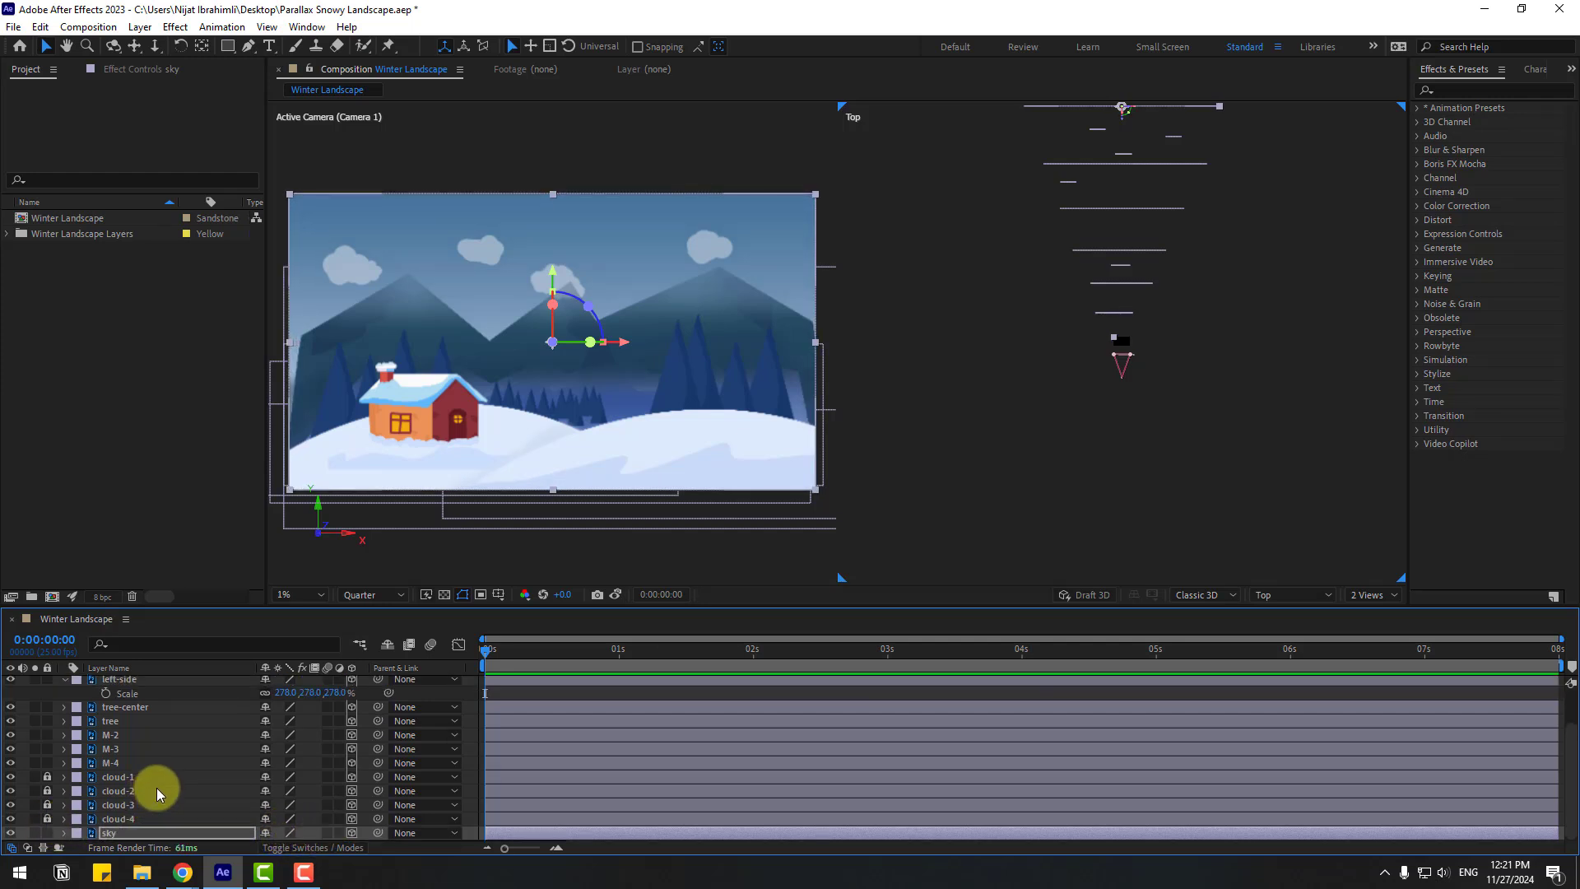
# Scale the M-4 mountain layer up to about 866% and move it slightly down
pyautogui.click(113, 764)
pyautogui.press('s')
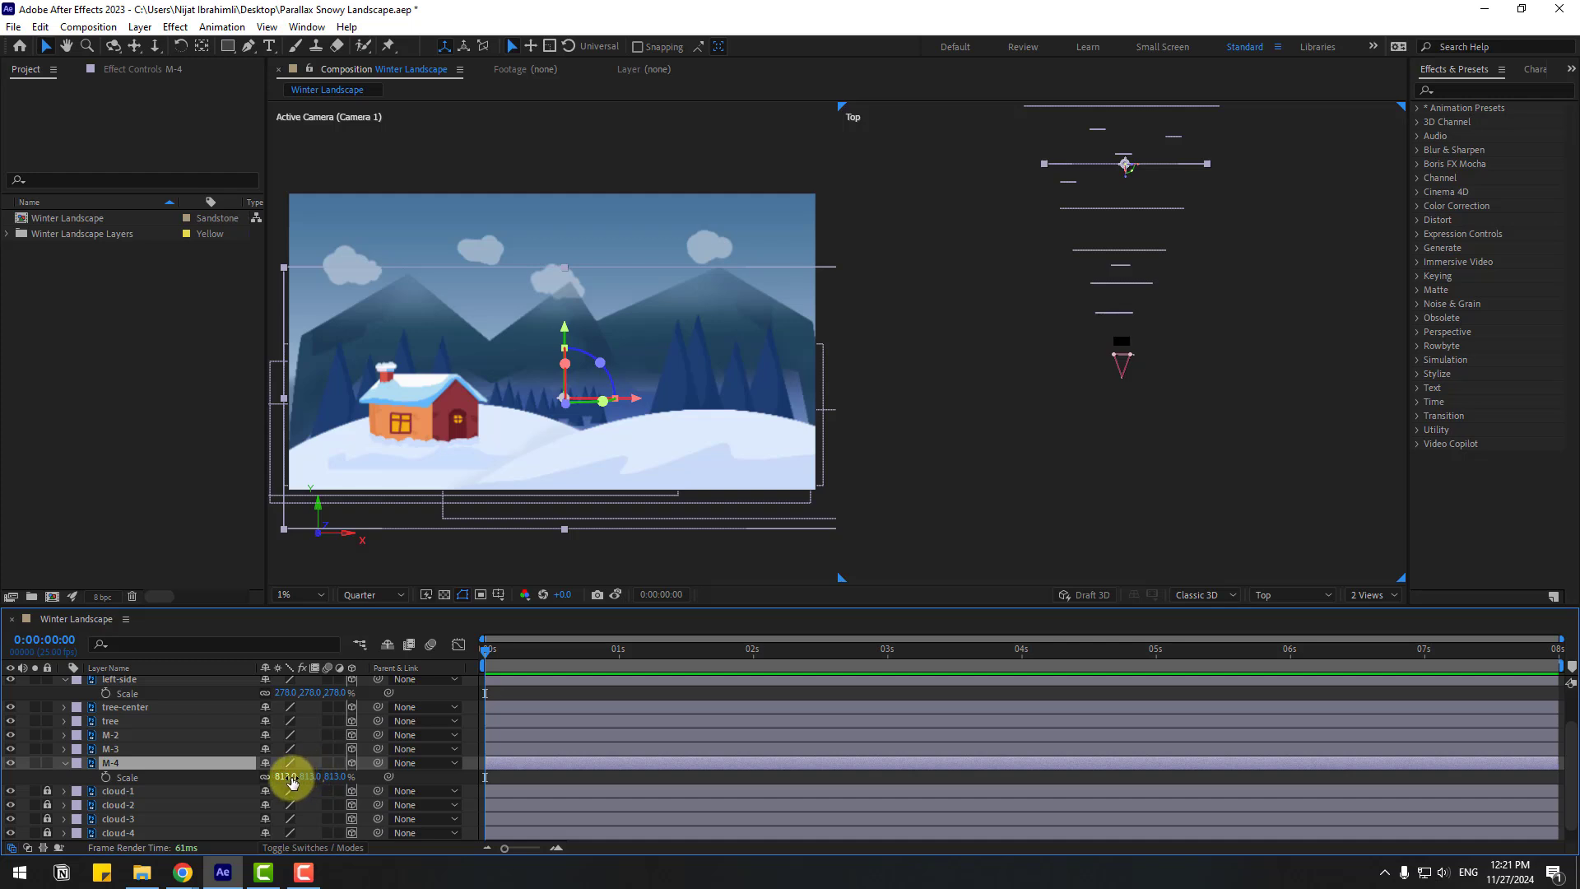
pyautogui.moveTo(292, 782); pyautogui.dragTo(335, 777)
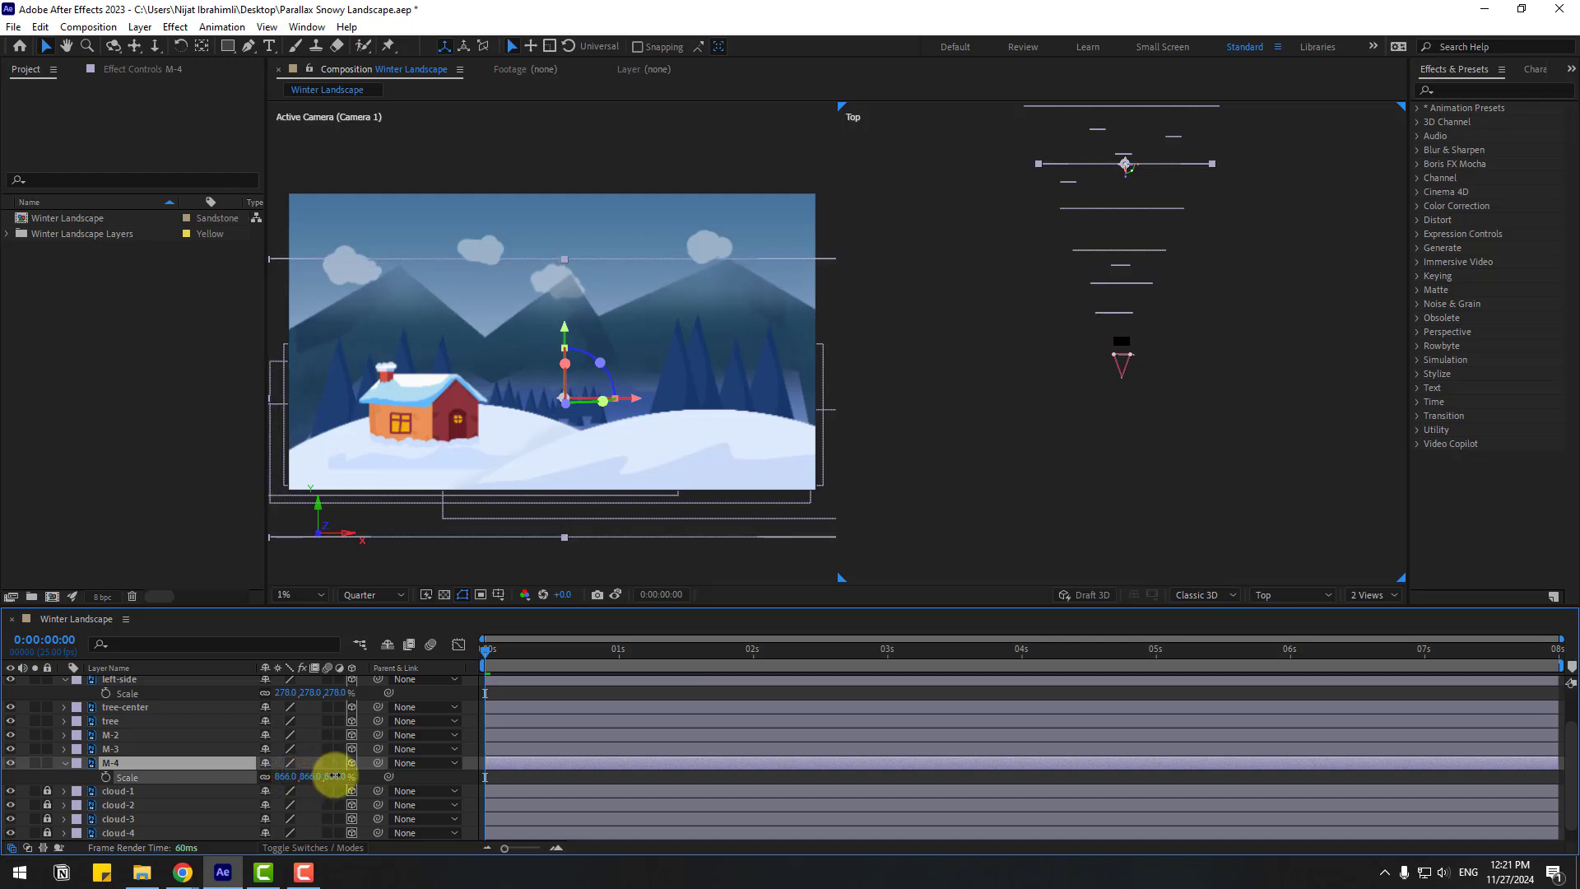
pyautogui.press('s')
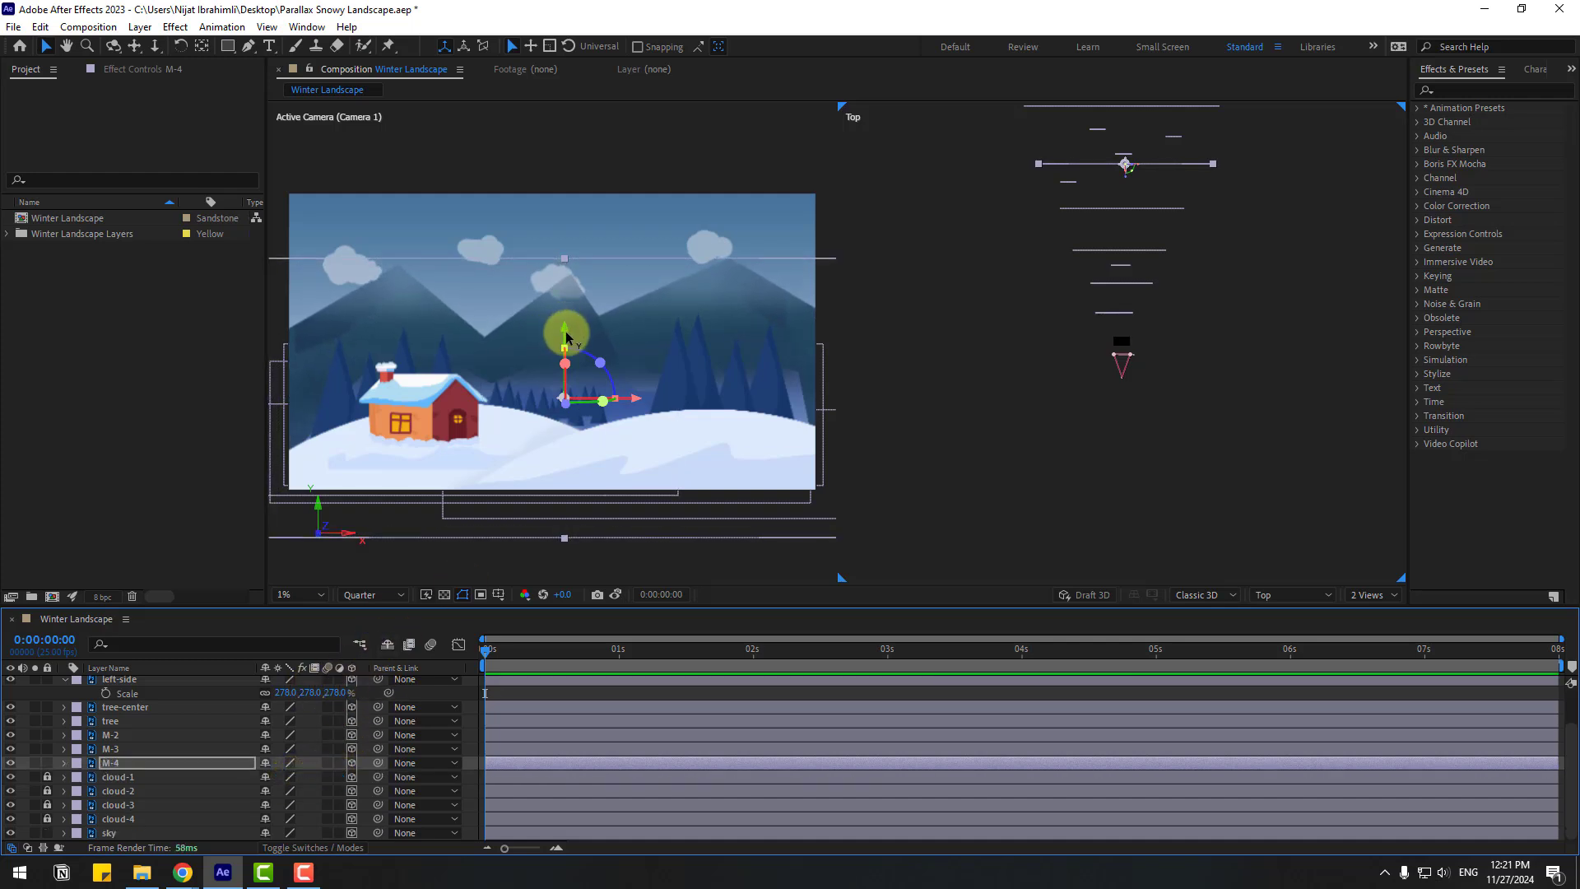
pyautogui.moveTo(566, 338); pyautogui.dragTo(566, 352)
pyautogui.click(105, 768)
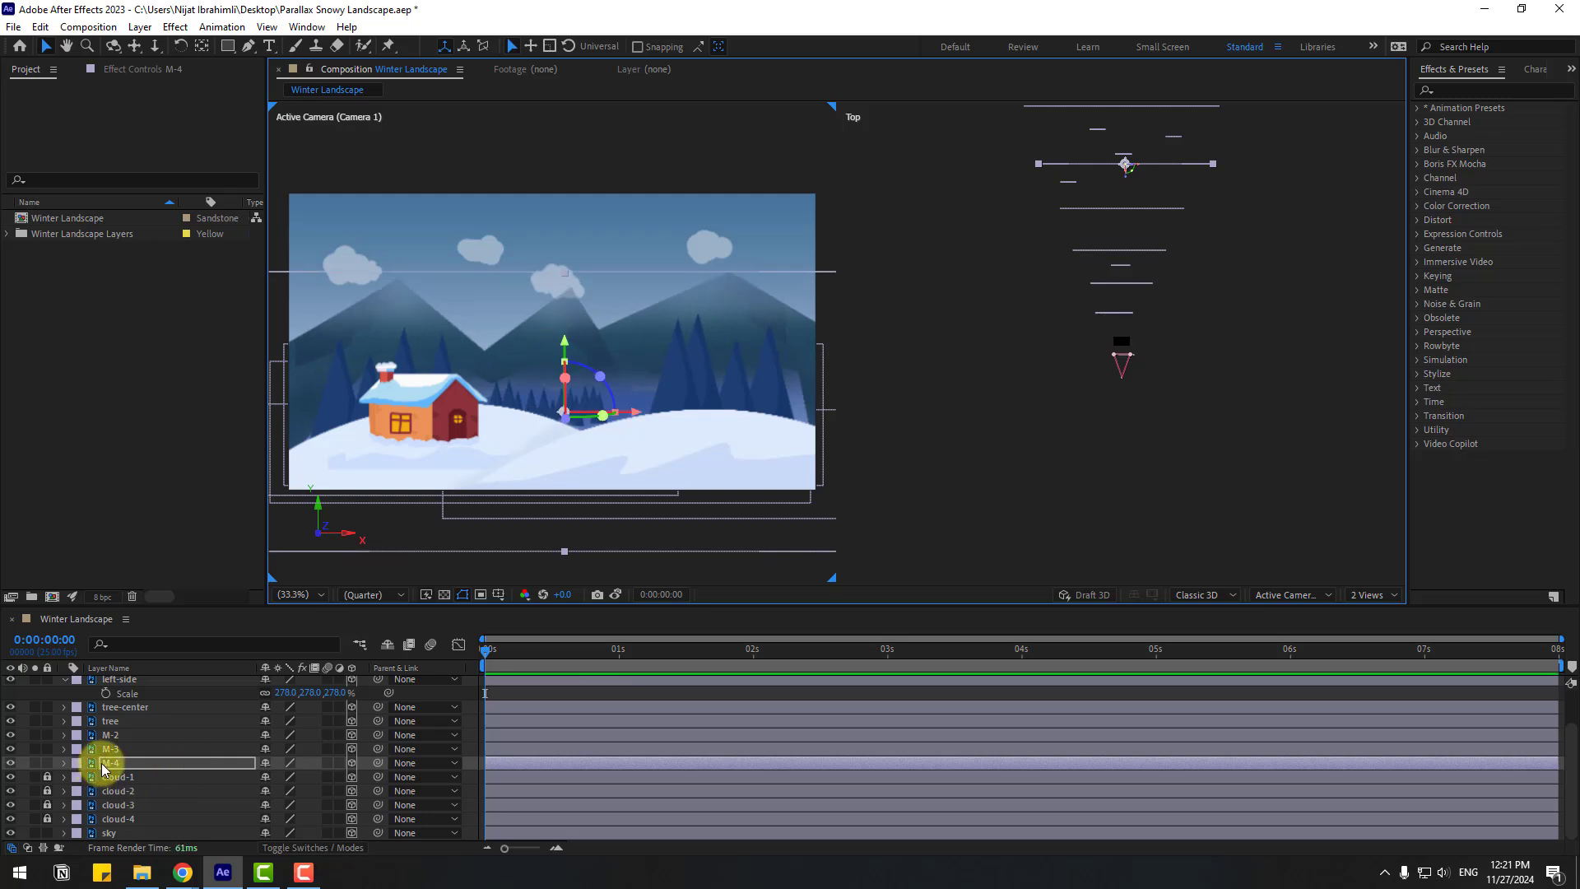
# Enlarge the M-3 layer beyond the frame's sides and nudge it slightly down and to the left
pyautogui.click(111, 749)
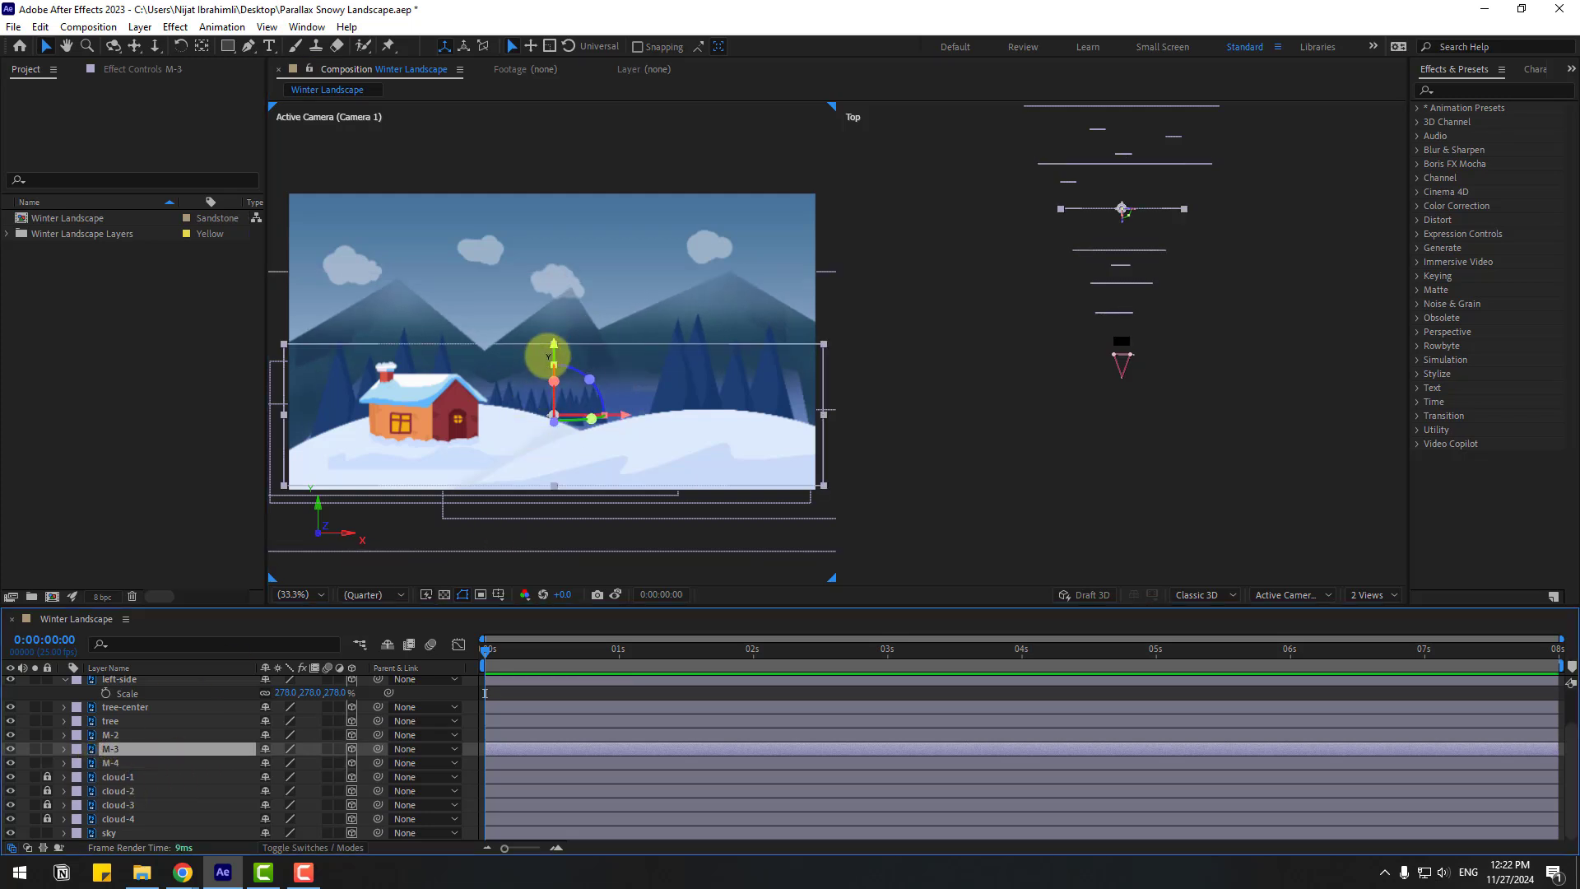
pyautogui.moveTo(553, 351); pyautogui.dragTo(553, 353)
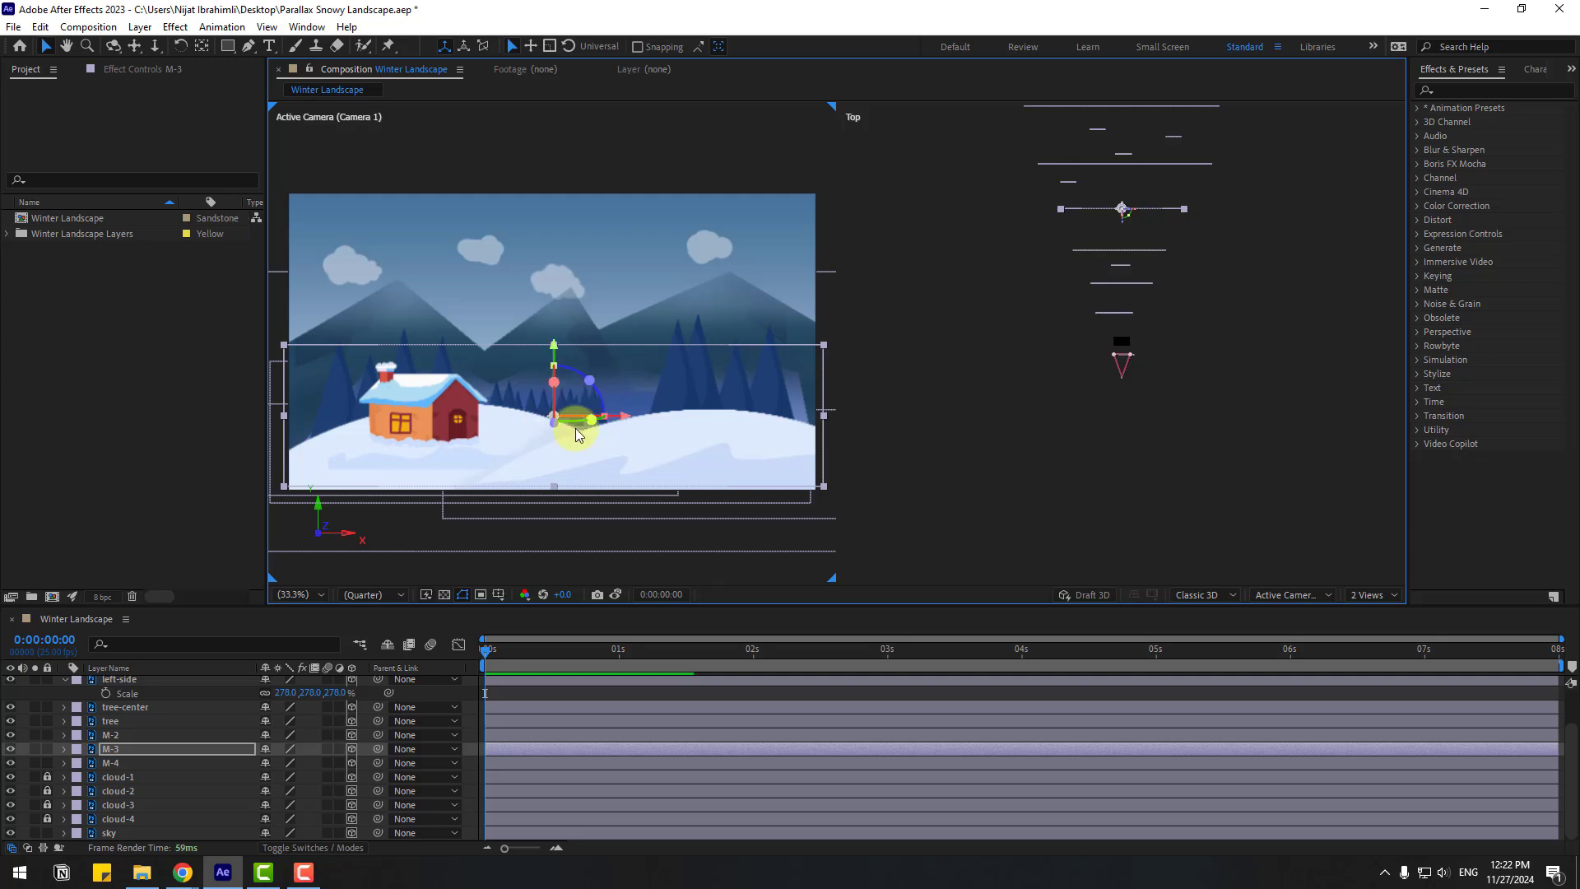
pyautogui.moveTo(823, 485); pyautogui.dragTo(848, 497)
pyautogui.click(848, 497)
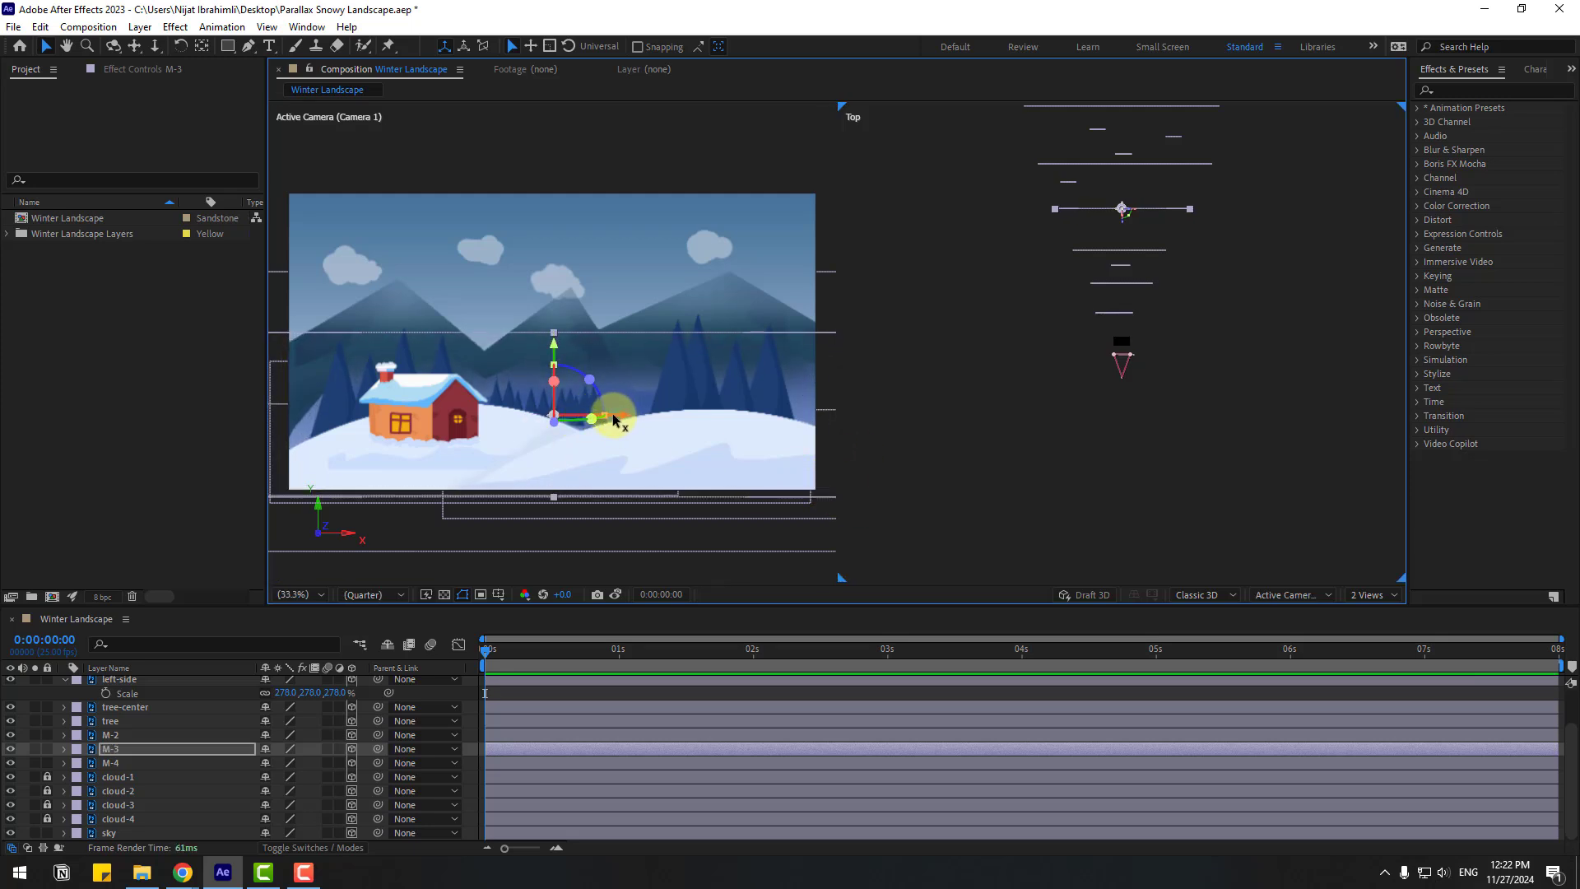
pyautogui.moveTo(613, 420); pyautogui.dragTo(614, 418)
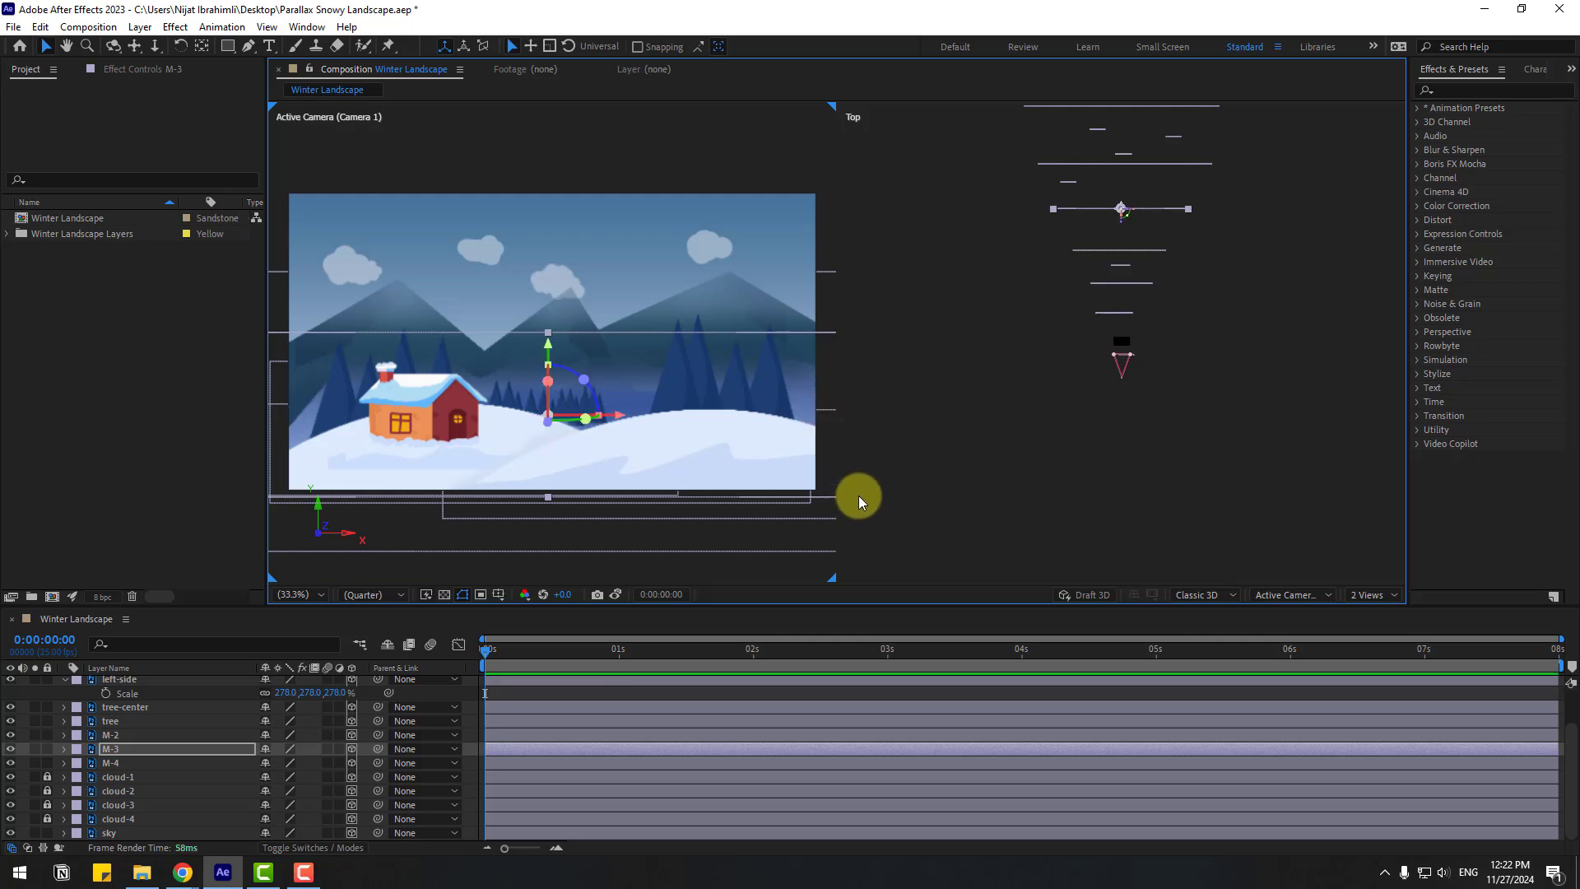
pyautogui.click(124, 748)
pyautogui.press('s')
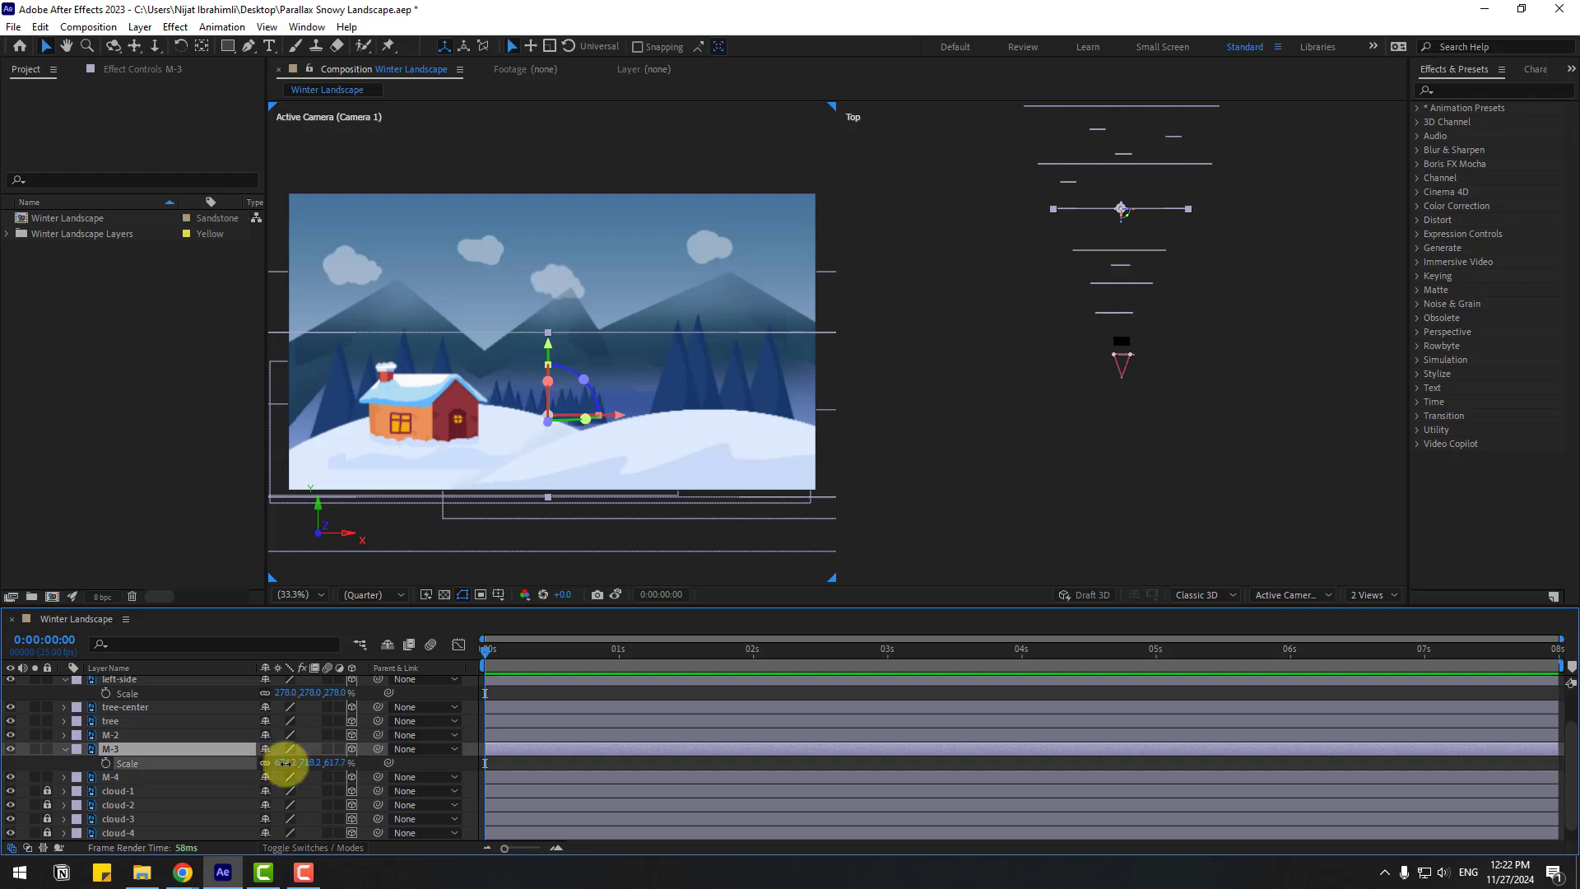
pyautogui.click(65, 749)
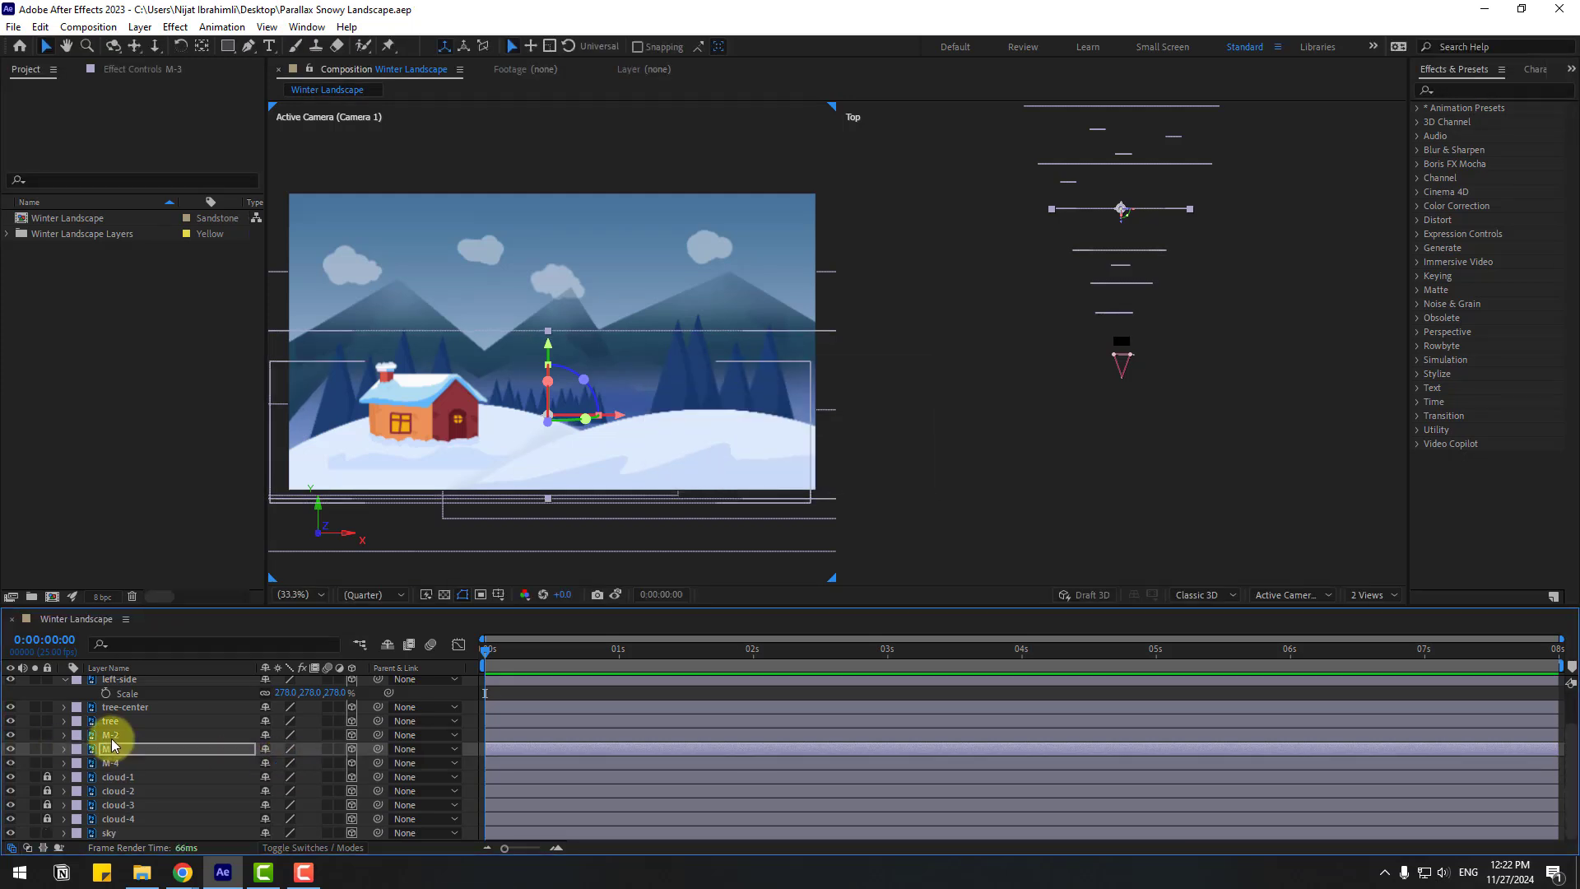
# Scale up the M-2 layer until it extends past both sides of the camera frame
pyautogui.click(112, 735)
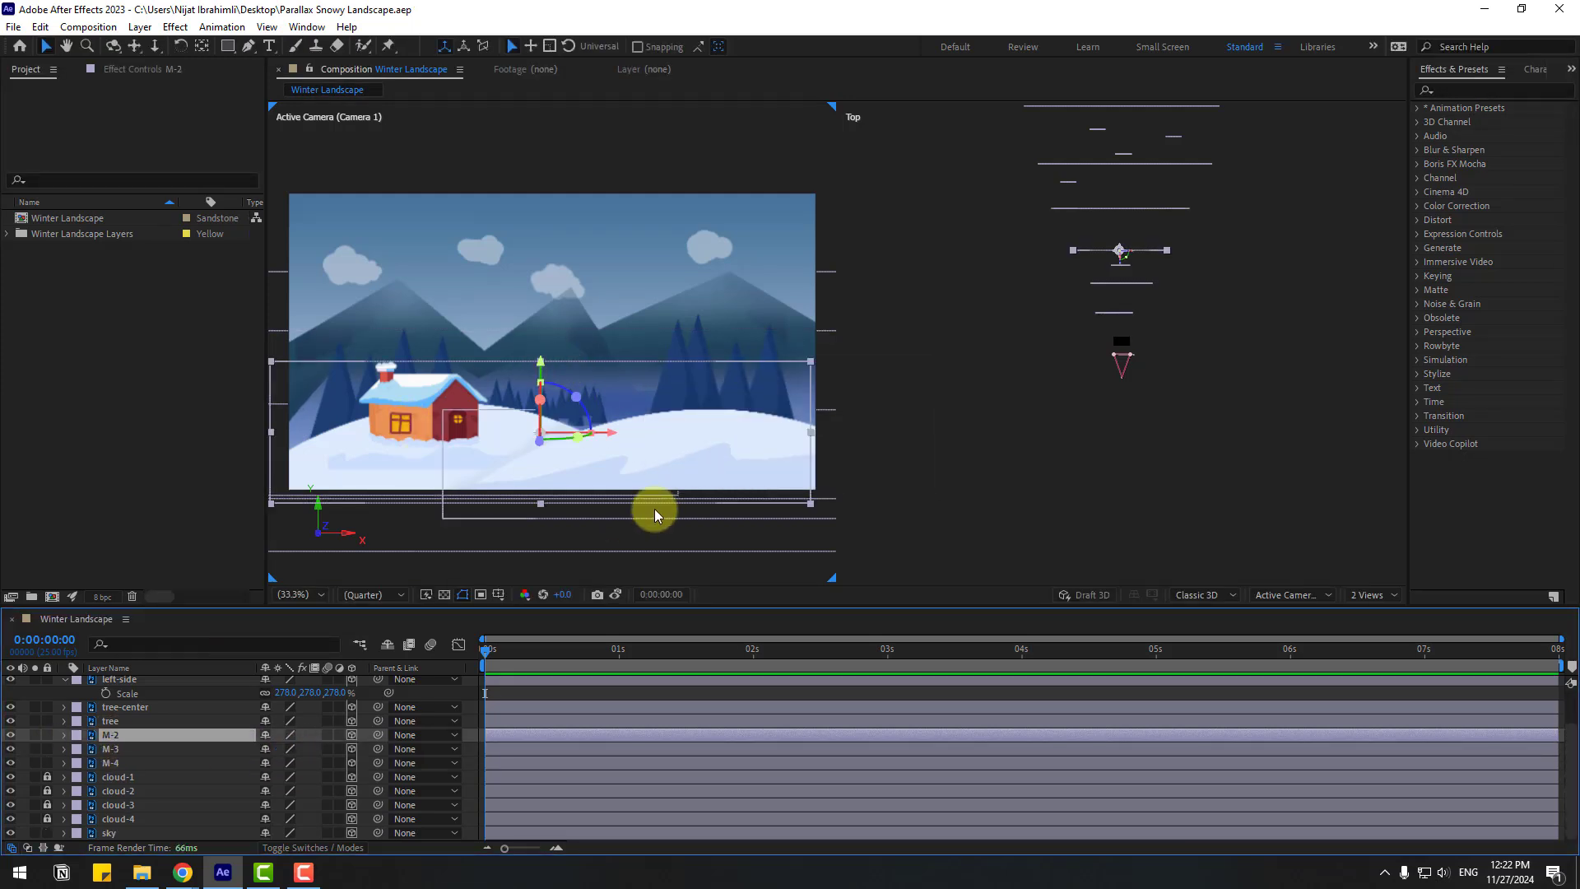
pyautogui.press('s')
pyautogui.moveTo(278, 748); pyautogui.dragTo(321, 743)
pyautogui.click(56, 749)
pyautogui.click(63, 736)
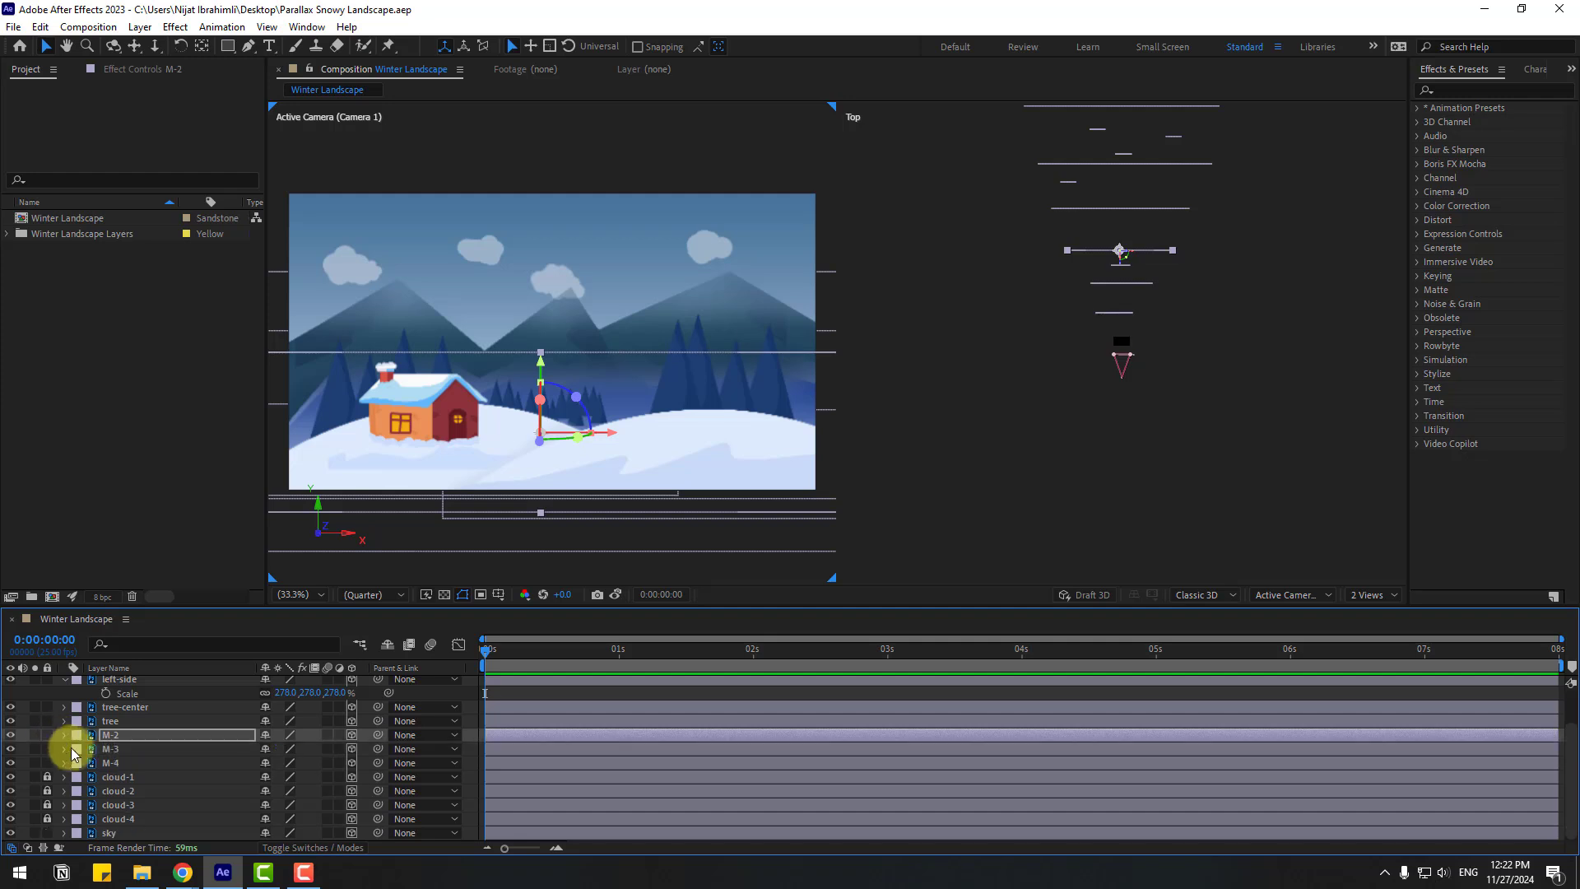
# Scale up the tree layer so its trees reach both side edges of the frame
pyautogui.scroll(1, 91, 753)
pyautogui.click(108, 763)
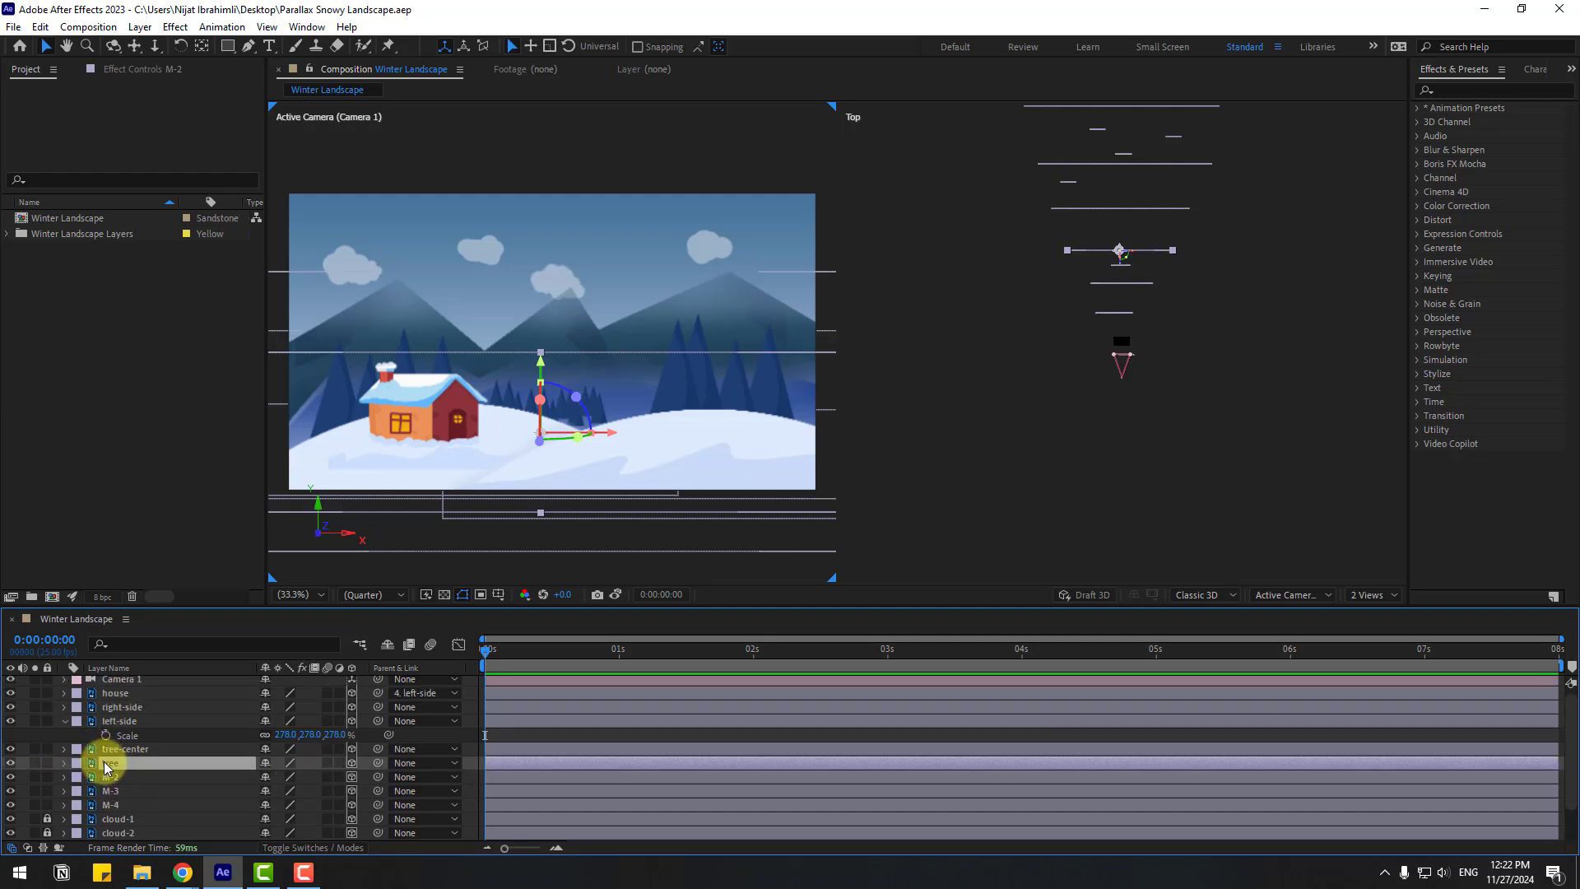
pyautogui.press('s')
pyautogui.moveTo(288, 776); pyautogui.dragTo(336, 775)
pyautogui.click(64, 763)
# Scale the tree-center layer to 544% and move it right, into the gap between the house and the right-hand trees
pyautogui.click(126, 748)
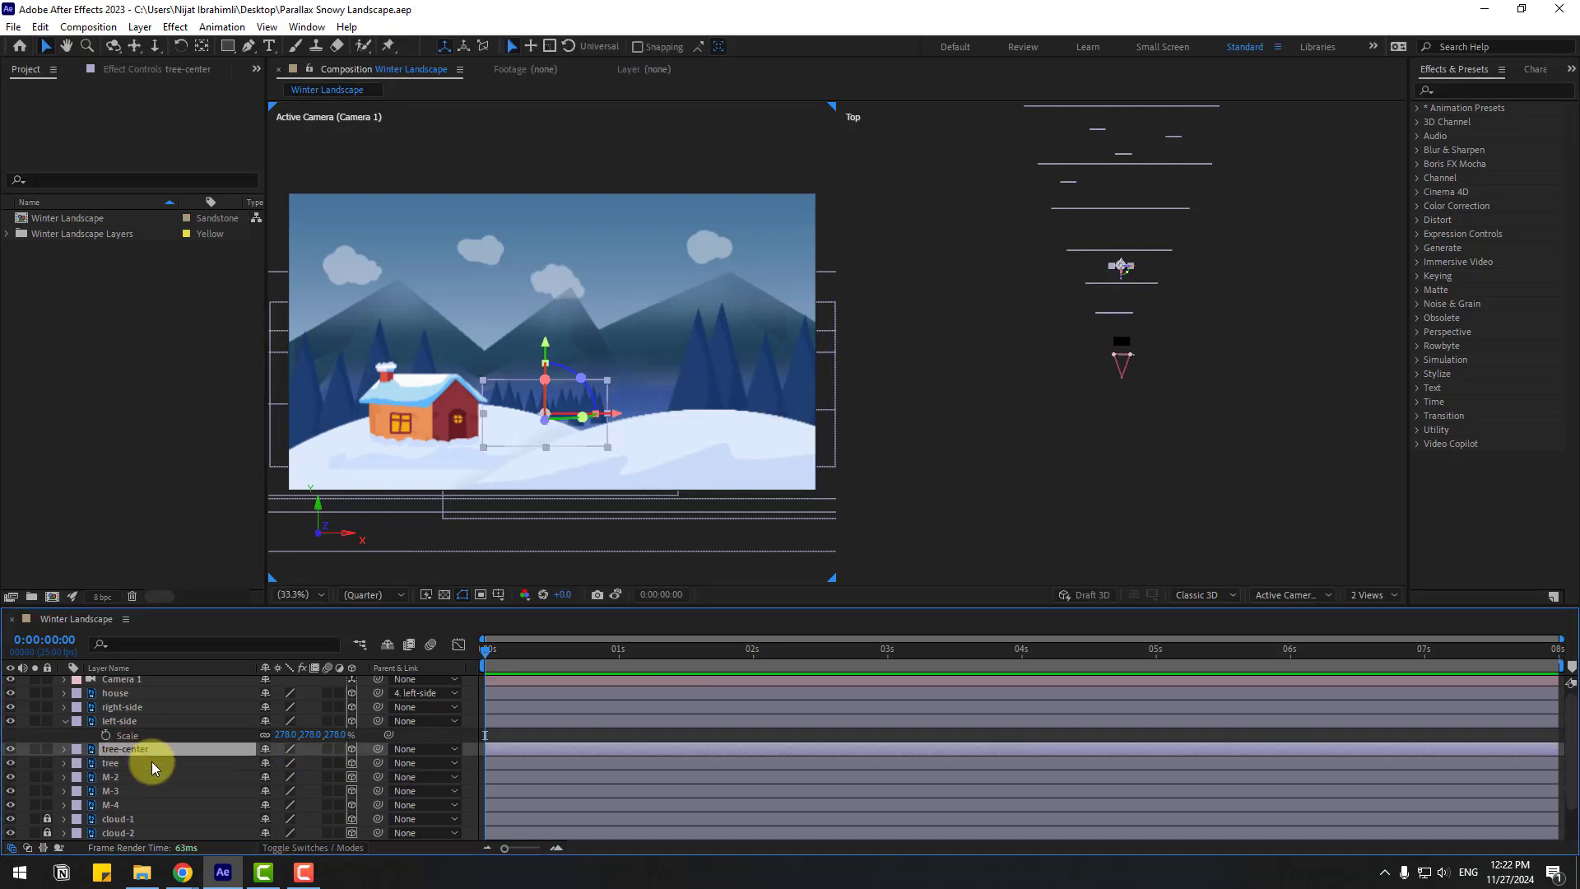
pyautogui.press('s')
pyautogui.moveTo(284, 762); pyautogui.dragTo(623, 403)
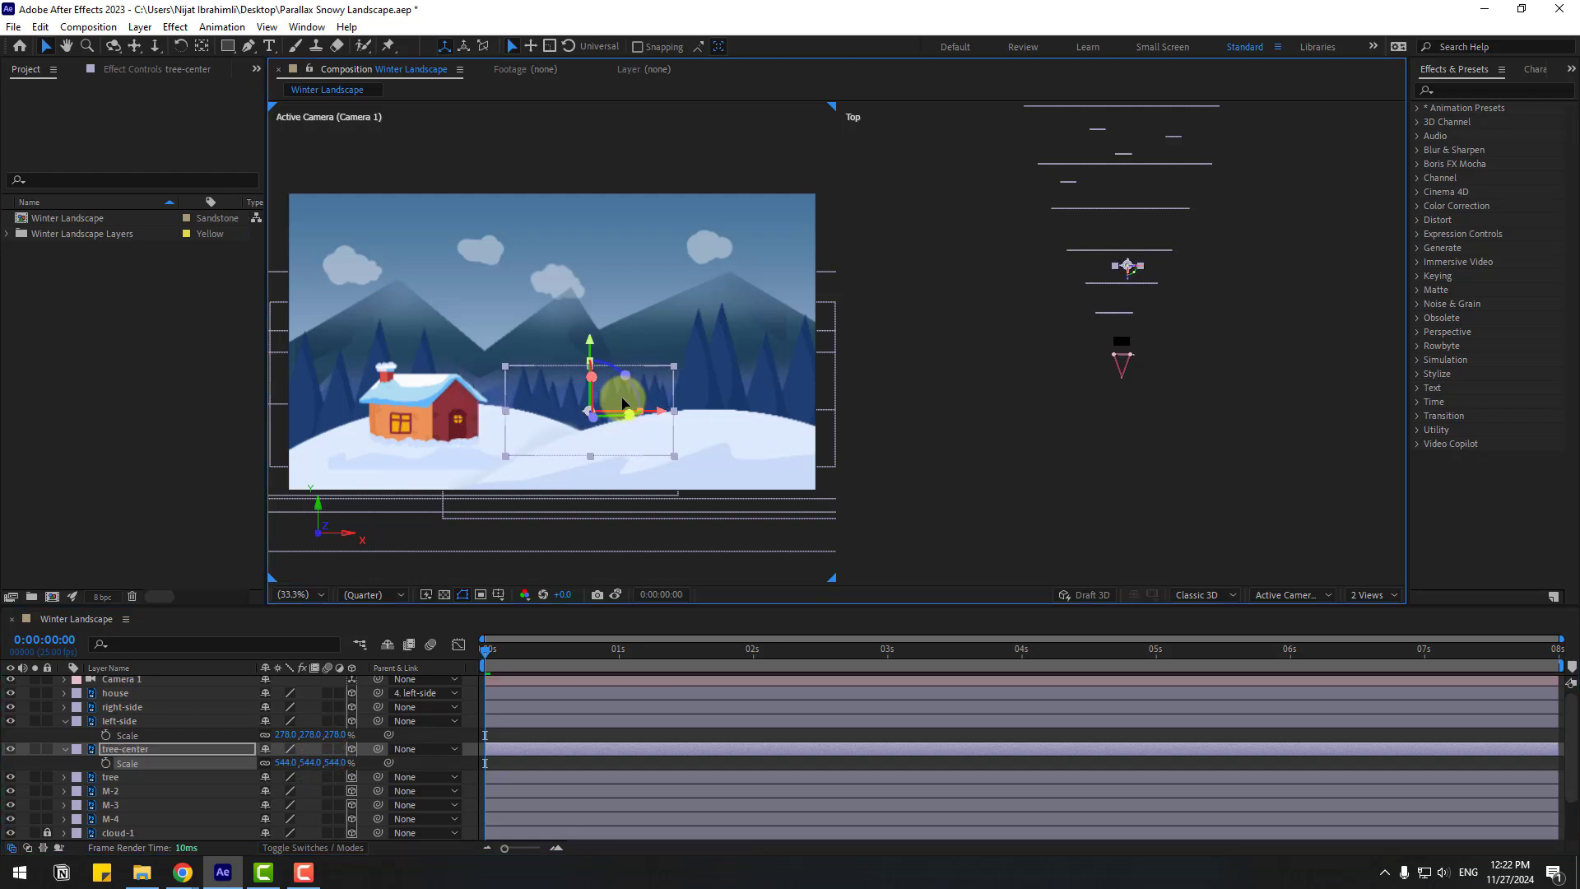
pyautogui.click(65, 749)
pyautogui.click(65, 721)
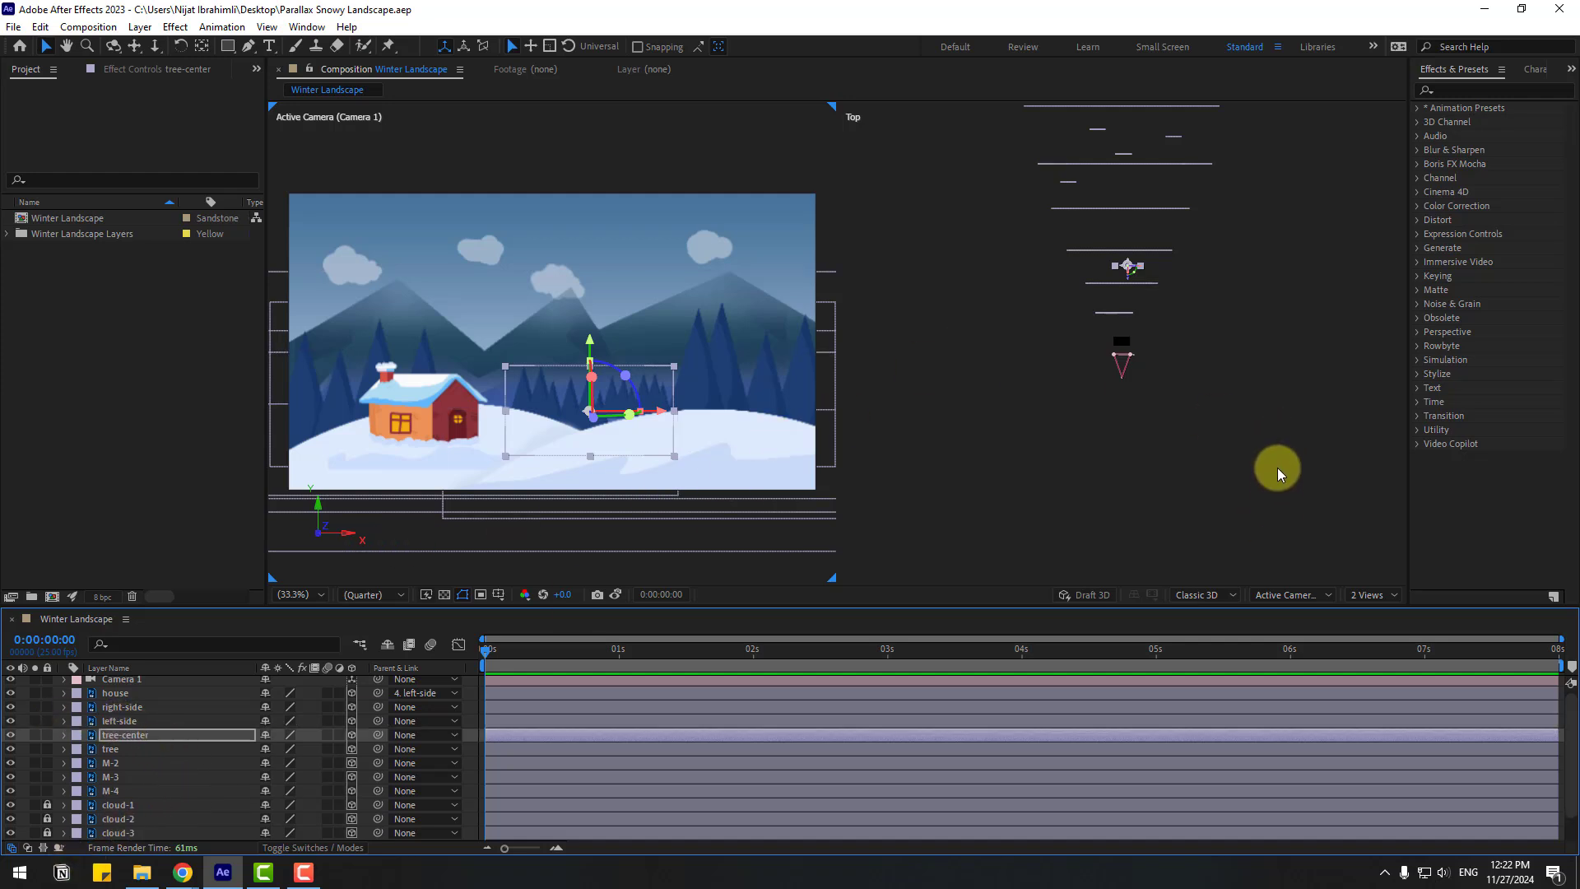
# Switch the composition to a single Active Camera view and fit the frame to the viewer
pyautogui.click(1279, 363)
pyautogui.click(1359, 594)
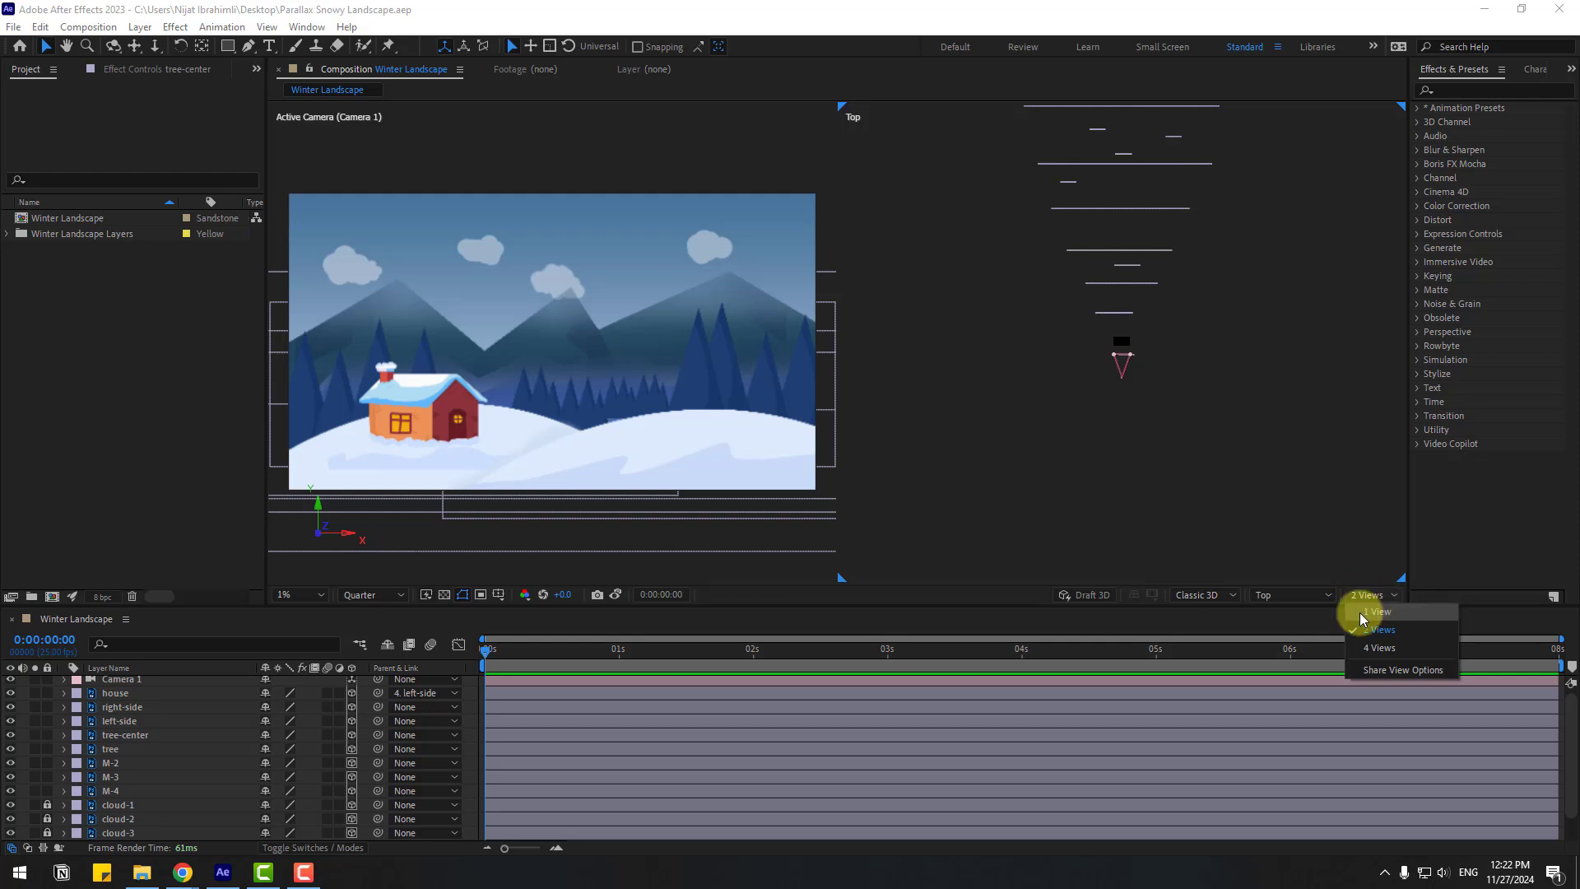
pyautogui.click(1369, 614)
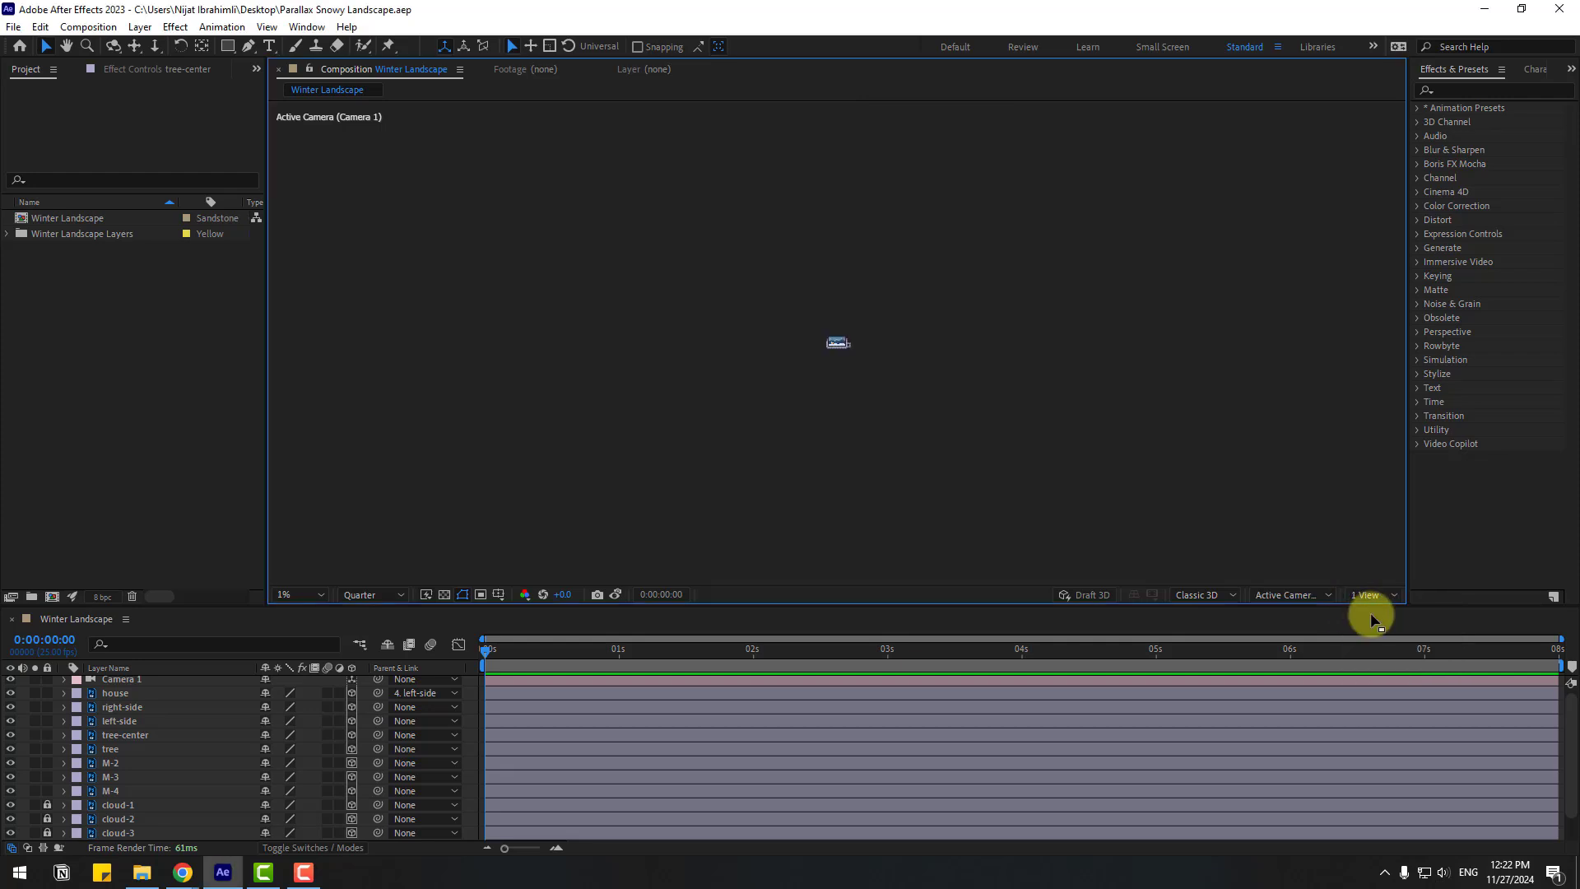
pyautogui.click(322, 595)
pyautogui.click(332, 321)
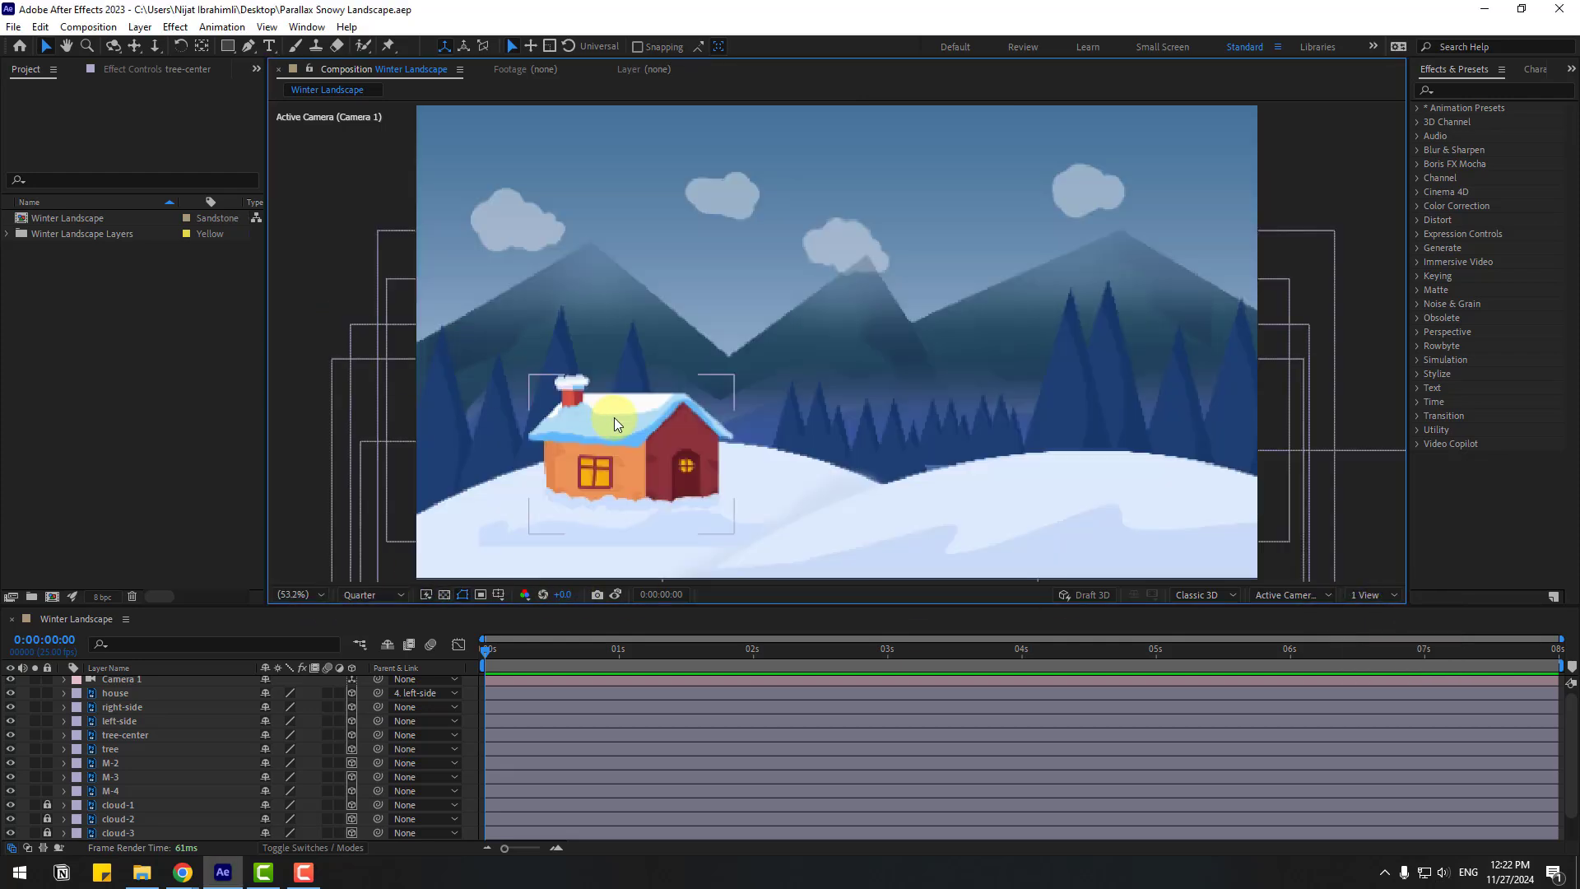
# Orbit Camera 1 to preview the parallax of the rescaled layers, restore its framing, and return to the Selection tool
pyautogui.scroll(1, 191, 723)
pyautogui.click(117, 683)
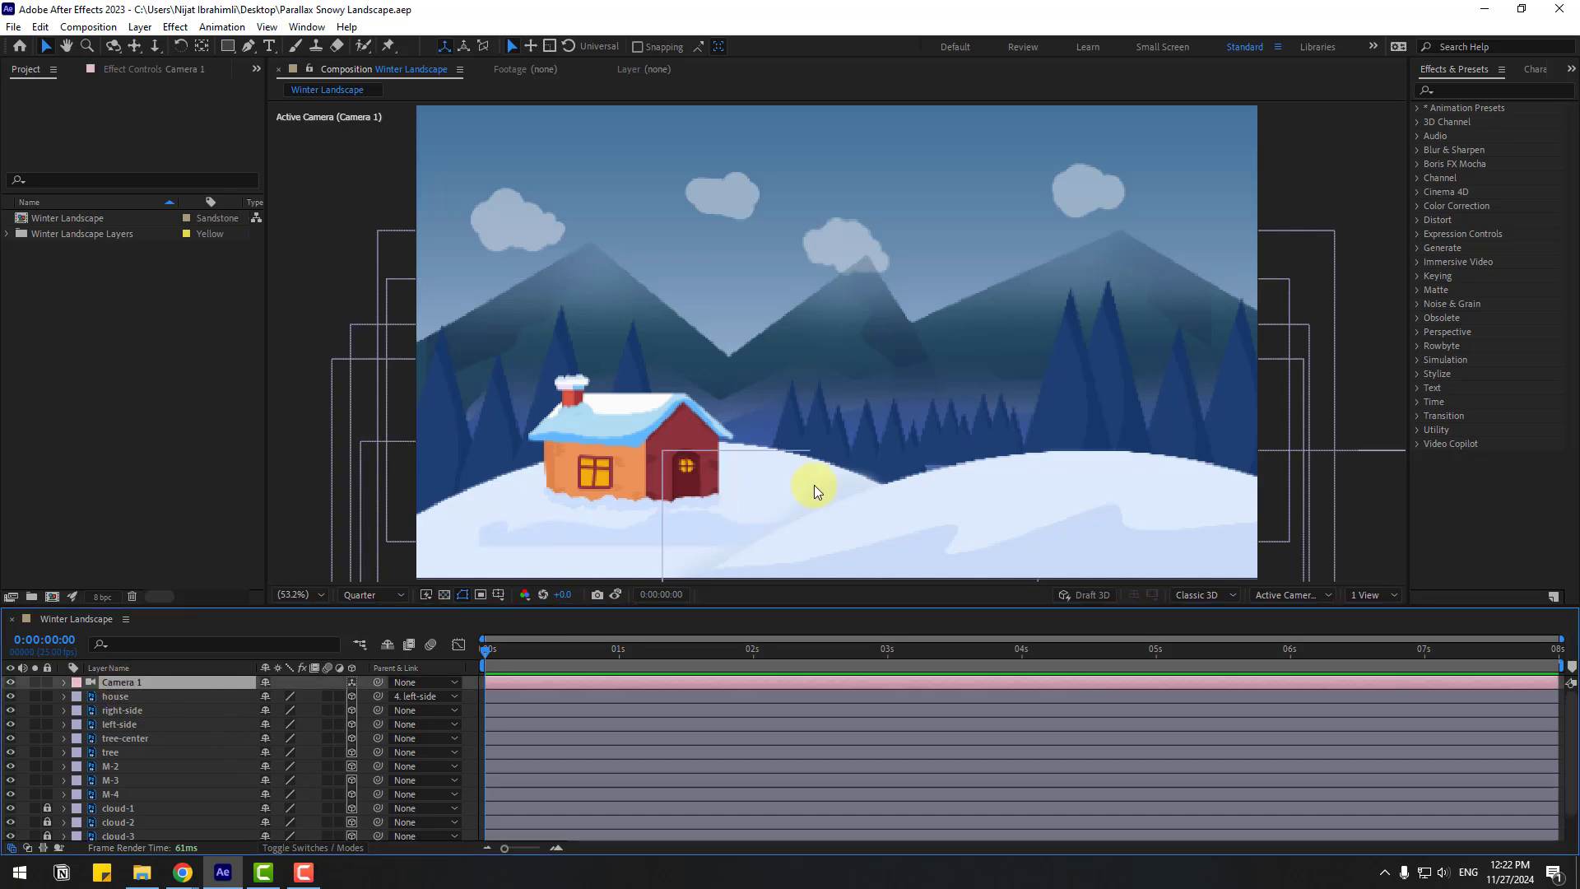
pyautogui.press('c')
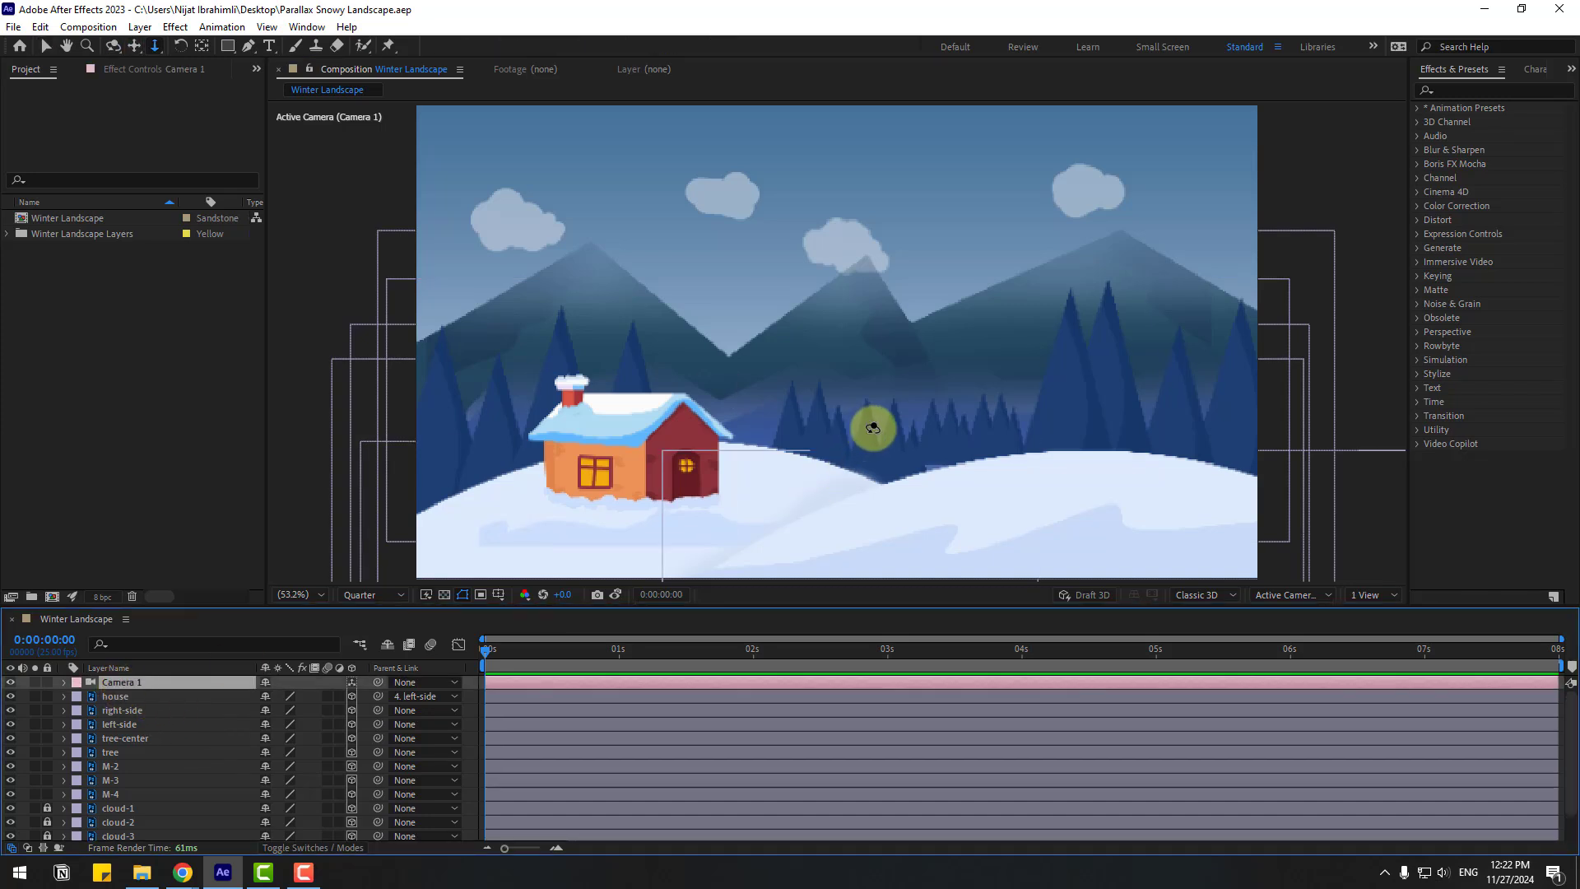
pyautogui.press('c')
pyautogui.moveTo(882, 399); pyautogui.dragTo(920, 427)
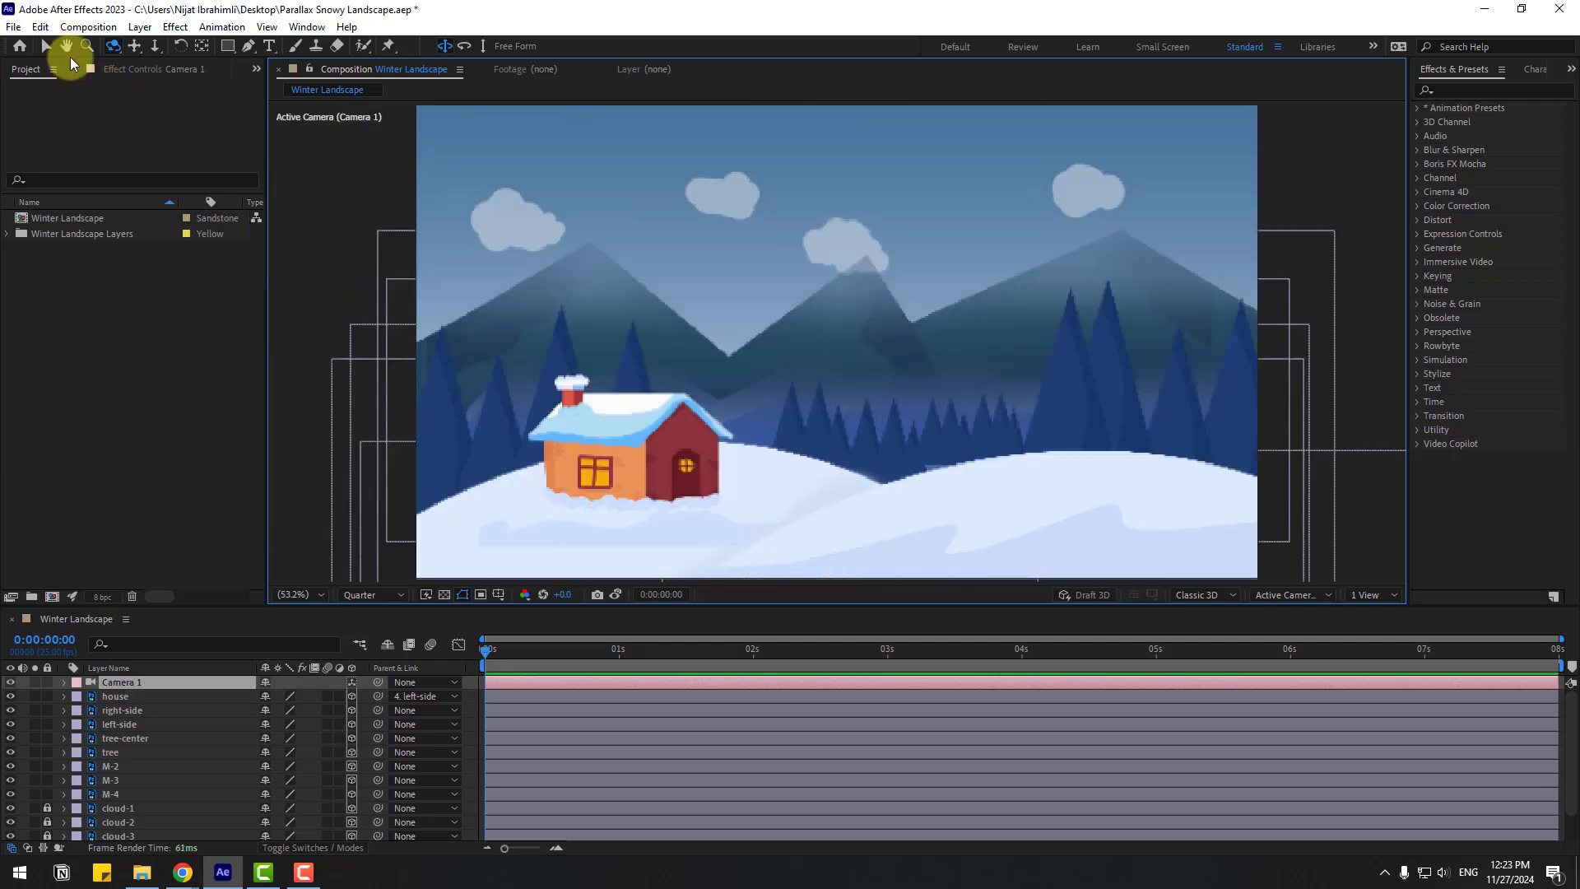
pyautogui.press('v')
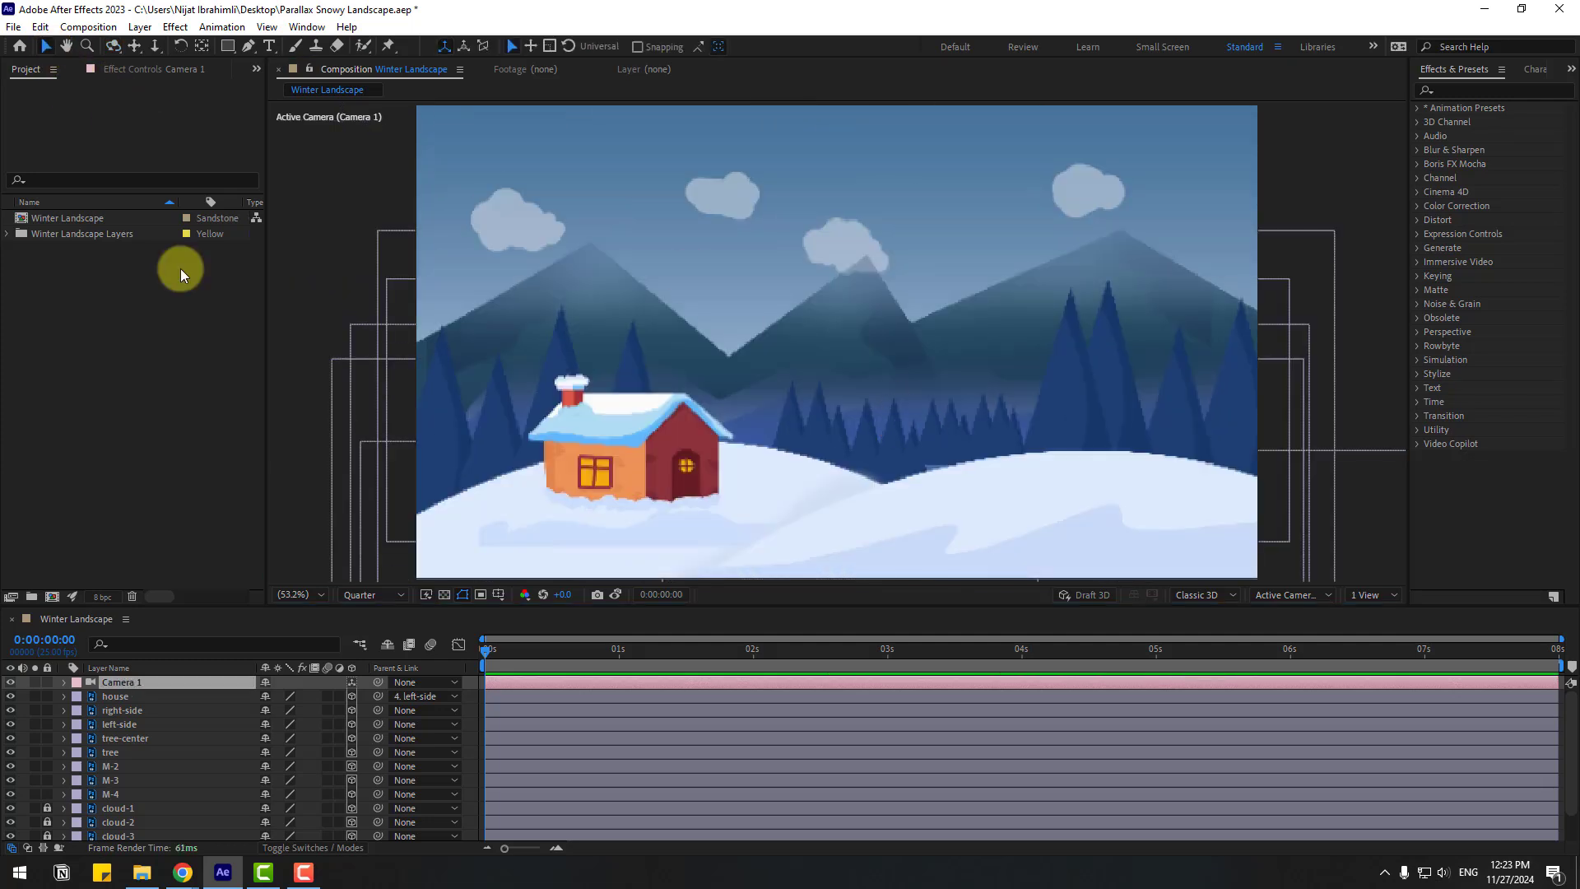
# Create an orbit null for Camera 1 and center the null's anchor point within its square
pyautogui.rightClick(130, 683)
pyautogui.moveTo(265, 556)
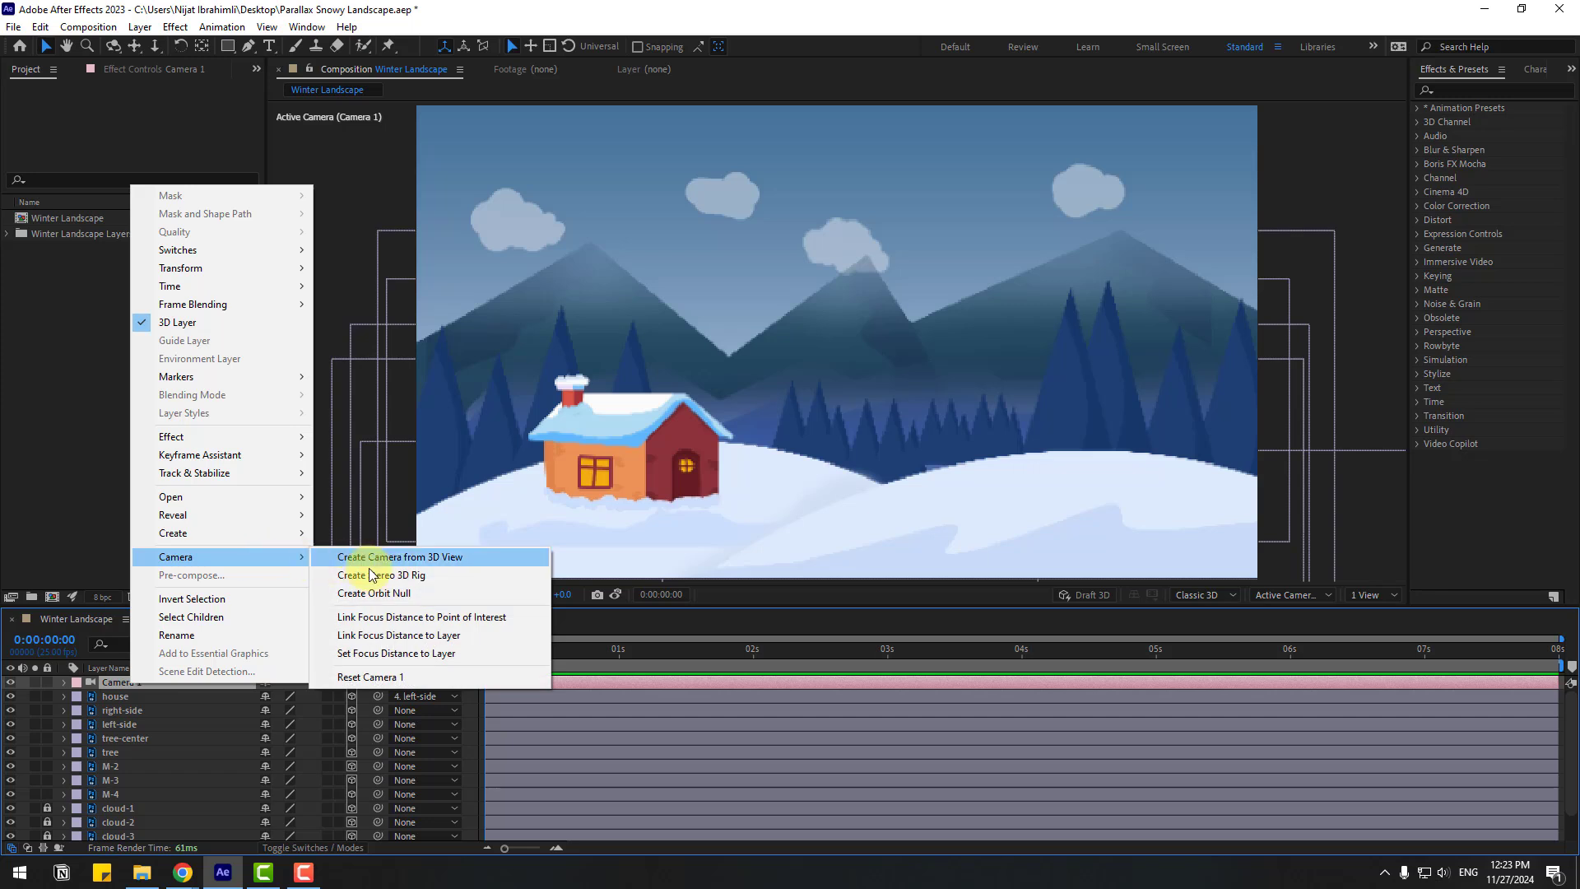
pyautogui.click(406, 595)
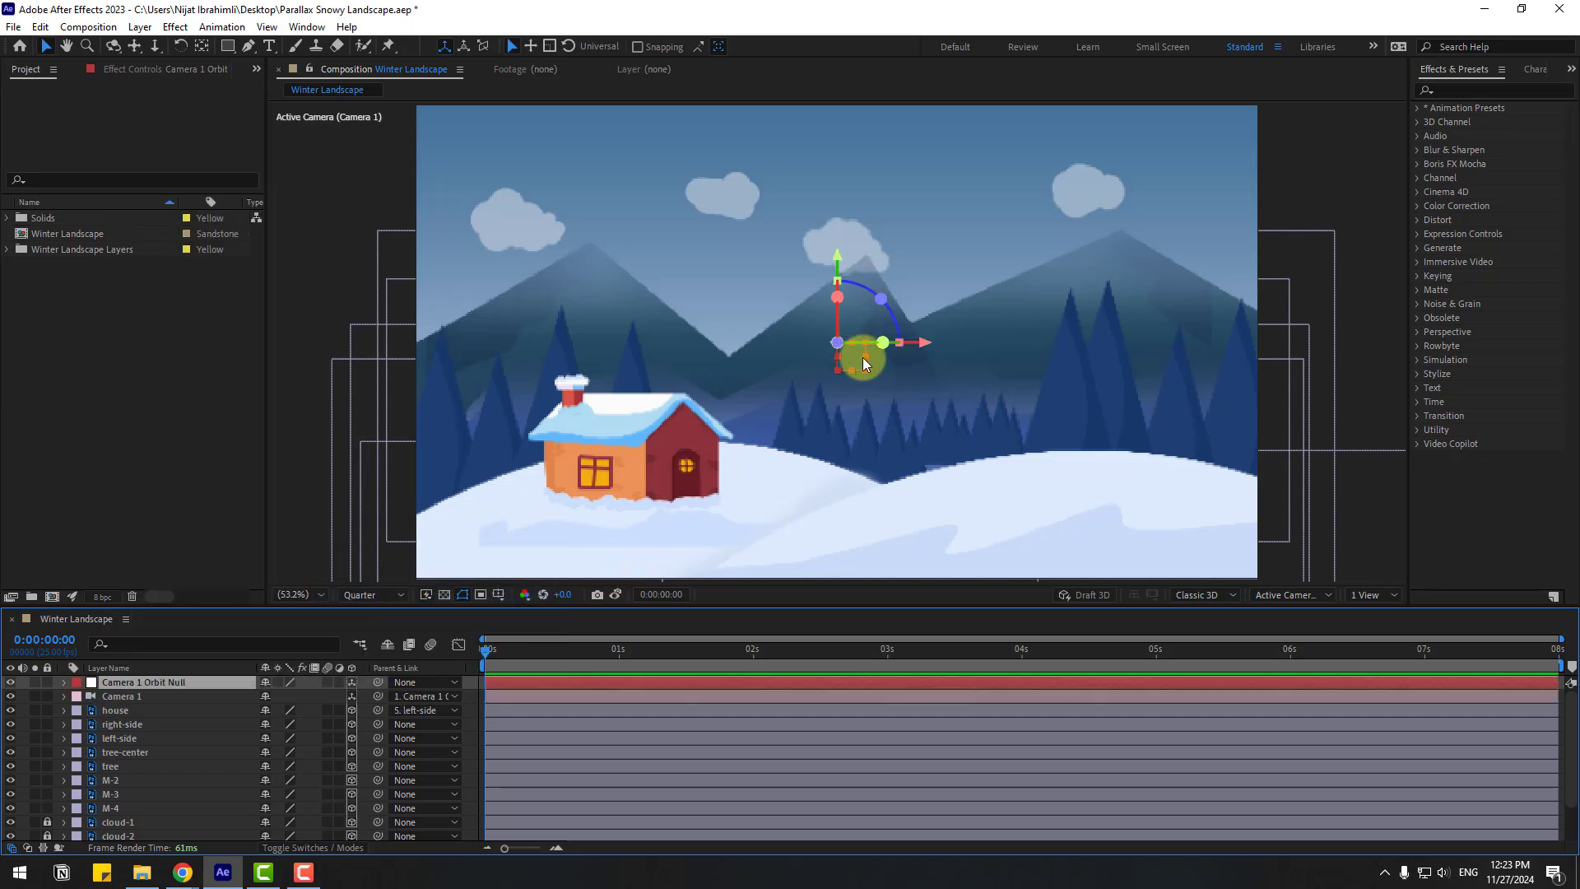
pyautogui.click(203, 48)
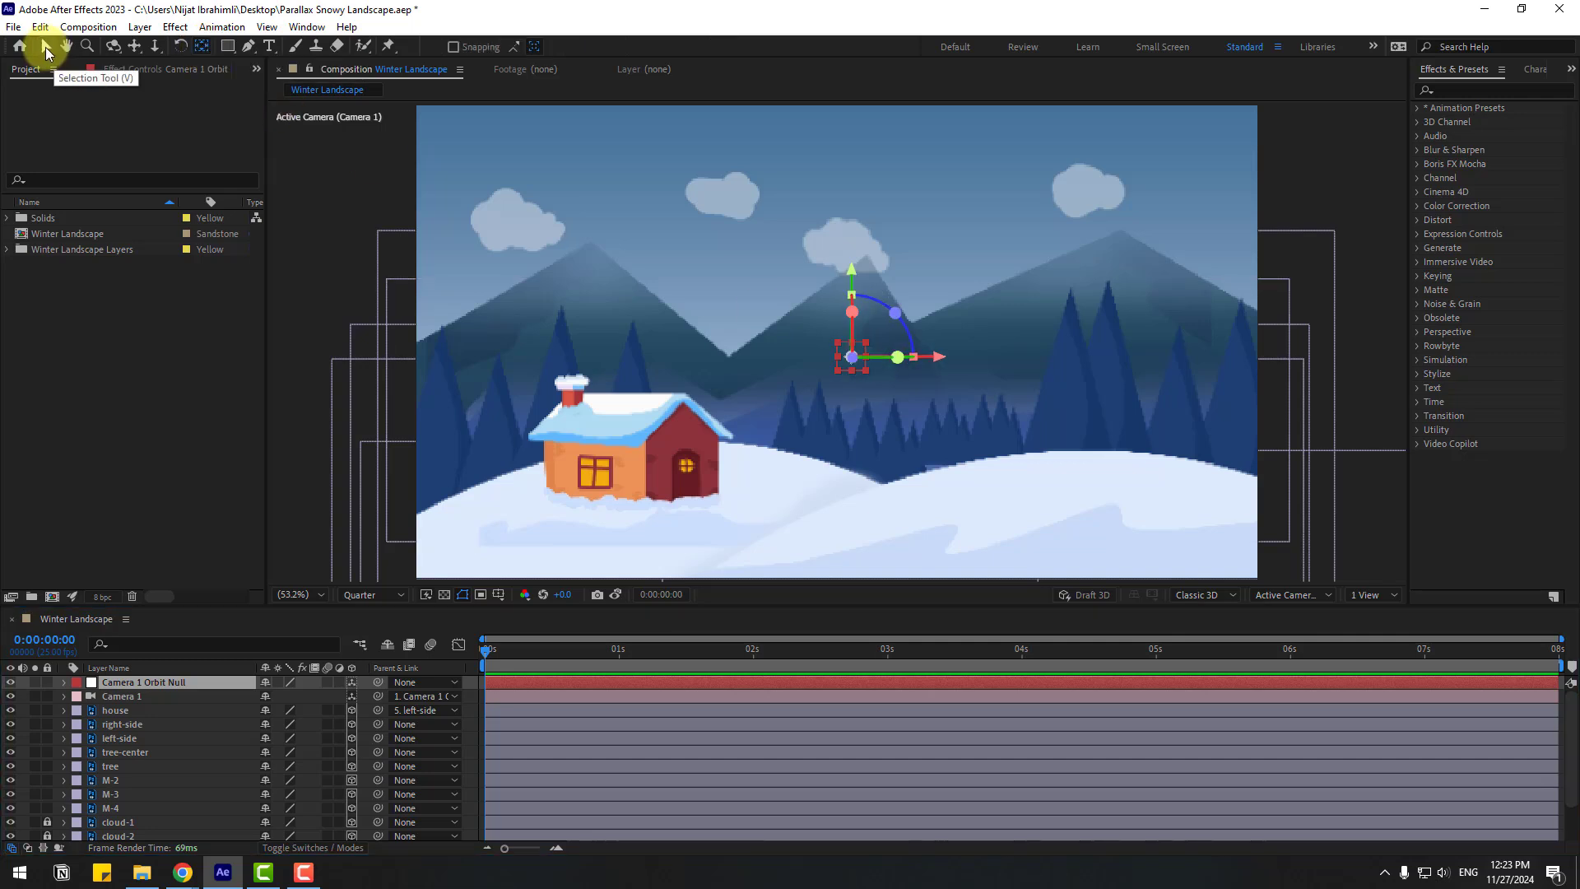
pyautogui.click(46, 50)
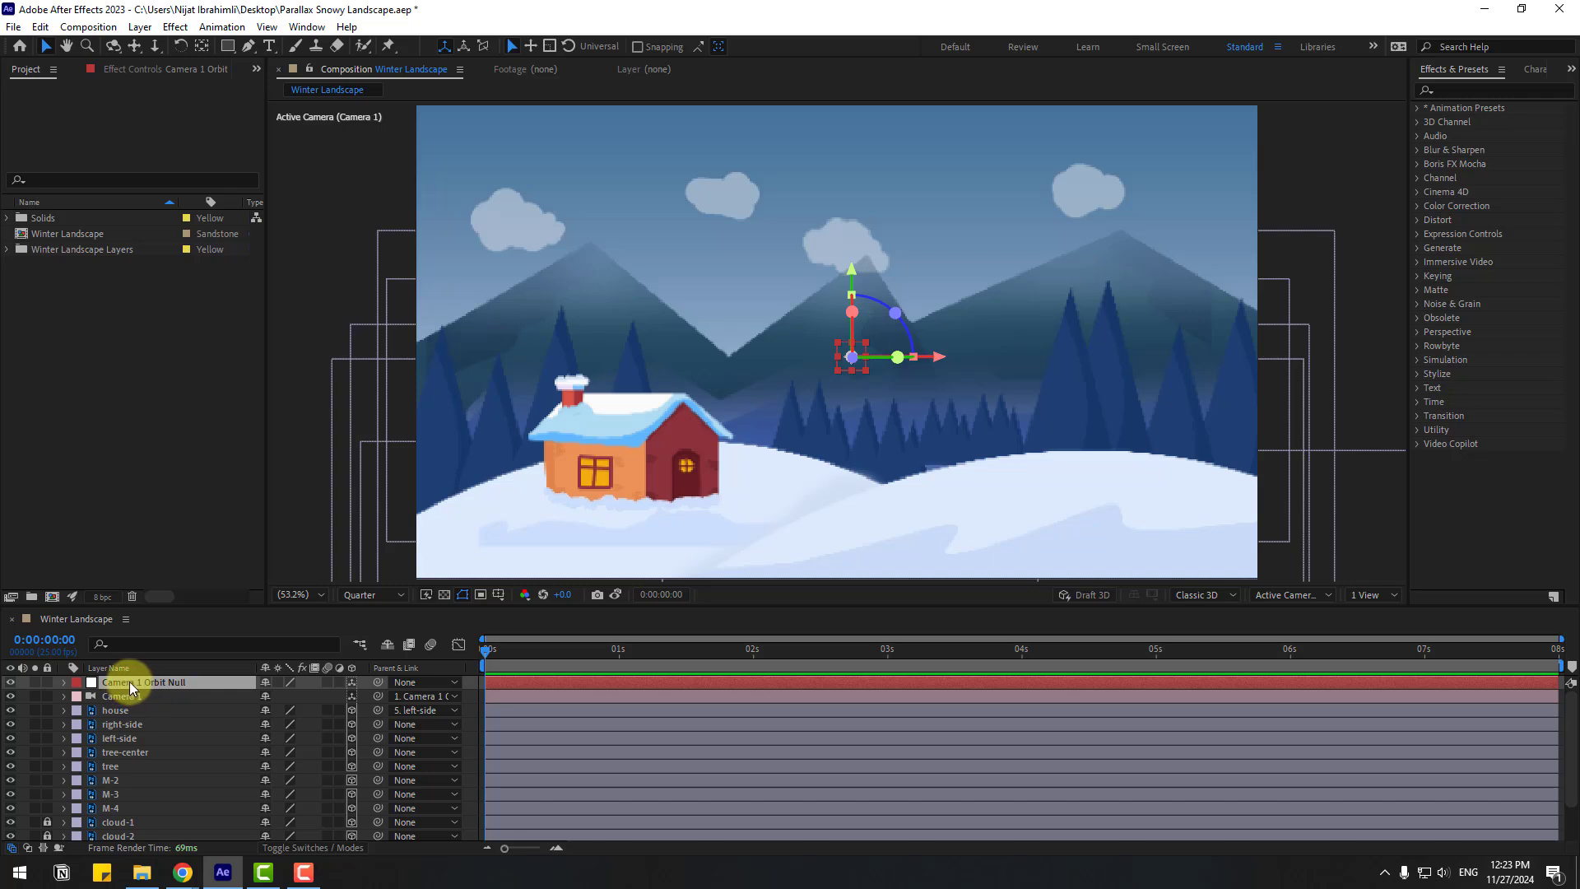
# Keyframe the orbit null's Z position from -200 at the start to a higher value near the composition's end, and return to the first frame
pyautogui.press('p')
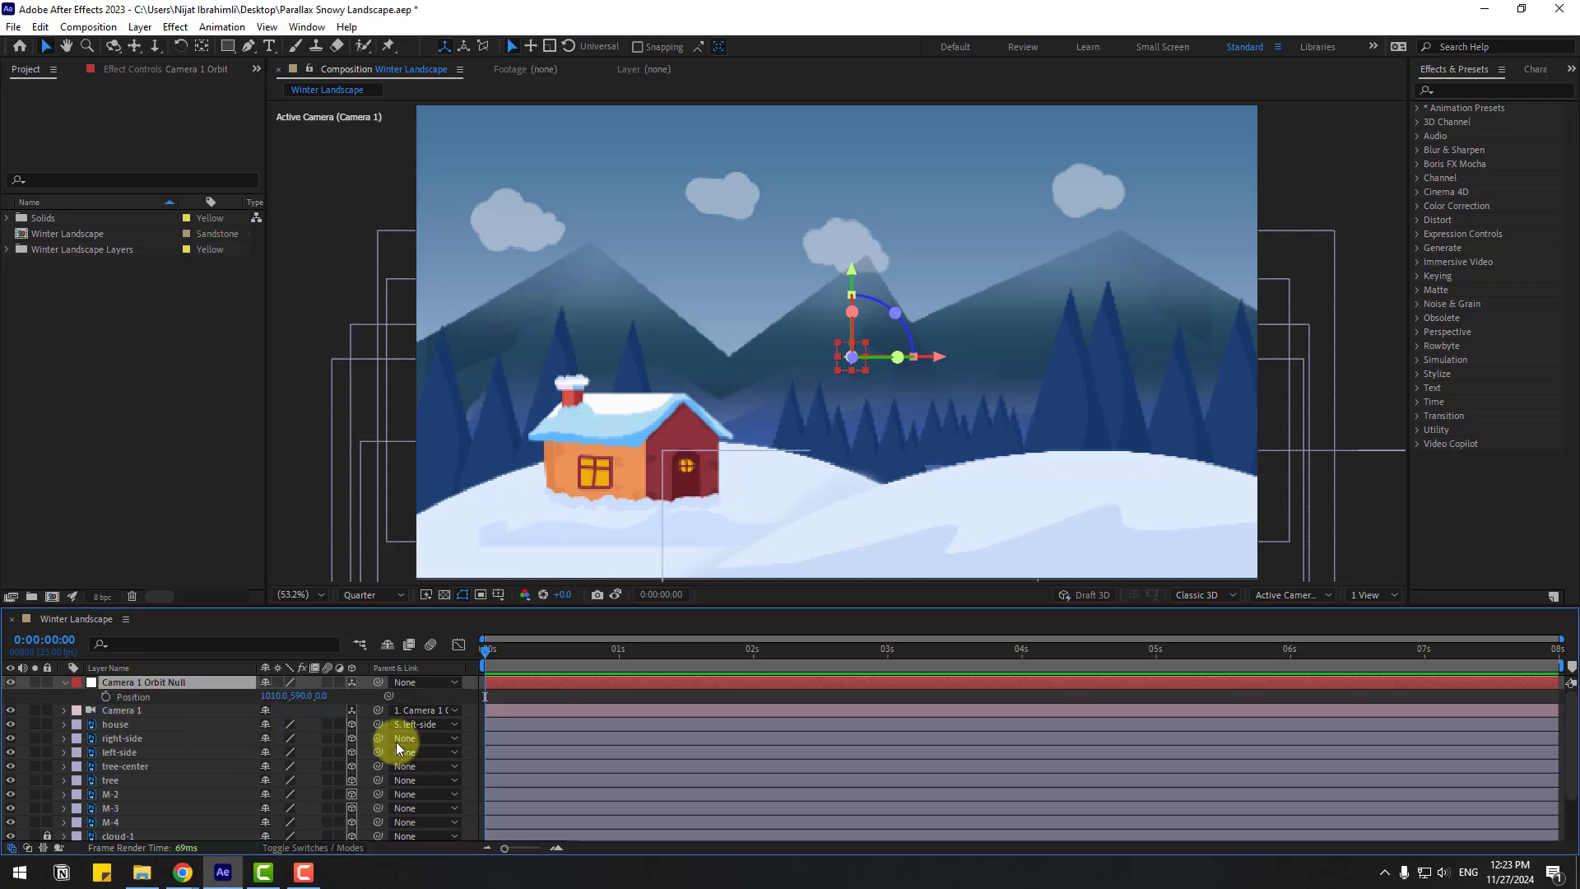
pyautogui.moveTo(312, 700); pyautogui.dragTo(140, 708)
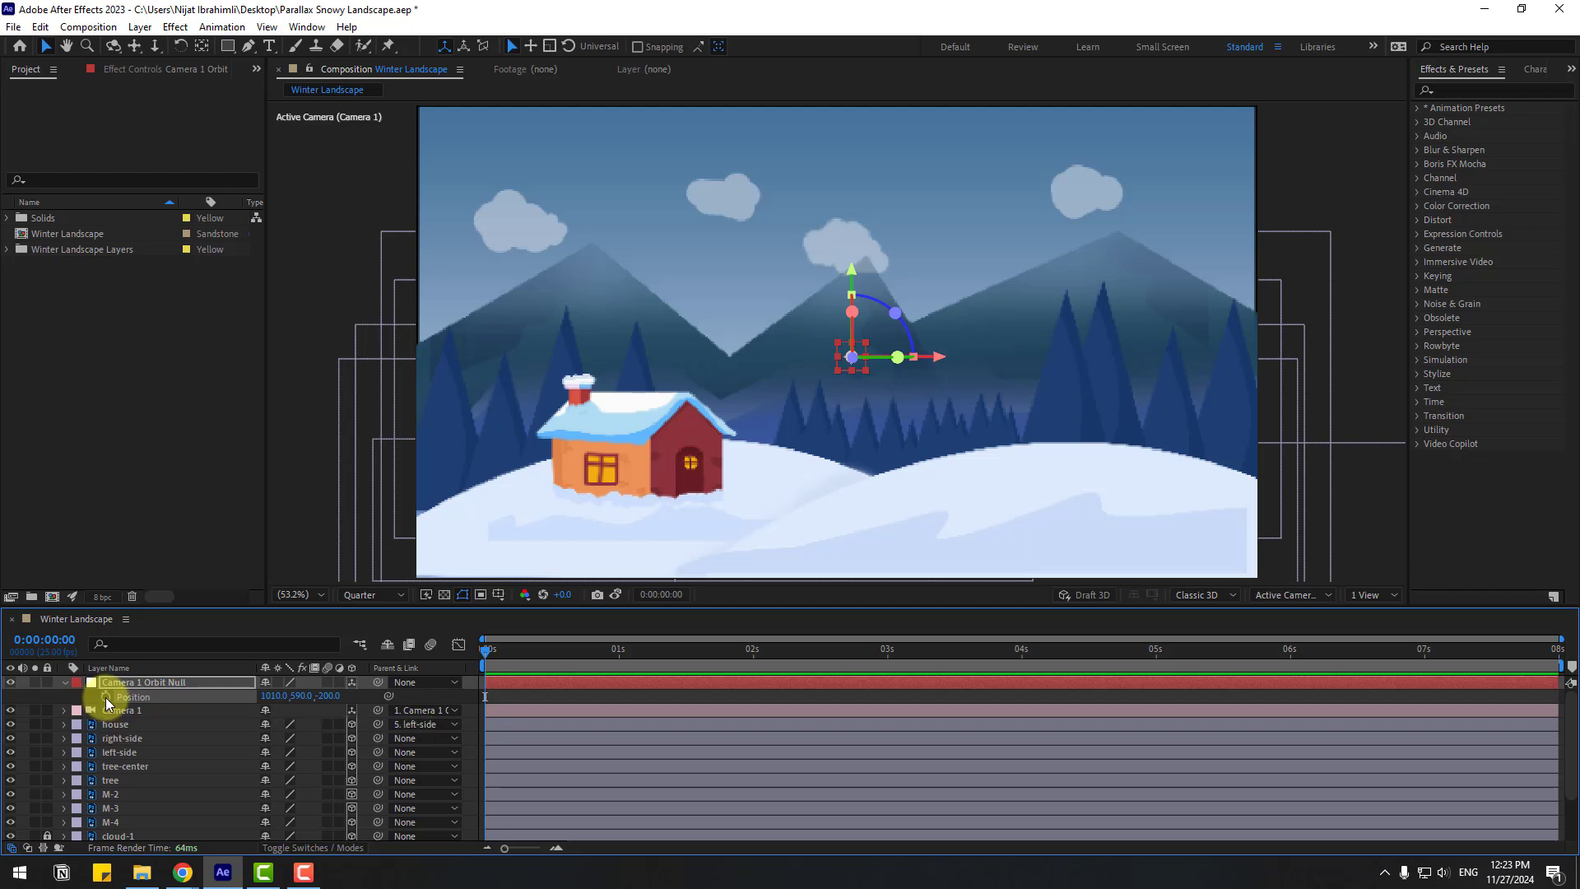
pyautogui.click(105, 697)
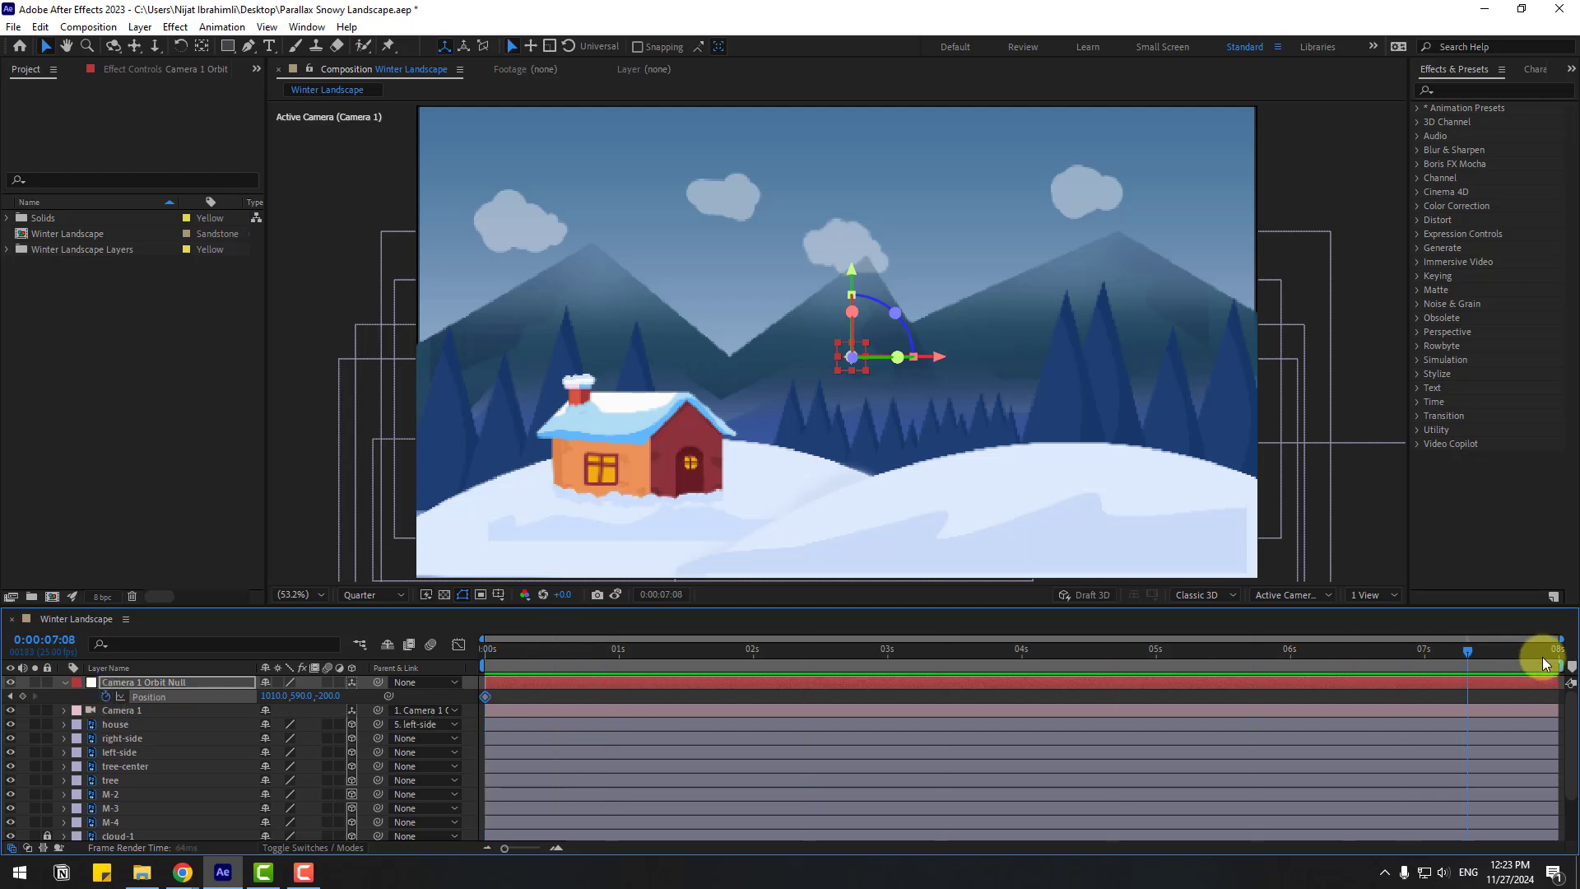
pyautogui.moveTo(329, 699); pyautogui.dragTo(536, 691)
pyautogui.moveTo(1528, 663); pyautogui.dragTo(440, 706)
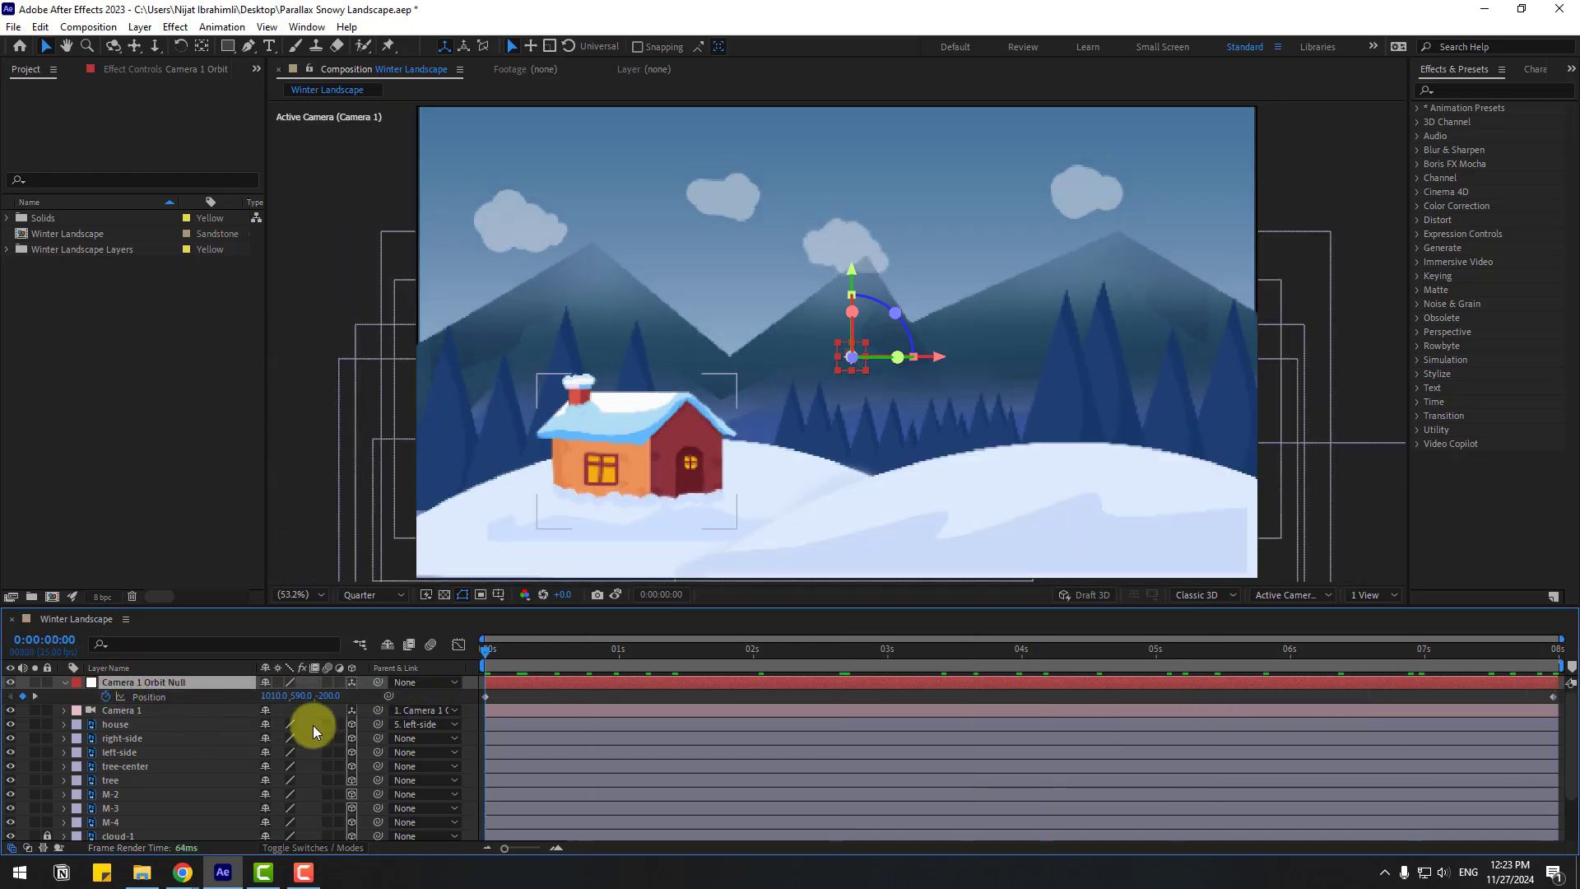
# Reveal the orbit null's rotation properties and keyframe its X and Y rotation on the first frame
pyautogui.hotkey('shift', 'r')
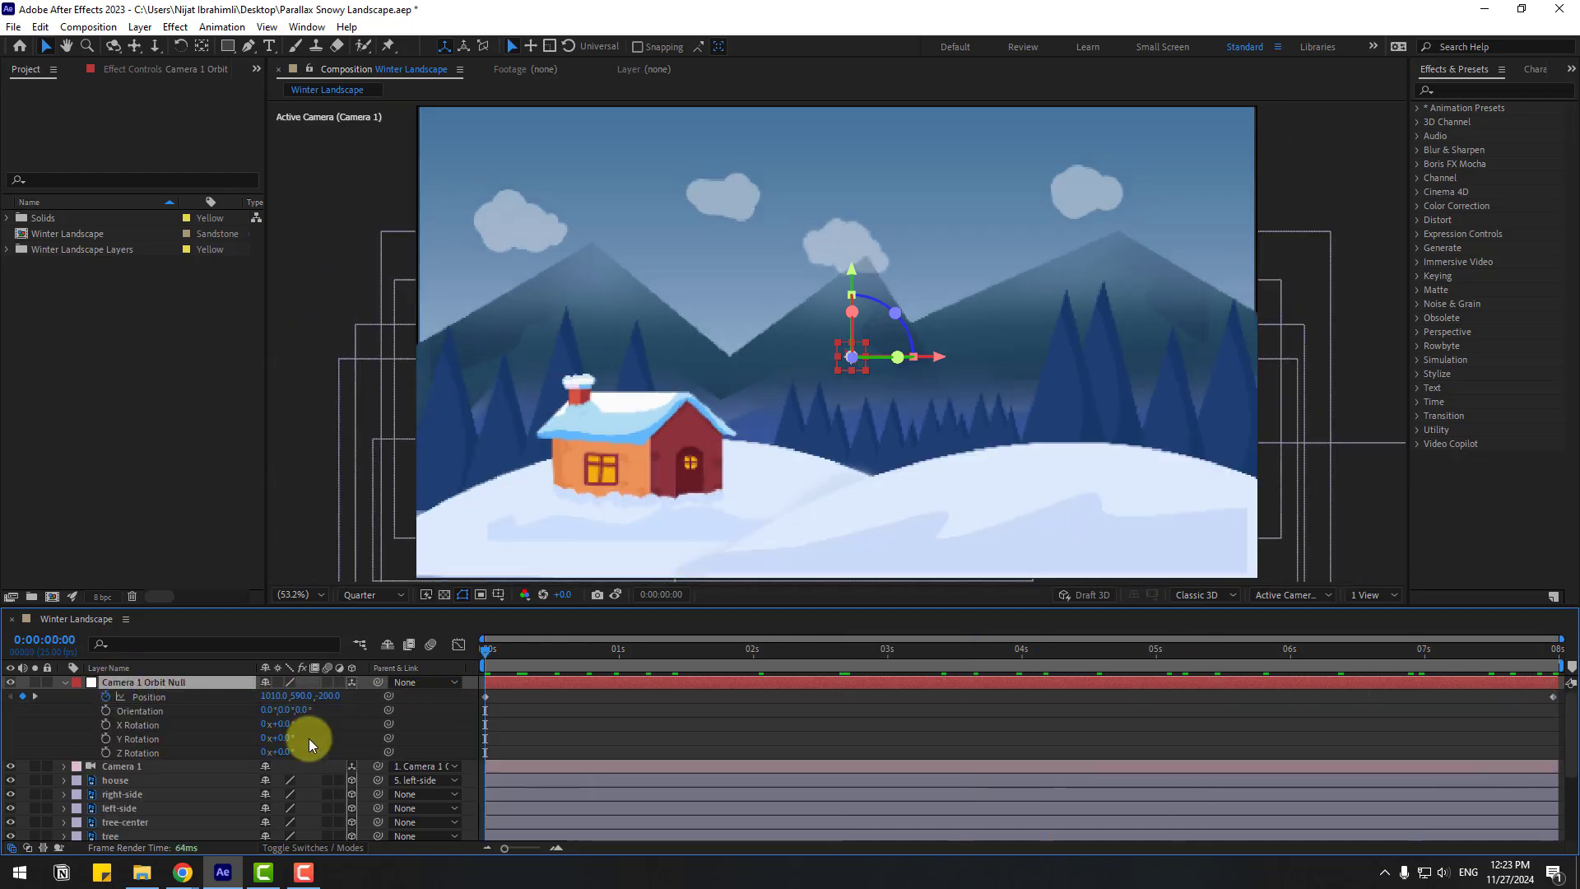
pyautogui.click(105, 724)
pyautogui.click(105, 738)
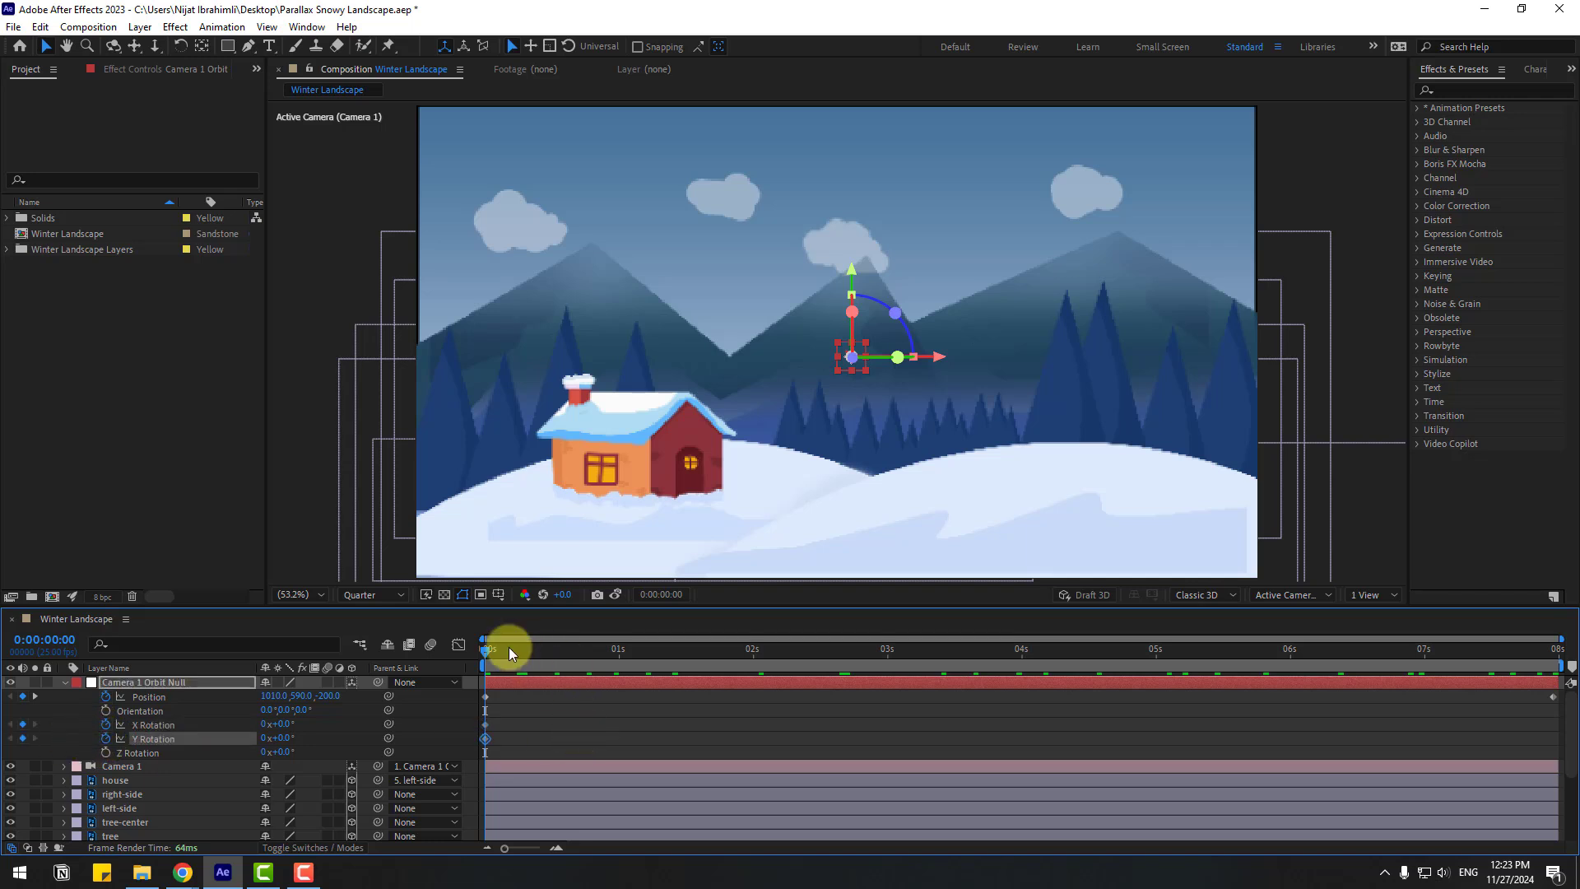
# At 0:00:07:24, set the orbit null's Y rotation to 4° and X rotation to -4°, and lower its X position slightly
pyautogui.moveTo(509, 647); pyautogui.dragTo(1554, 650)
pyautogui.click(1089, 745)
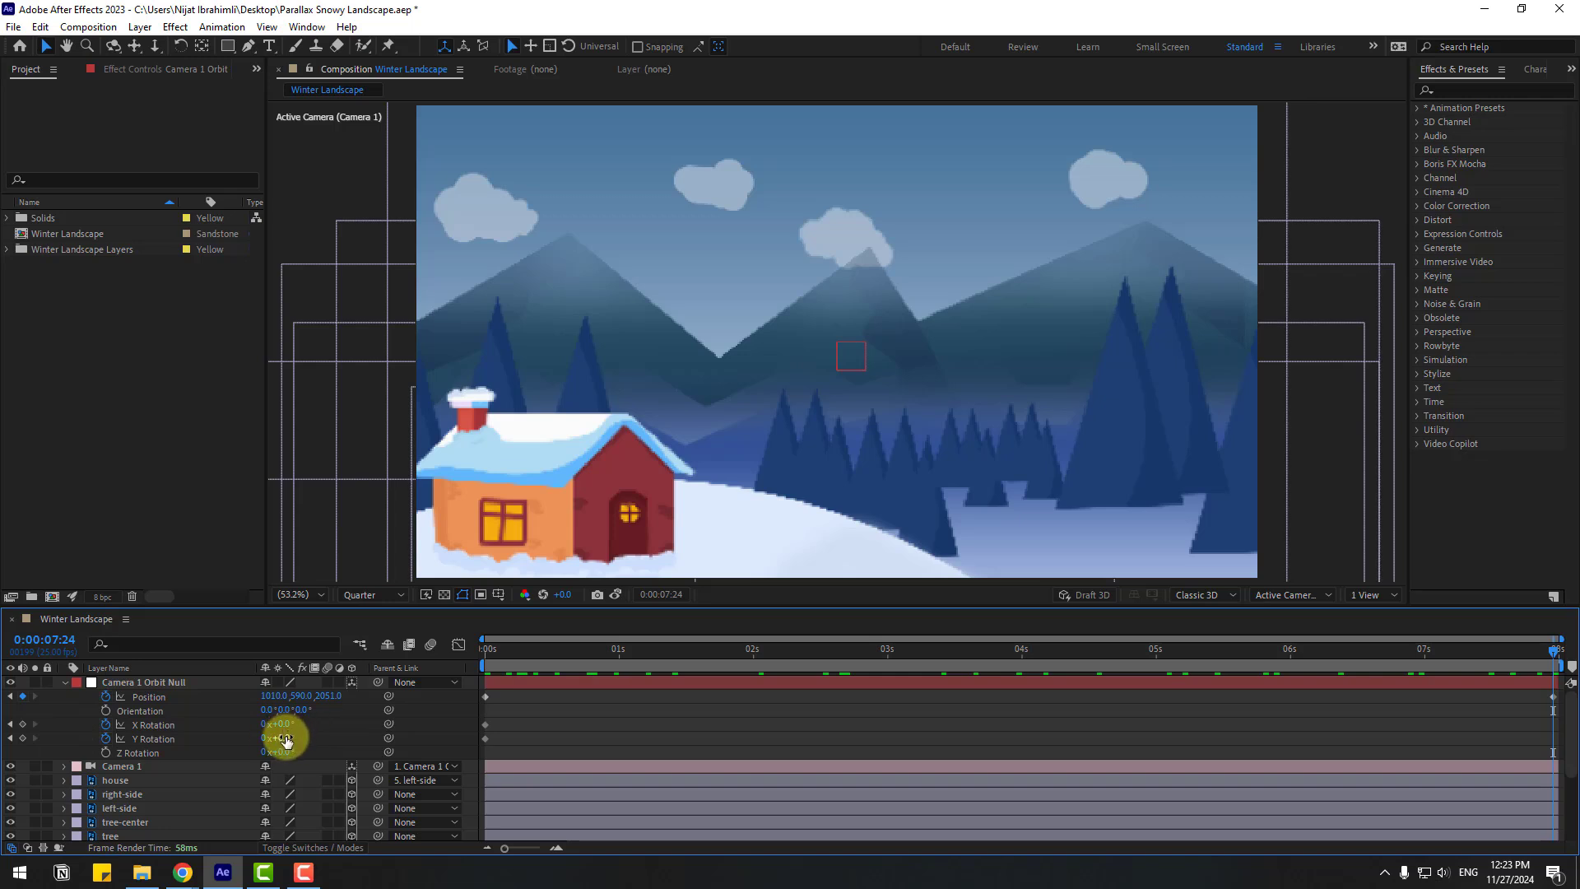
pyautogui.moveTo(283, 737); pyautogui.dragTo(288, 731)
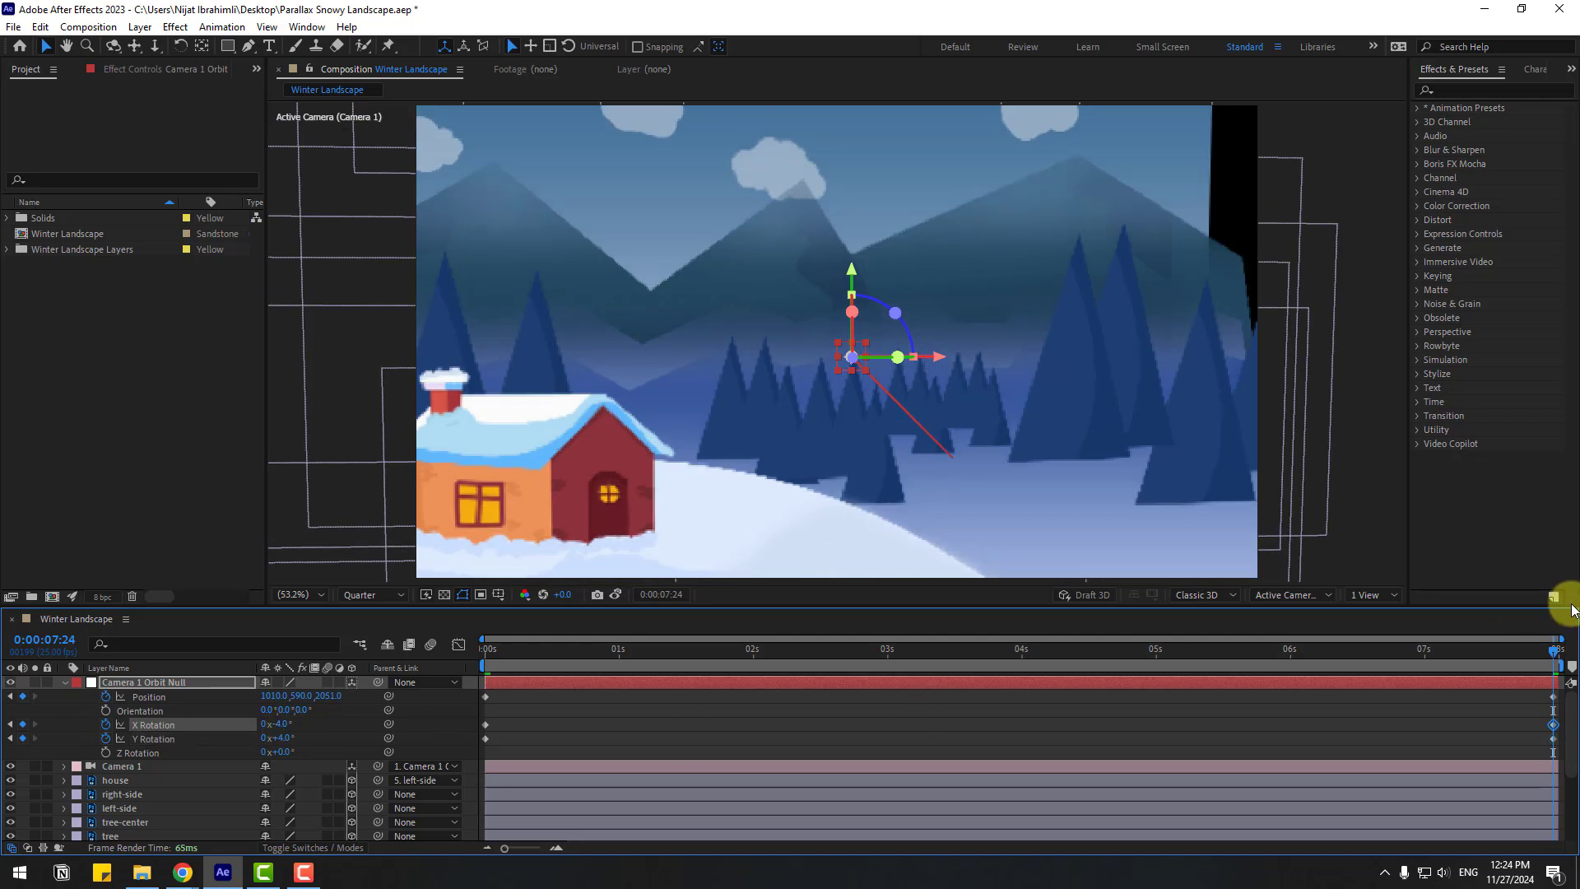
pyautogui.moveTo(1552, 648); pyautogui.dragTo(1553, 716)
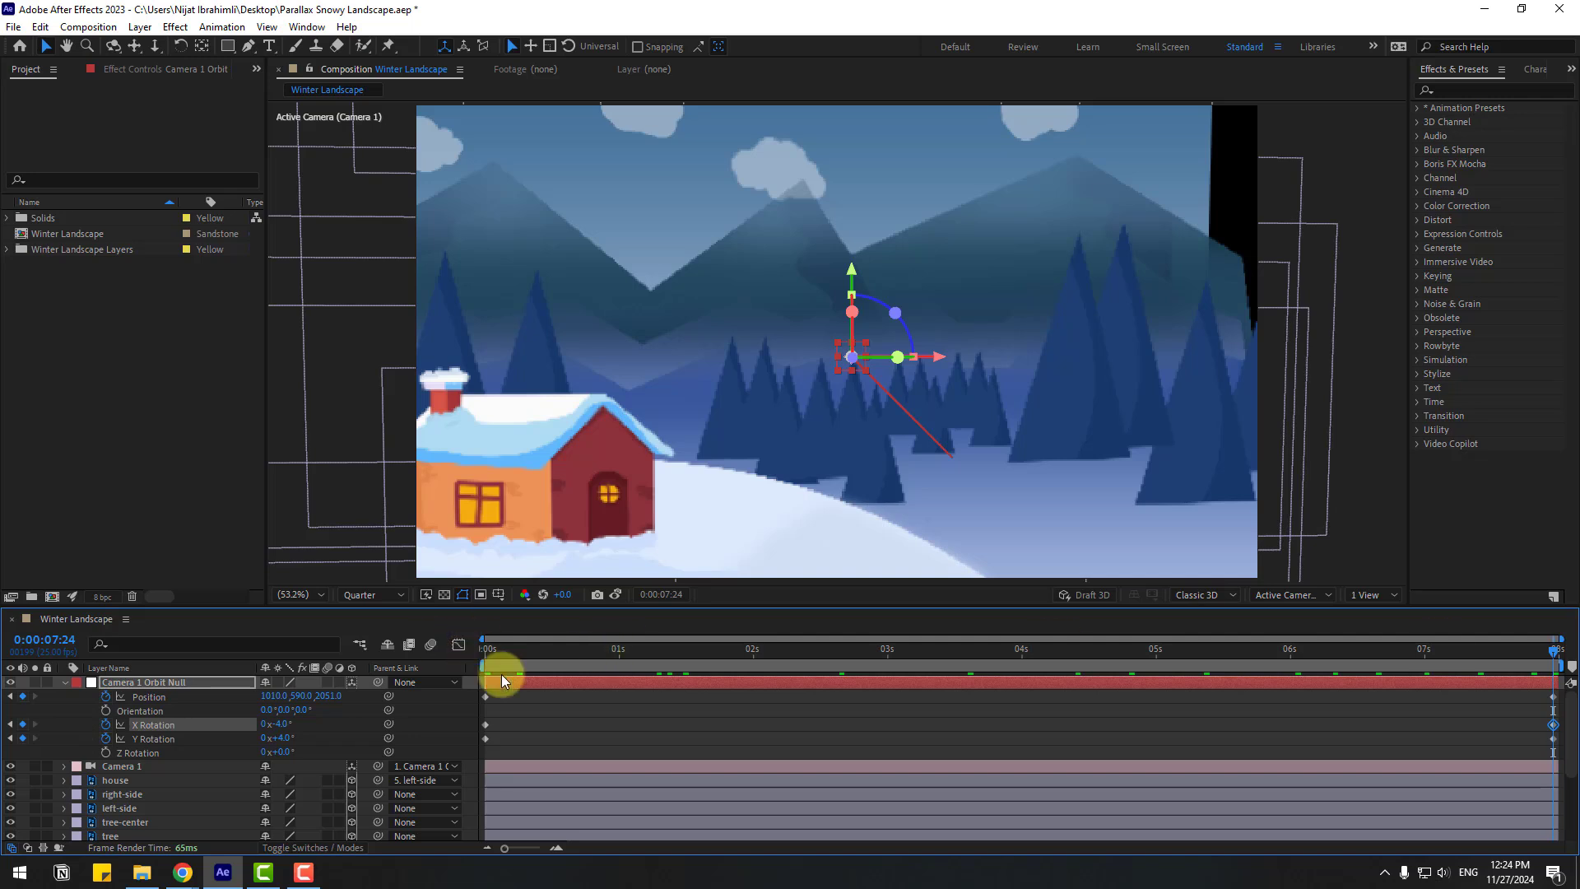
pyautogui.click(713, 735)
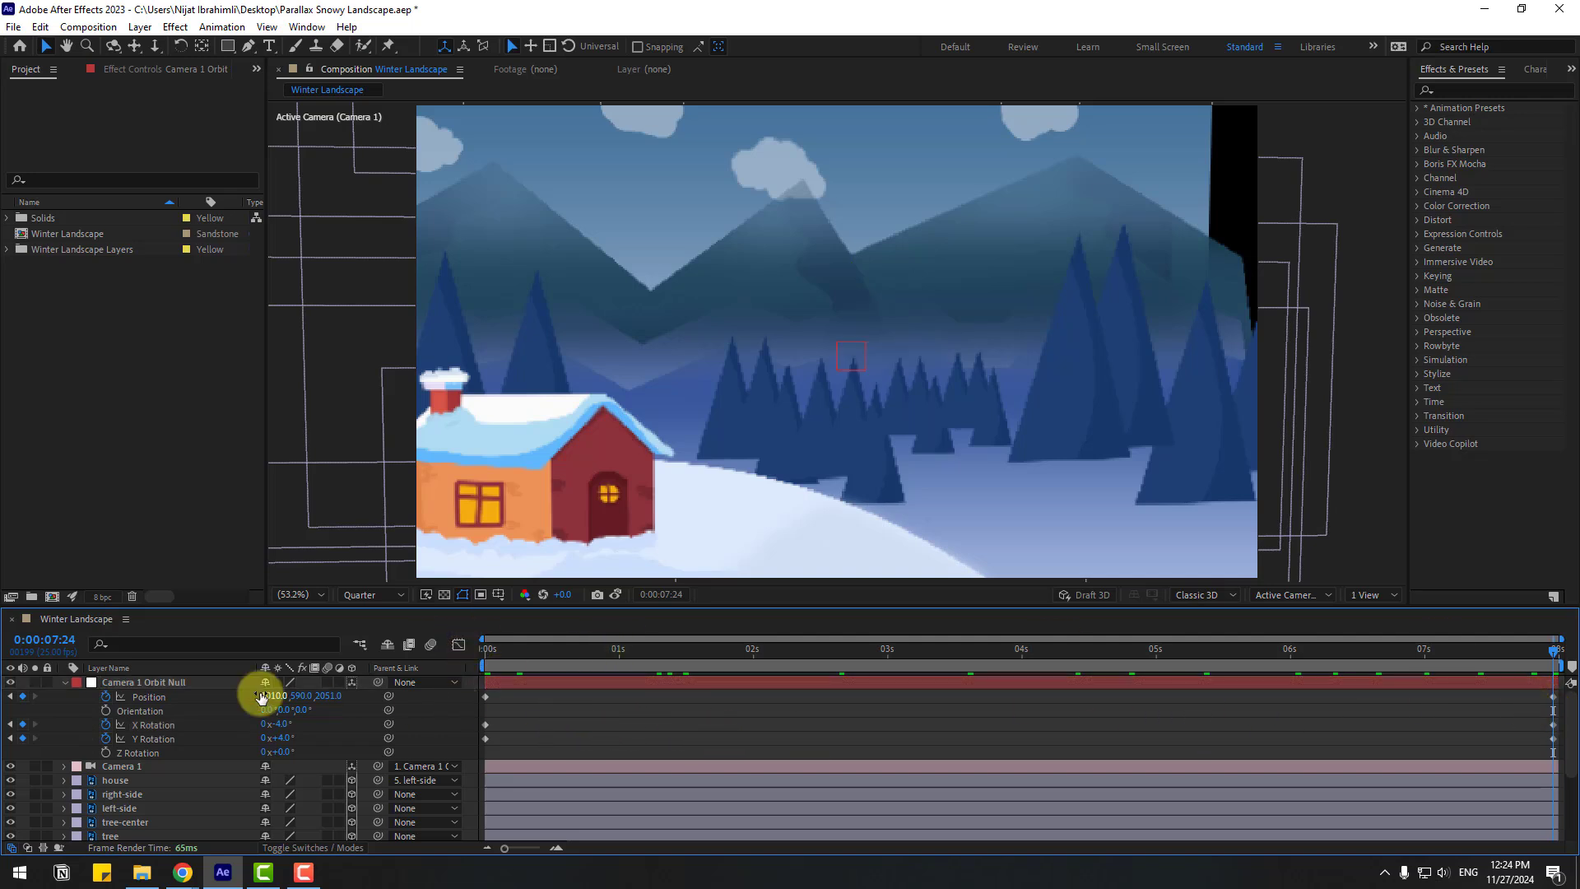
pyautogui.moveTo(273, 700); pyautogui.dragTo(223, 695)
pyautogui.click(575, 737)
# Scale up the sky layer until it covers the black gap beside the mountains at the end frame
pyautogui.scroll(-5, 237, 786)
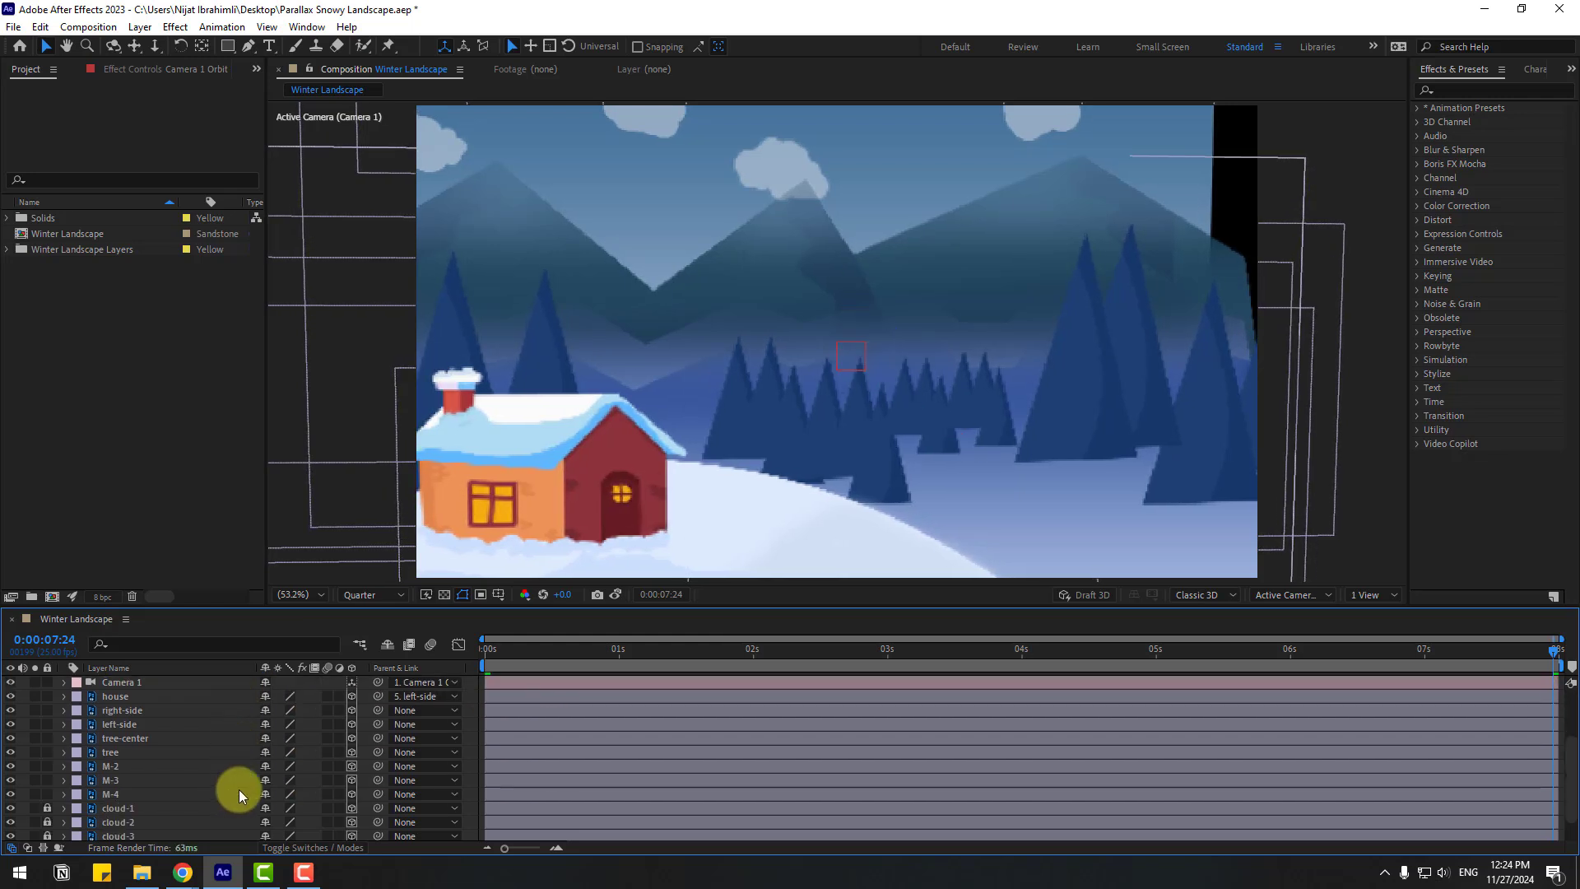
pyautogui.click(111, 833)
pyautogui.press('s')
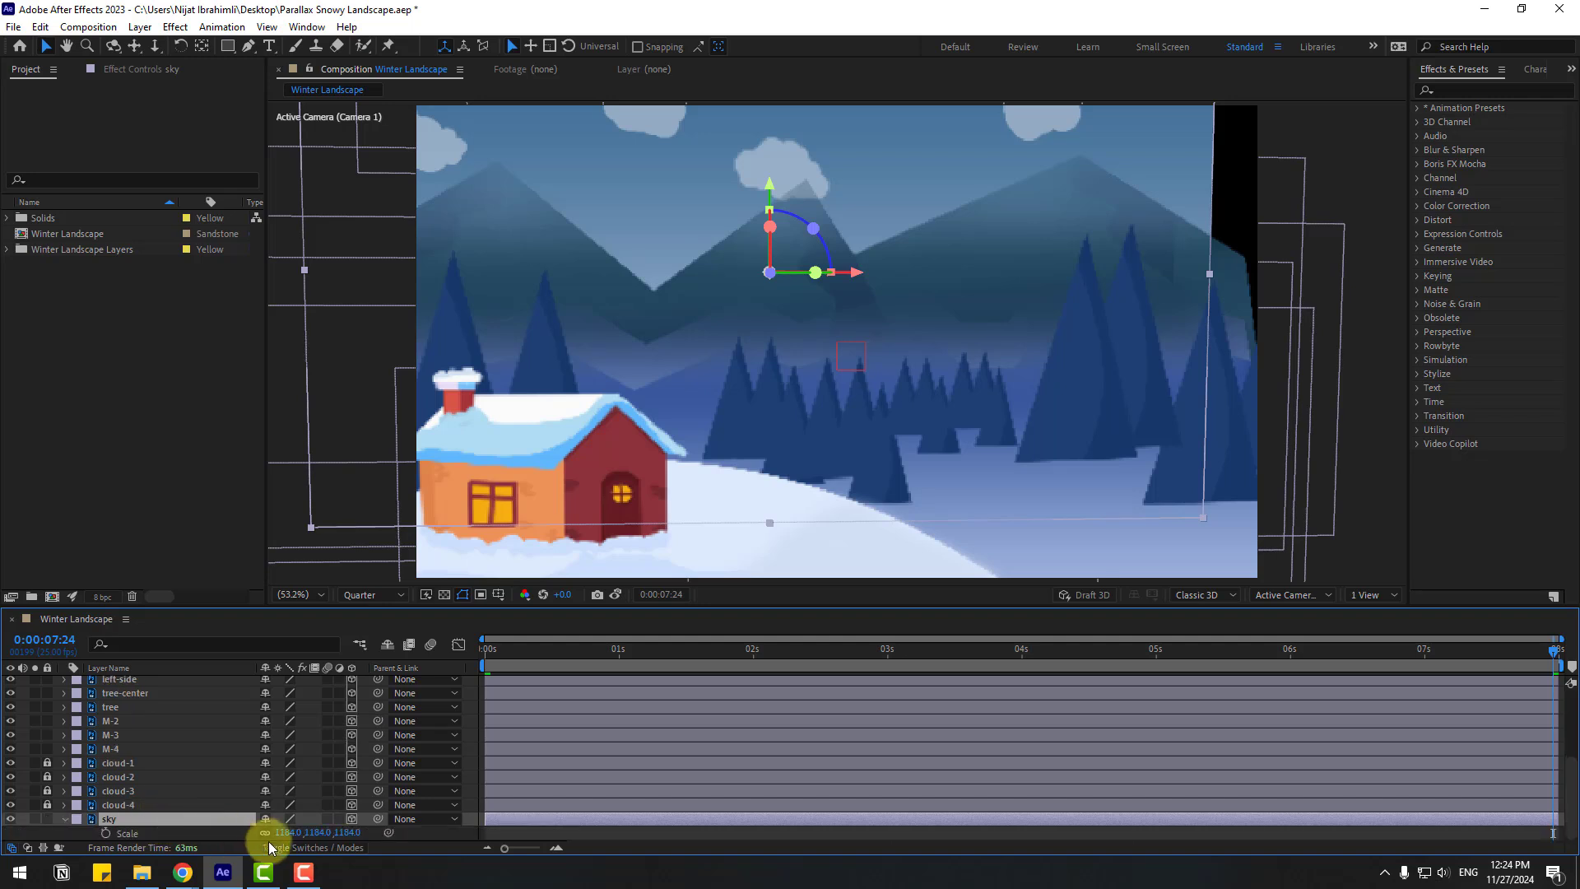
pyautogui.moveTo(284, 833); pyautogui.dragTo(404, 832)
pyautogui.click(65, 818)
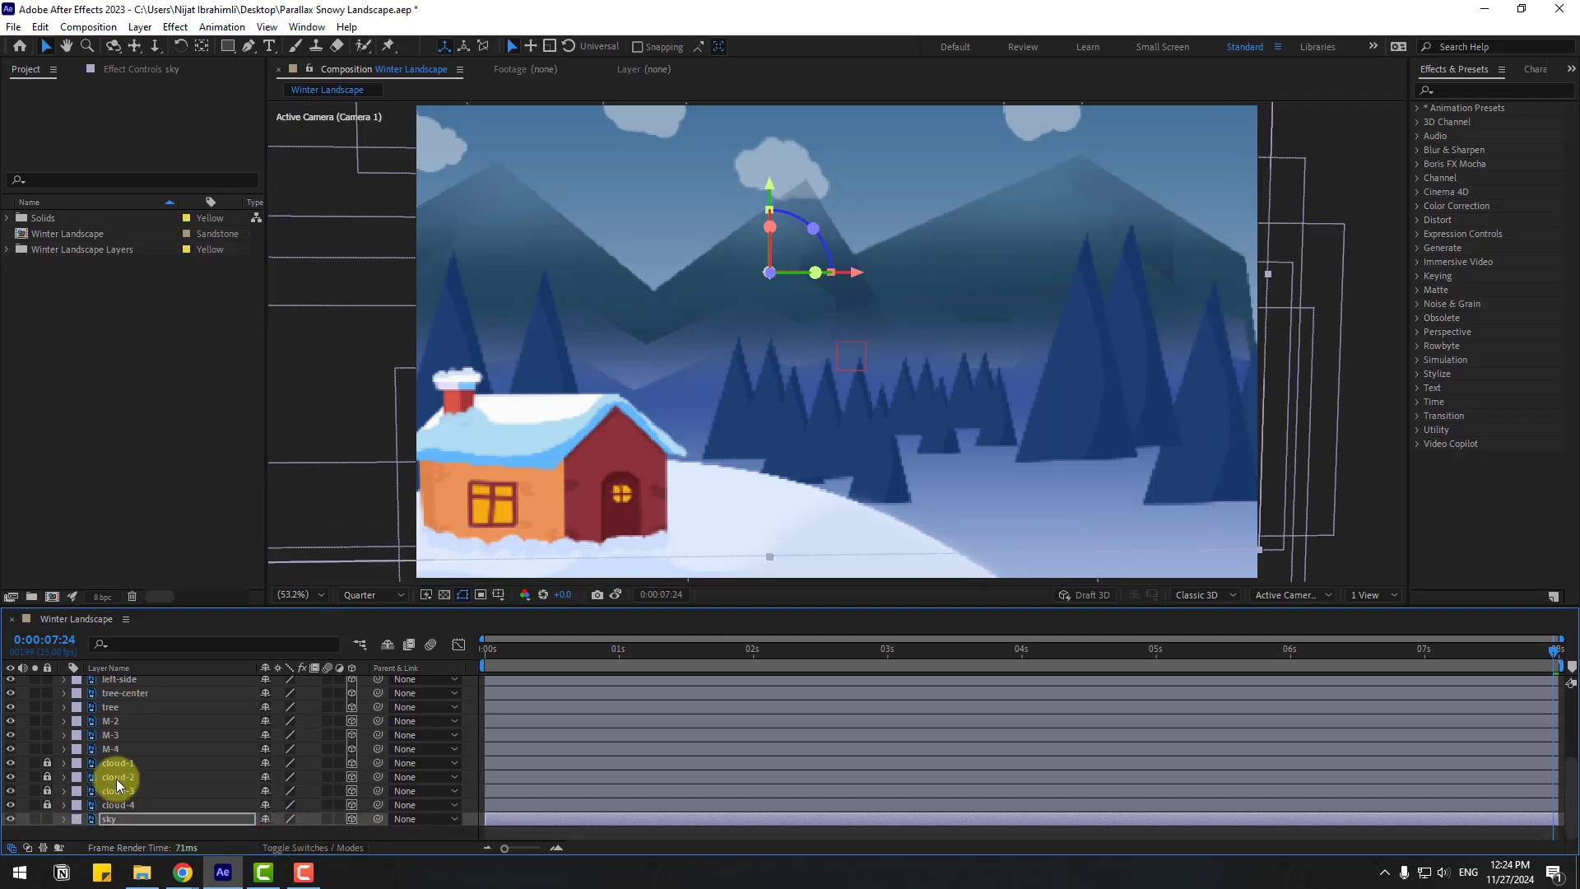
# Scale up the M-4 and M-3 mountain layers slightly so they extend past the frame edge
pyautogui.click(109, 764)
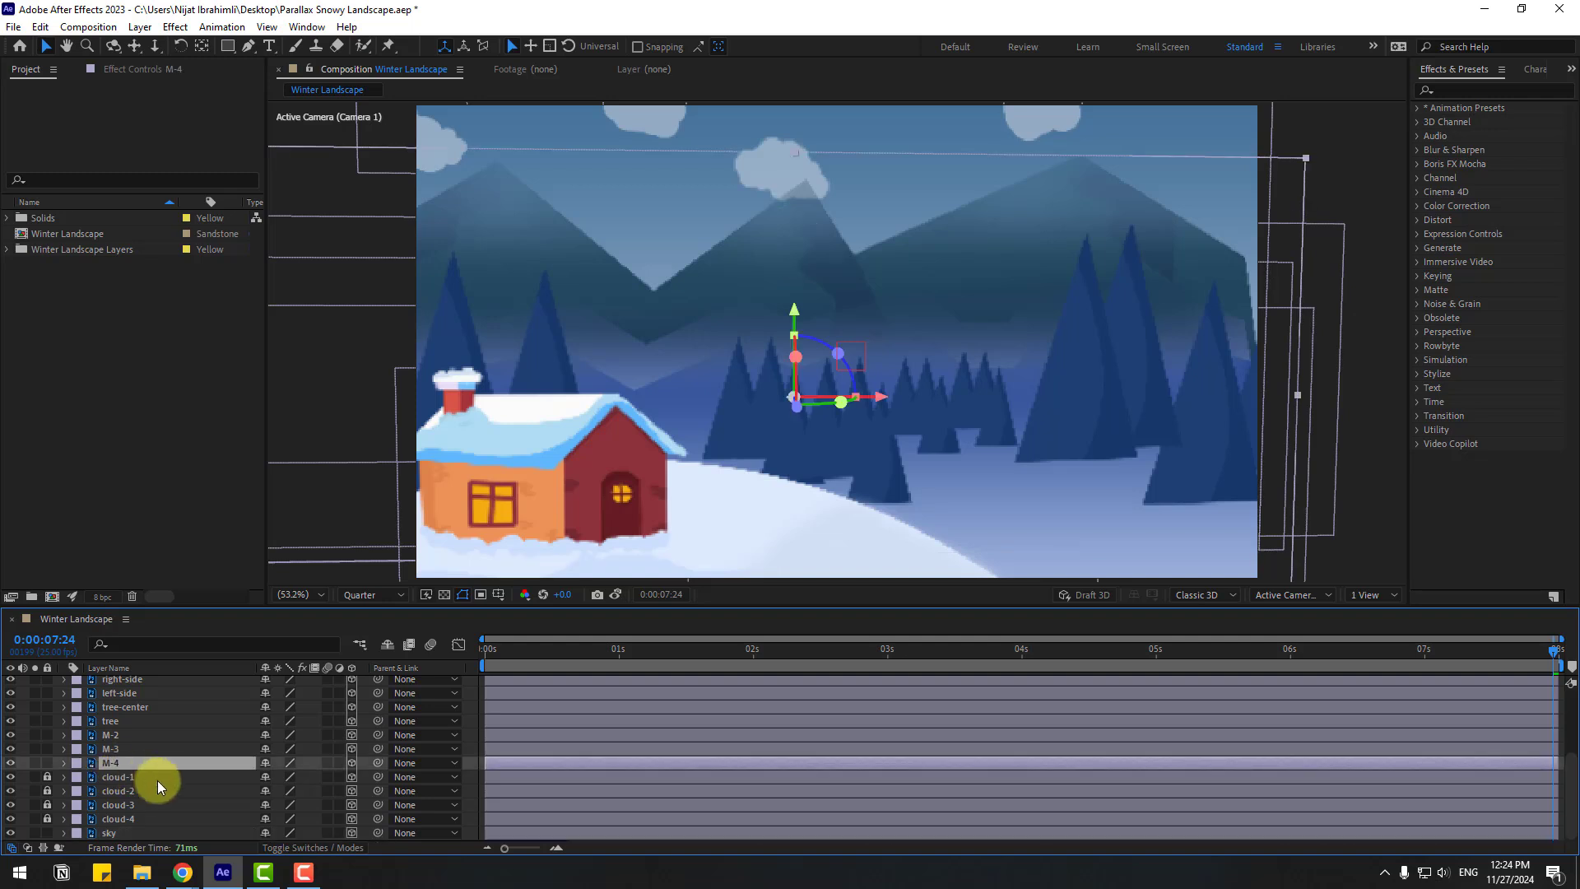
pyautogui.press('s')
pyautogui.moveTo(280, 776); pyautogui.dragTo(309, 776)
pyautogui.press('s')
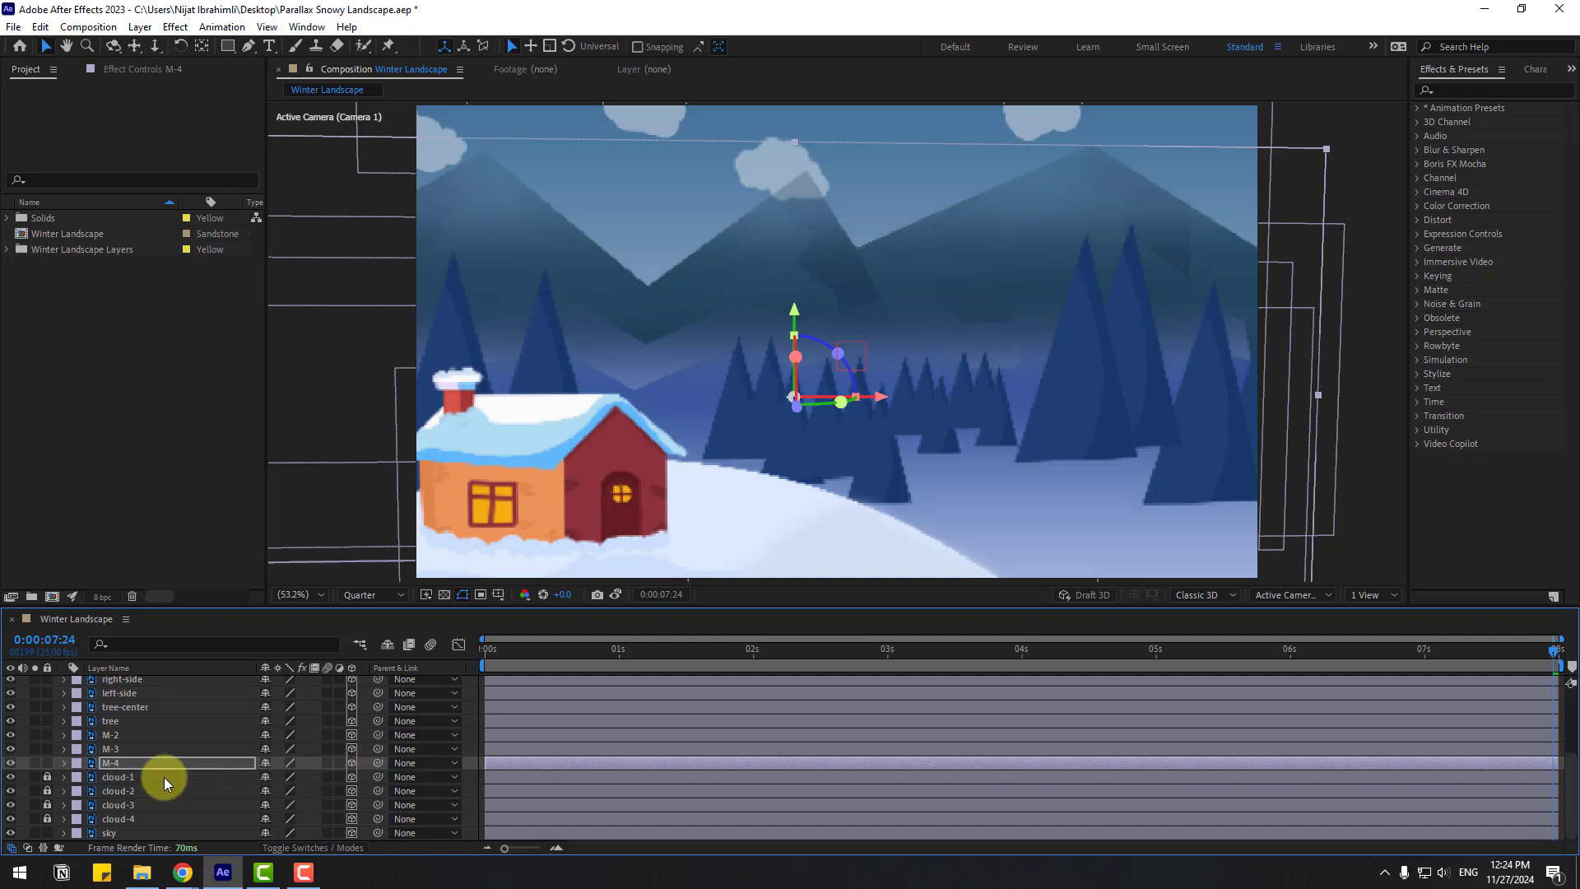
pyautogui.click(106, 749)
pyautogui.press('s')
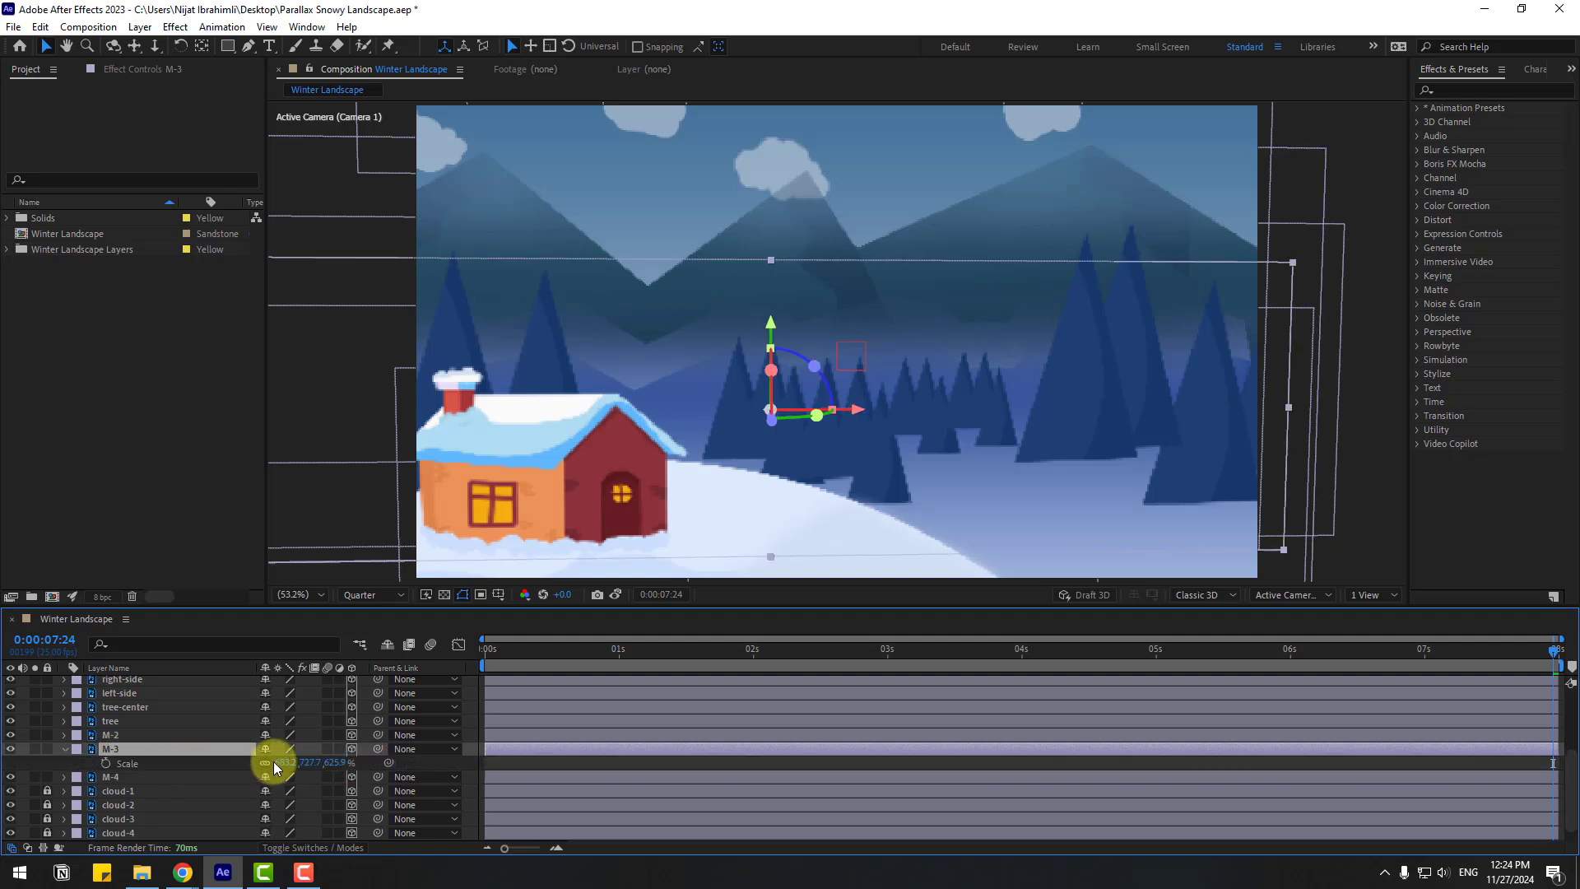
pyautogui.moveTo(284, 762); pyautogui.dragTo(310, 762)
pyautogui.press('s')
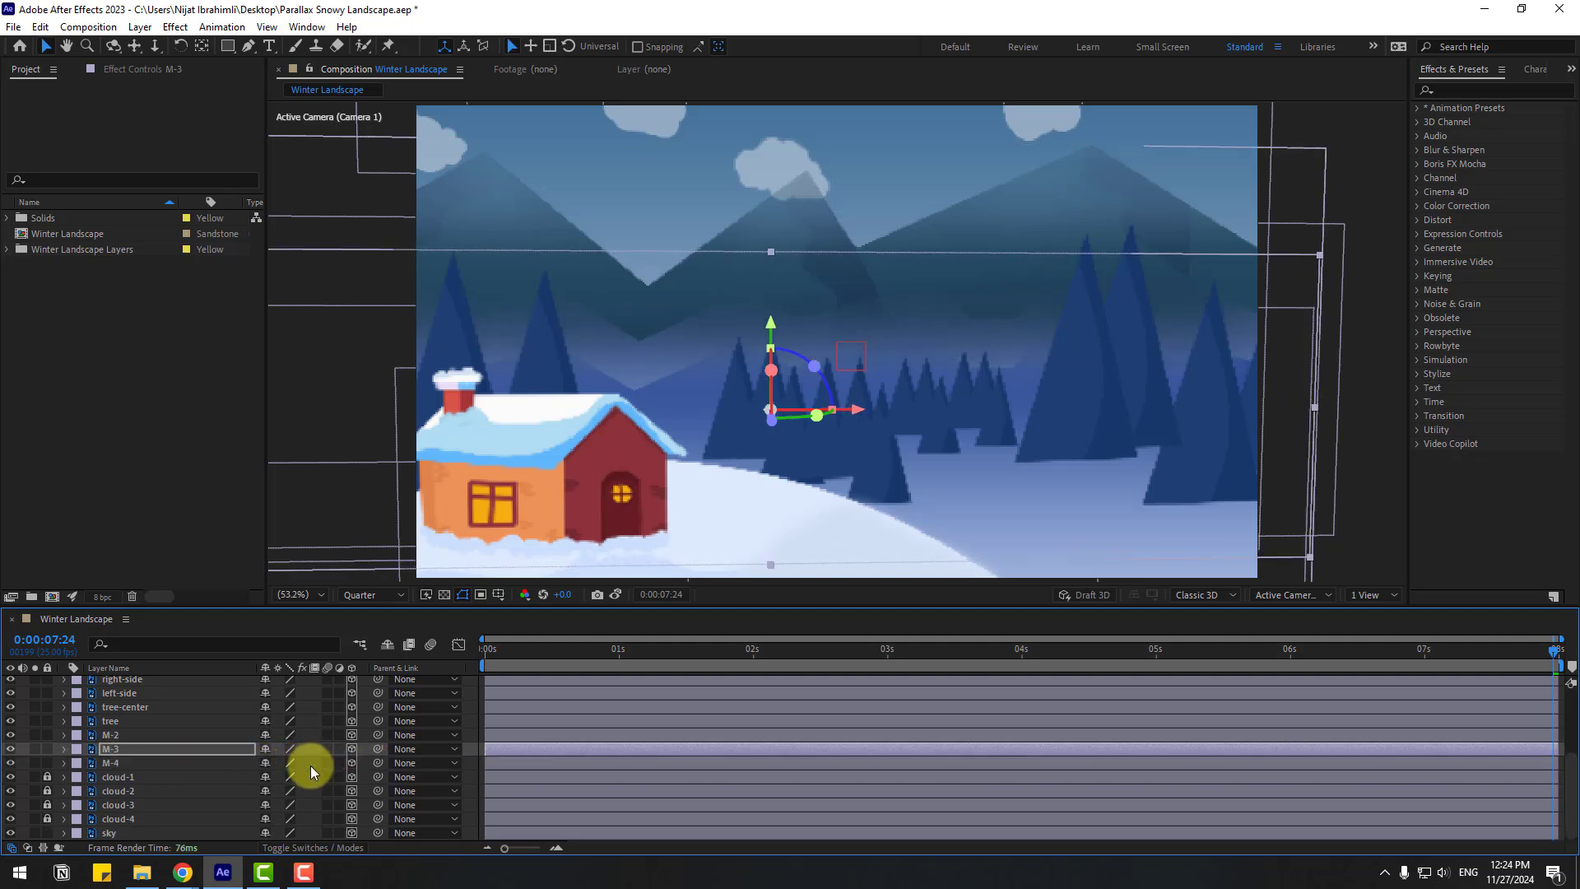
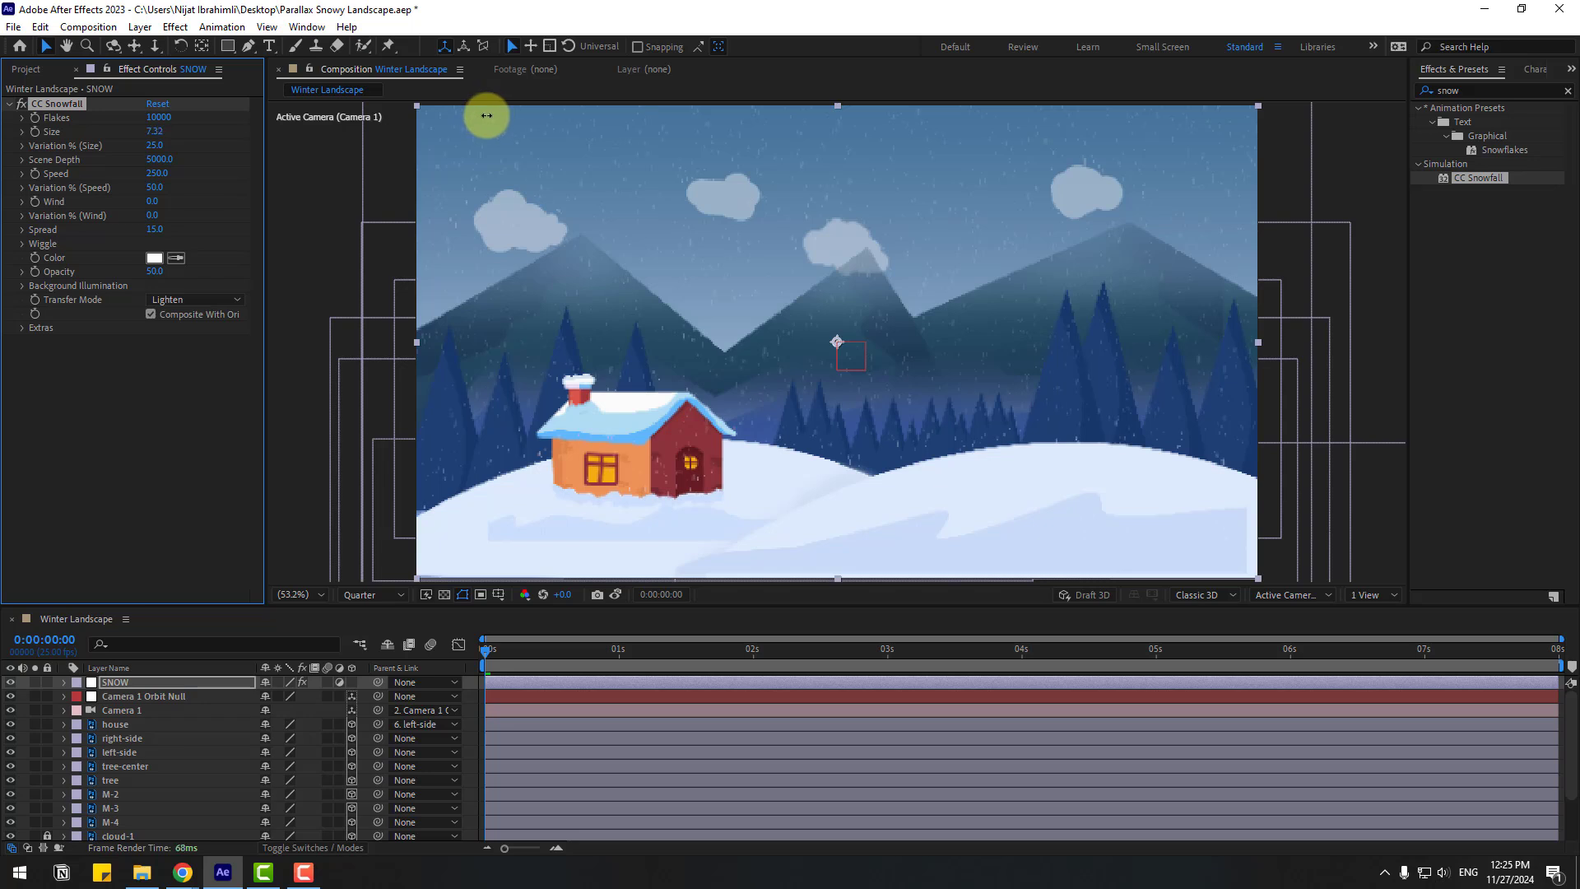
# Set the SNOW layer's CC Snowfall size to 6.35, wind to 127 and scene depth to 8440, then preview the snowfall
pyautogui.moveTo(486, 115); pyautogui.dragTo(427, 127)
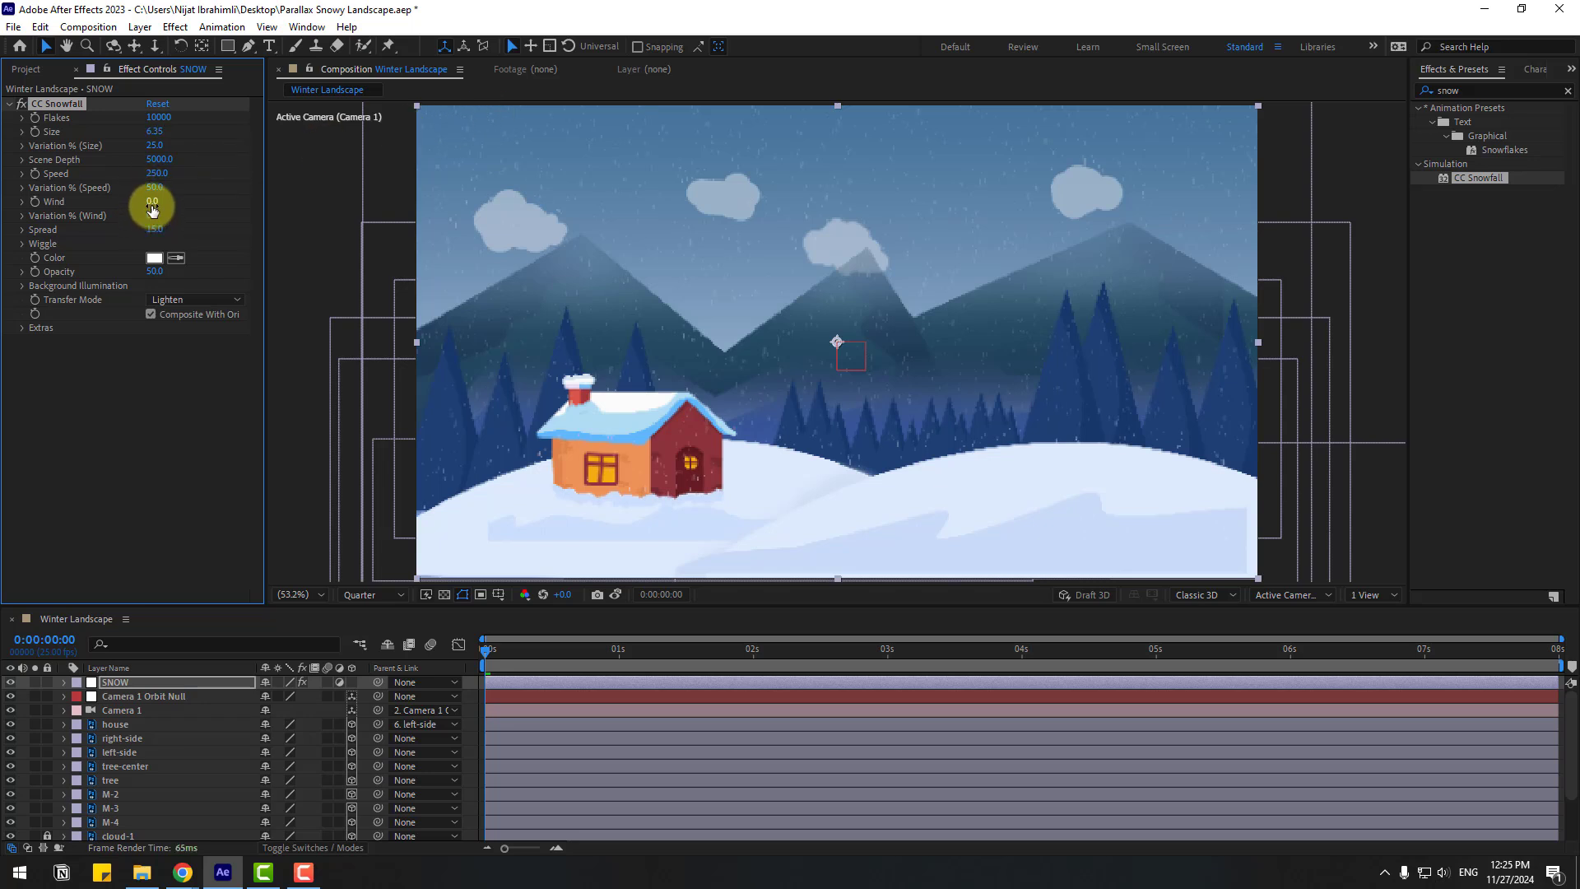
pyautogui.moveTo(183, 205); pyautogui.dragTo(241, 203)
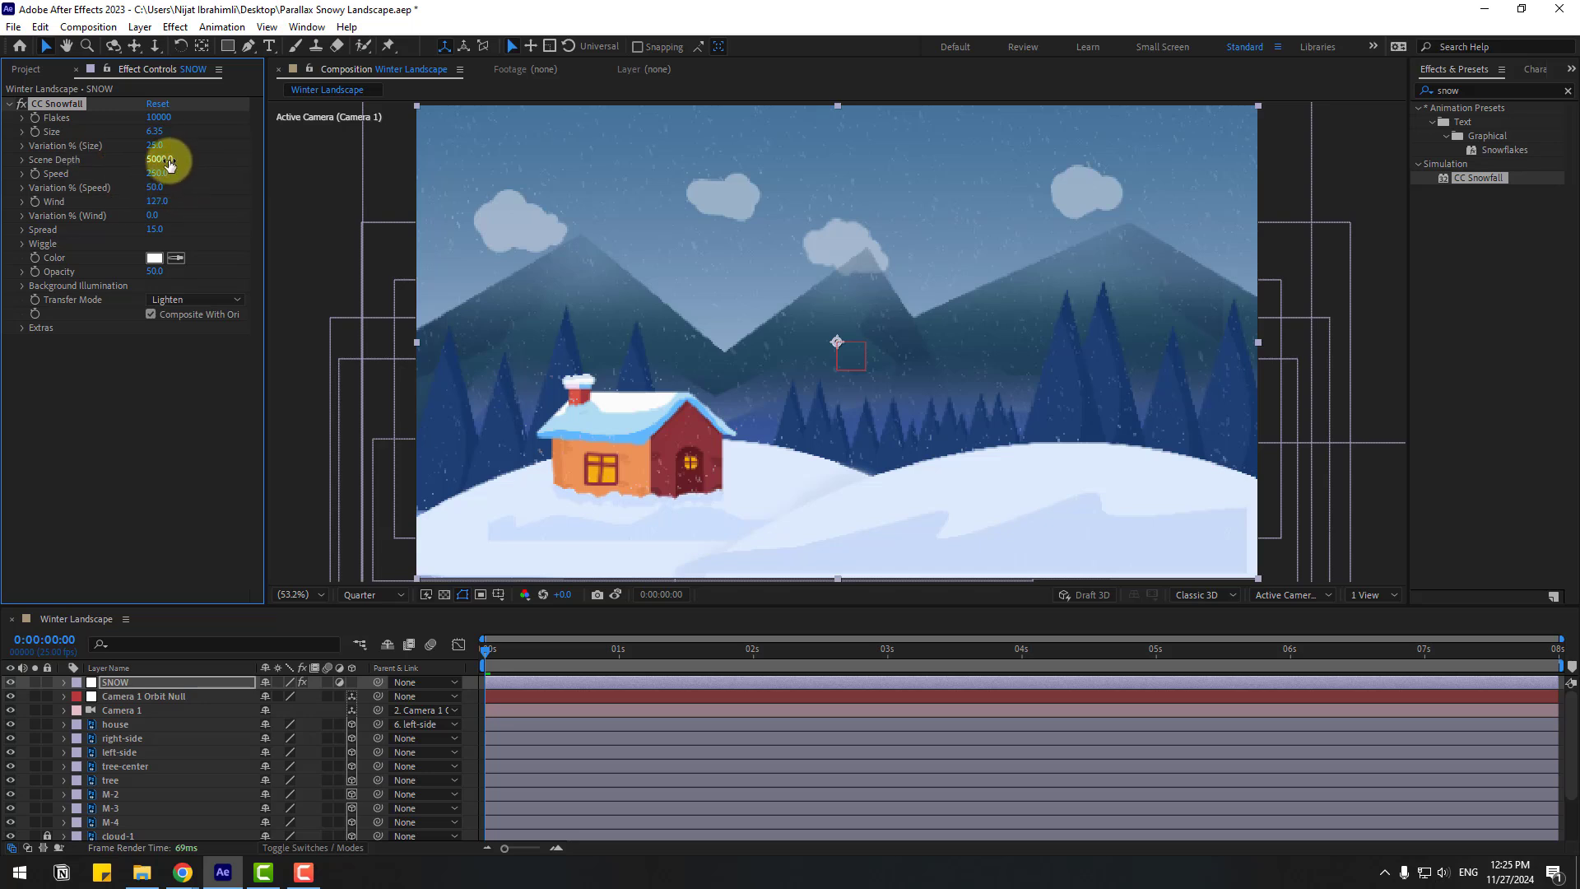
pyautogui.moveTo(168, 164); pyautogui.dragTo(416, 134)
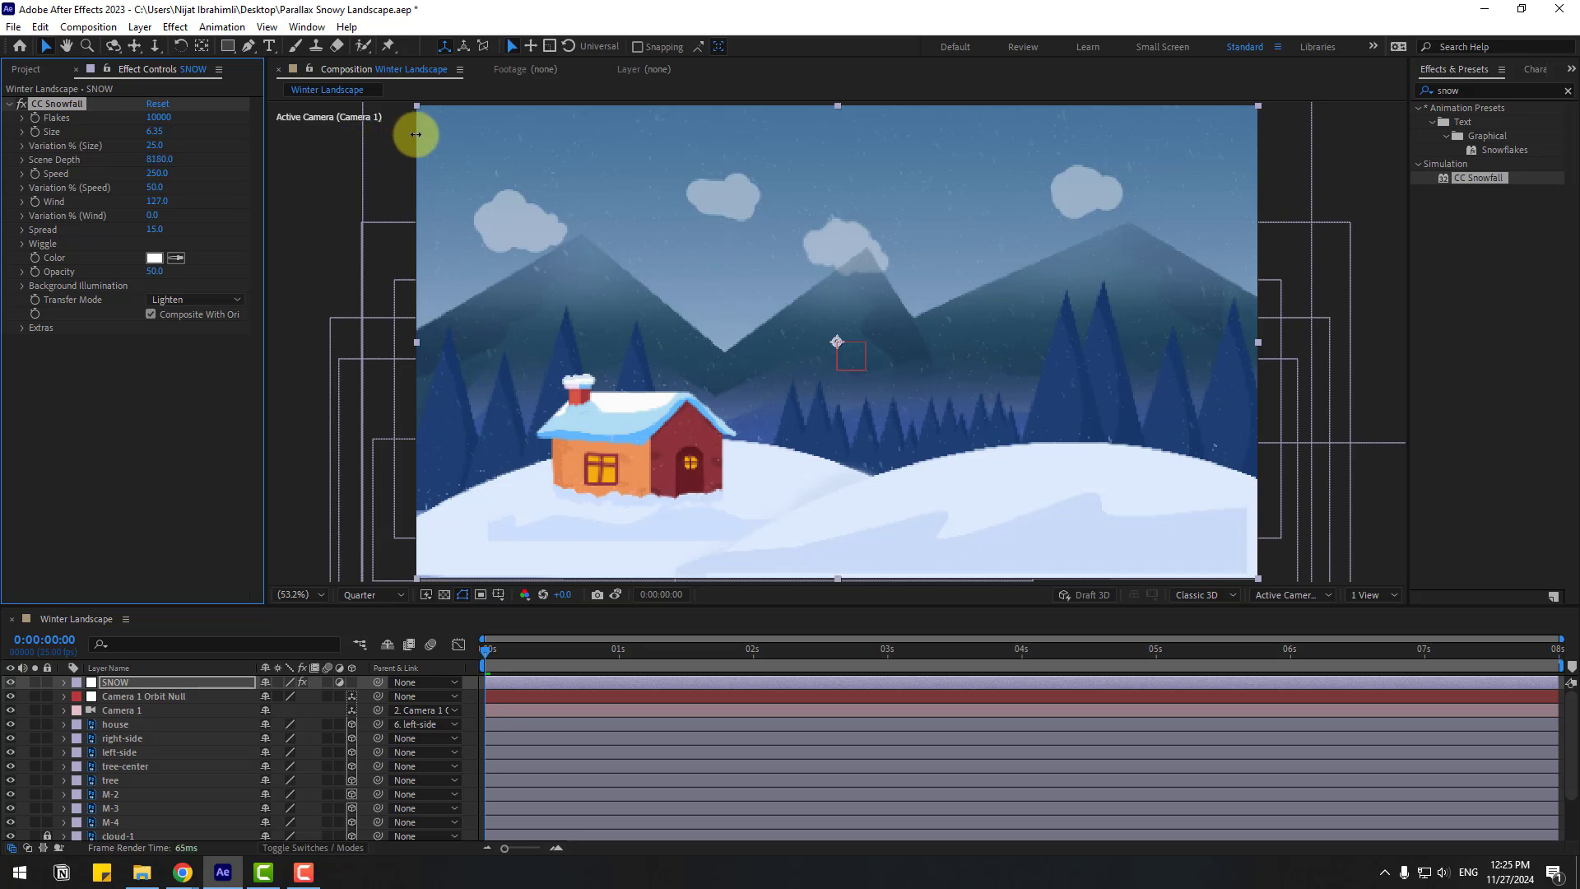
pyautogui.click(378, 652)
pyautogui.press('space')
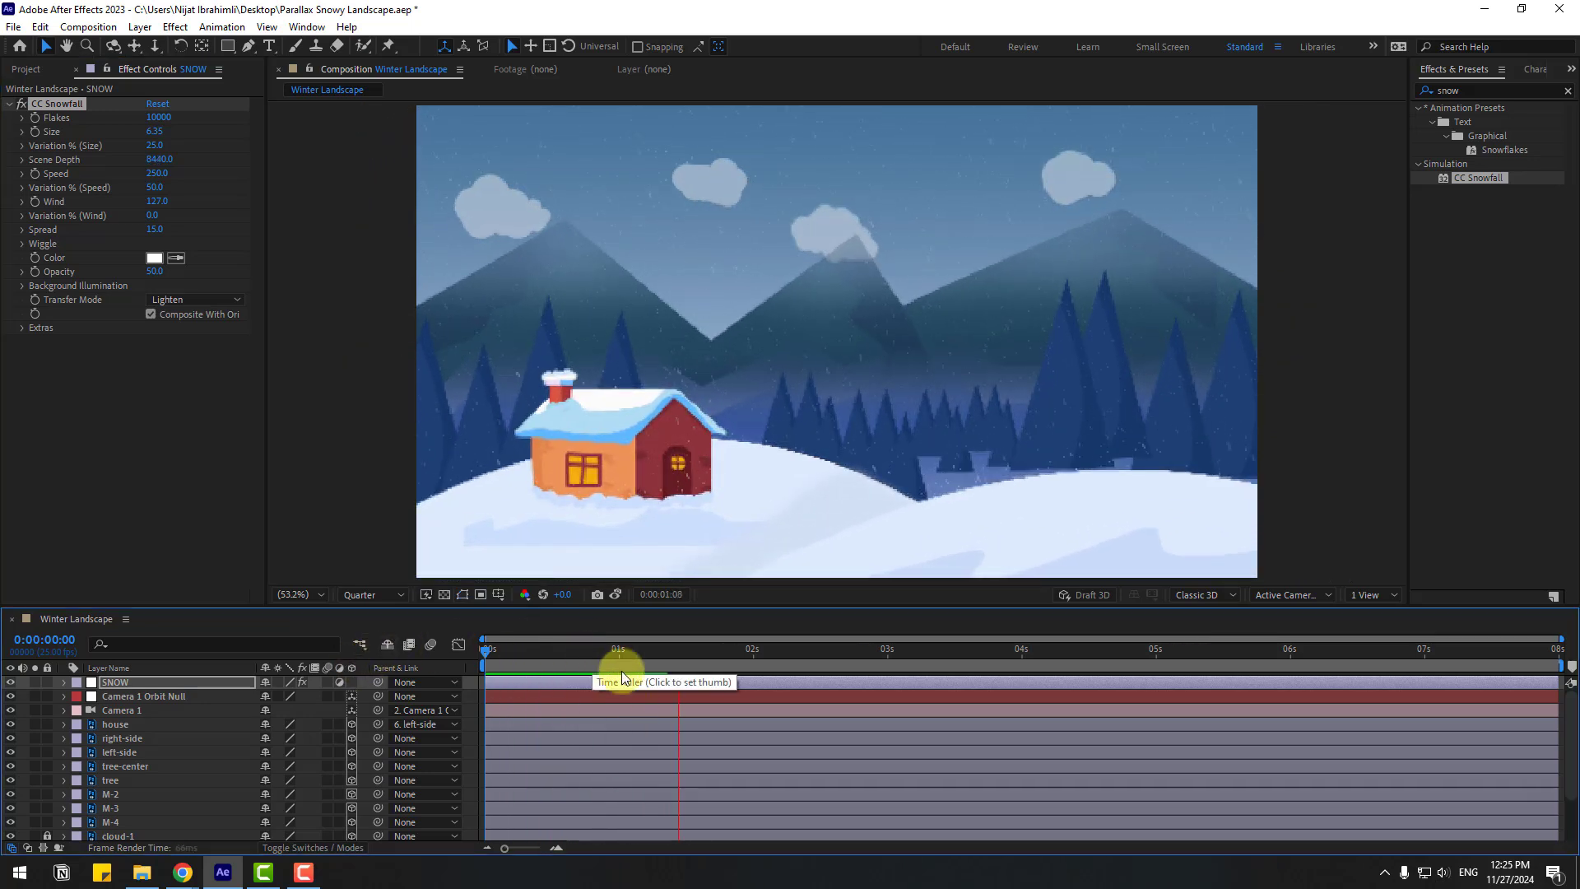
pyautogui.click(651, 659)
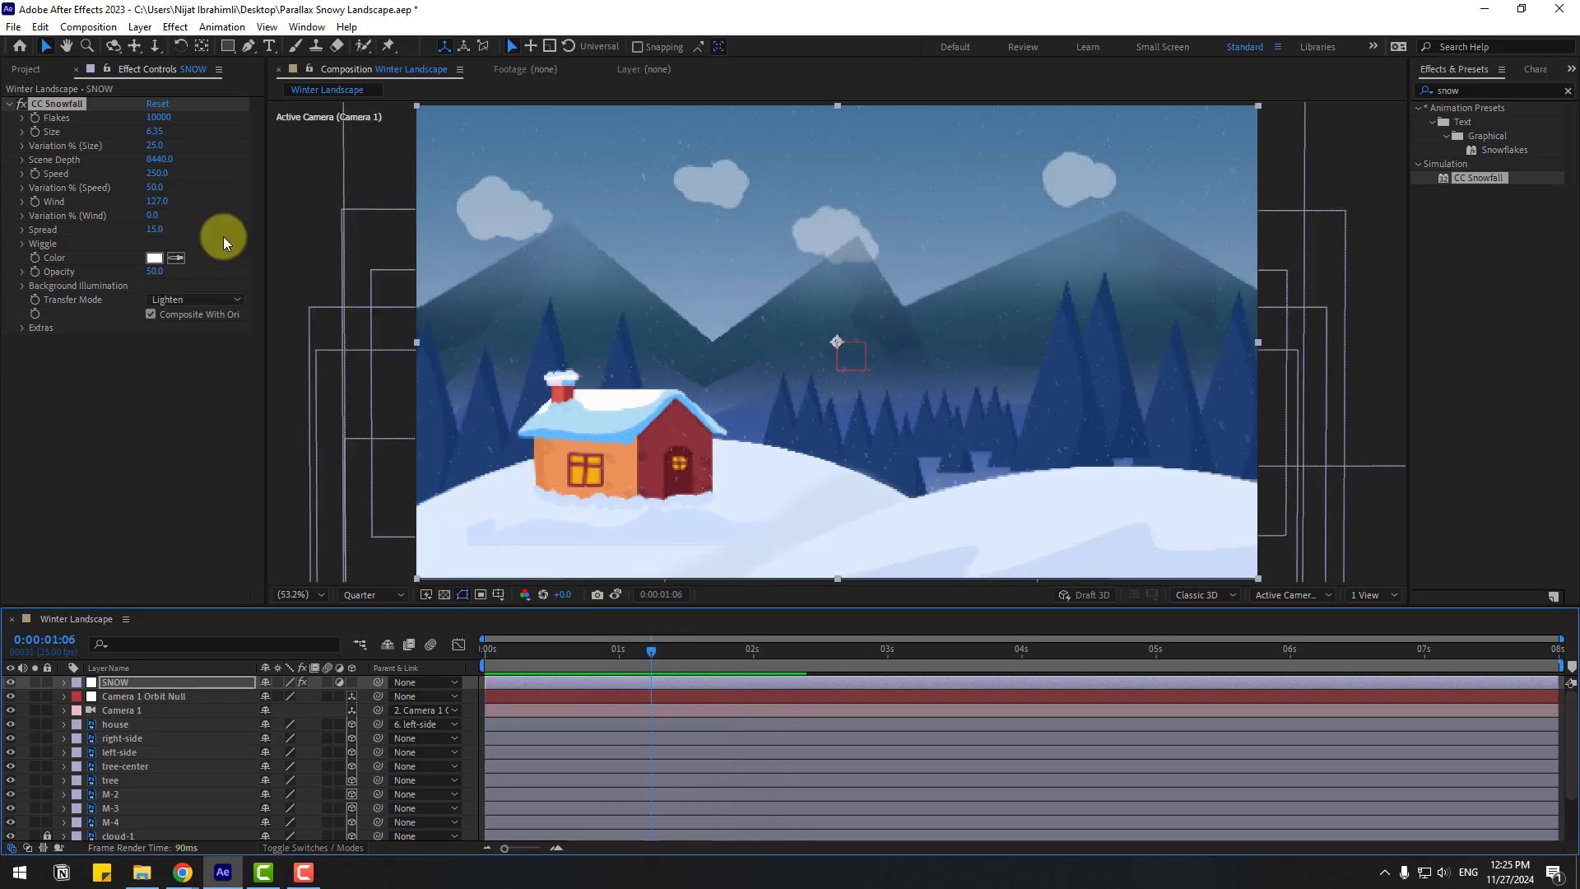
# Raise the CC Snowfall opacity to 100 and size to about 9.9, and adjust the number of flakes
pyautogui.click(155, 271)
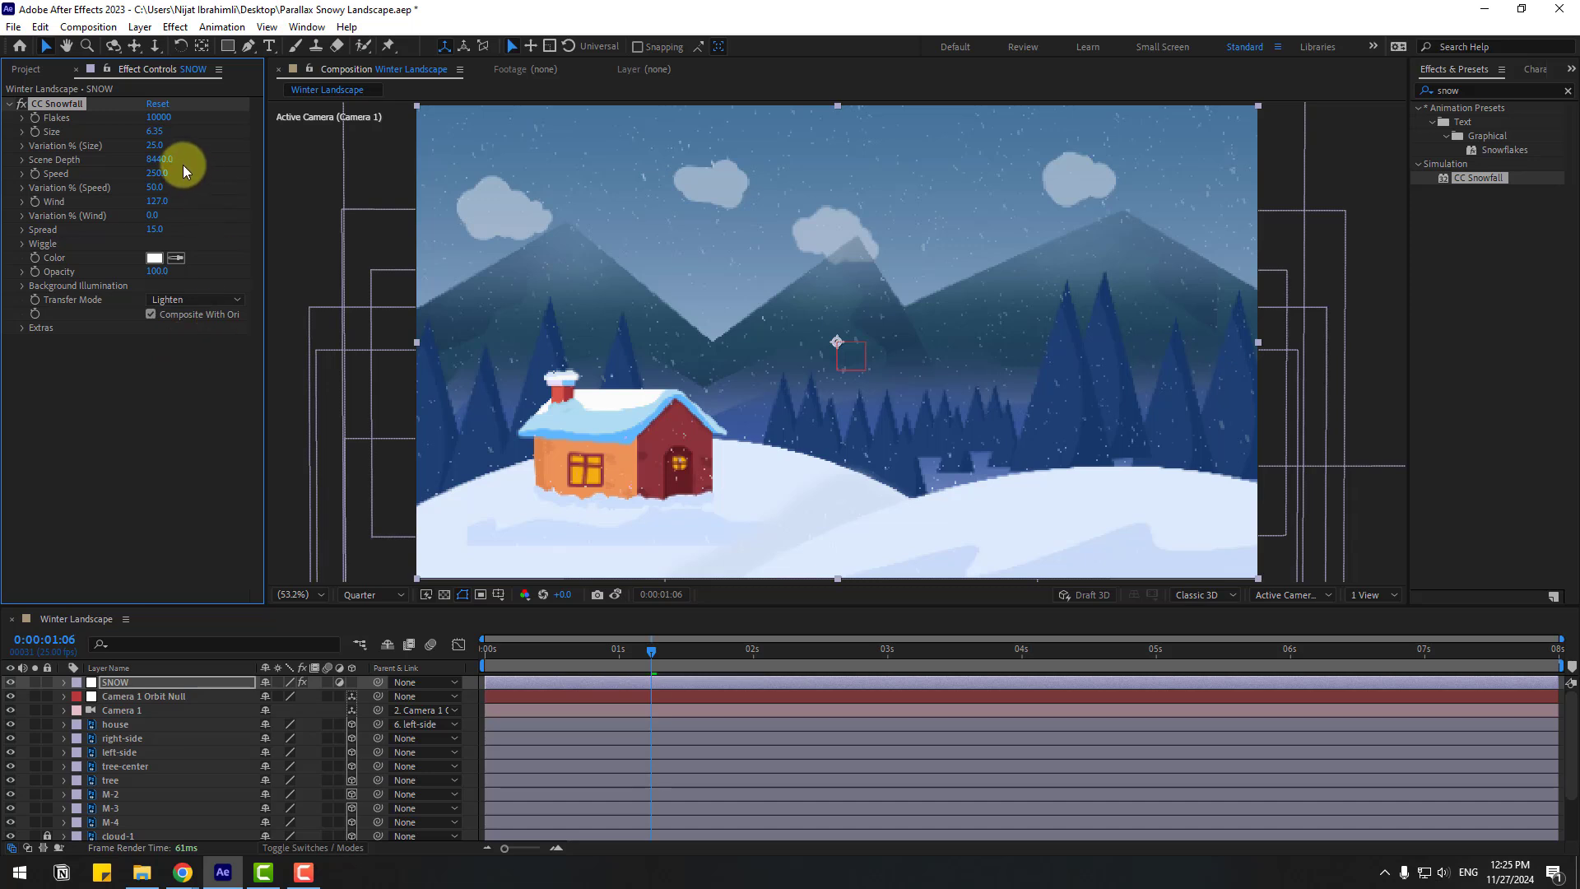
pyautogui.moveTo(174, 132); pyautogui.dragTo(435, 124)
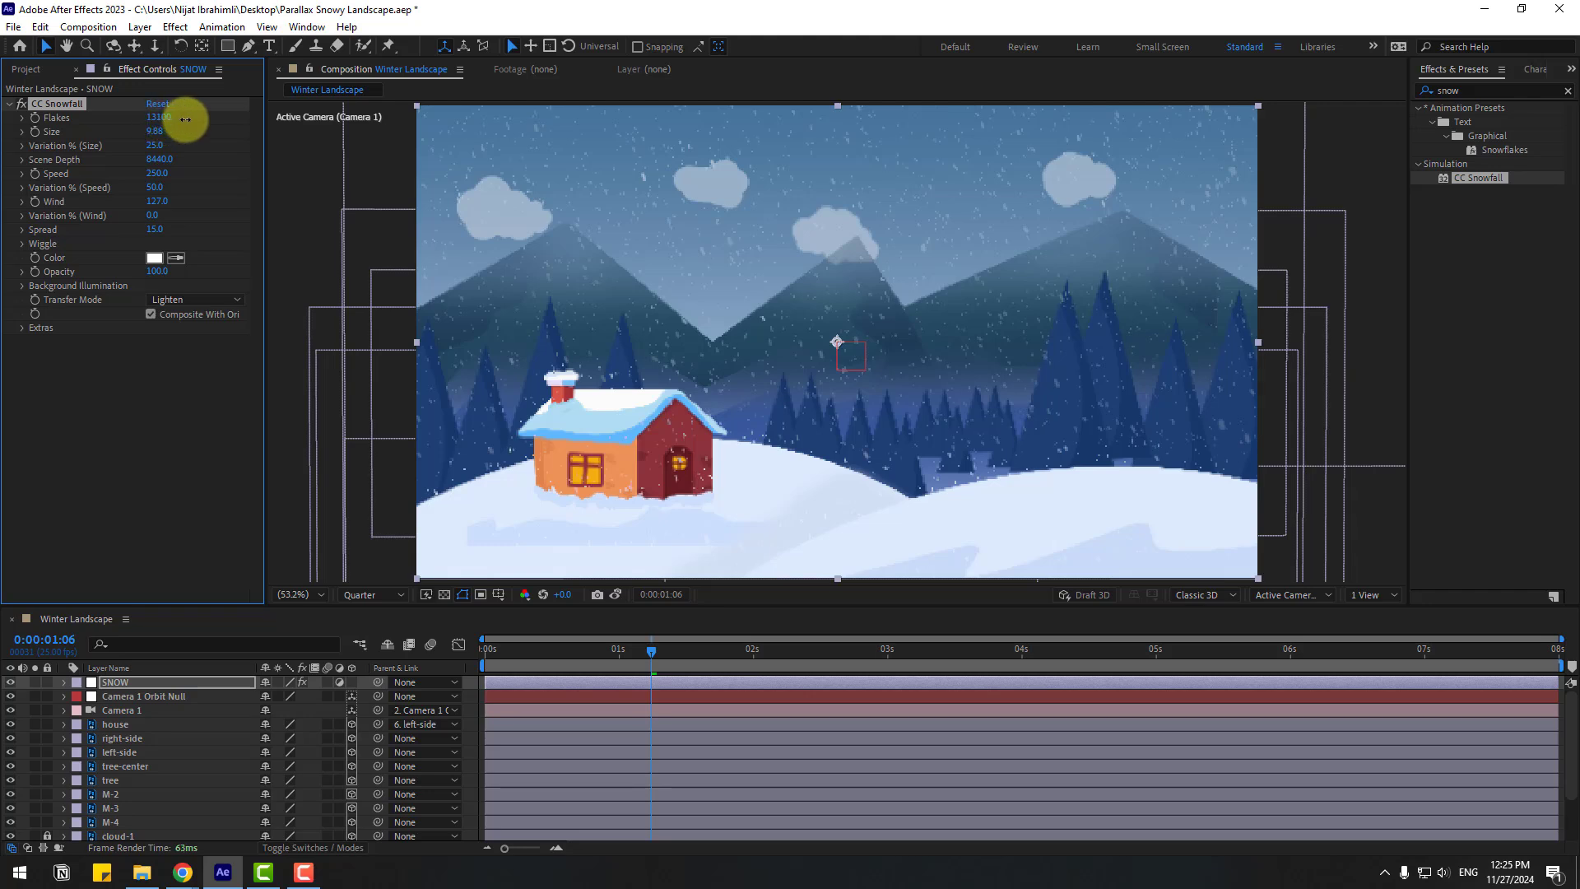
pyautogui.moveTo(186, 120); pyautogui.dragTo(152, 120)
pyautogui.click(673, 652)
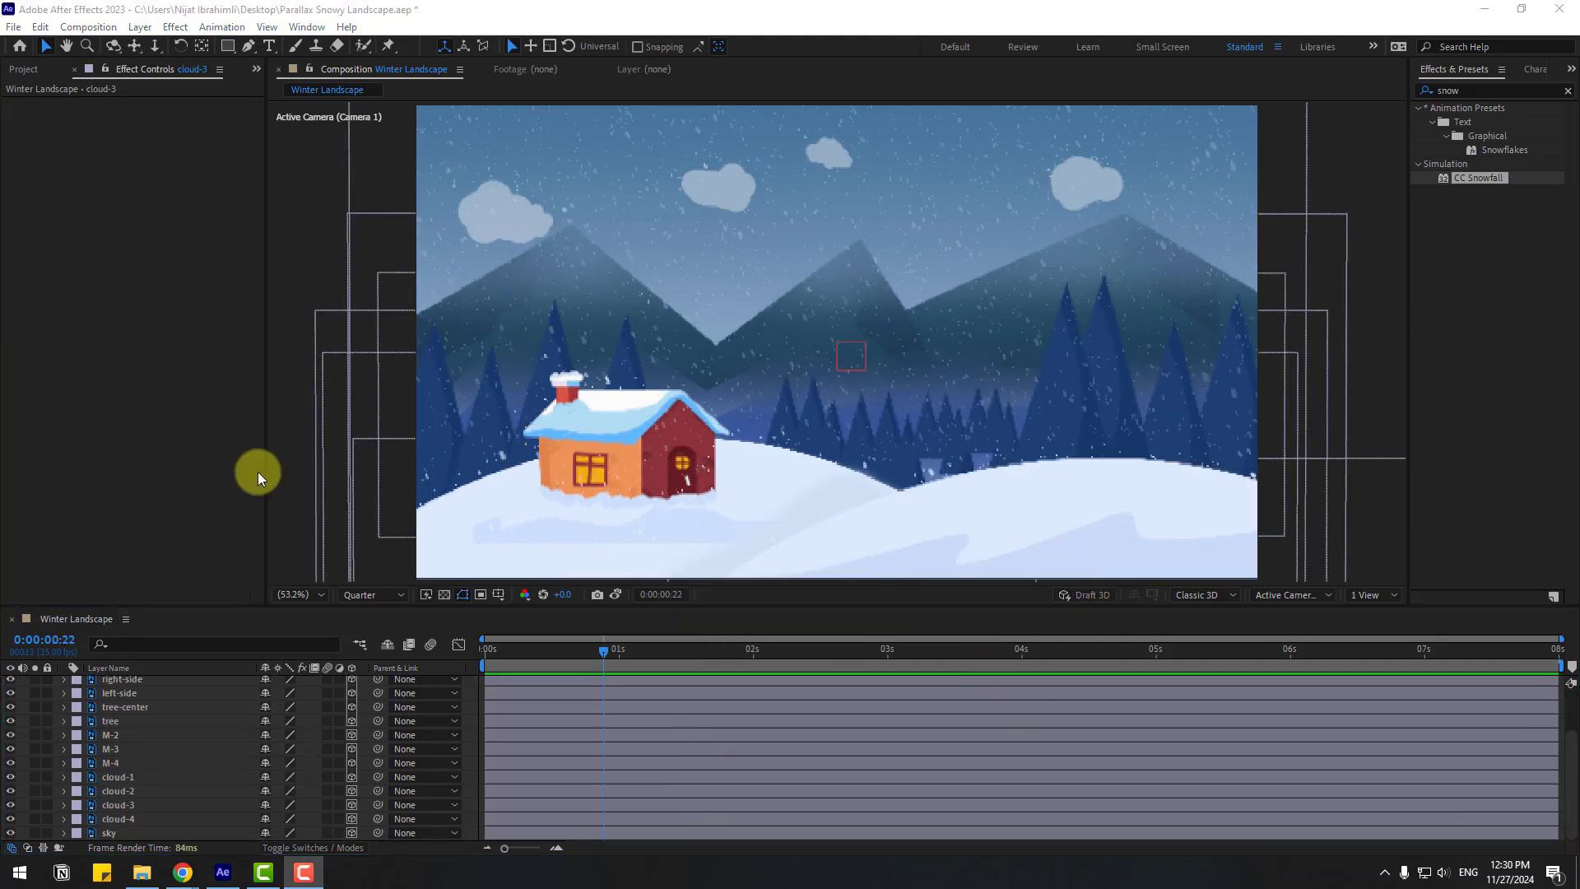
# Create a new 1920x1080, 25 fps, 8-second composition named Smoke
pyautogui.click(24, 70)
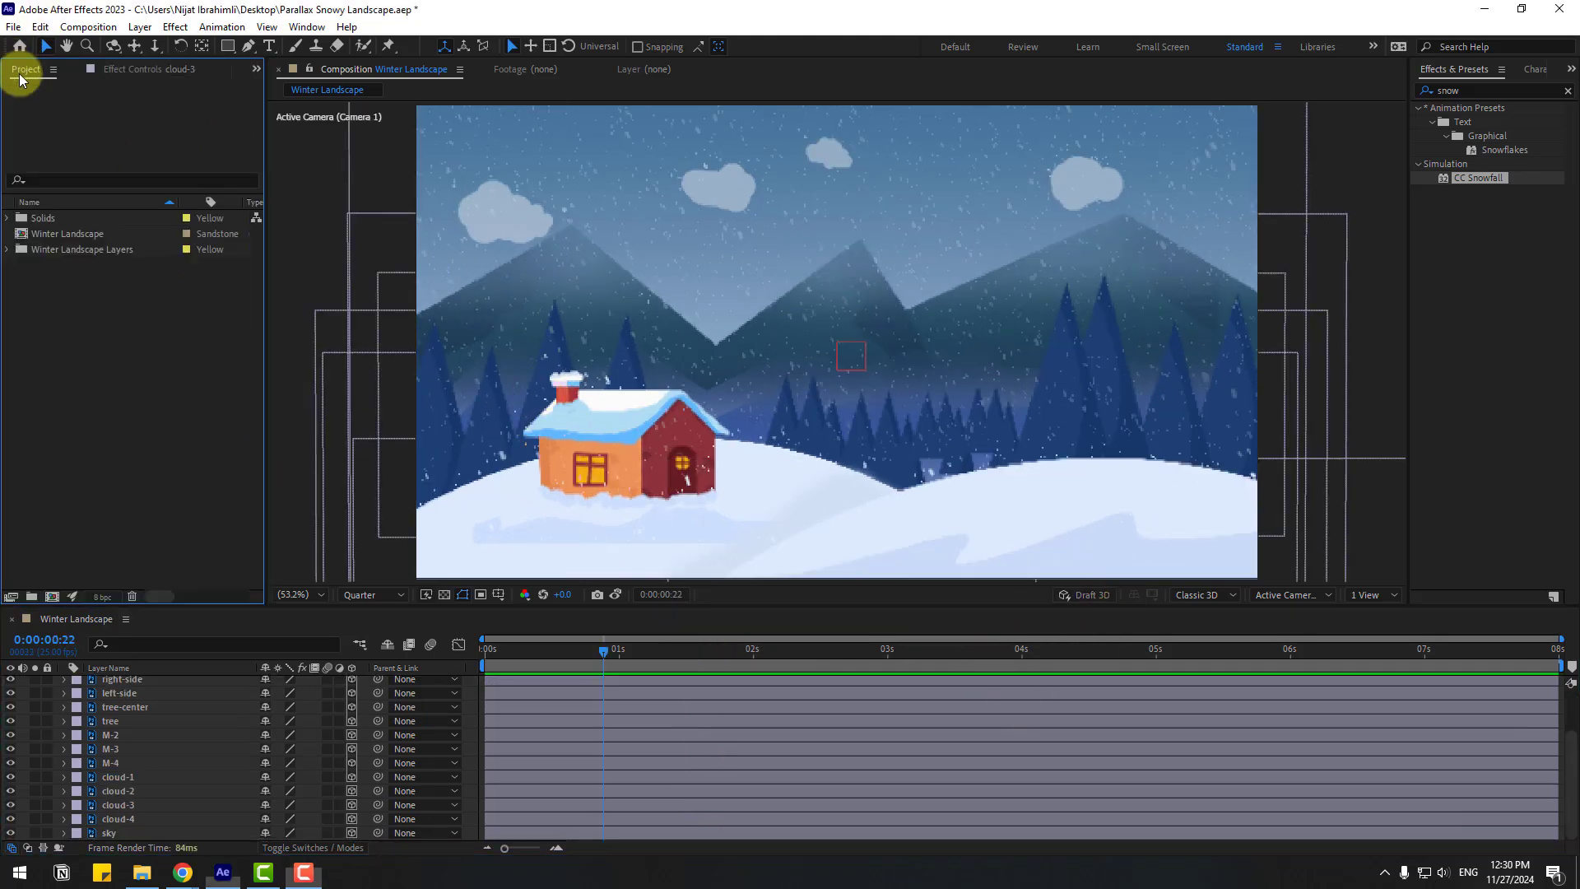
pyautogui.click(52, 594)
pyautogui.write('Smoke')
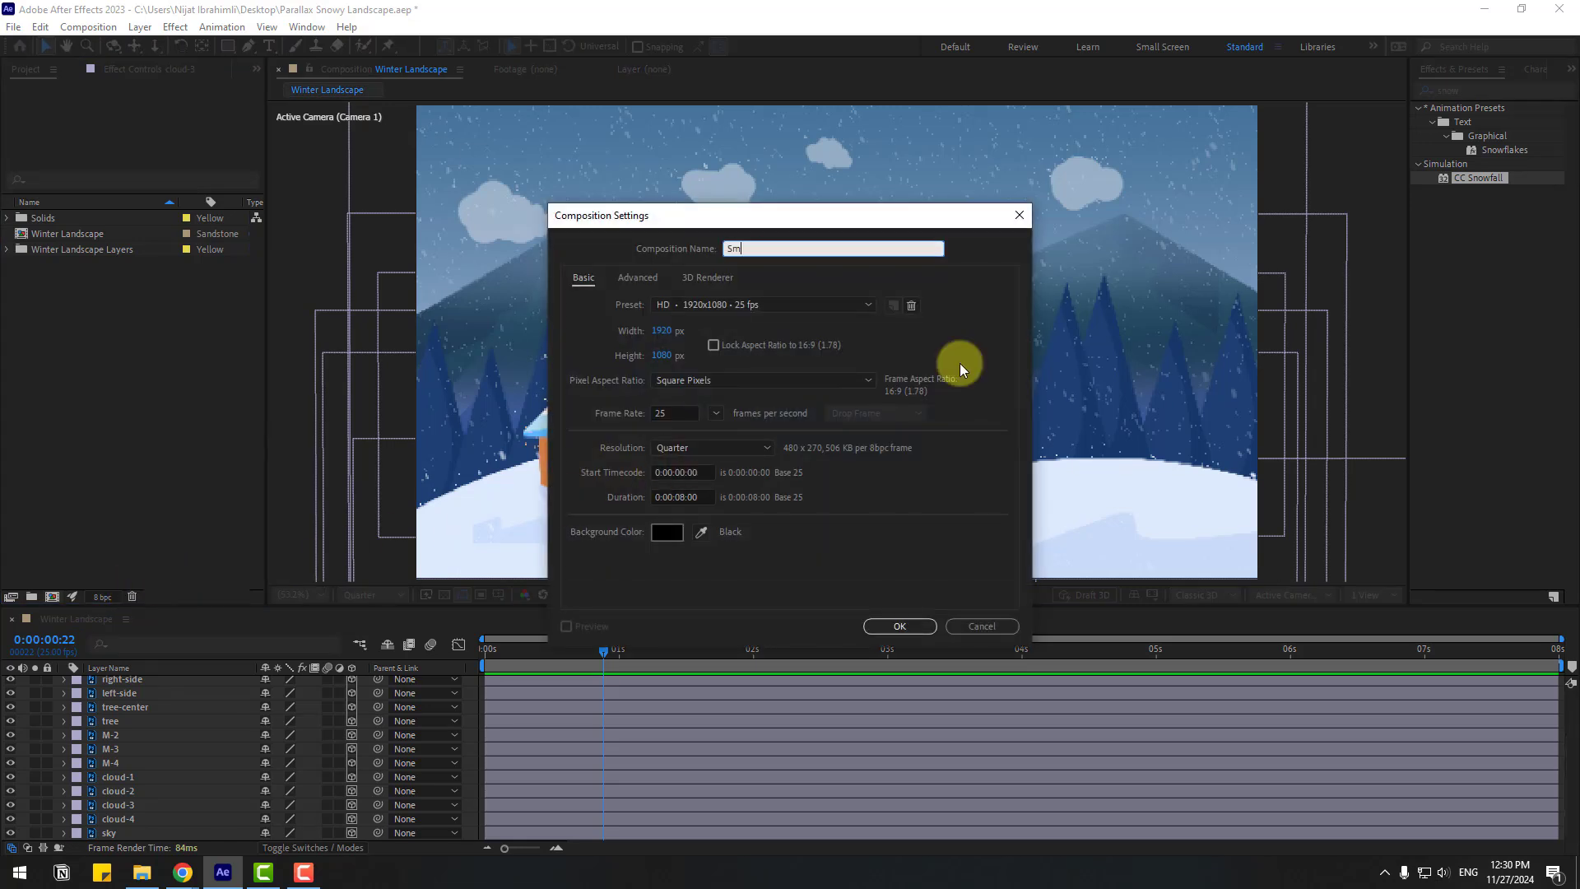
pyautogui.click(879, 627)
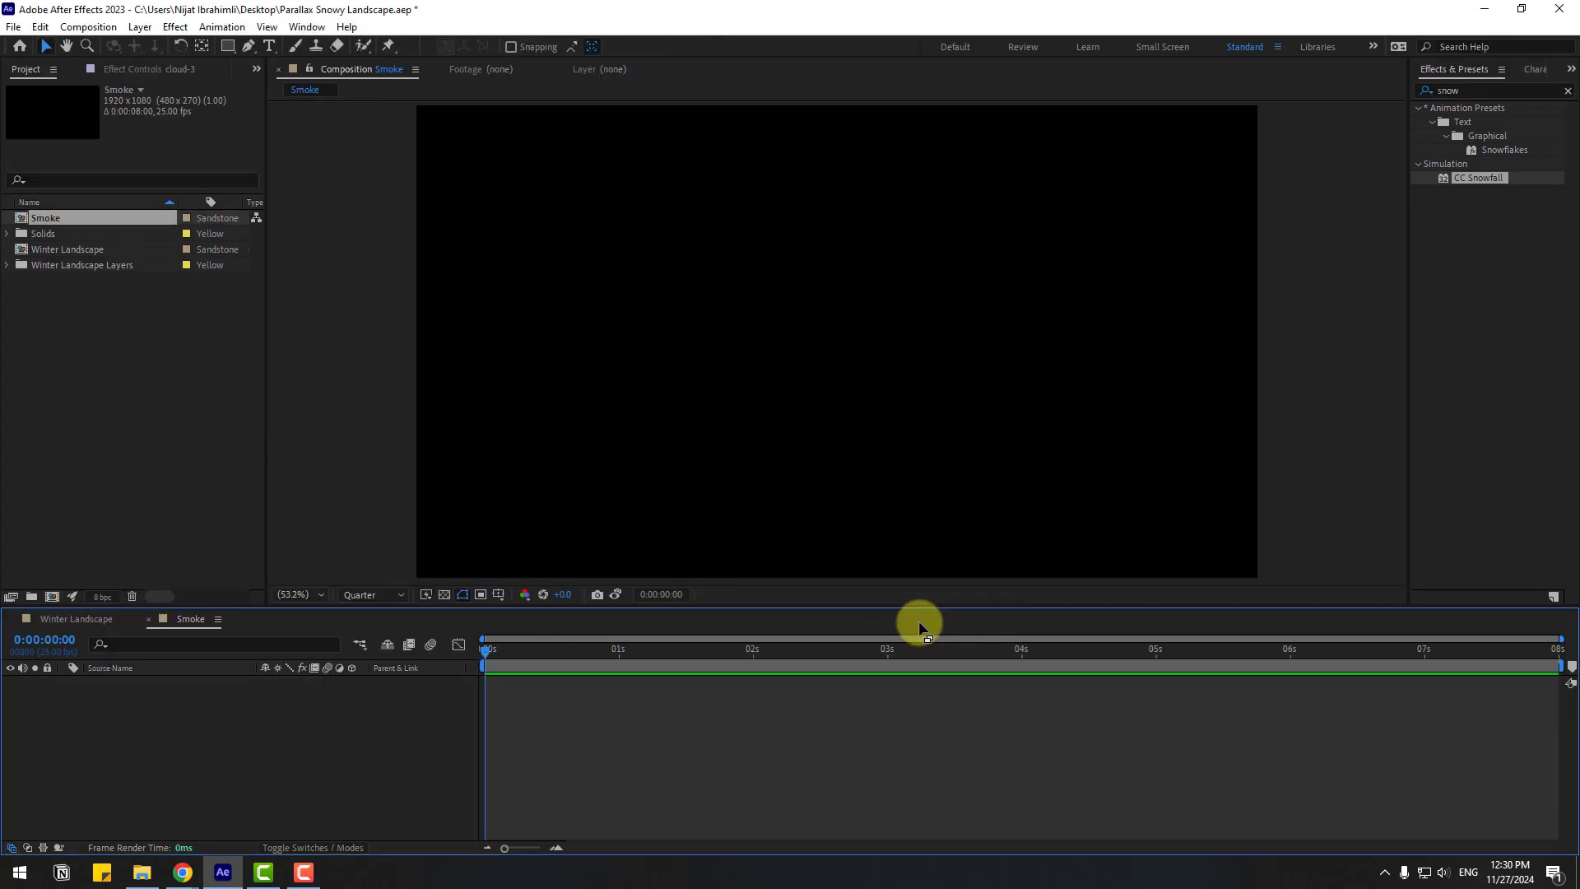
# Draw a white horizontal rectangle across the full width of the Smoke composition, slightly overlapping both sides, and return to the Selection tool
pyautogui.click(229, 48)
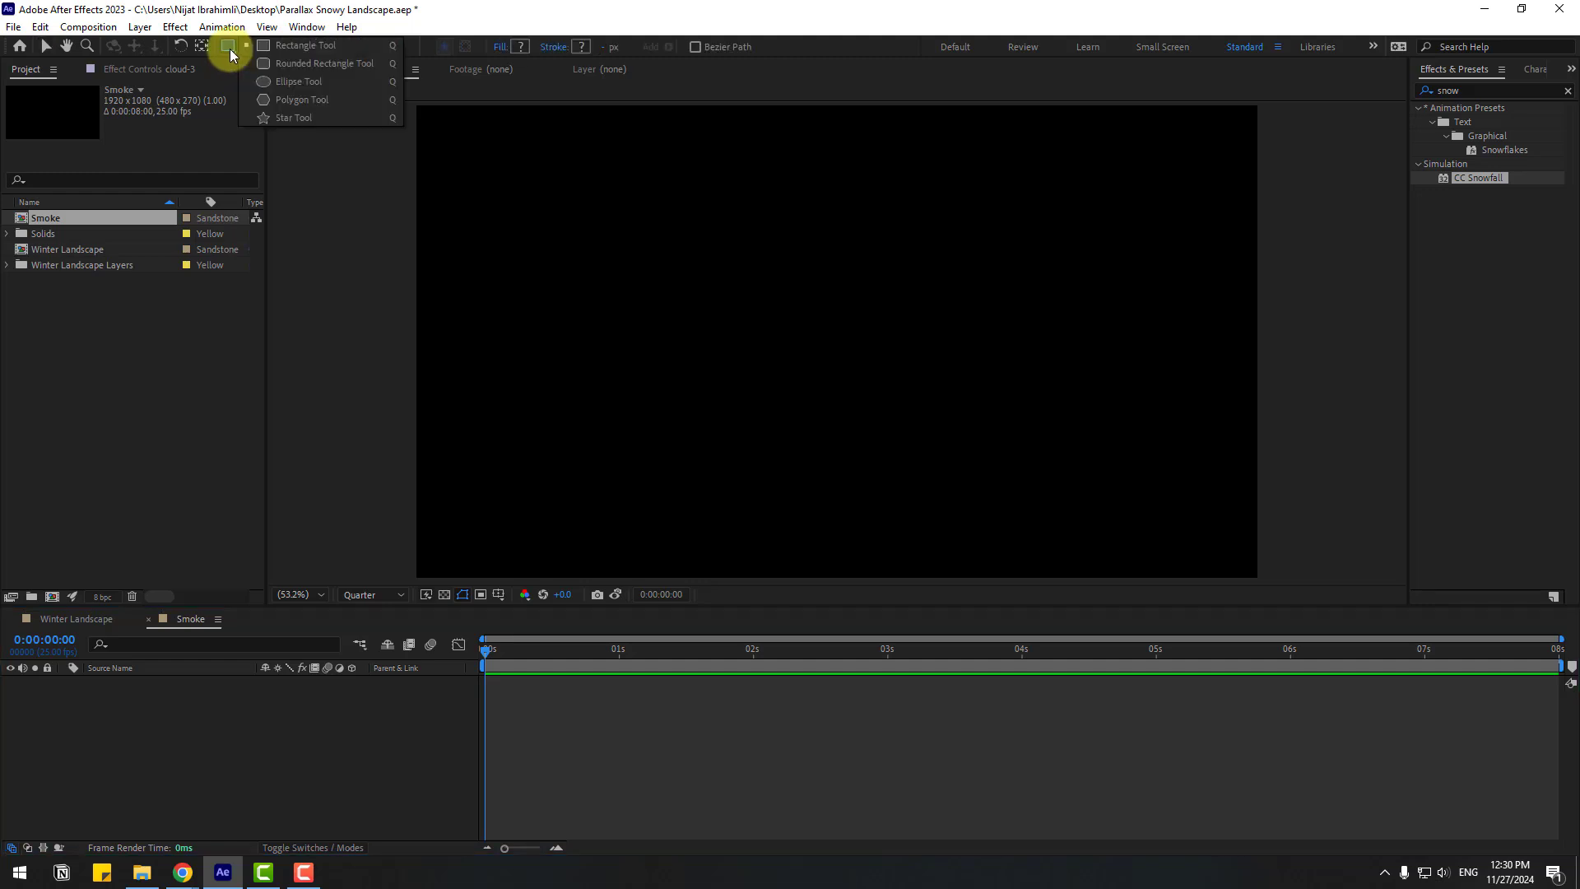
pyautogui.click(341, 49)
pyautogui.moveTo(410, 271); pyautogui.dragTo(1274, 393)
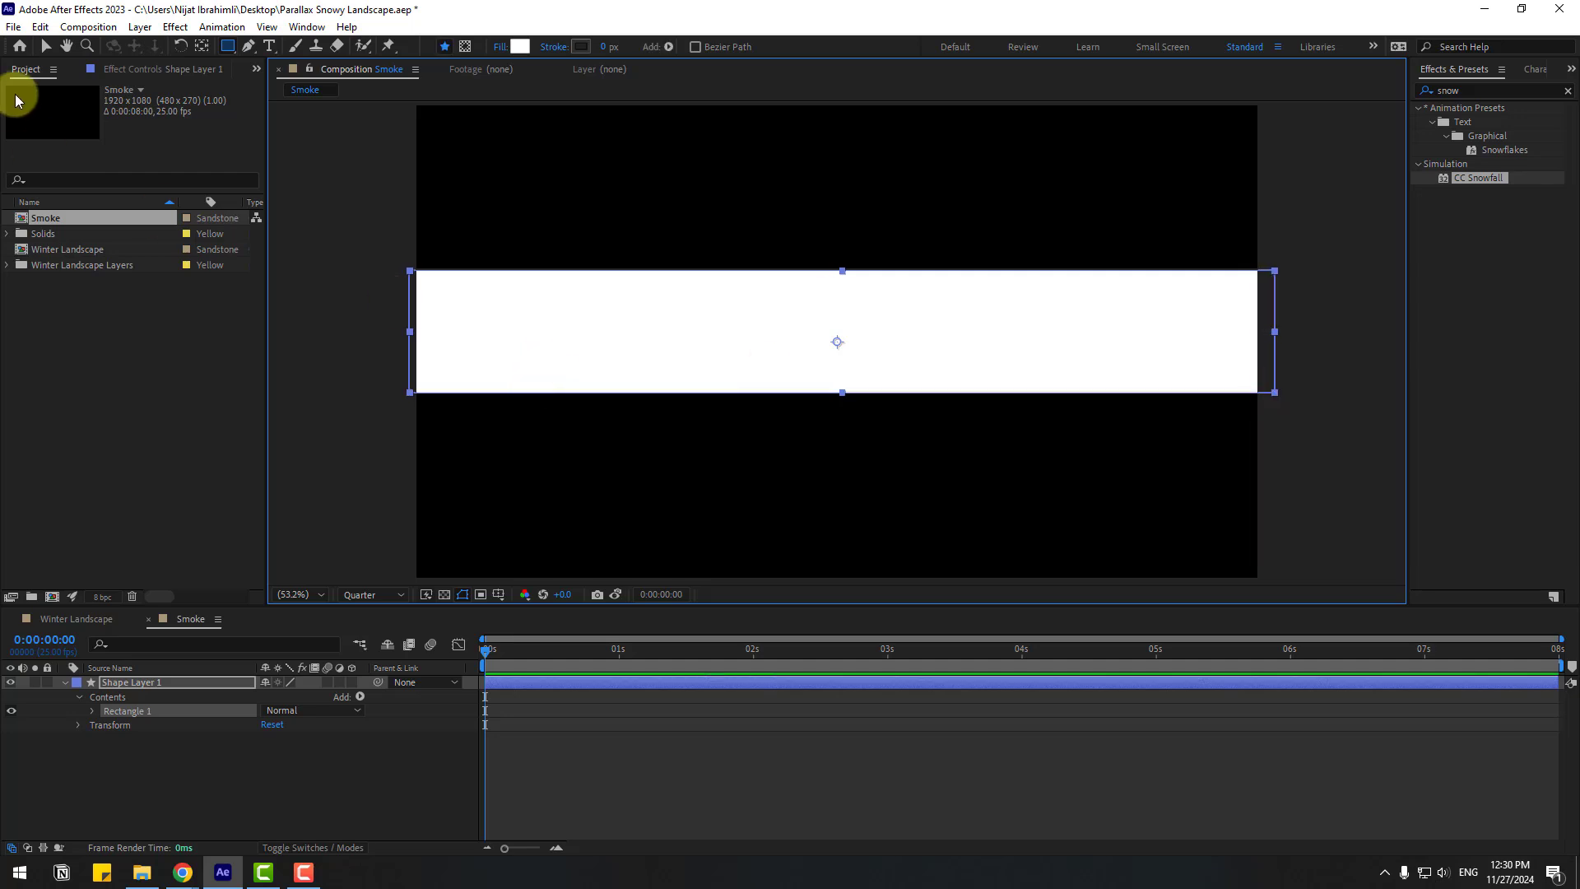
pyautogui.click(46, 46)
# Find the Wave Warp effect, apply it to the rectangle's shape layer, and collapse the layer's properties
pyautogui.click(1434, 92)
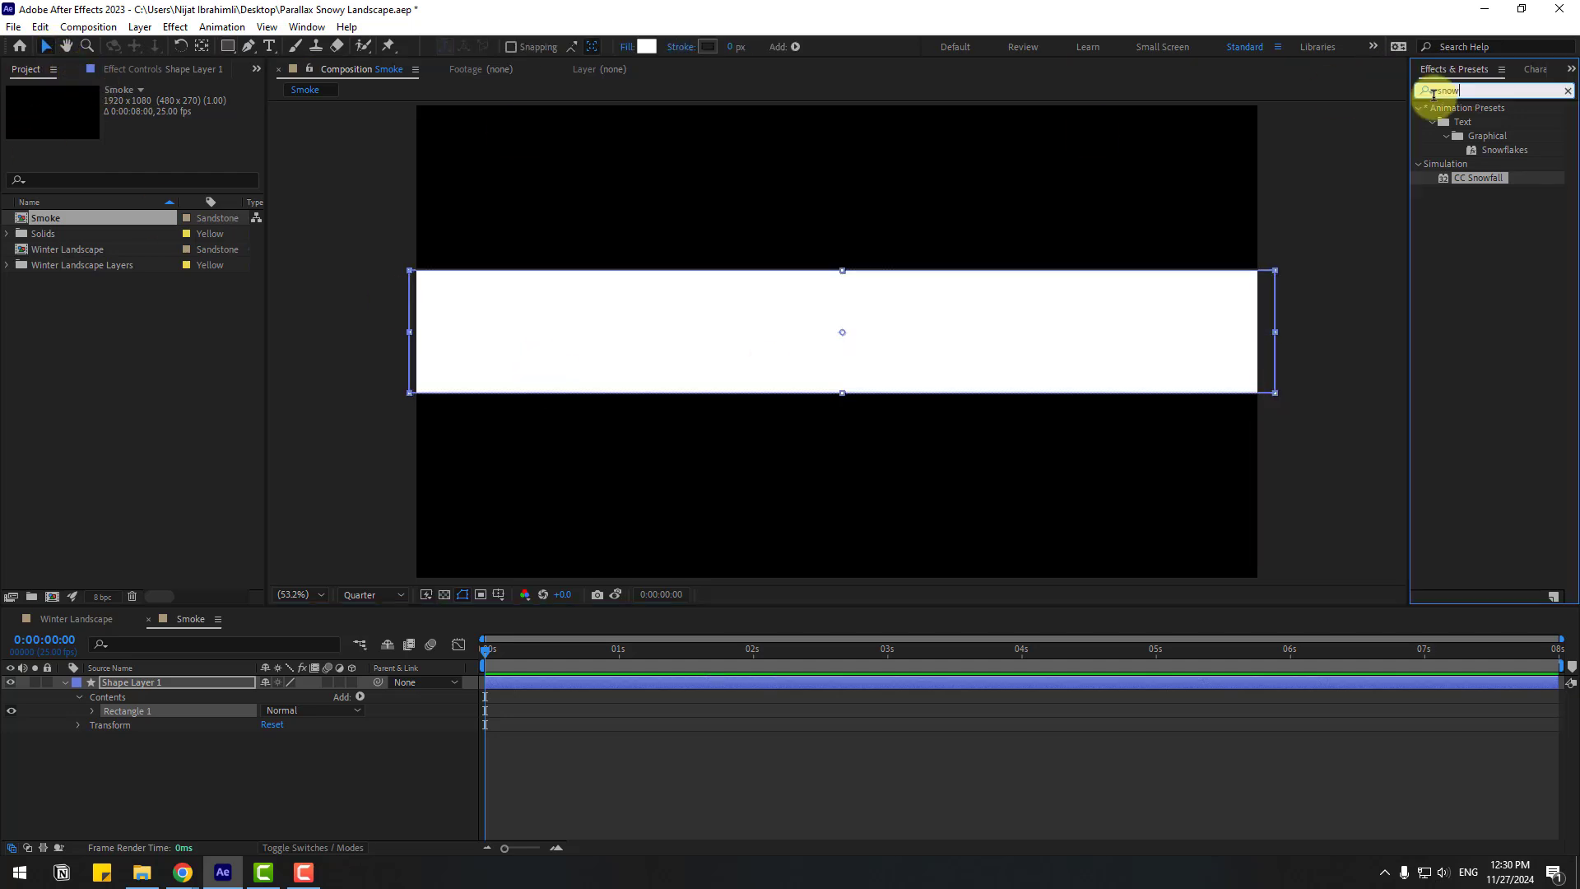
pyautogui.write('wave')
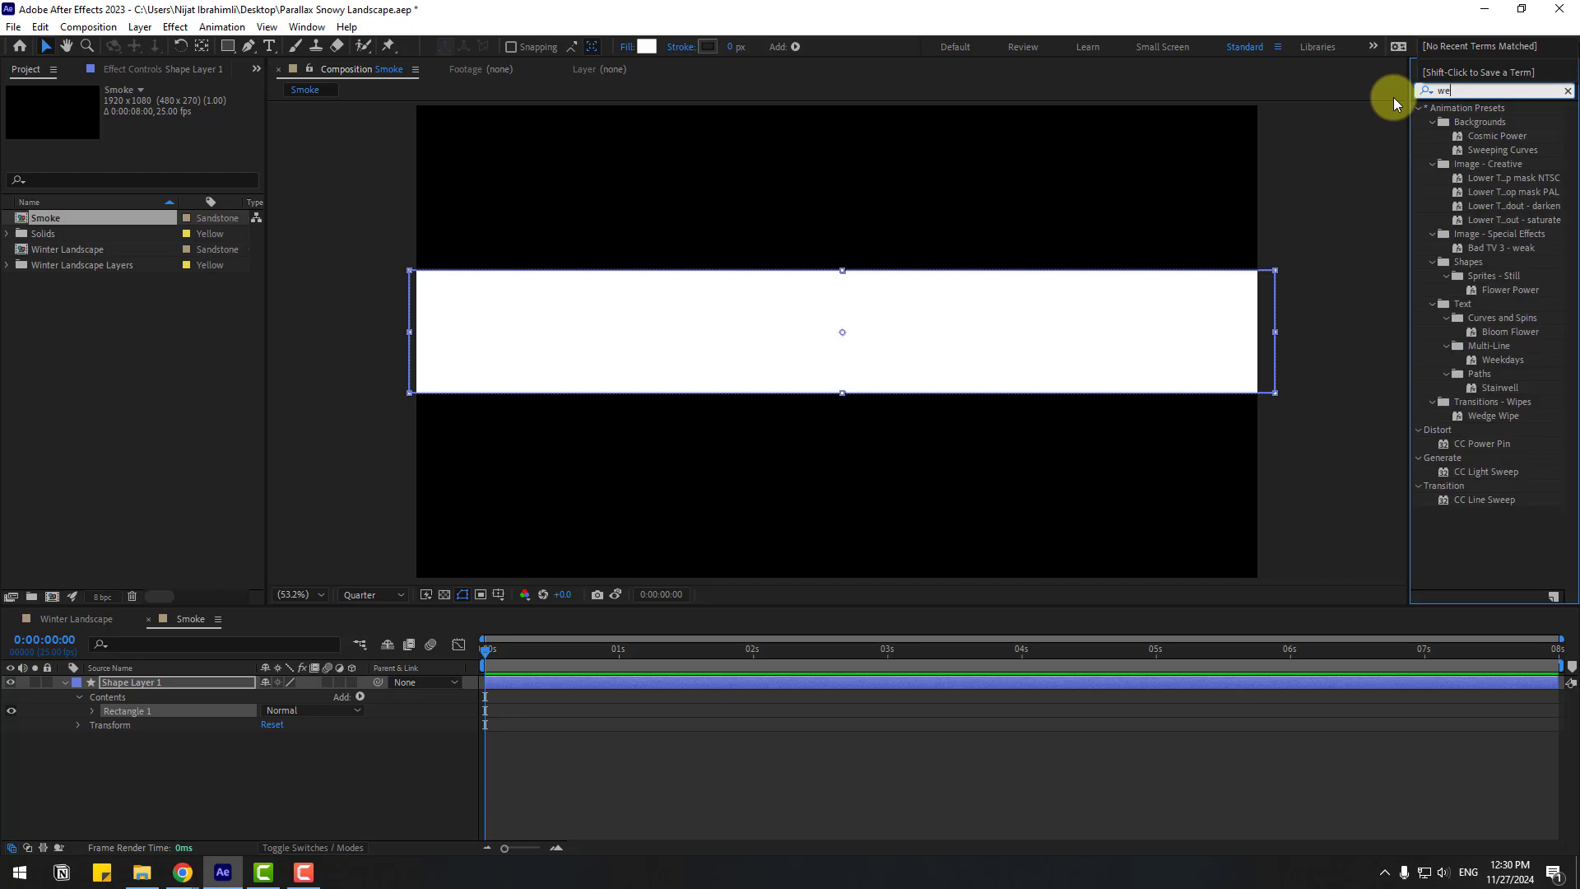
pyautogui.moveTo(1474, 124)
pyautogui.mouseDown()
pyautogui.moveTo(1432, 293)
pyautogui.moveTo(303, 663)
pyautogui.moveTo(154, 685)
pyautogui.mouseUp()
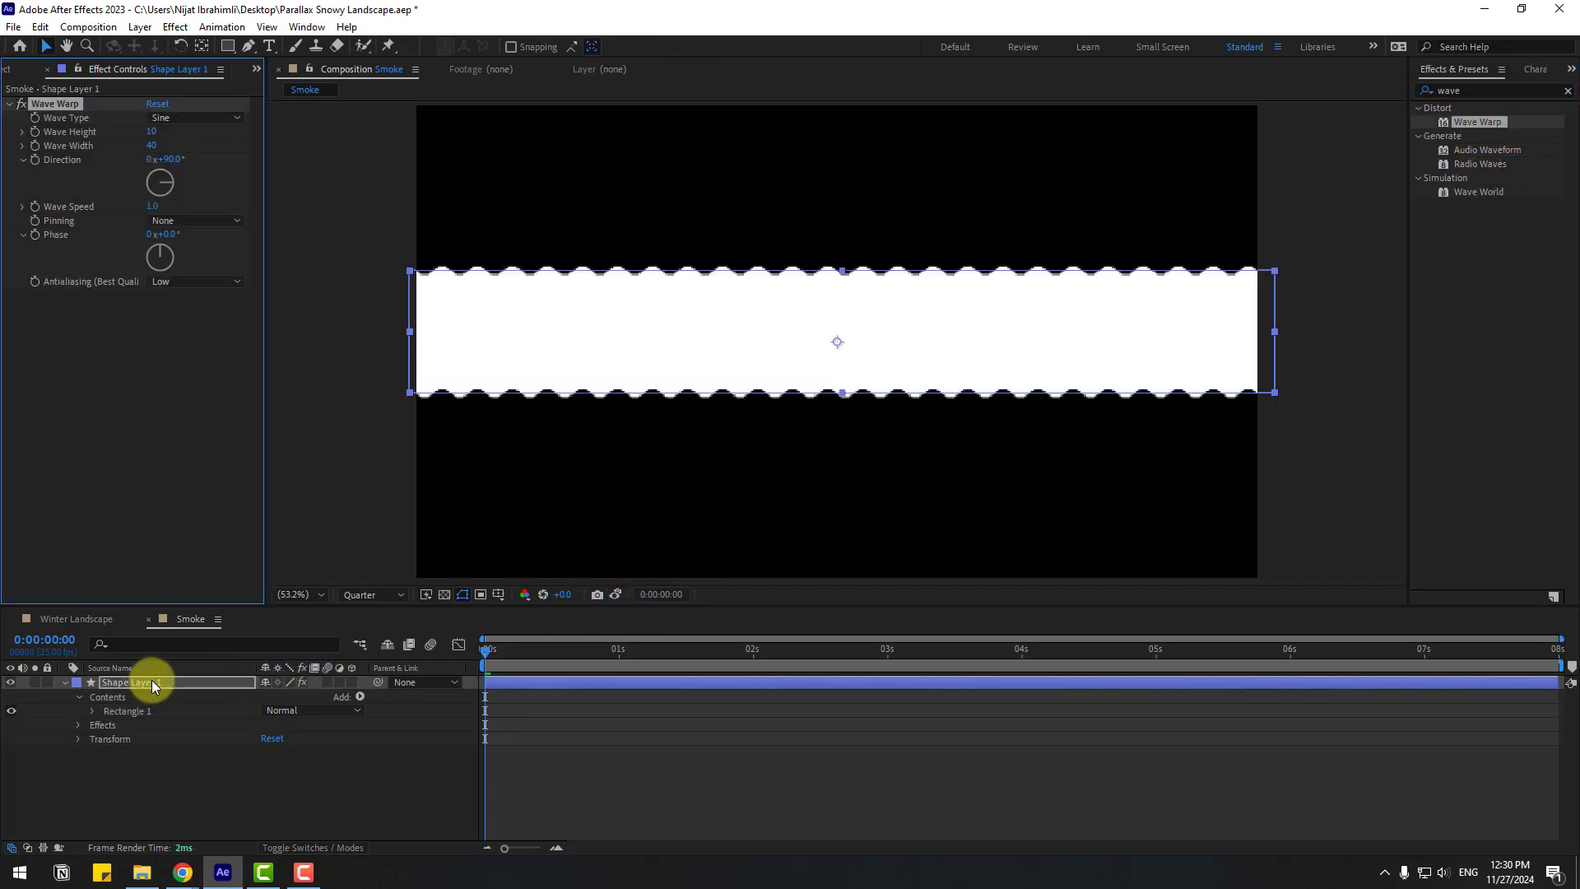
pyautogui.click(65, 682)
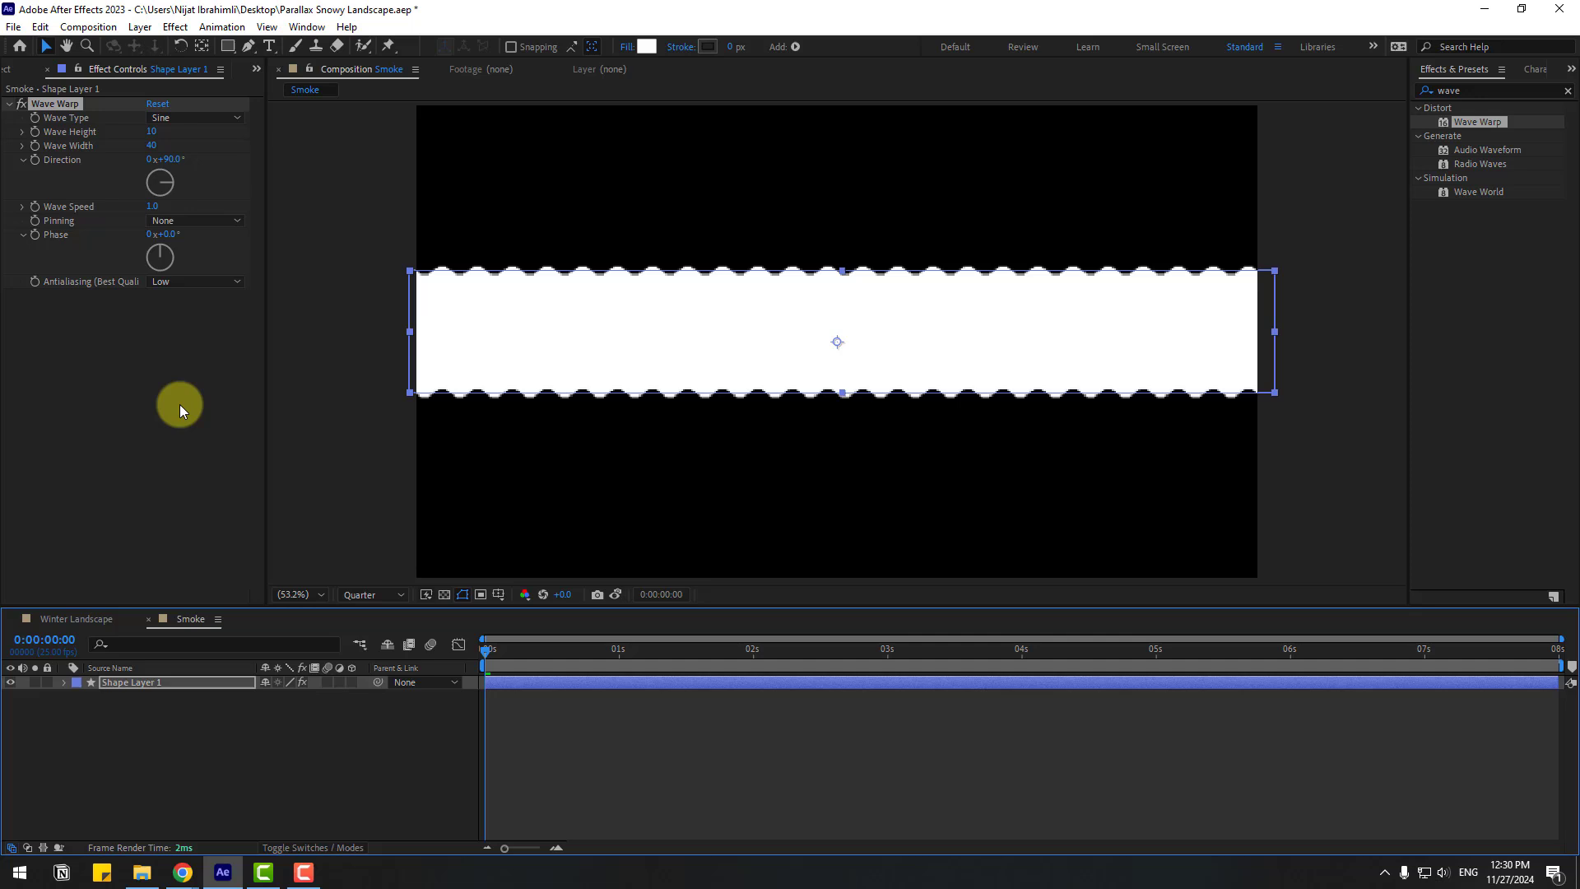
# Set the Wave Warp wave width to 250 and wave height to 55, and scrub the opening frames to check the motion
pyautogui.click(151, 146)
pyautogui.write('250')
pyautogui.press('Return')
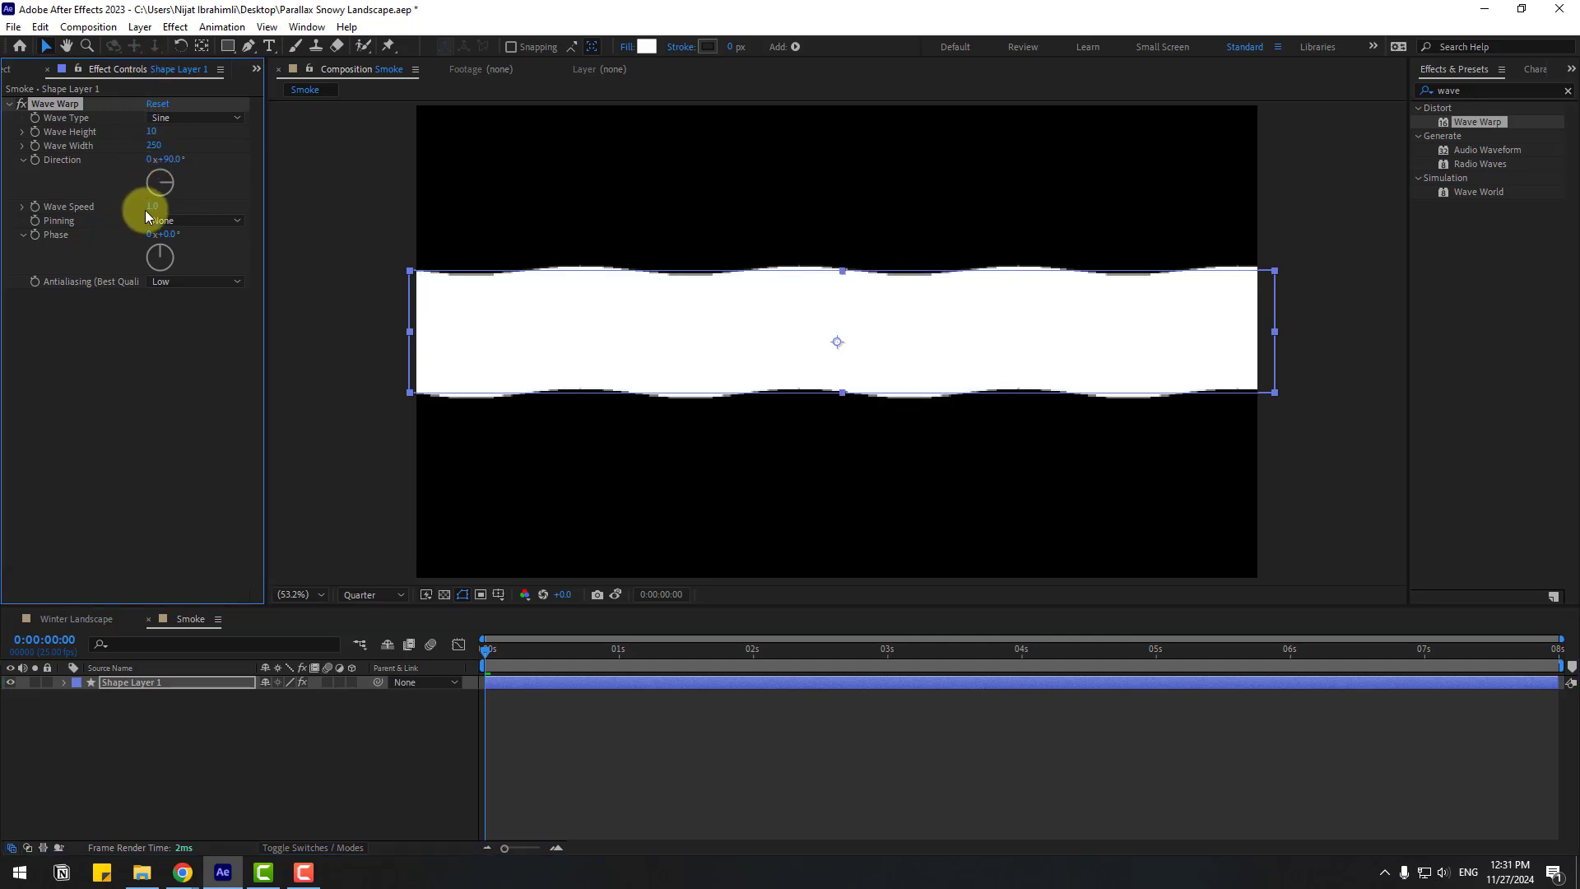
pyautogui.write('55')
pyautogui.click(171, 162)
pyautogui.moveTo(527, 650); pyautogui.dragTo(482, 650)
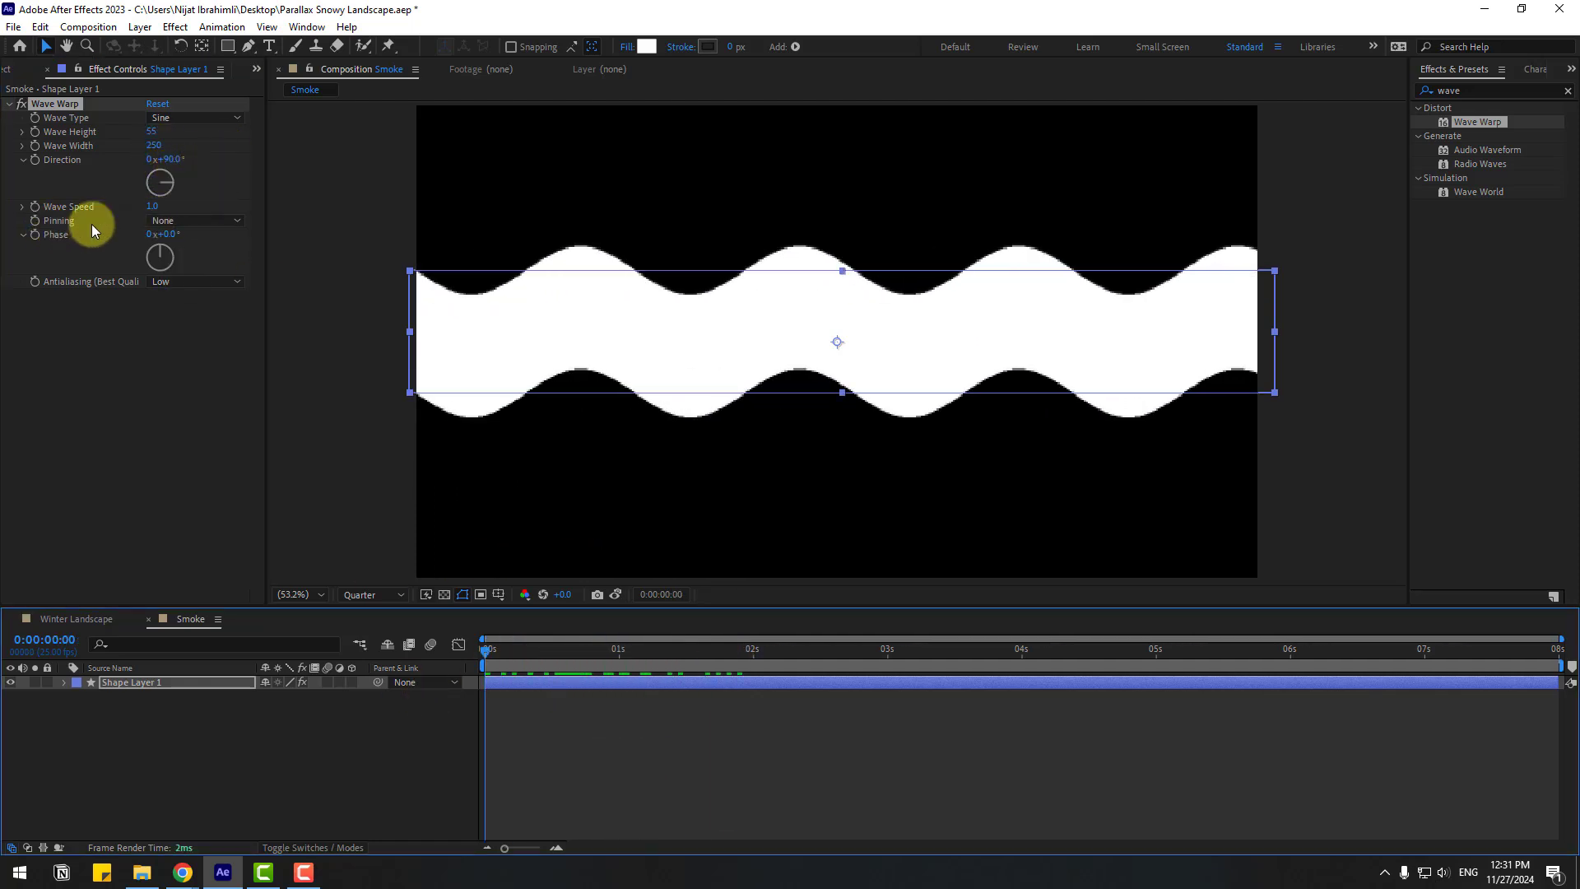
# Set the Wave Warp pinning to Left Edge and play back the wave animation
pyautogui.click(205, 220)
pyautogui.click(199, 298)
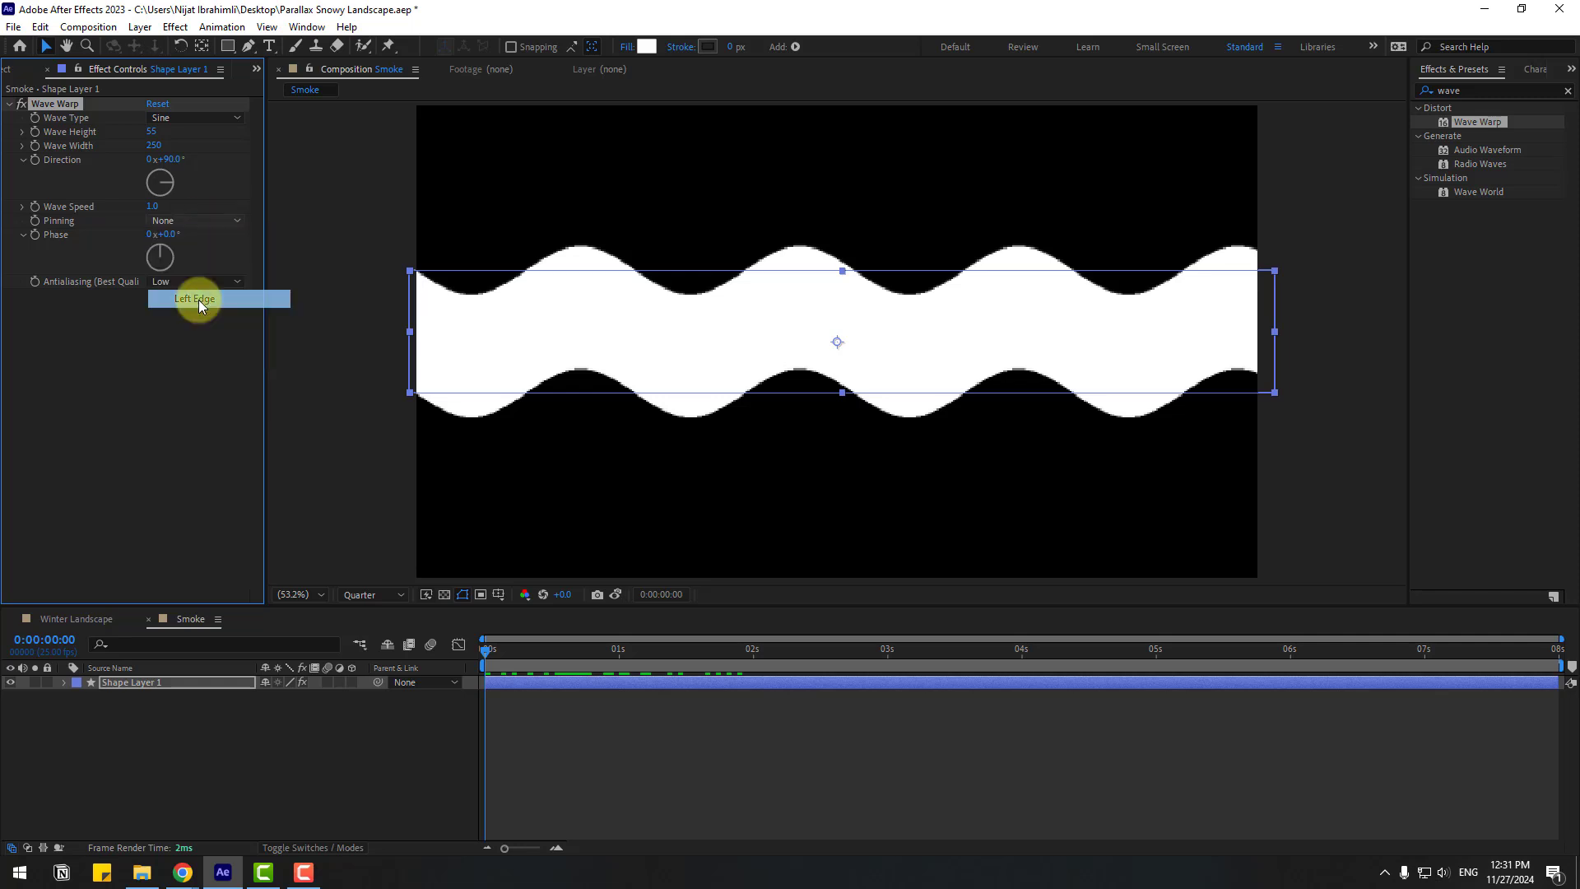
pyautogui.click(614, 777)
pyautogui.press('space')
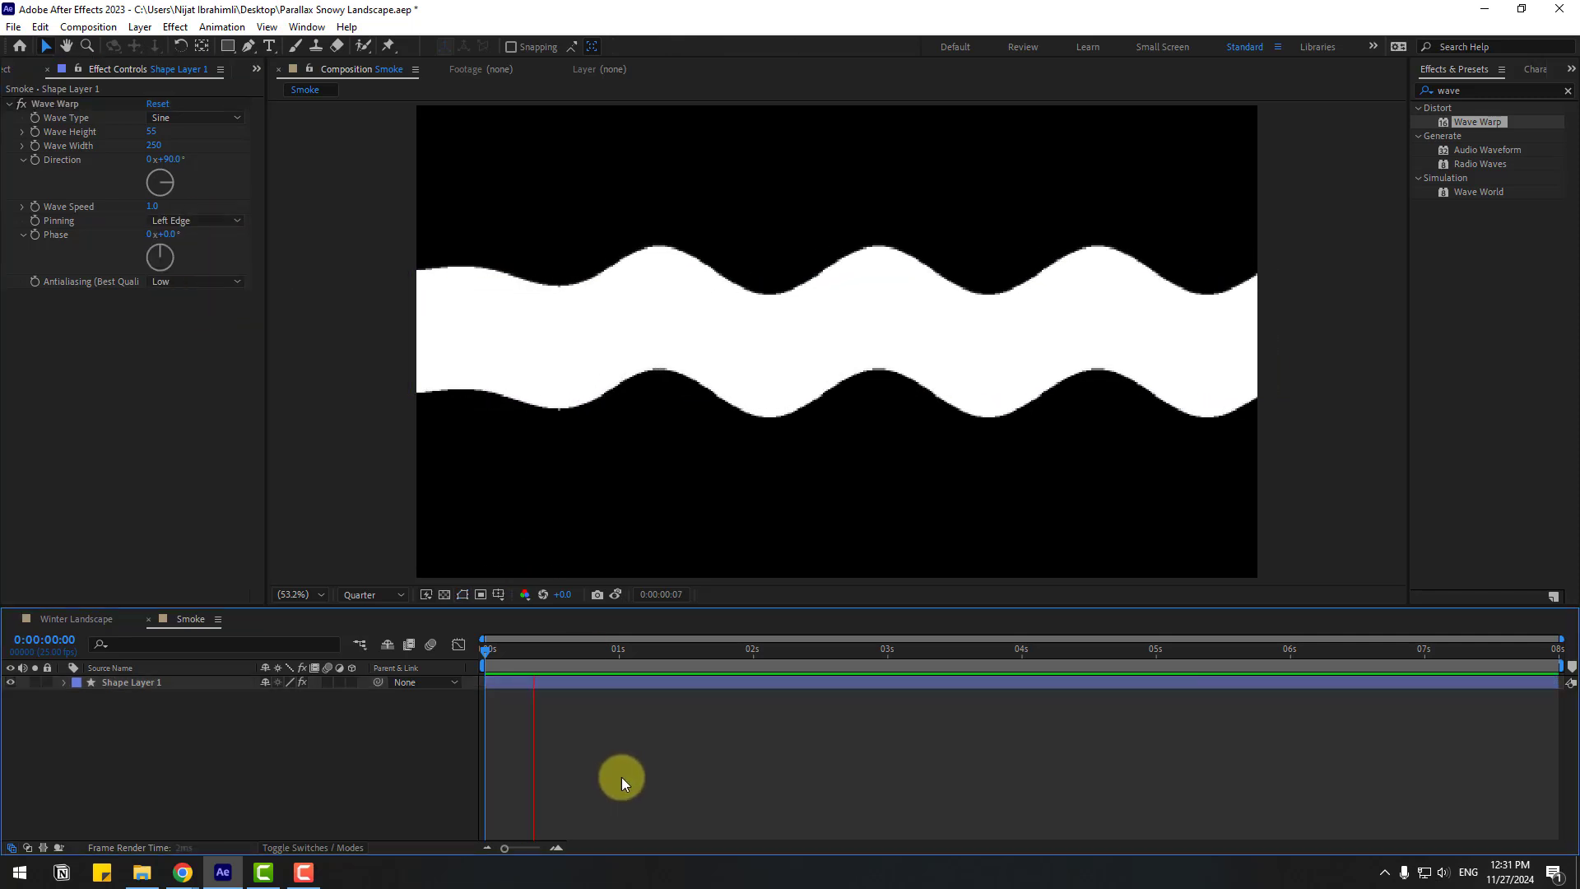
# Duplicate the Wave Warp effect on the smoke shape and set the copy's wave width to 350 and wave height to 65
pyautogui.click(564, 655)
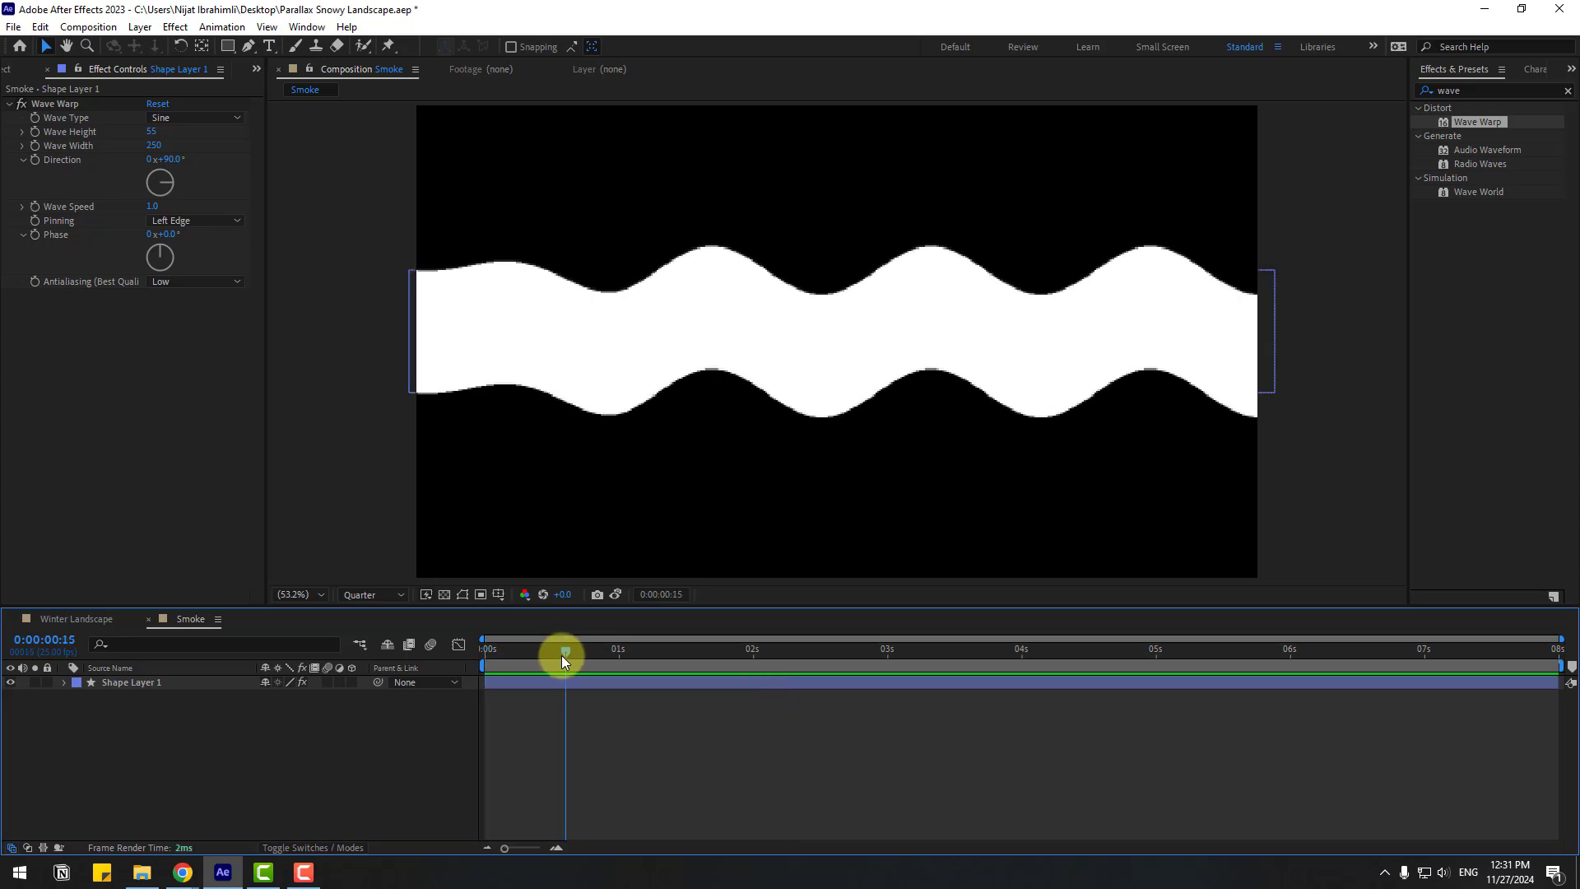
pyautogui.click(69, 102)
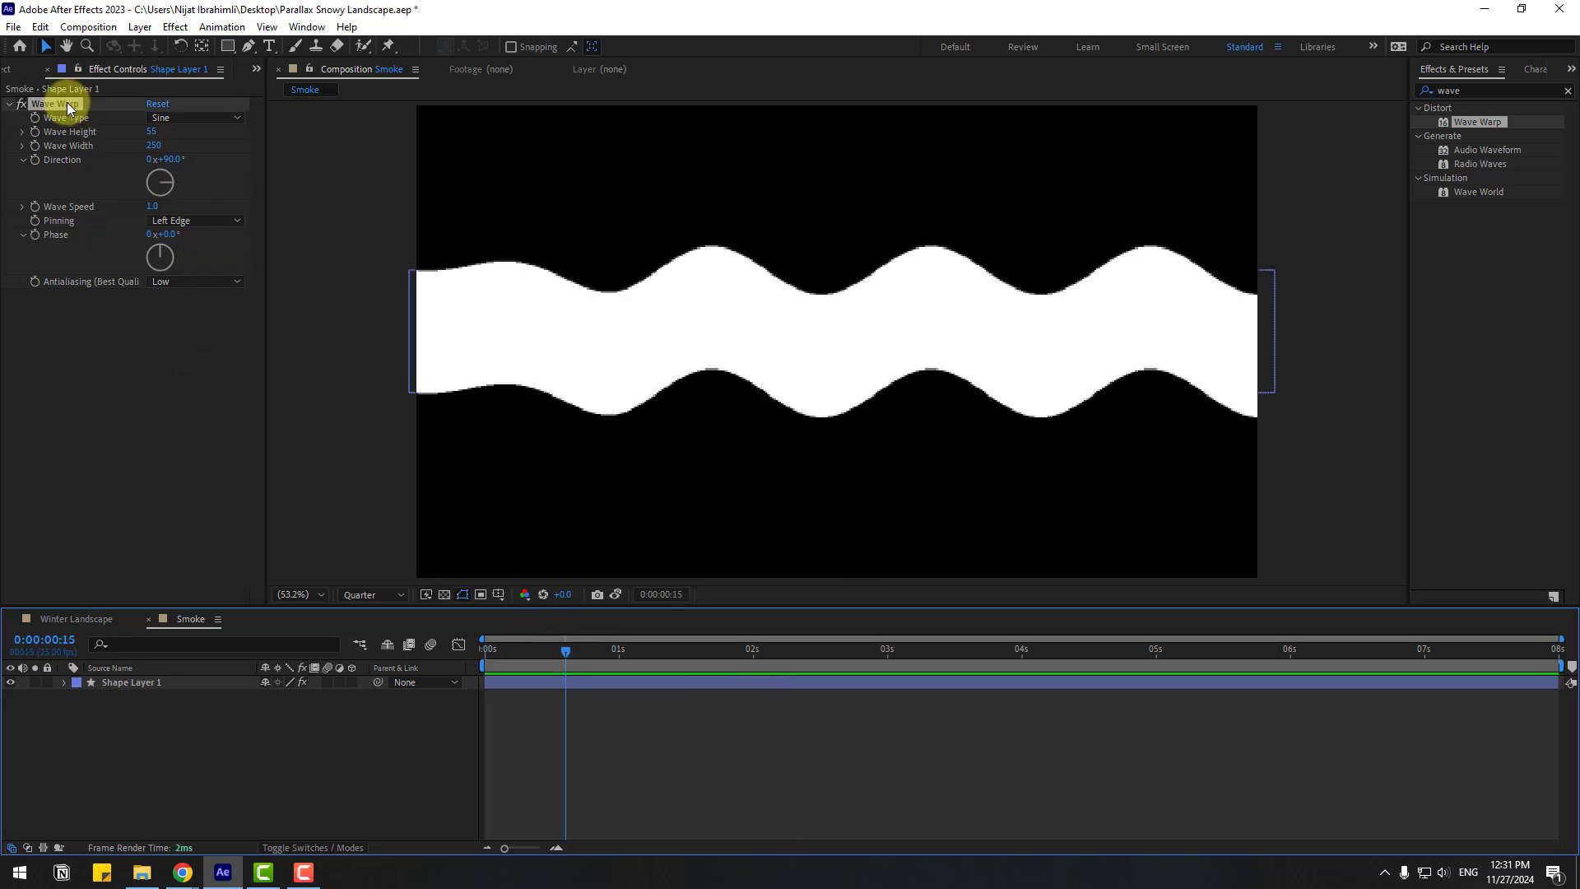
pyautogui.hotkey('ctrl', 'd')
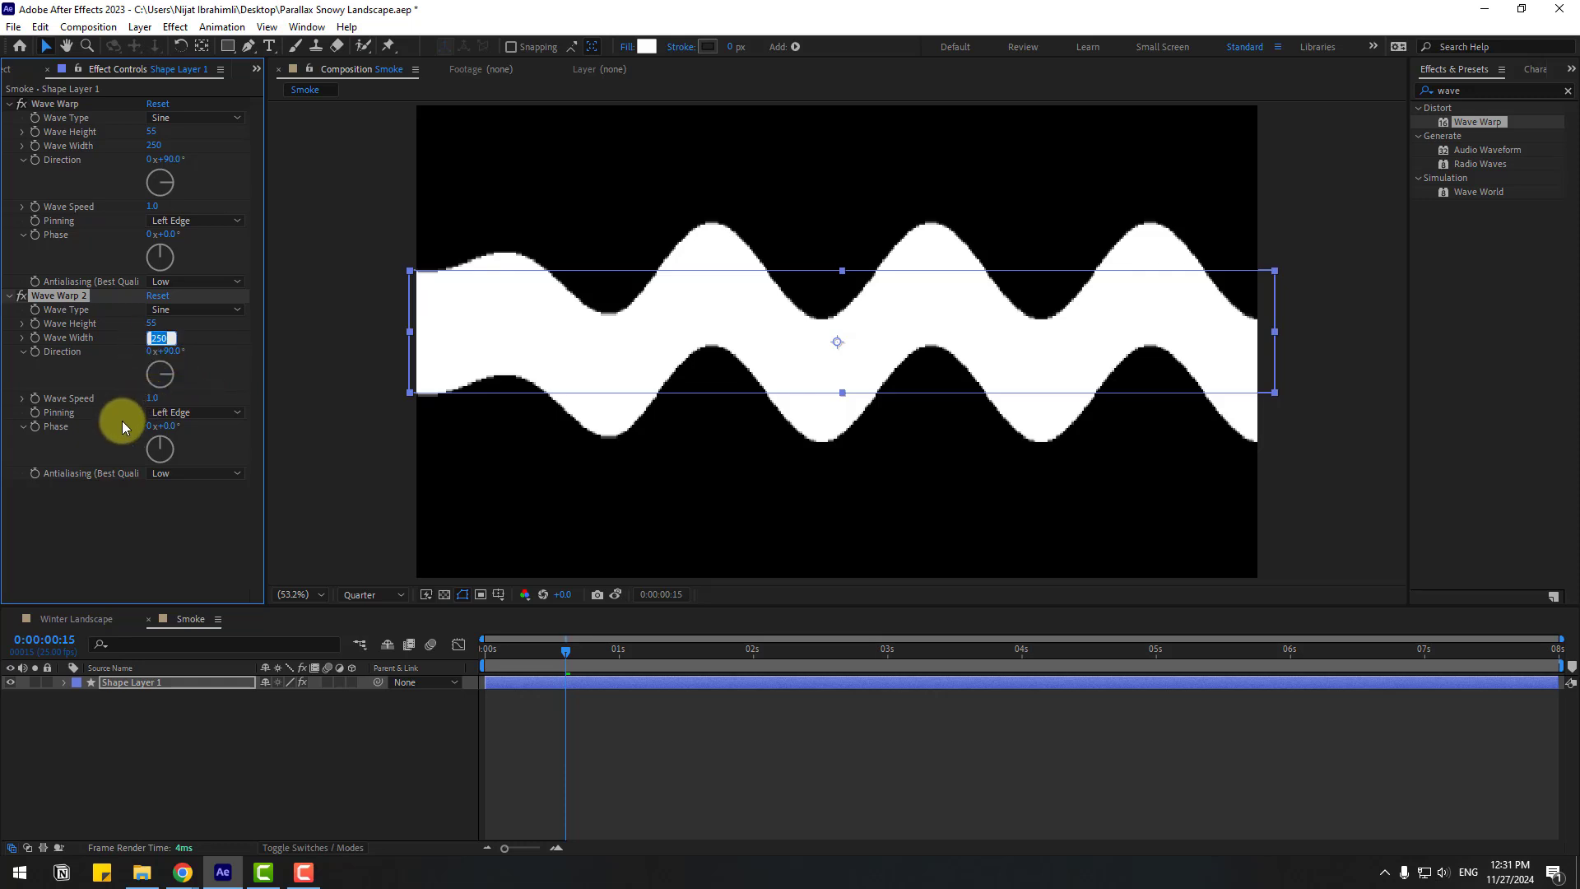
pyautogui.write('350')
pyautogui.press('Return')
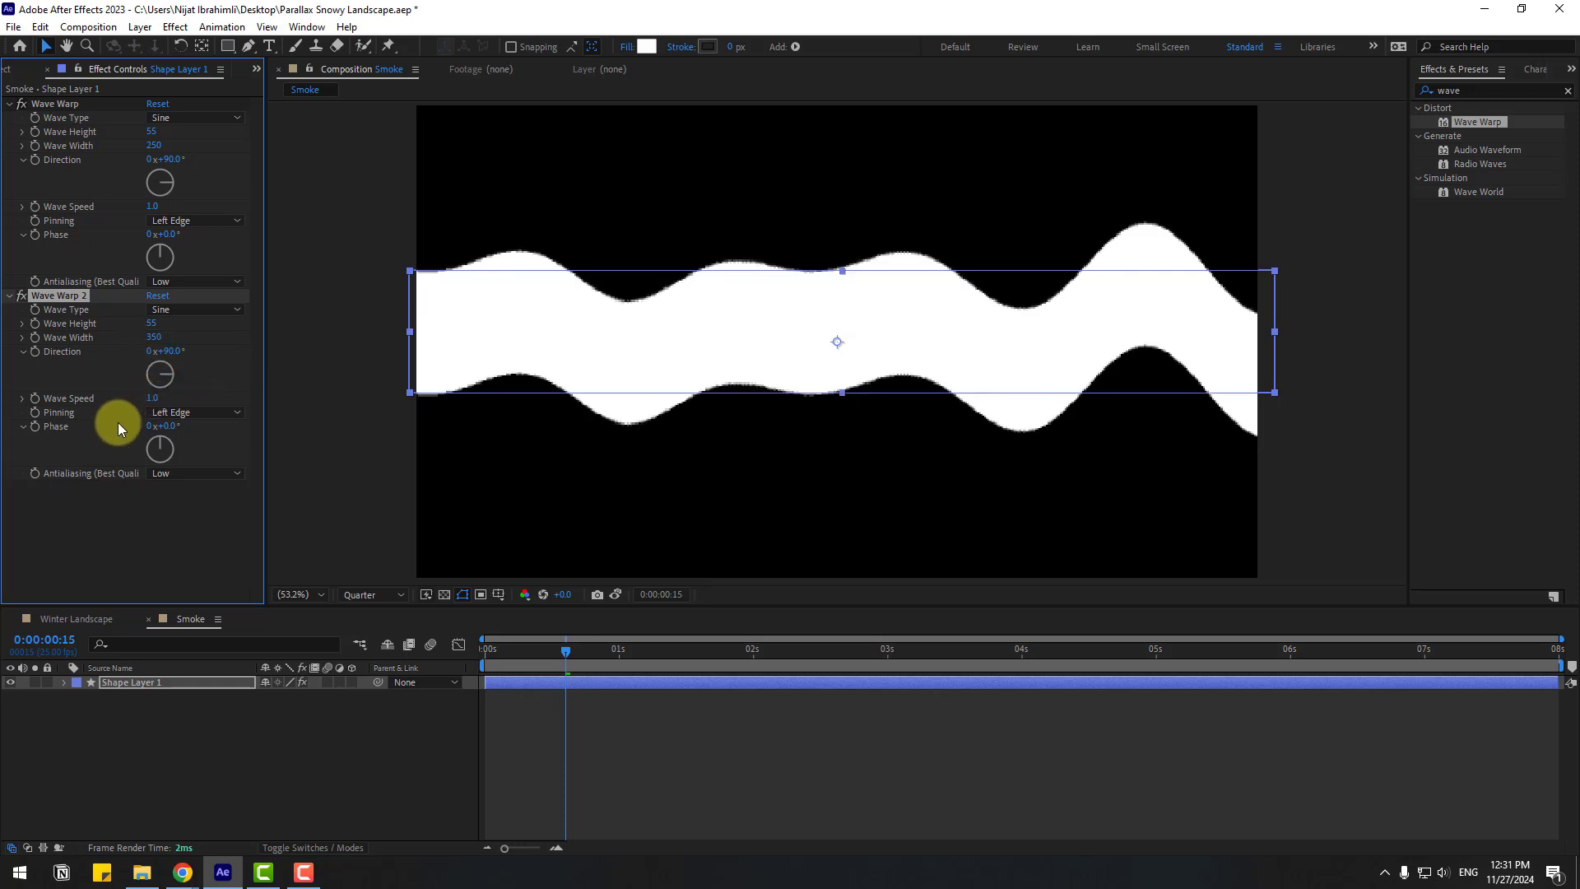
pyautogui.click(152, 323)
pyautogui.write('65')
pyautogui.press('Return')
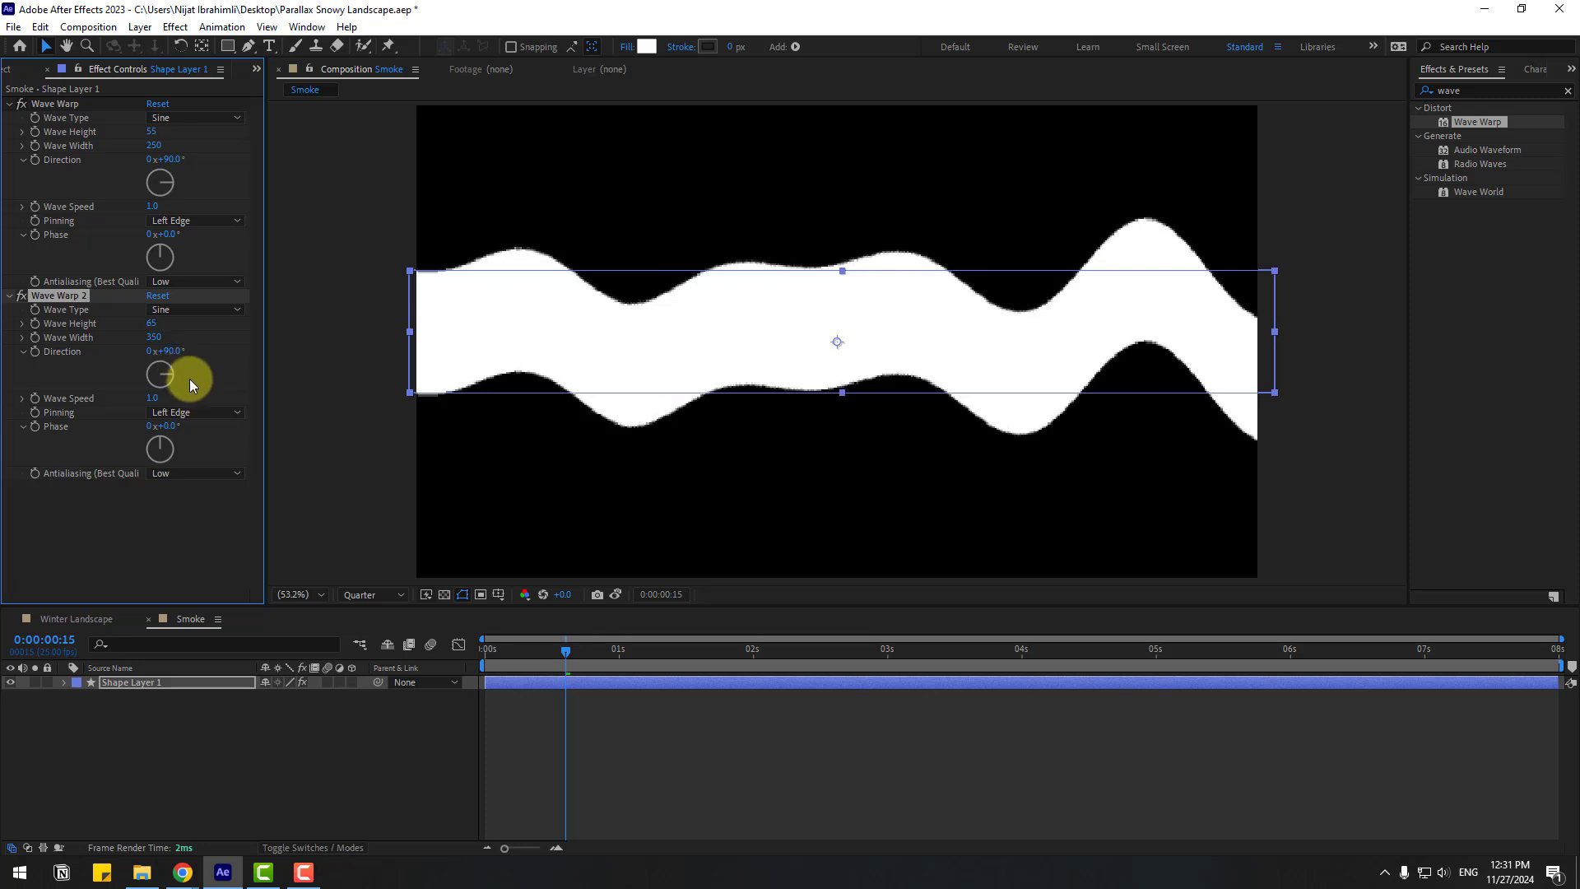
# Set the second Wave Warp's phase to about -52° and direction to about 48°, previewing the wave motion
pyautogui.press('space')
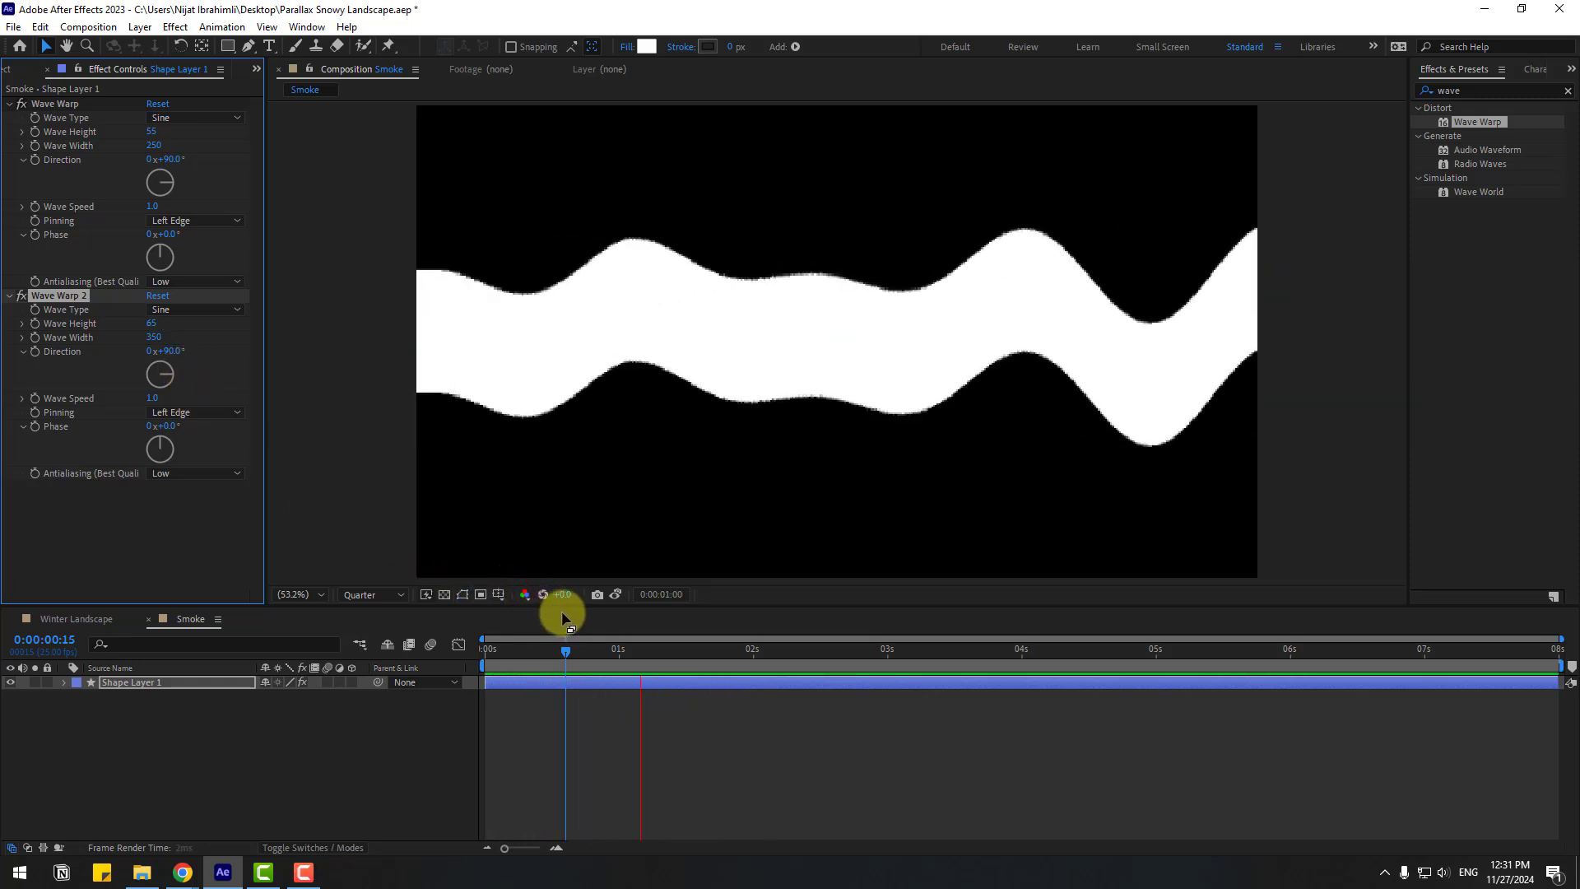
pyautogui.press('space')
pyautogui.moveTo(165, 428); pyautogui.dragTo(130, 427)
pyautogui.press('space')
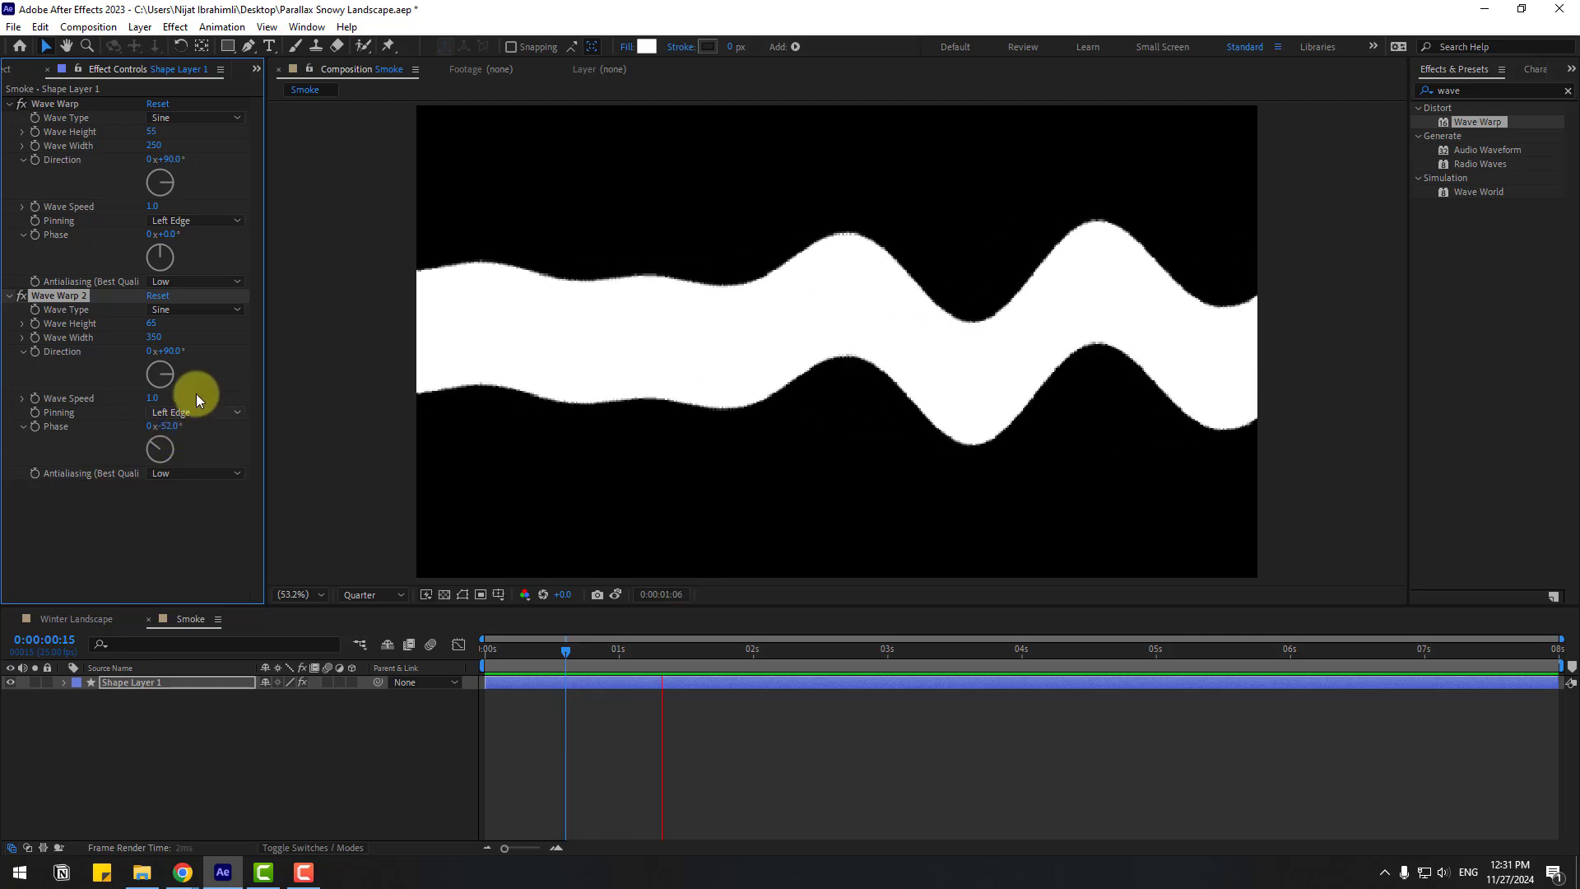
pyautogui.moveTo(183, 353)
pyautogui.mouseDown()
pyautogui.moveTo(142, 356)
pyautogui.moveTo(169, 362)
pyautogui.mouseUp()
pyautogui.press('space')
pyautogui.press('space')
pyautogui.press('space')
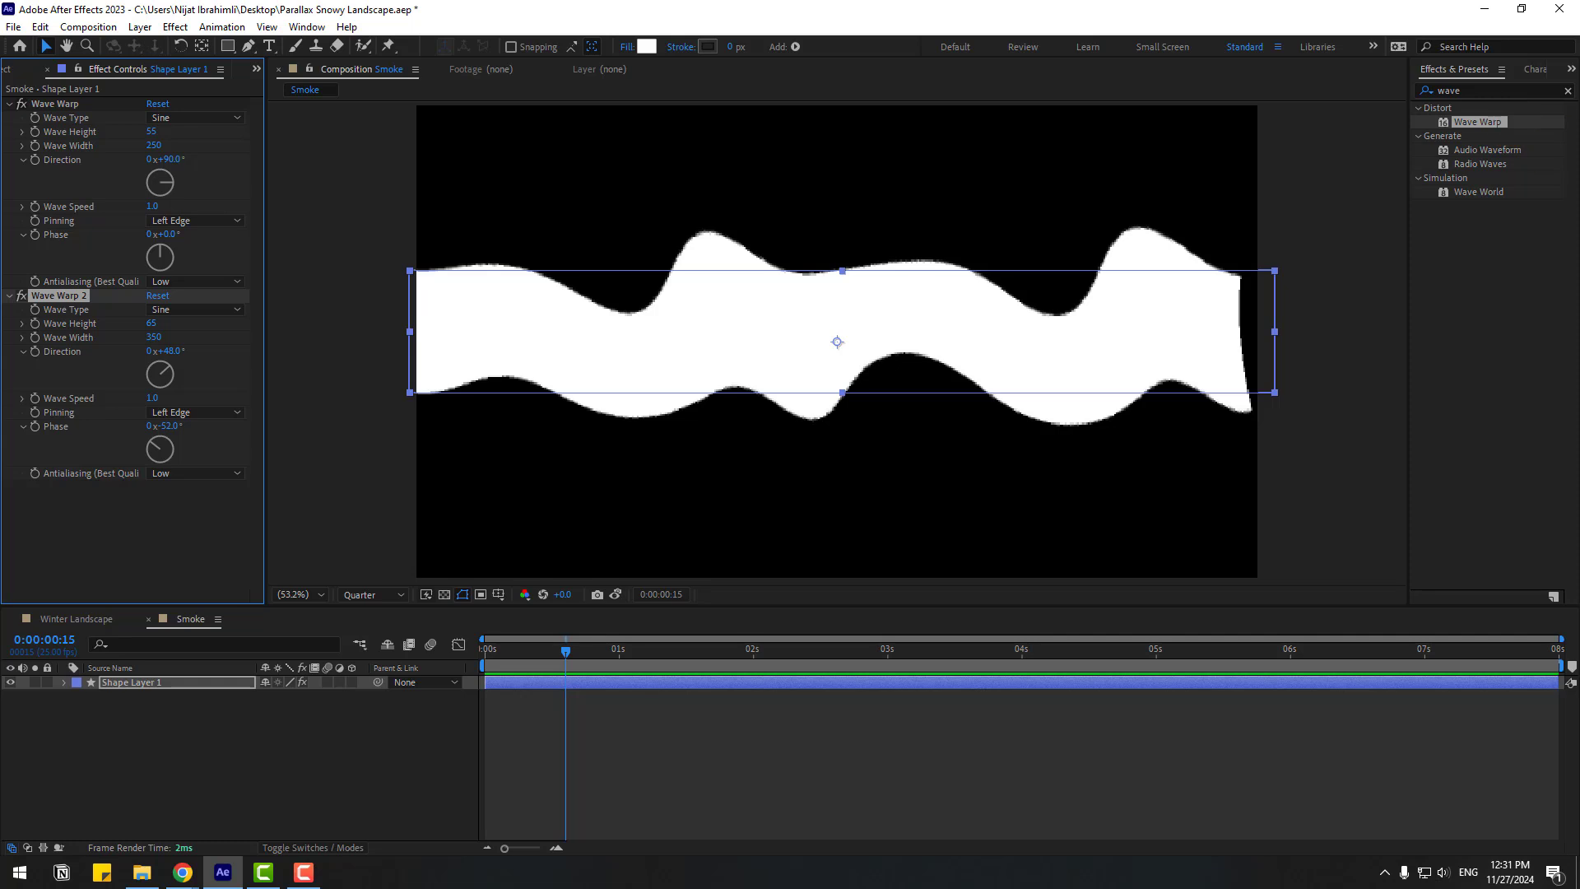
# Apply Grow Bounds to the shape layer, place it above both Wave Warps, set it to 101 pixels, and preview
pyautogui.click(1411, 104)
pyautogui.write('gro')
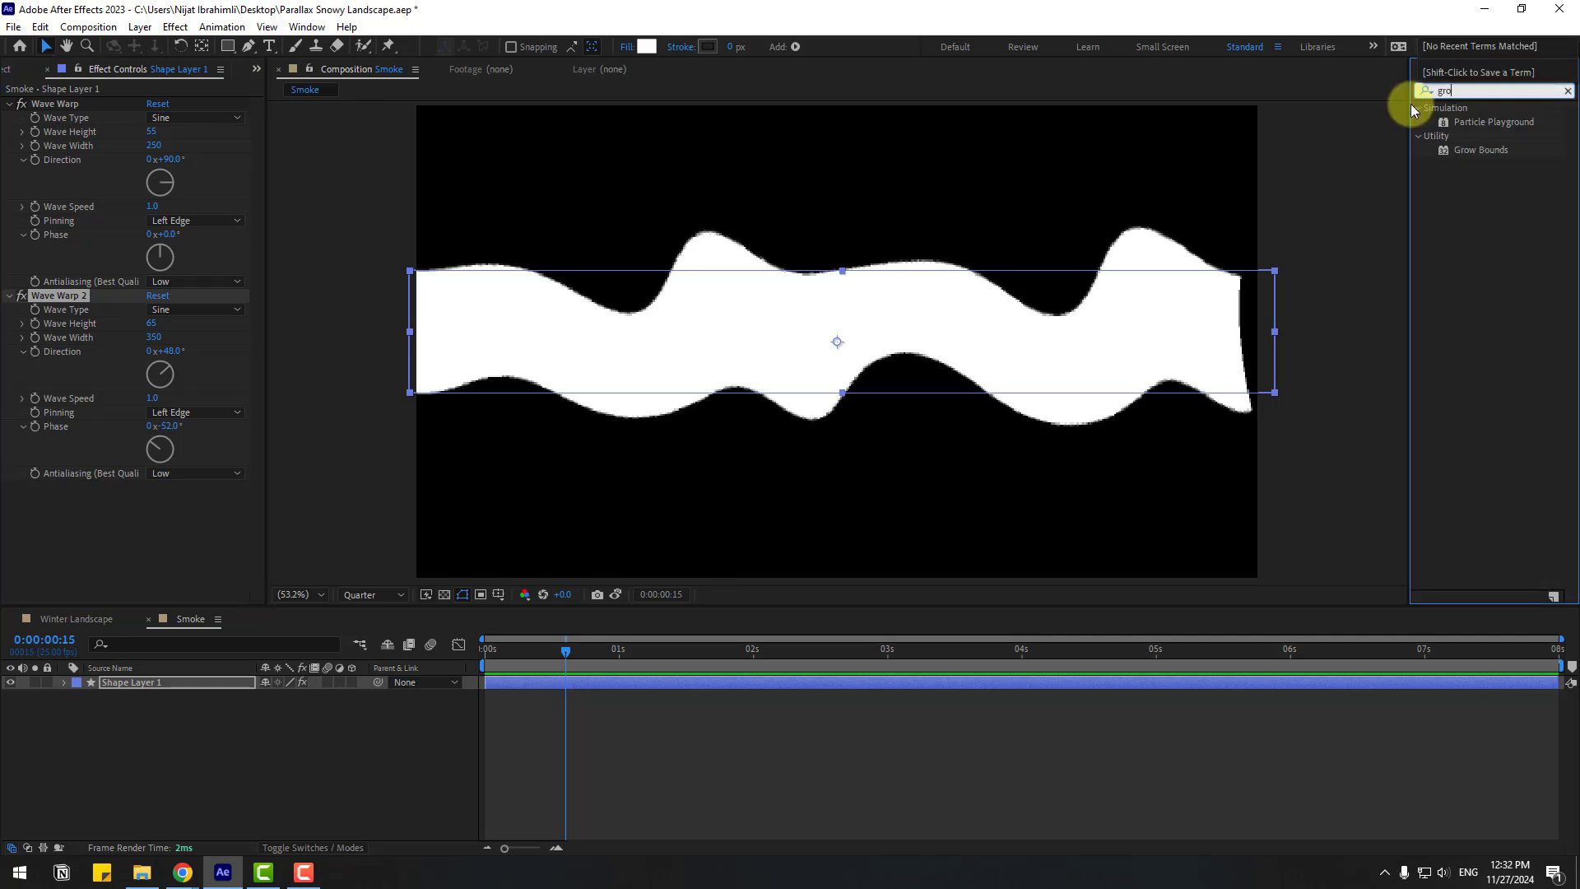
pyautogui.moveTo(1468, 152); pyautogui.dragTo(146, 685)
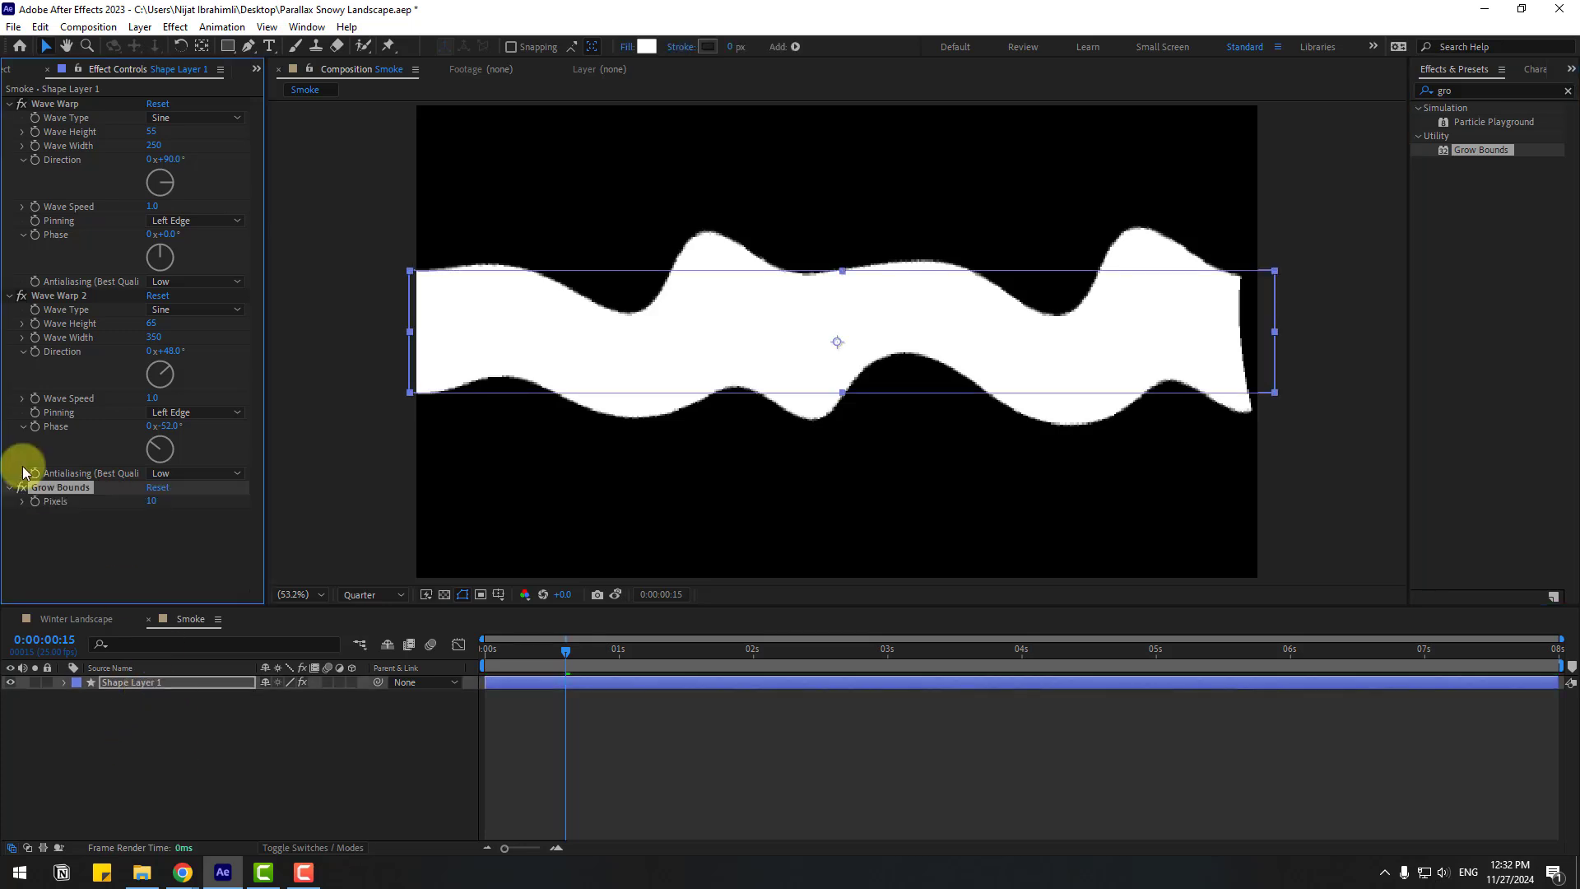
pyautogui.moveTo(72, 109); pyautogui.dragTo(219, 116)
pyautogui.click(689, 767)
pyautogui.press('space')
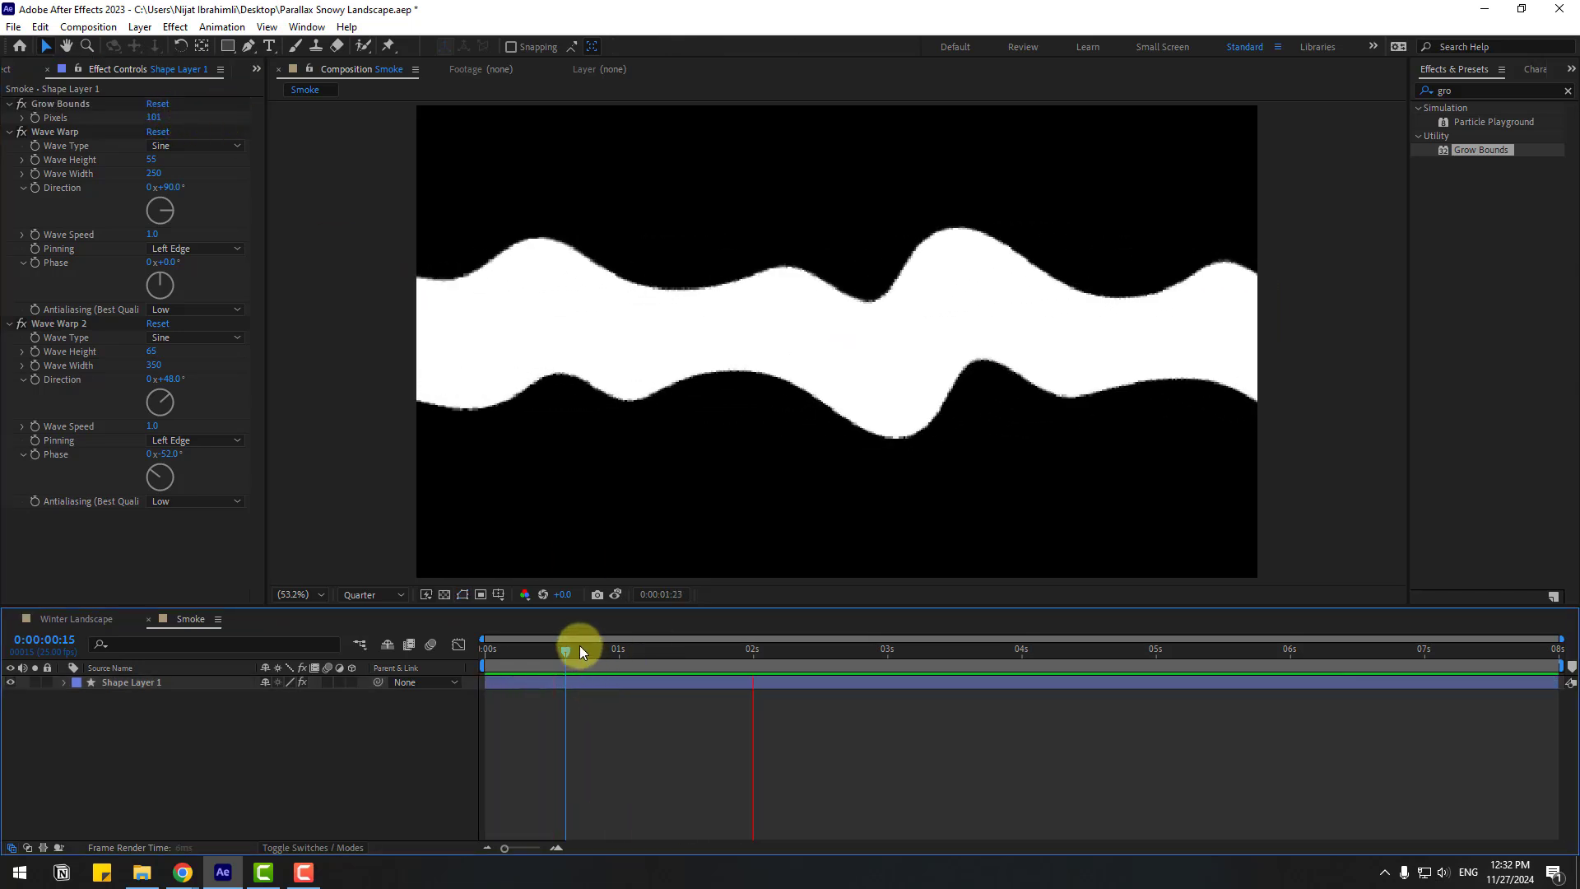
pyautogui.click(581, 648)
# Find the Bezier Warp effect and apply it to the smoke shape layer
pyautogui.click(1470, 91)
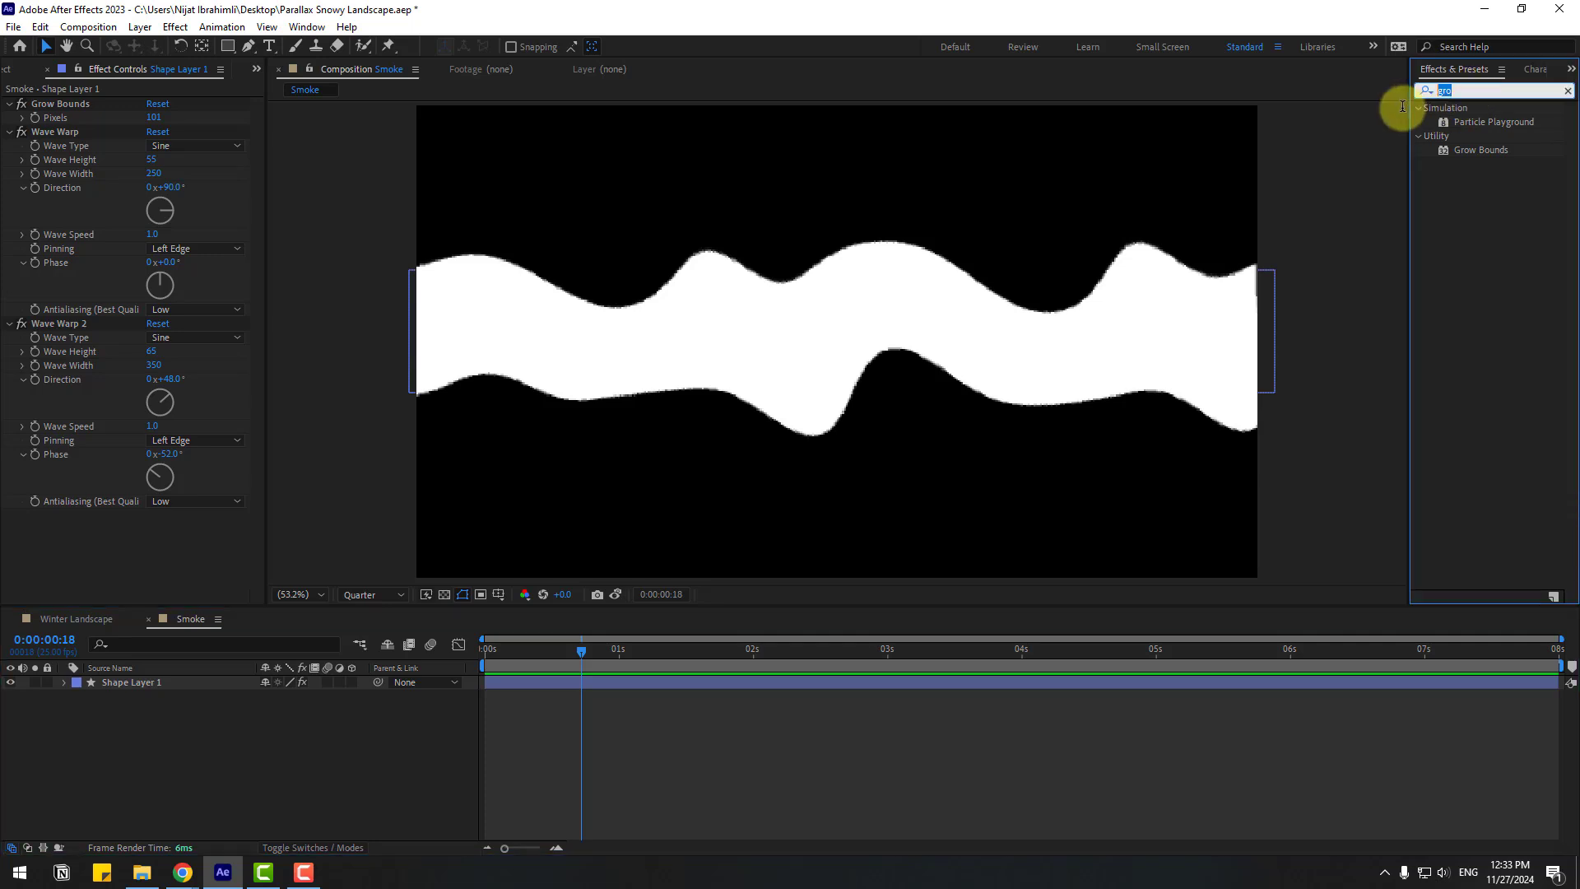
pyautogui.write('bezi')
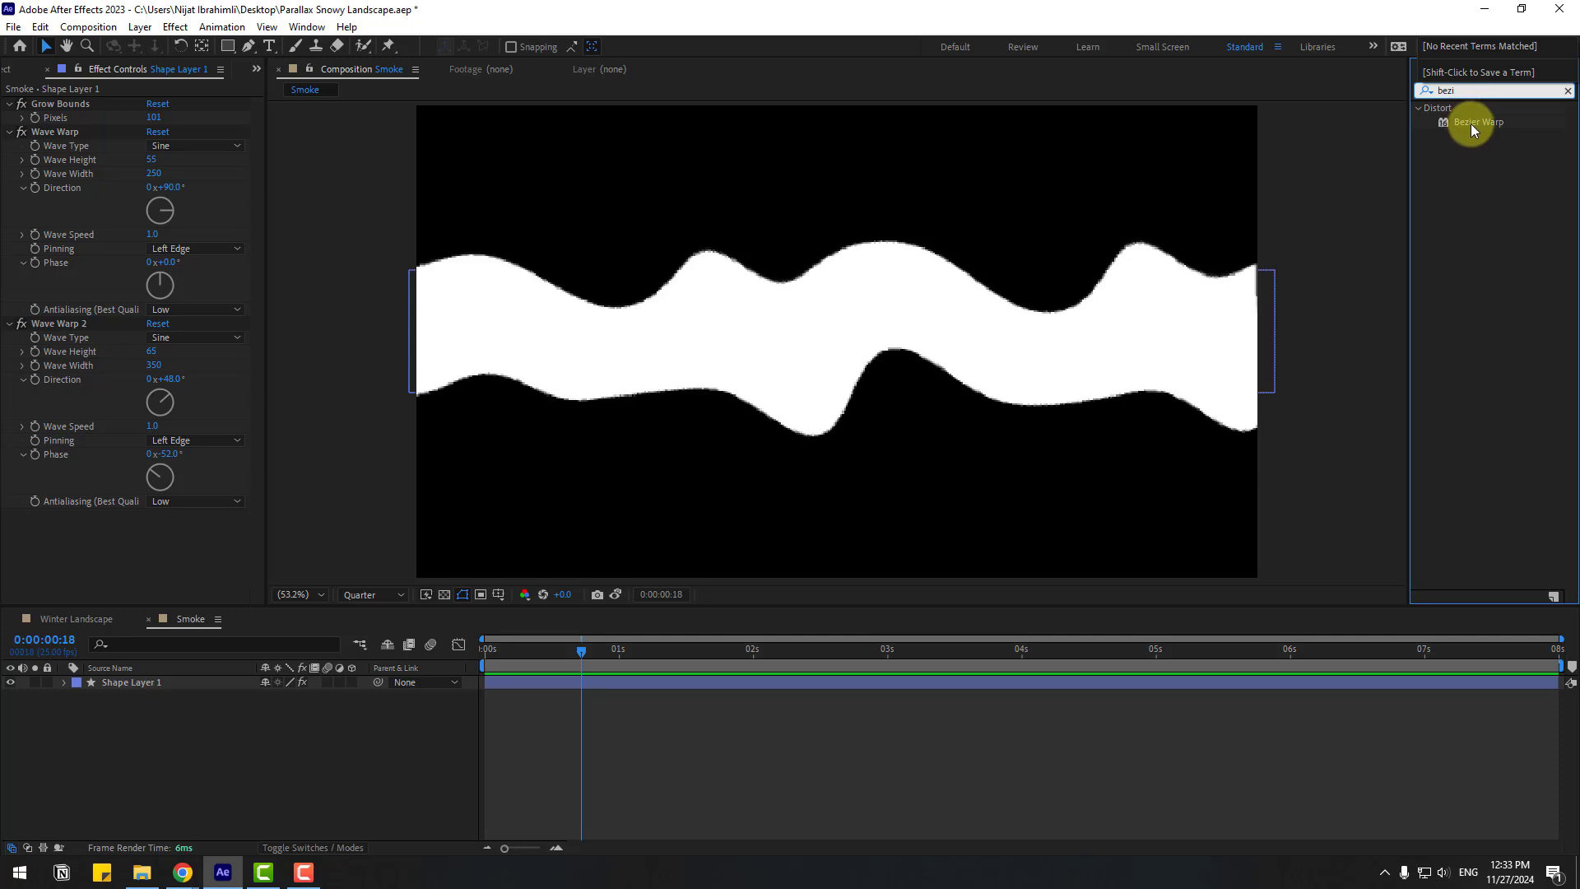
pyautogui.moveTo(1472, 127); pyautogui.dragTo(145, 688)
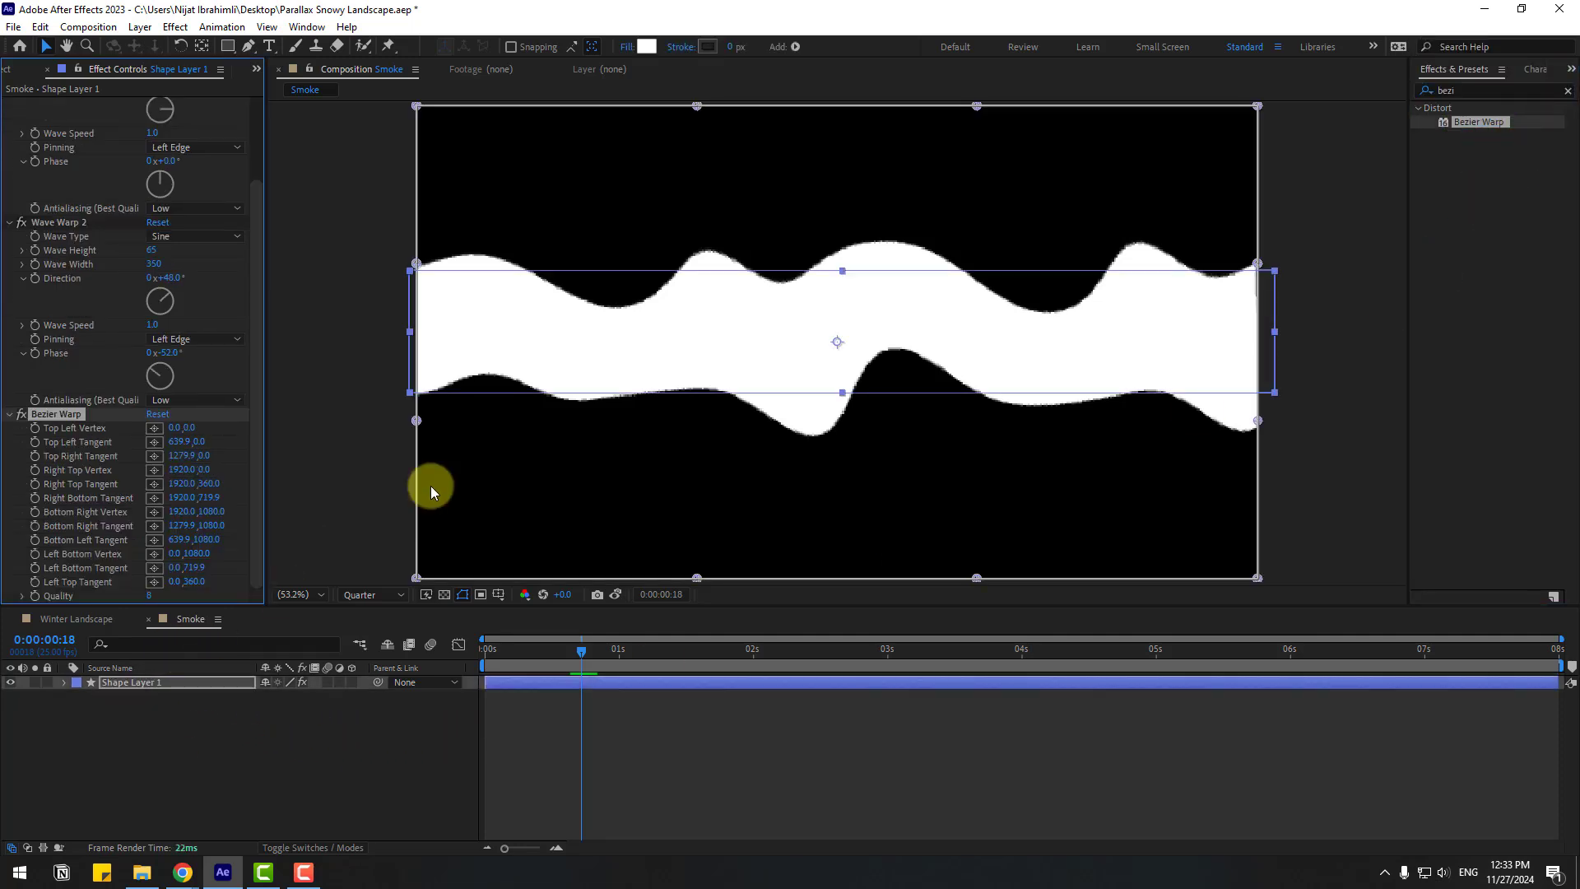
# Reshape the Bezier Warp's vertices and tangents so the smoke tapers narrowly at its left end and flares widely at its right
pyautogui.moveTo(417, 112); pyautogui.dragTo(413, 238)
pyautogui.moveTo(416, 578); pyautogui.dragTo(409, 406)
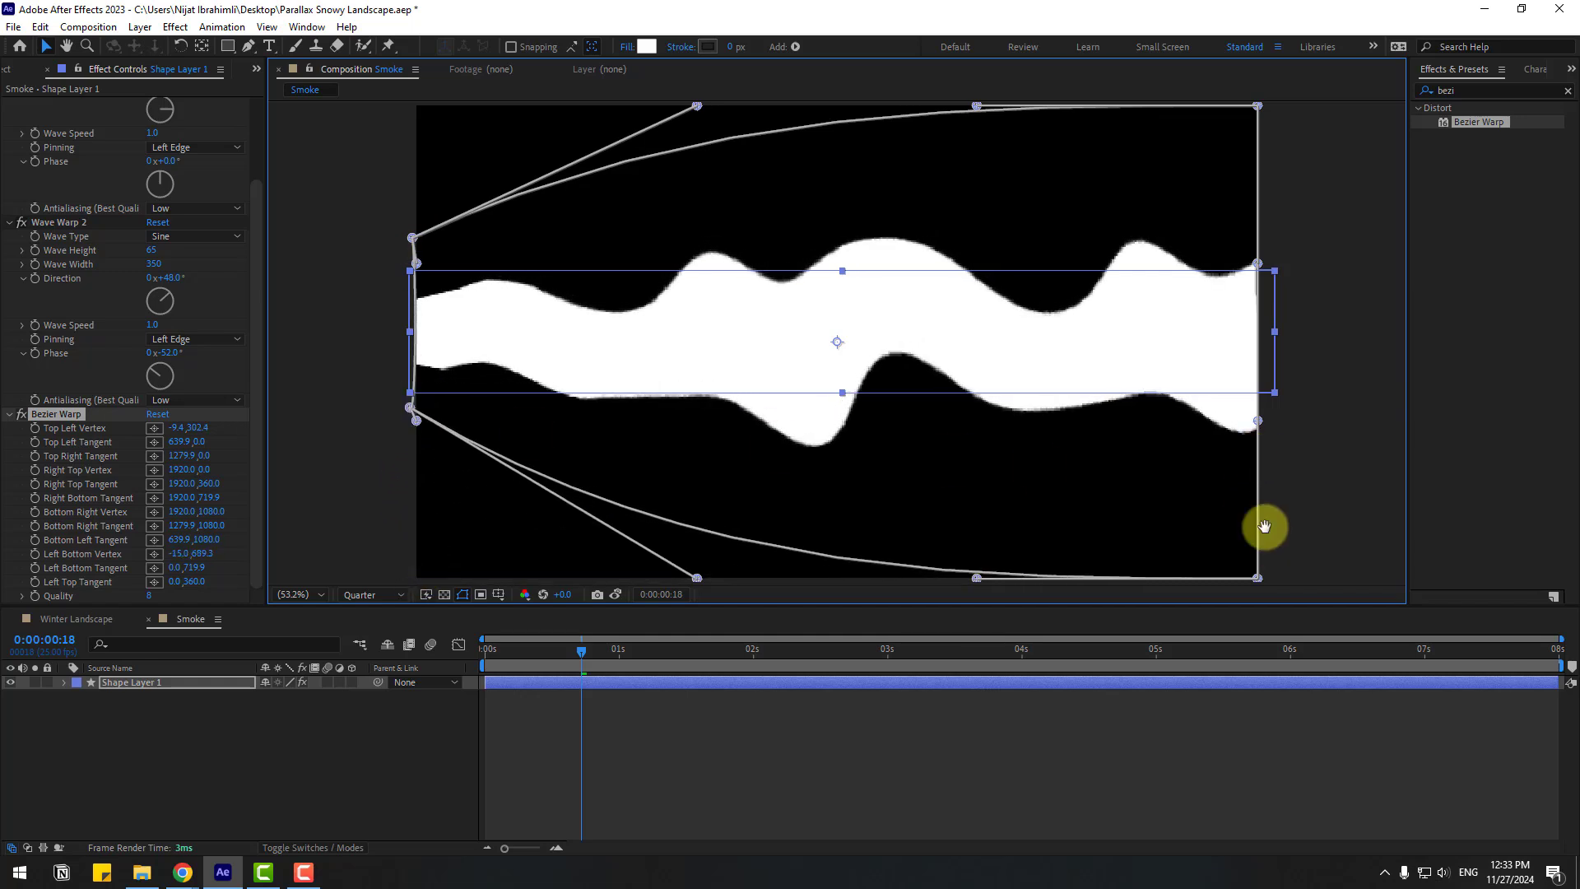
pyautogui.moveTo(1265, 526); pyautogui.dragTo(1012, 310)
pyautogui.scroll(-3, 1012, 310)
pyautogui.moveTo(537, 242); pyautogui.dragTo(529, 272)
pyautogui.click(809, 403)
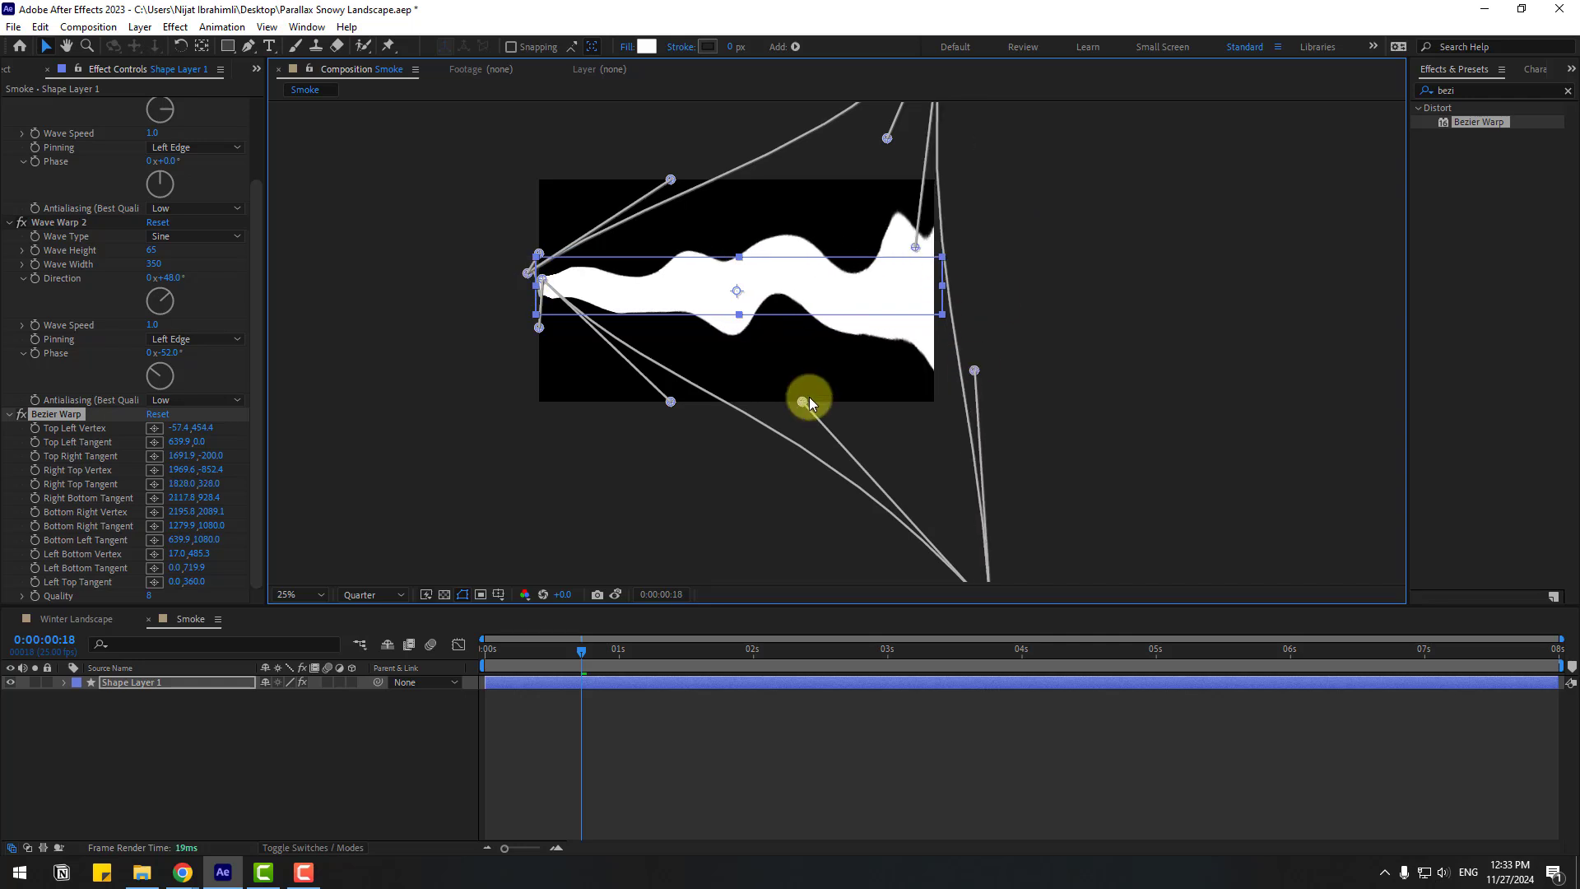
pyautogui.moveTo(809, 403); pyautogui.dragTo(848, 534)
pyautogui.moveTo(887, 139); pyautogui.dragTo(891, 56)
# Add the Smoke composition to the Winter Landscape timeline directly below the house layer
pyautogui.click(66, 618)
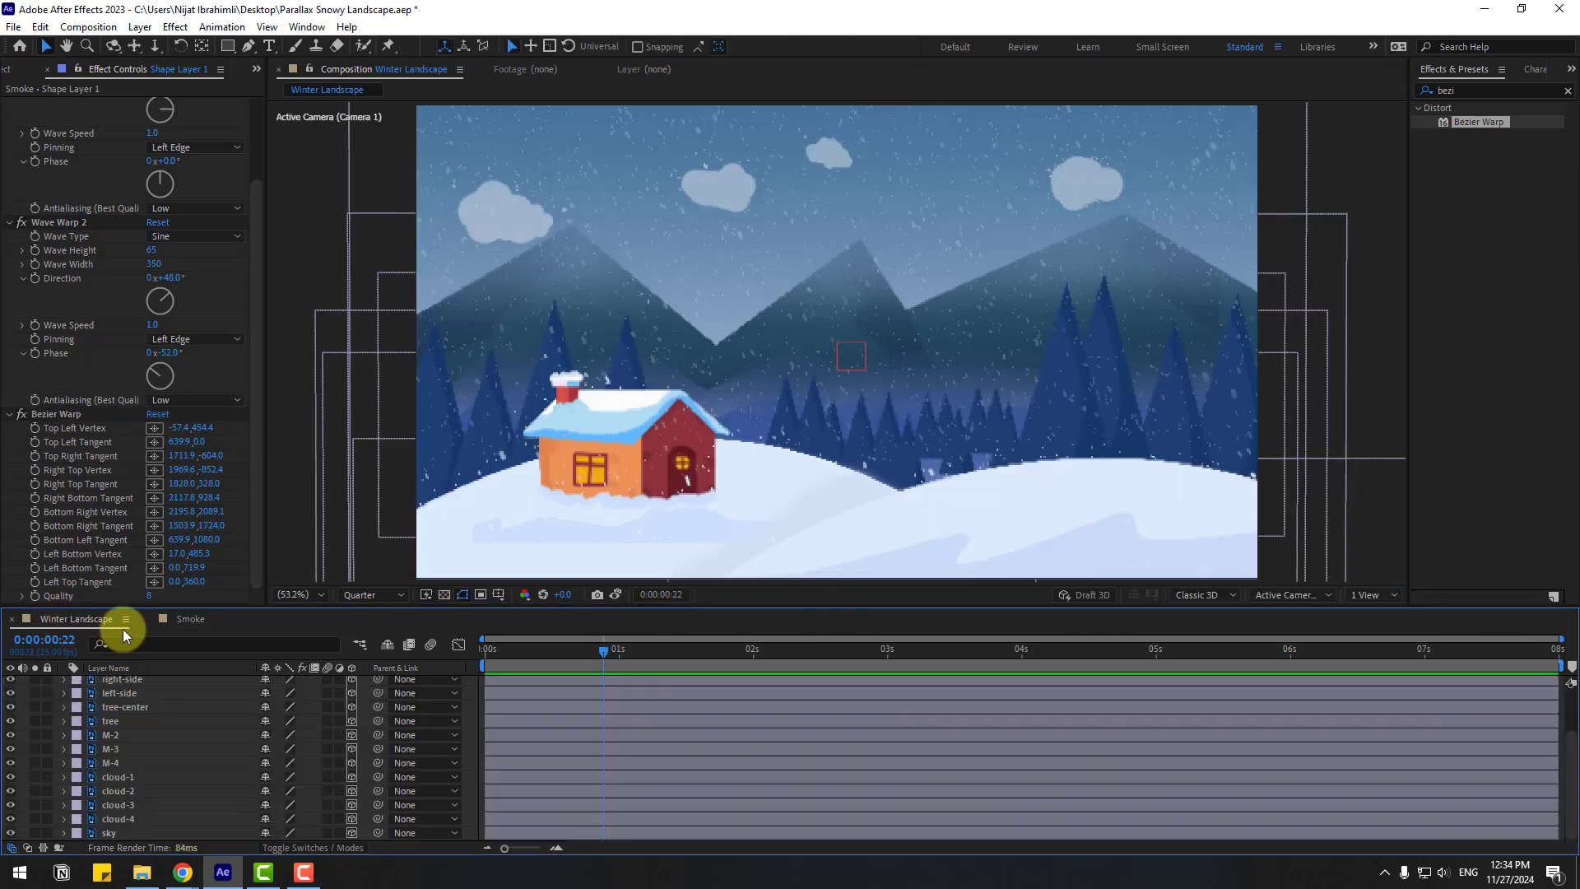
pyautogui.click(8, 74)
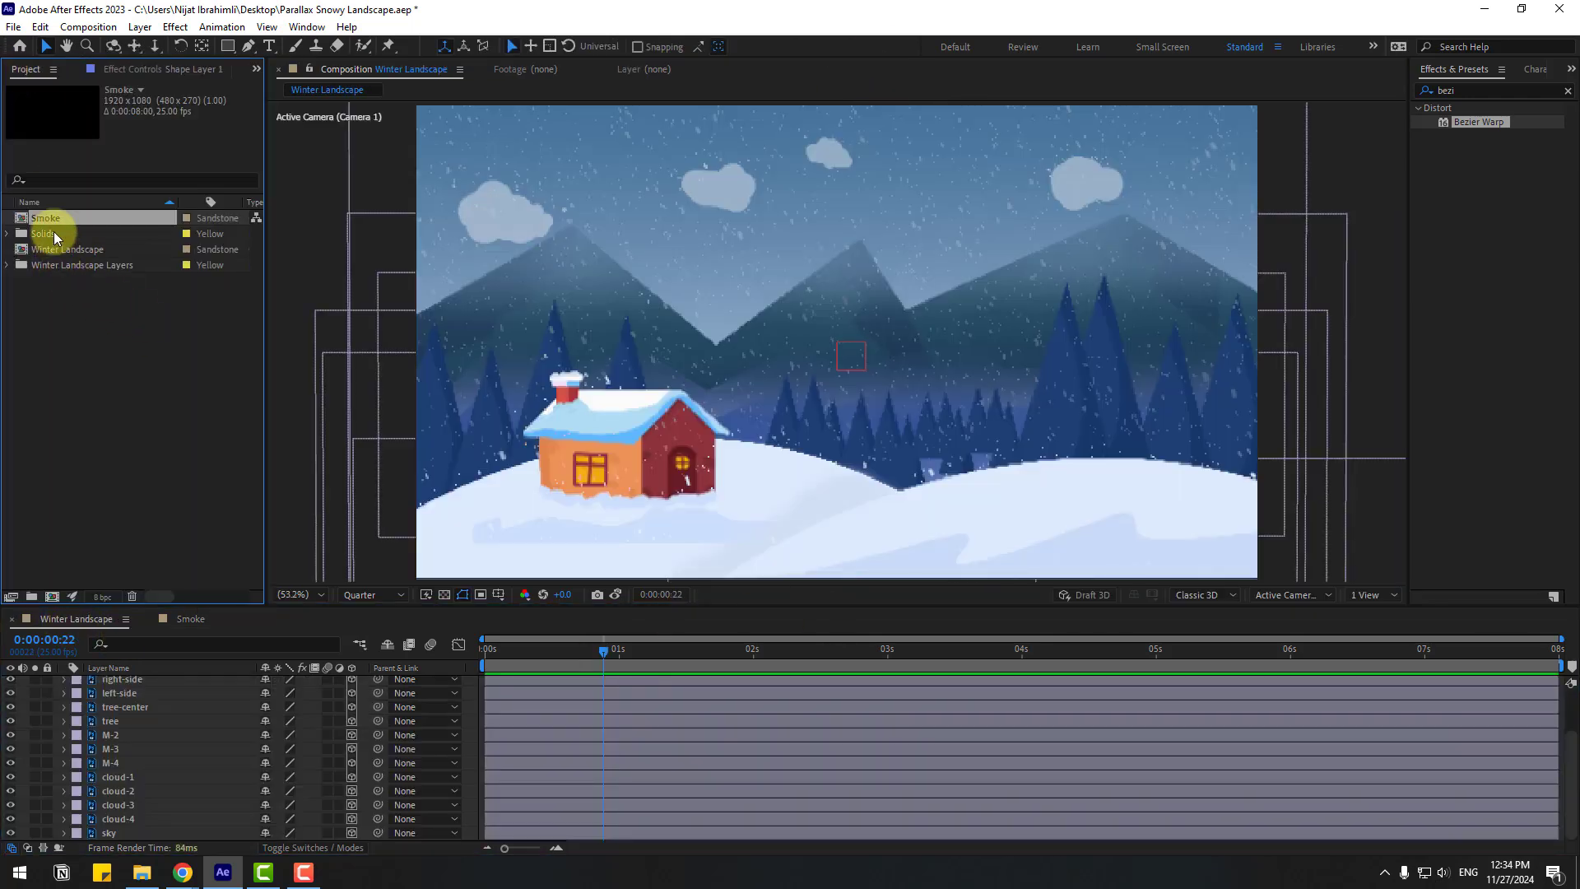
pyautogui.moveTo(227, 691); pyautogui.dragTo(131, 750)
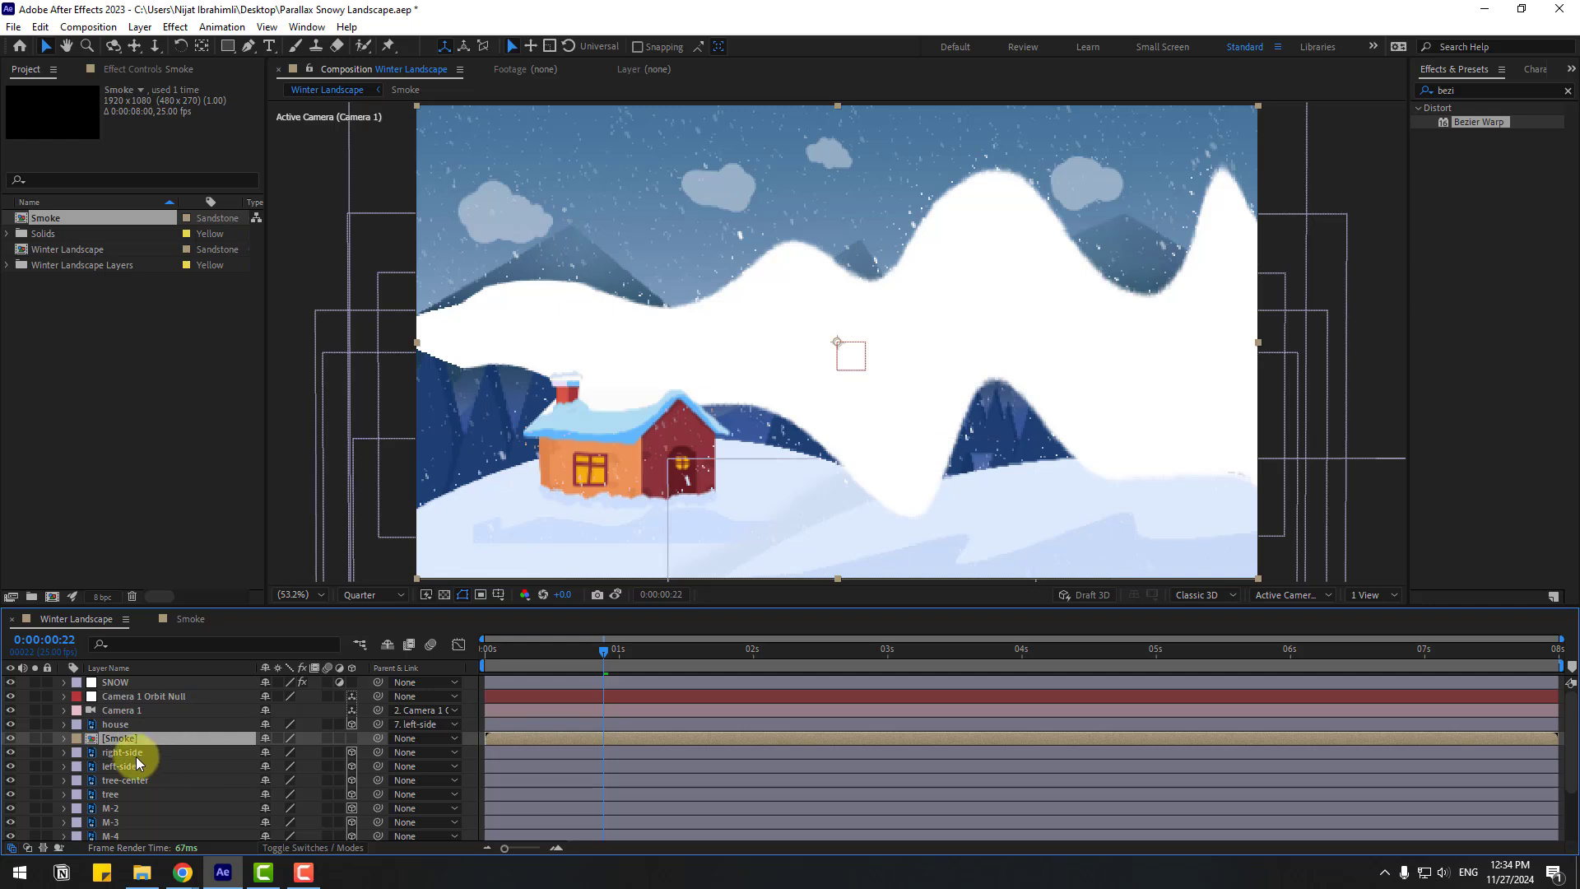
# Rotate the Smoke layer to about -95° and move it so its narrow end sits on the house chimney
pyautogui.press('r')
pyautogui.moveTo(282, 752); pyautogui.dragTo(225, 774)
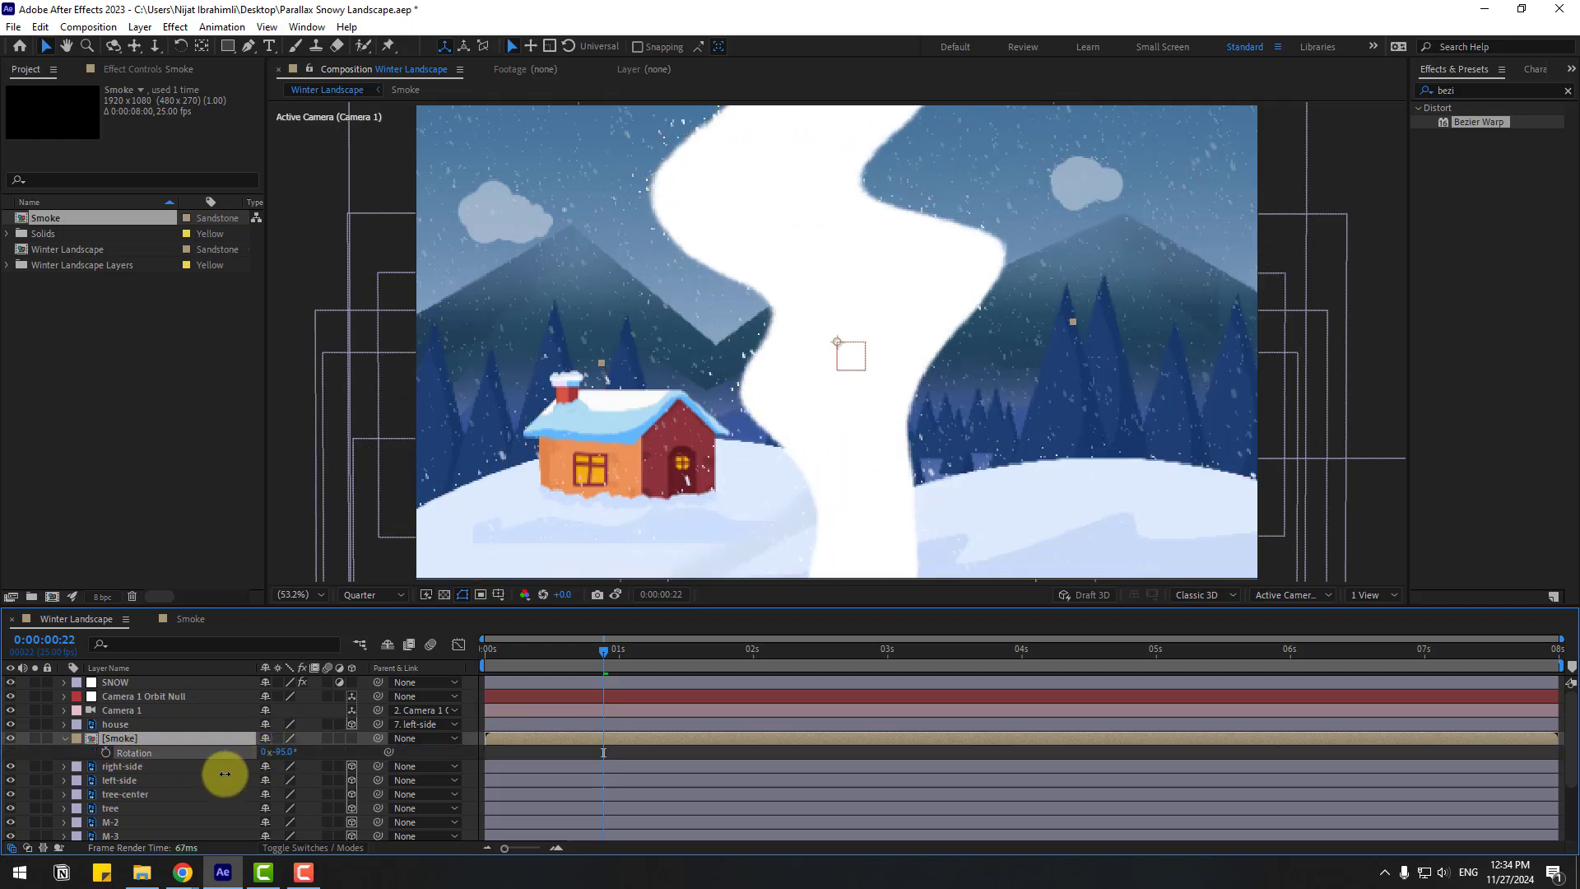
pyautogui.moveTo(837, 537); pyautogui.dragTo(671, 328)
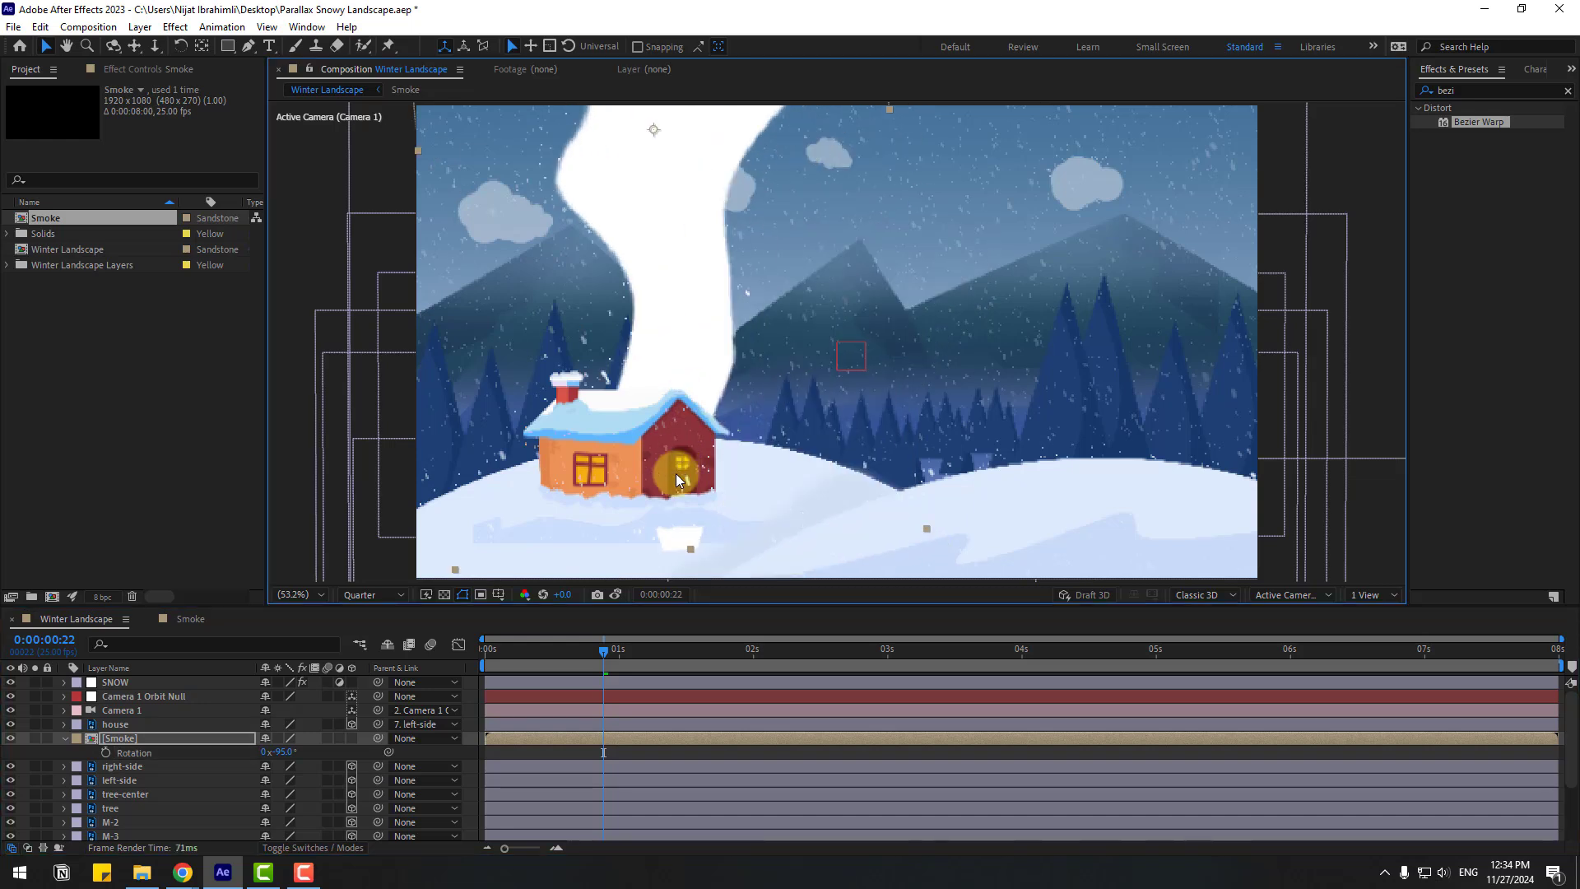
pyautogui.moveTo(677, 479); pyautogui.dragTo(567, 274)
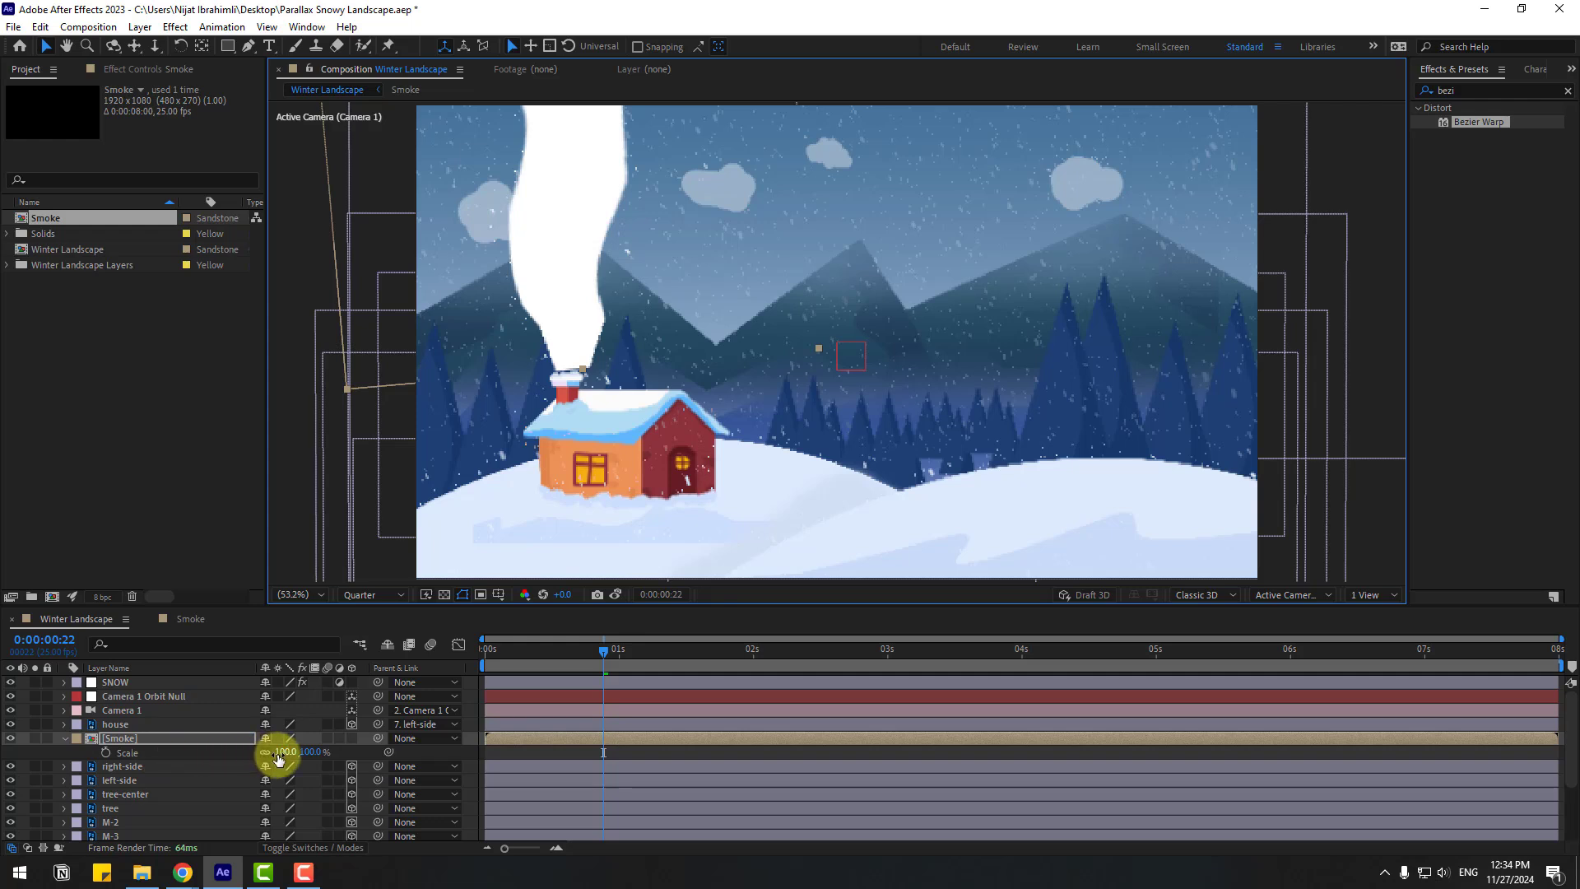
# Scale the Smoke layer down to 53%, reposition its base on the chimney, and collapse its properties
pyautogui.moveTo(278, 759); pyautogui.dragTo(224, 754)
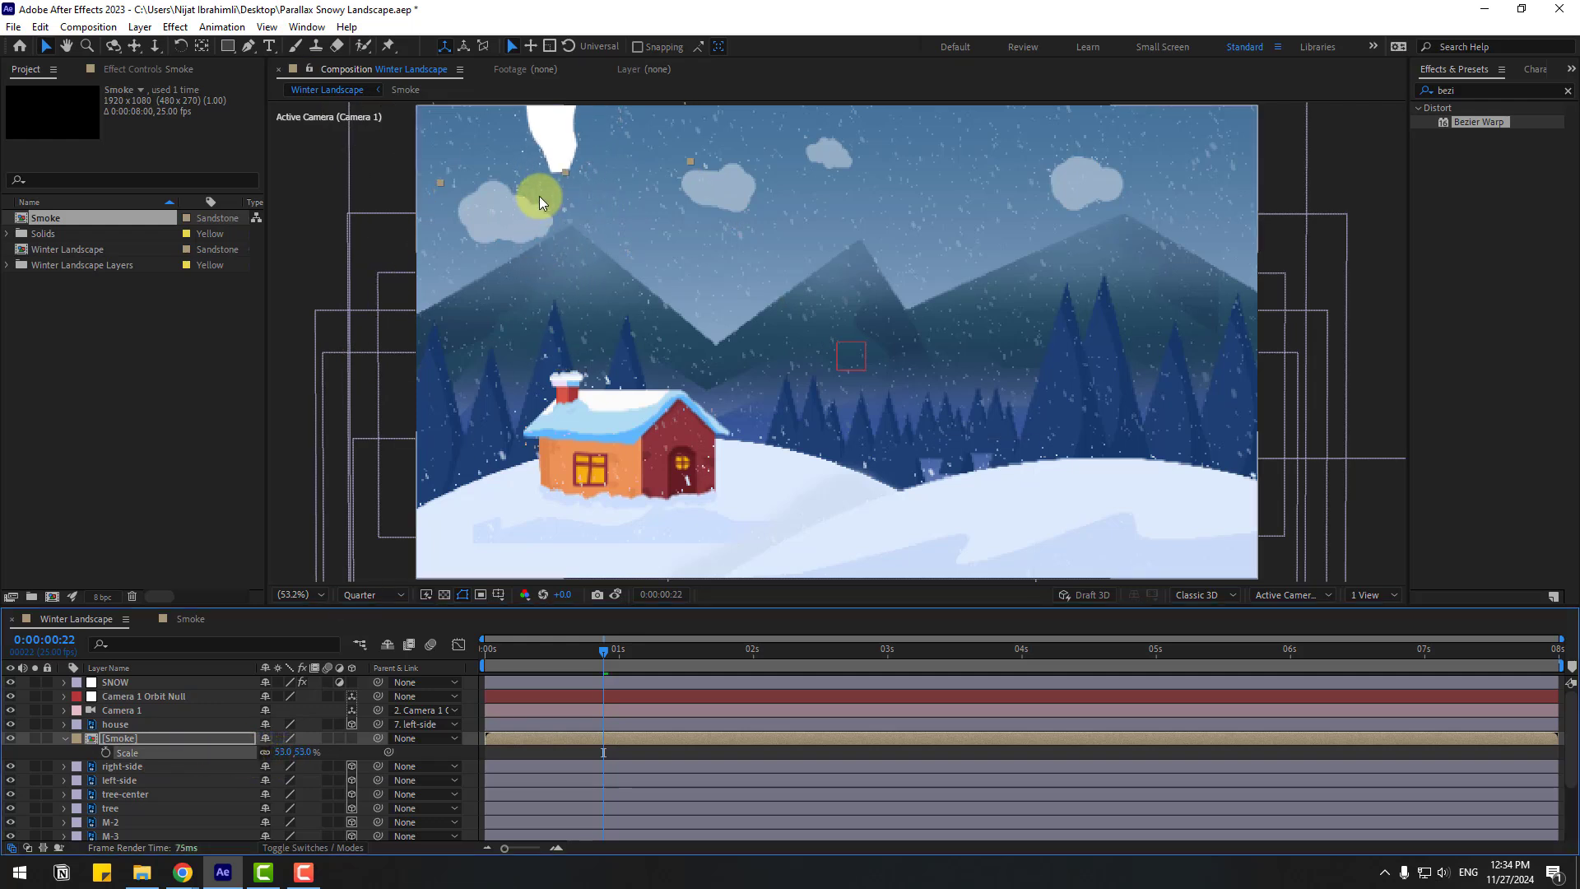
pyautogui.moveTo(540, 196); pyautogui.dragTo(555, 355)
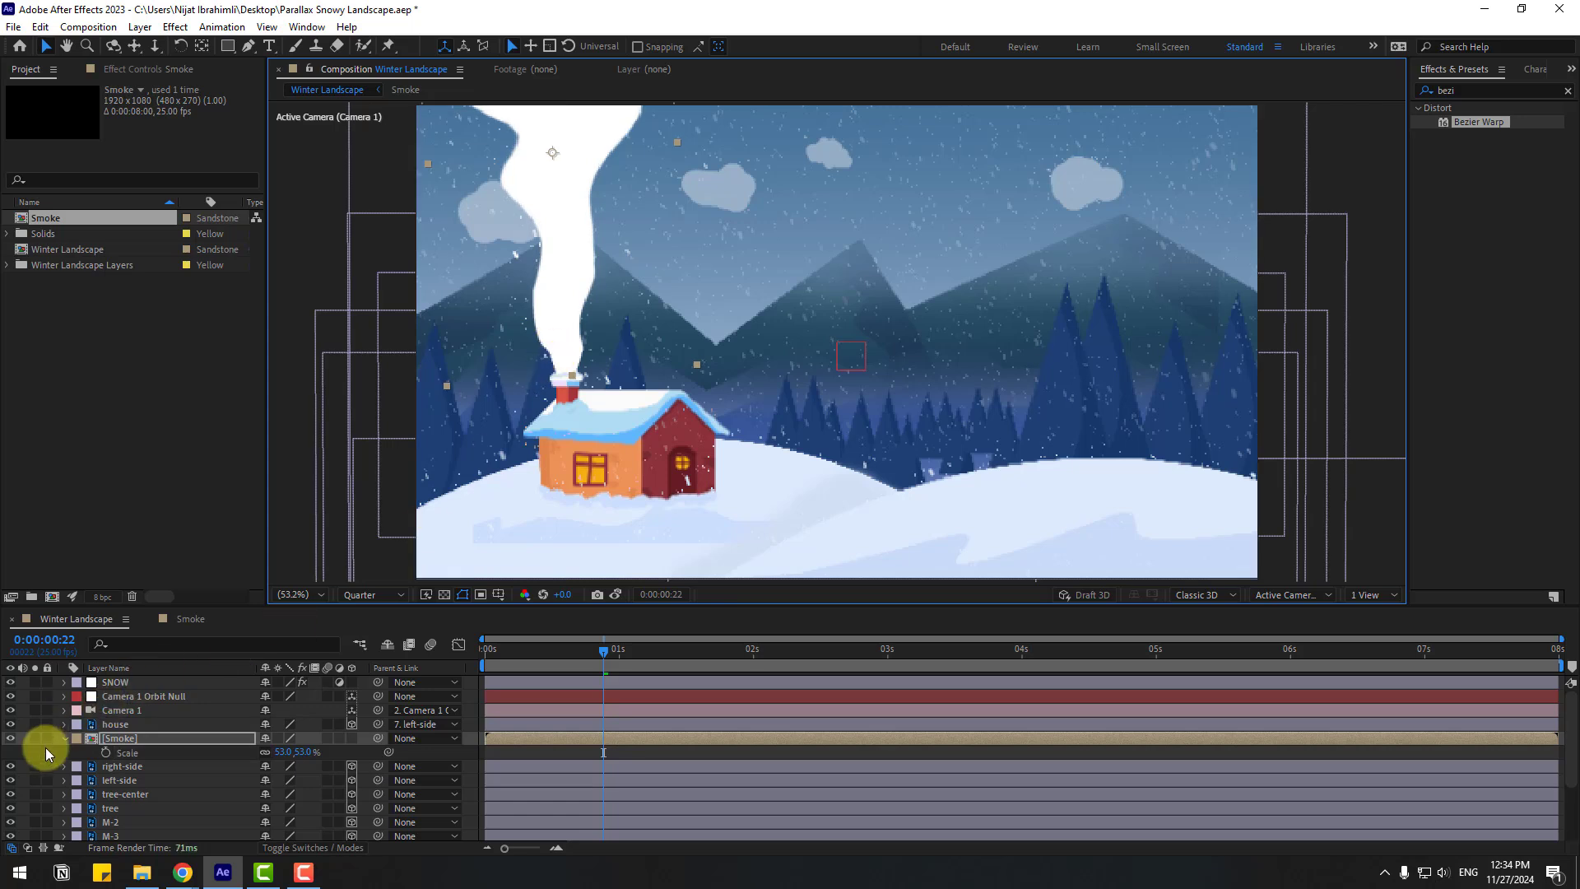
pyautogui.click(63, 738)
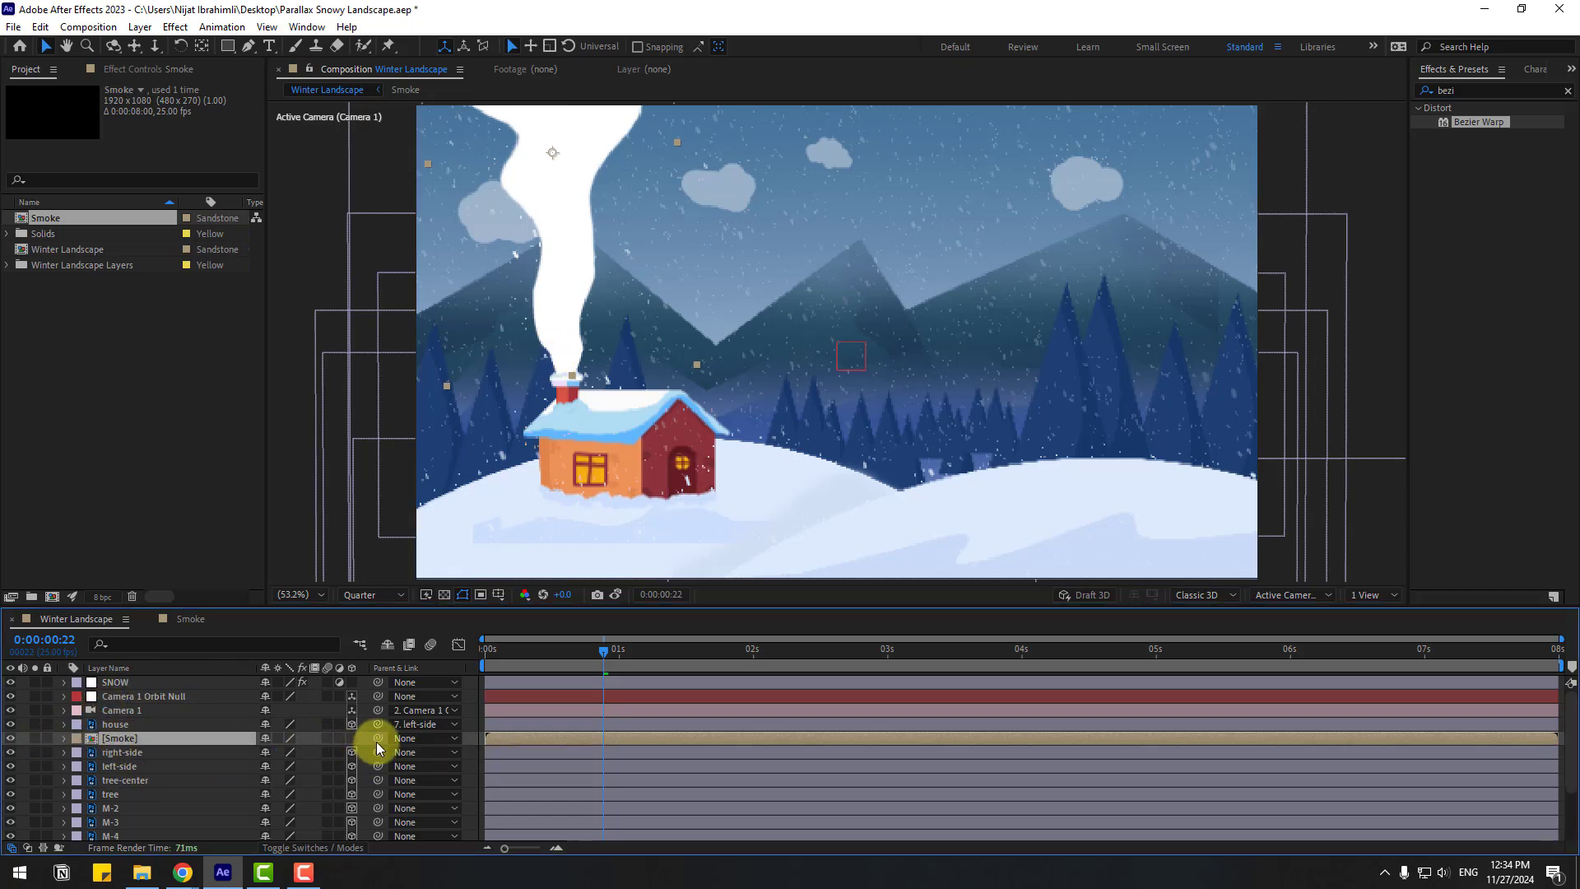
# Parent the Smoke layer to the house layer, preview the motion, and make Smoke a 3D layer
pyautogui.moveTo(377, 740); pyautogui.dragTo(116, 724)
pyautogui.press('space')
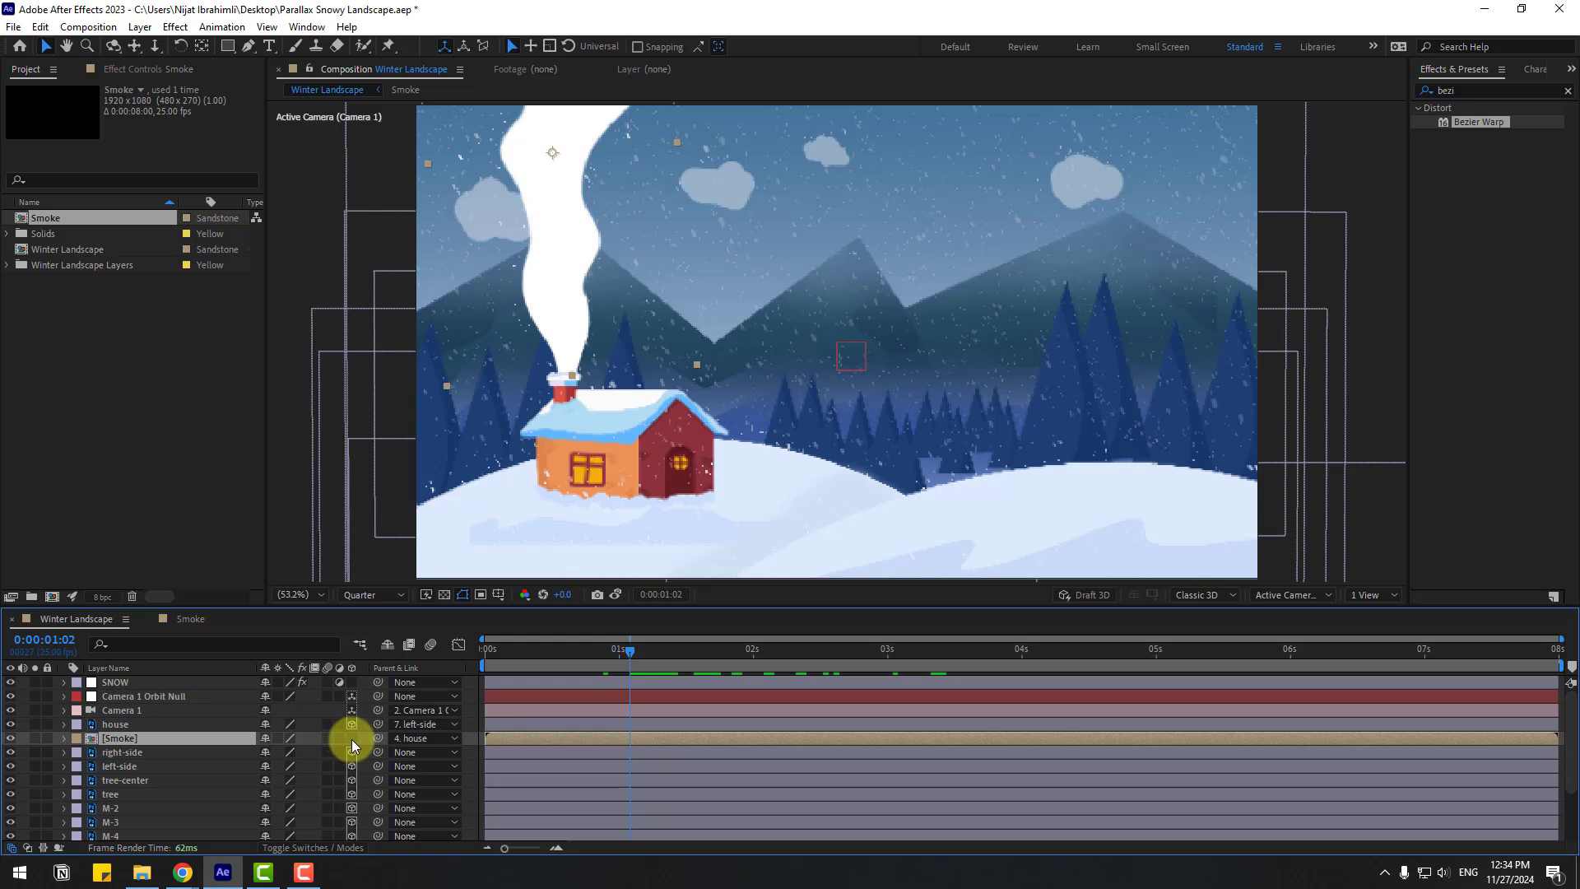
pyautogui.click(352, 738)
# Move the 3D Smoke layer back over the chimney, scale it to about 46.1%, and realign its base with the chimney top
pyautogui.moveTo(733, 314); pyautogui.dragTo(560, 317)
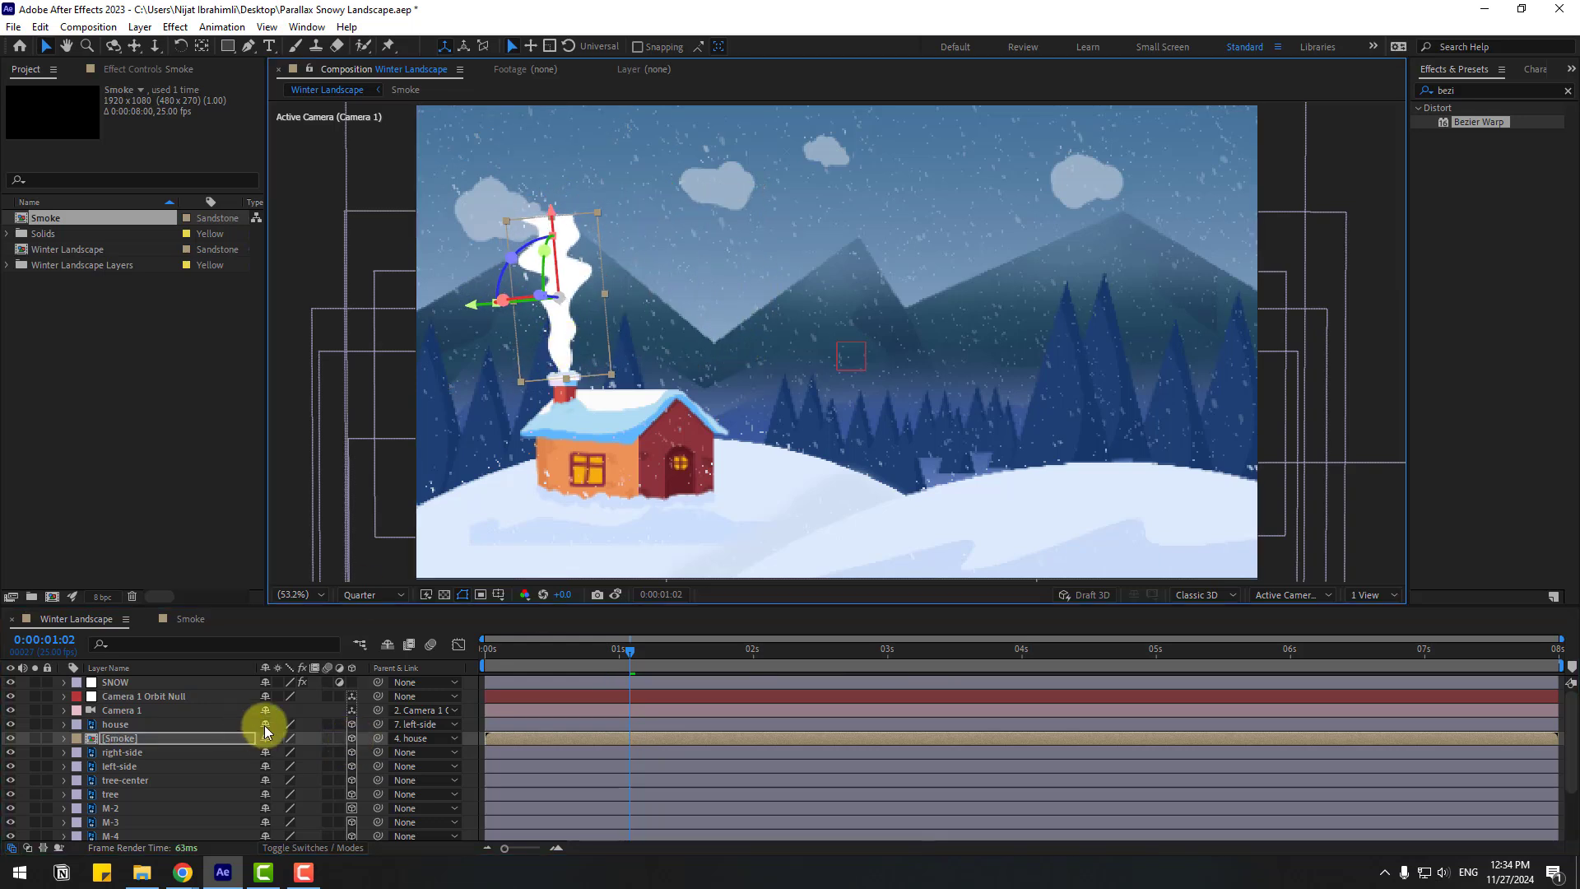
pyautogui.press('s')
pyautogui.moveTo(298, 752); pyautogui.dragTo(295, 747)
pyautogui.moveTo(581, 448); pyautogui.dragTo(575, 329)
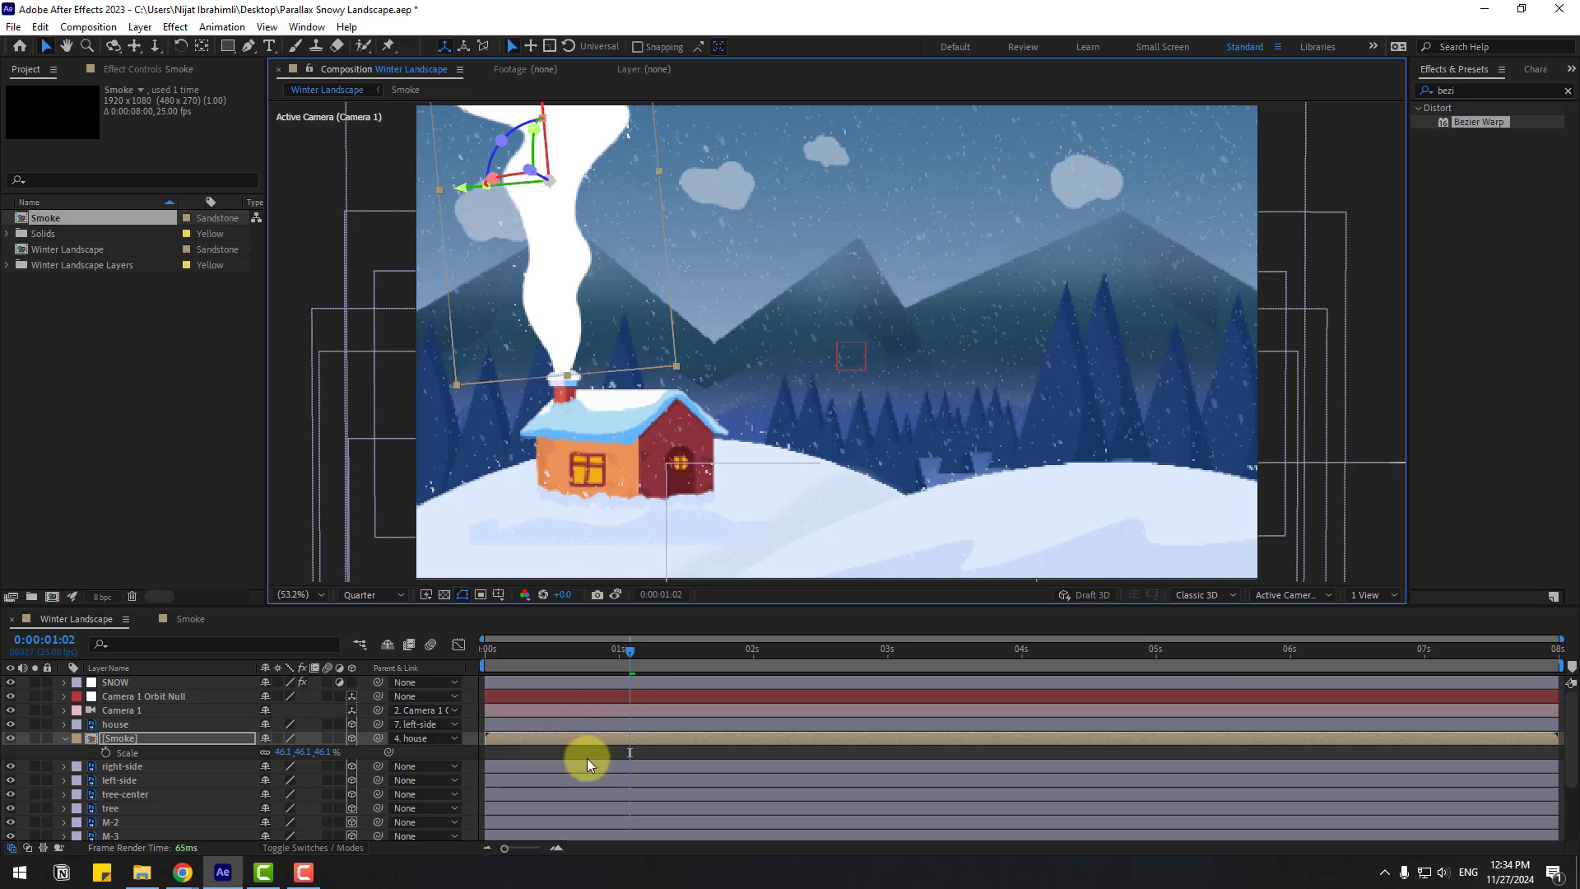
# Lower the Smoke layer's opacity to about 58% and preview the animation
pyautogui.press('space')
pyautogui.moveTo(272, 756); pyautogui.dragTo(236, 747)
pyautogui.press('space')
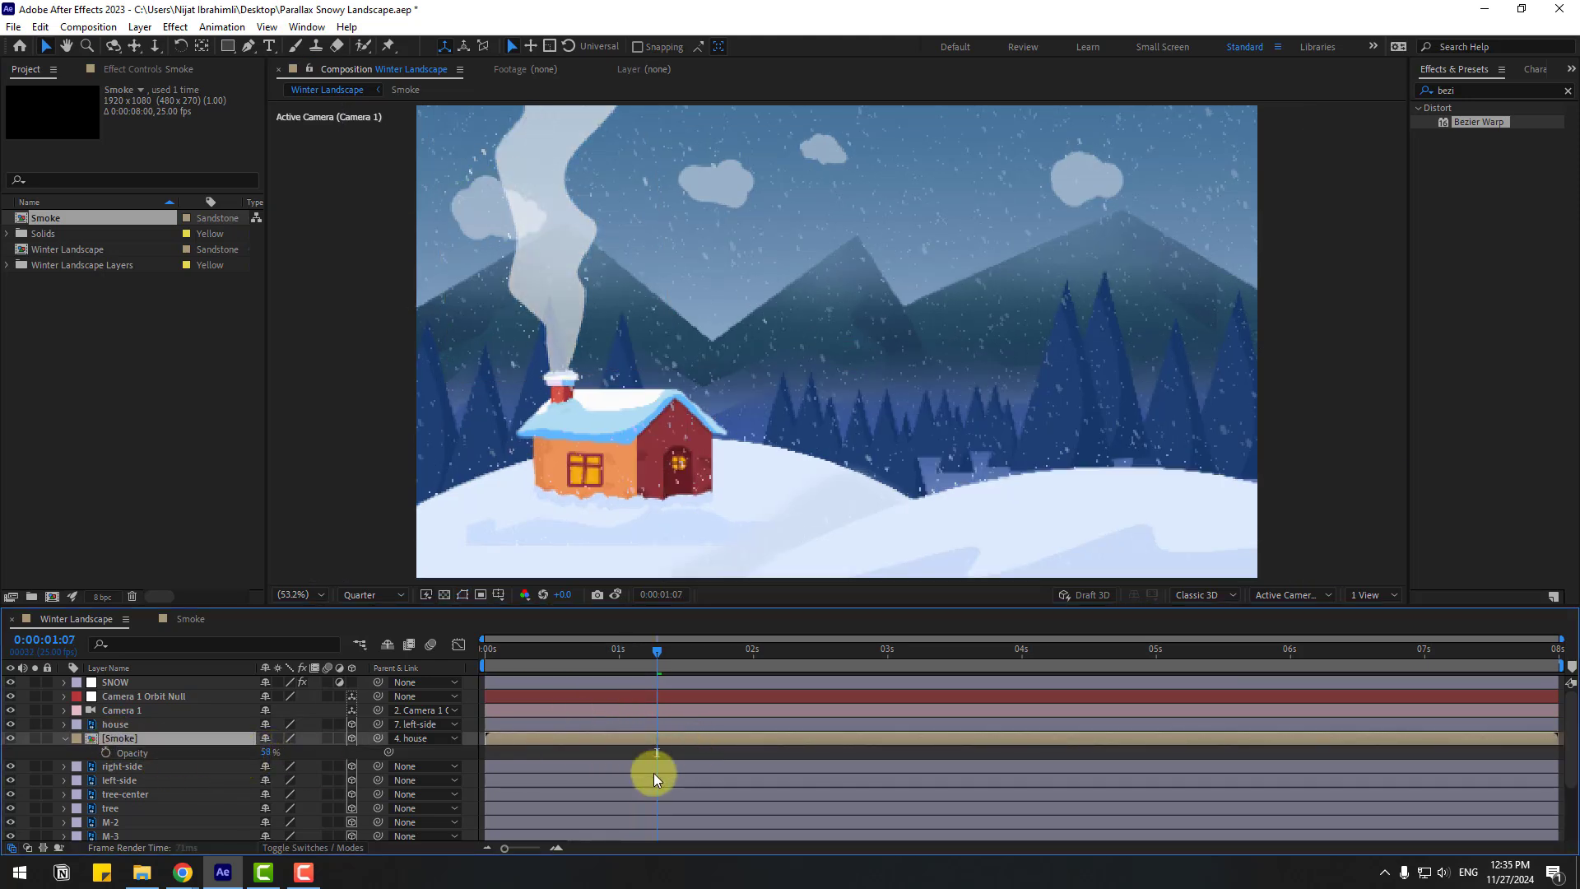